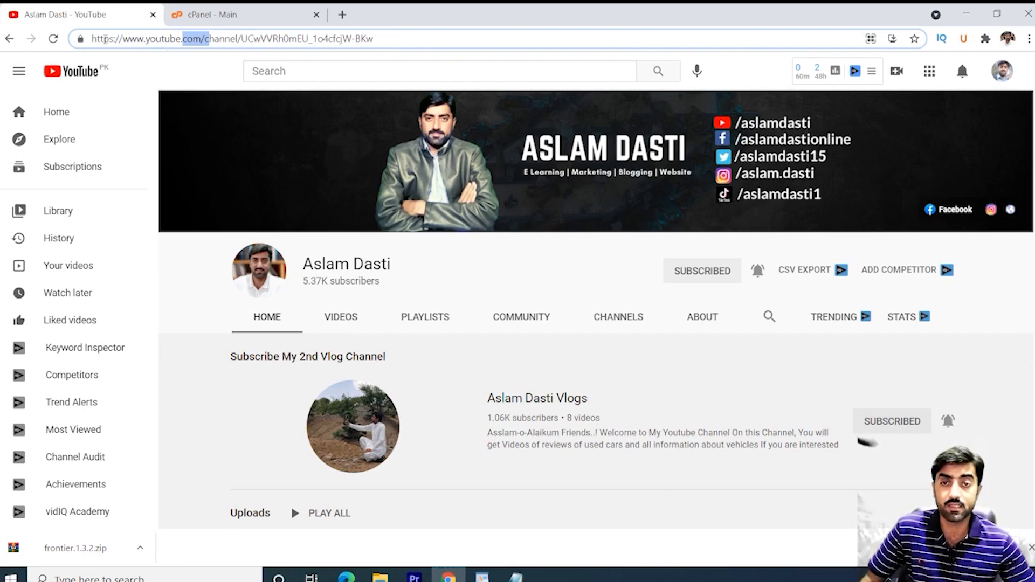
left_click_drag(92, 39, 201, 40)
left_click(151, 39)
left_click(193, 40)
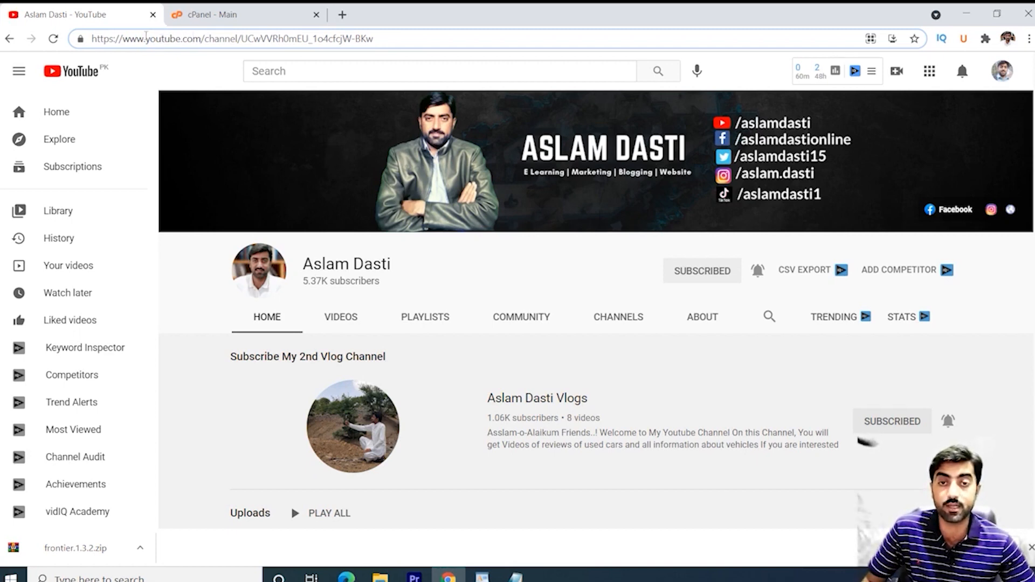
left_click_drag(146, 38, 201, 39)
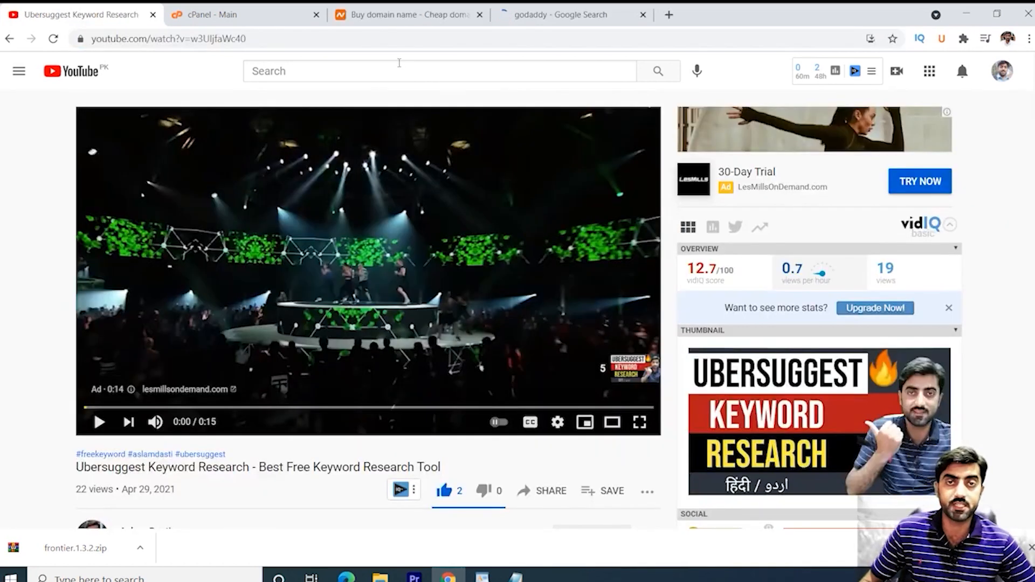
View the Namecheap home page and open the GoDaddy site from the search results
left_click(380, 14)
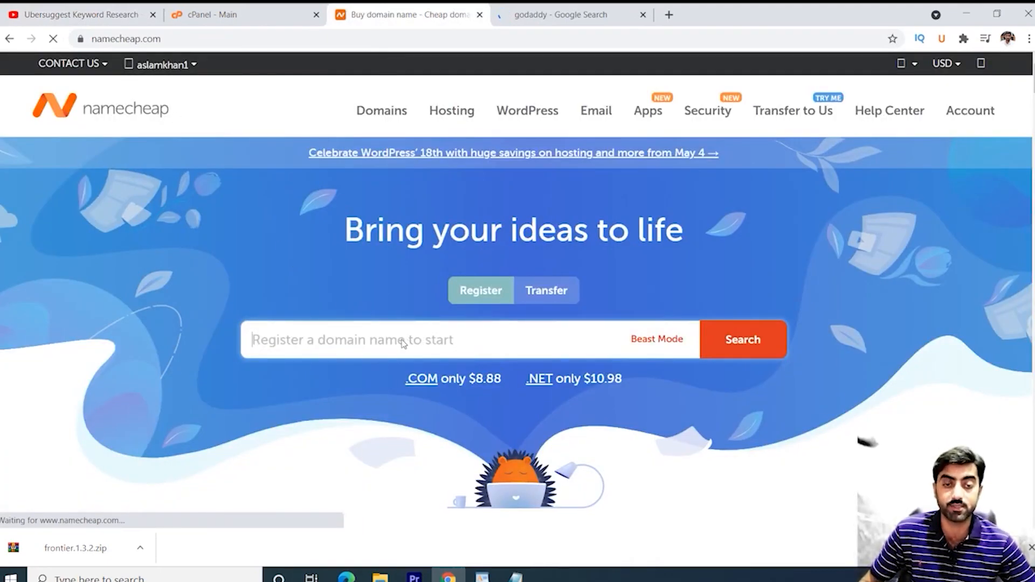
left_click(565, 14)
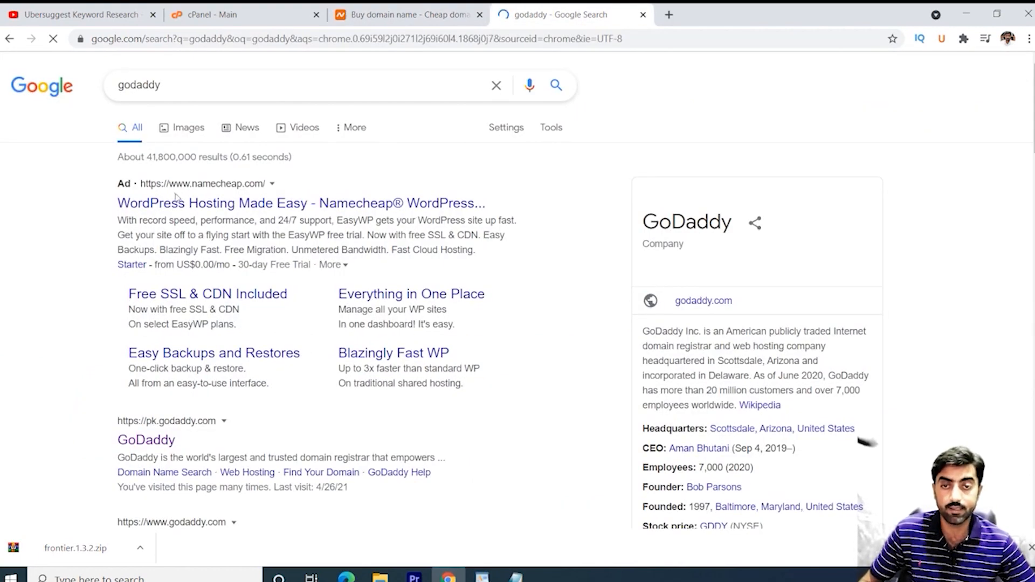
left_click(148, 446)
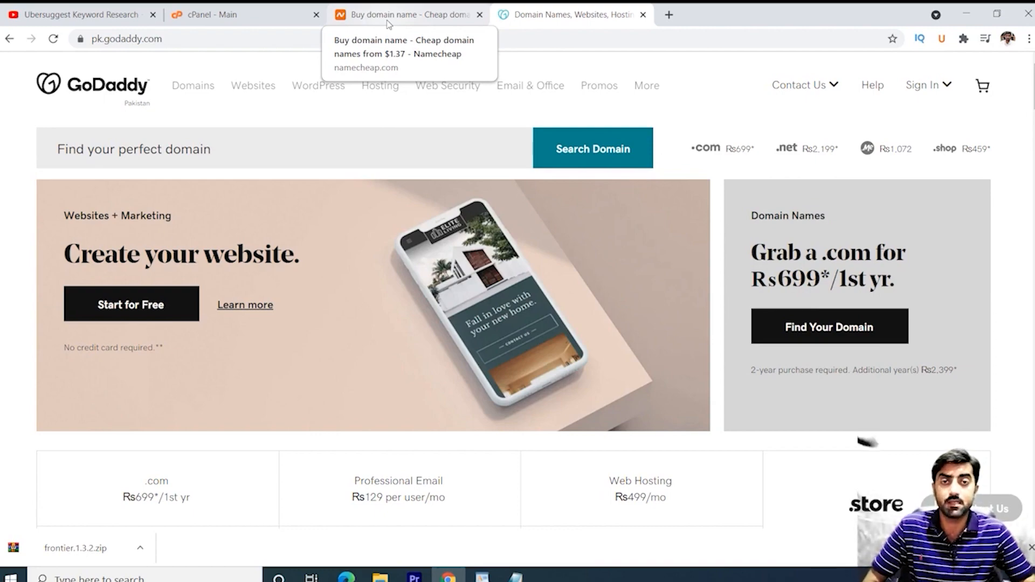
Expand the description of the Ubersuggest Keyword Research video and examine its recommended hosting links
left_click(60, 15)
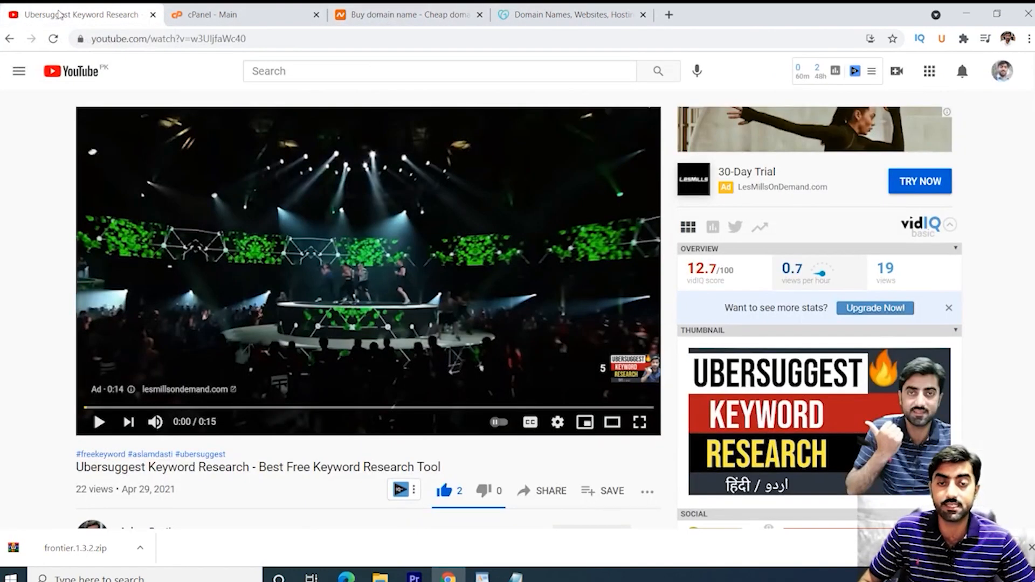
scroll(231, 216, "down", 4)
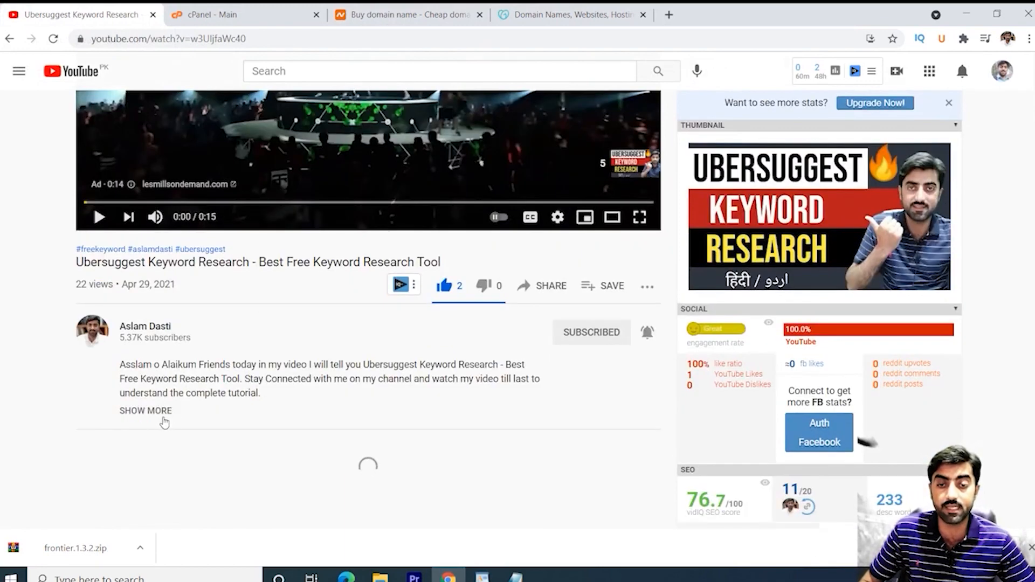
scroll(238, 422, "down", 5)
scroll(157, 386, "up", 5)
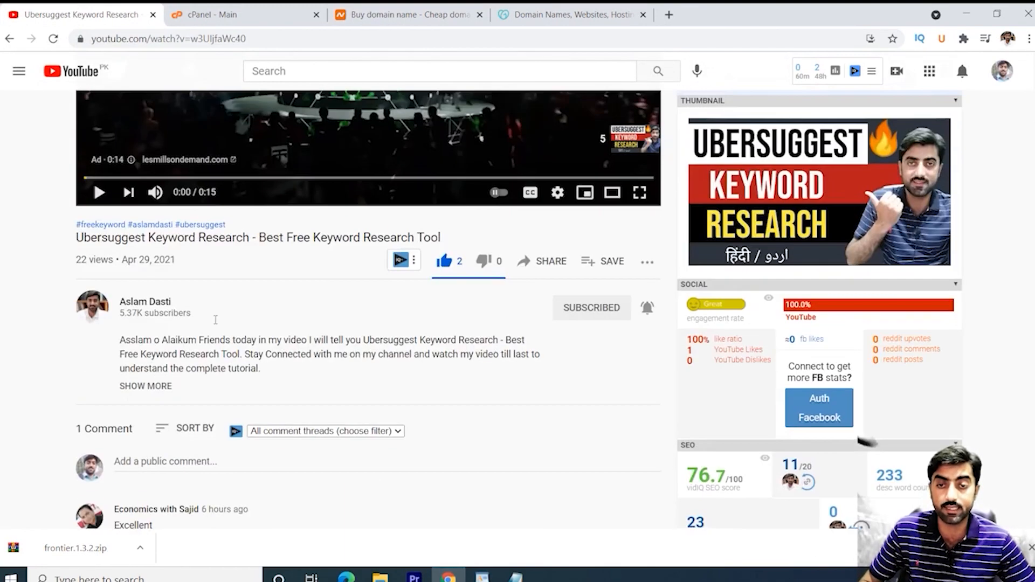
left_click(152, 386)
scroll(242, 389, "down", 6)
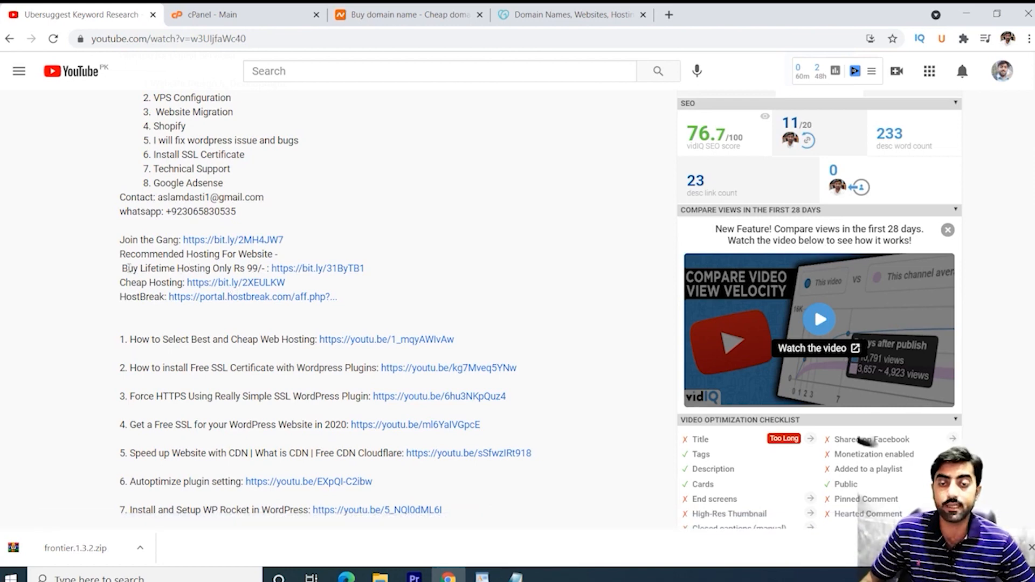
left_click_drag(128, 267, 190, 267)
left_click(203, 264)
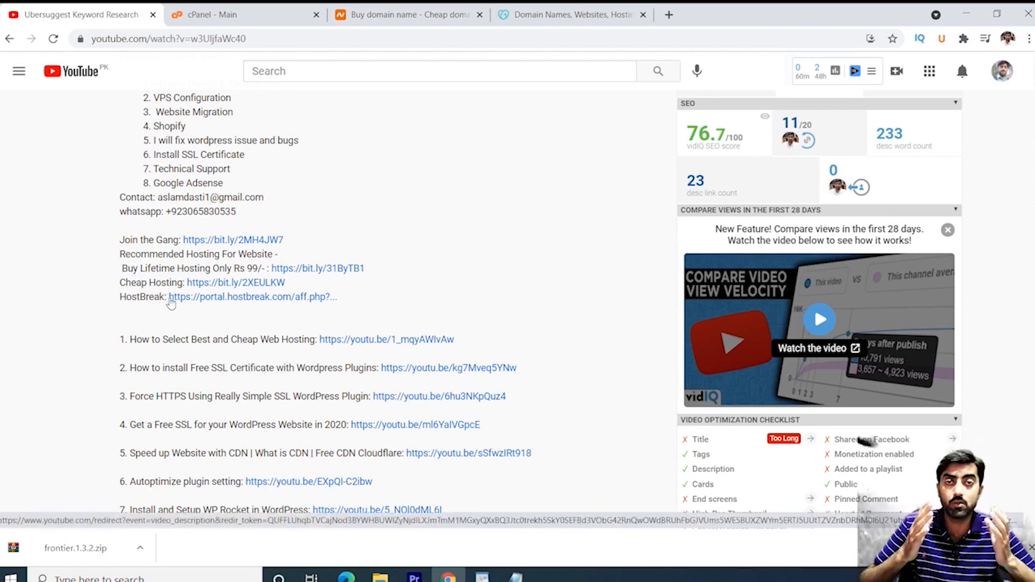
Open Namecheap's Shared Hosting plans and examine the Stellar, Stellar Plus and Stellar Business offers
left_click(410, 14)
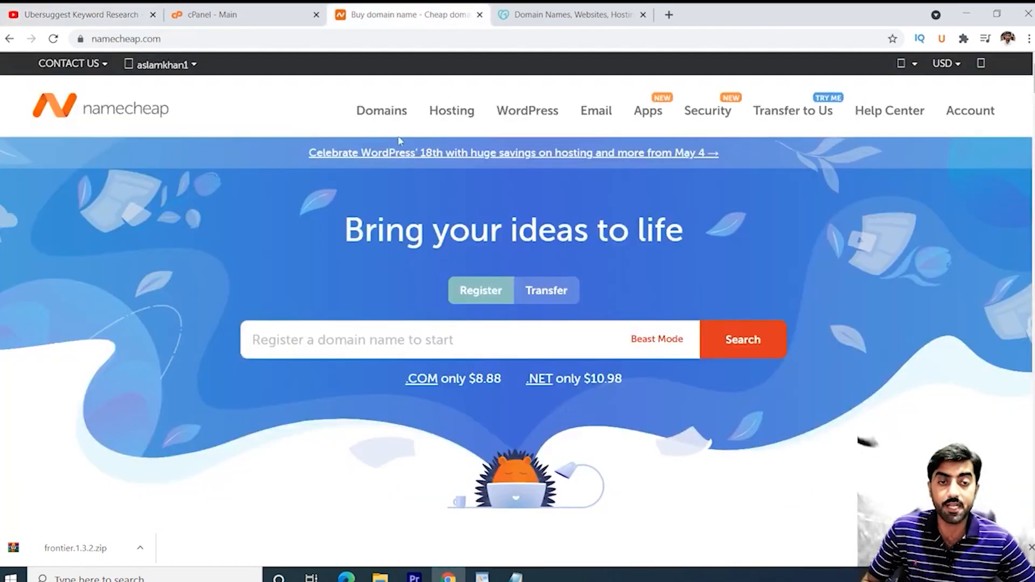
mouse_move(436, 120)
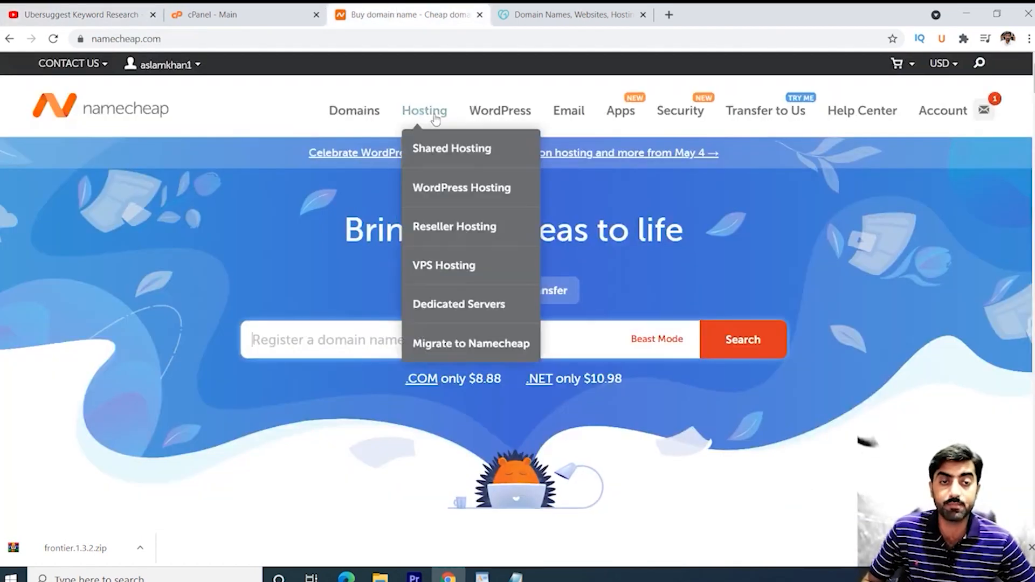
left_click(460, 154)
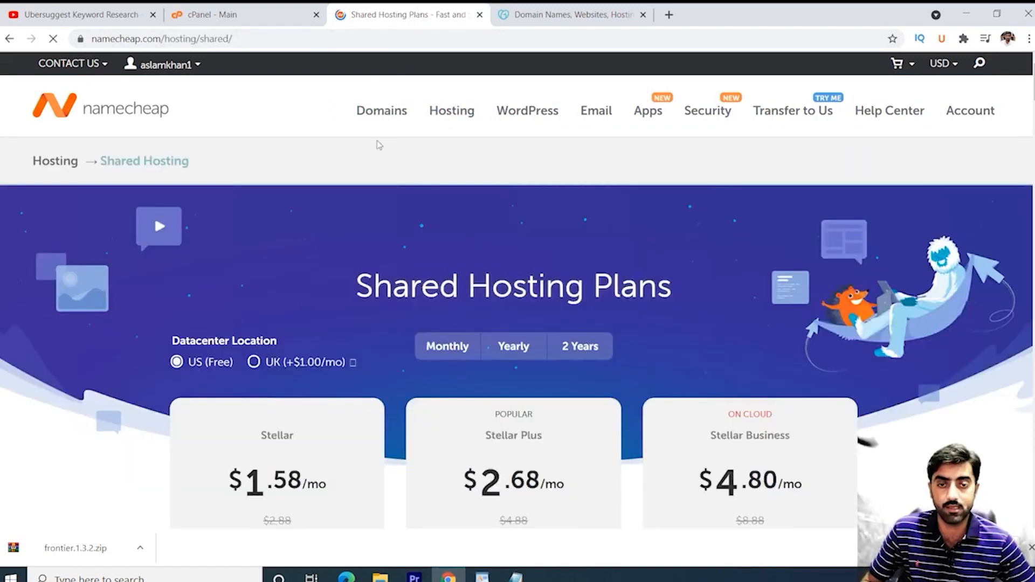
scroll(326, 248, "down", 5)
scroll(324, 248, "up", 5)
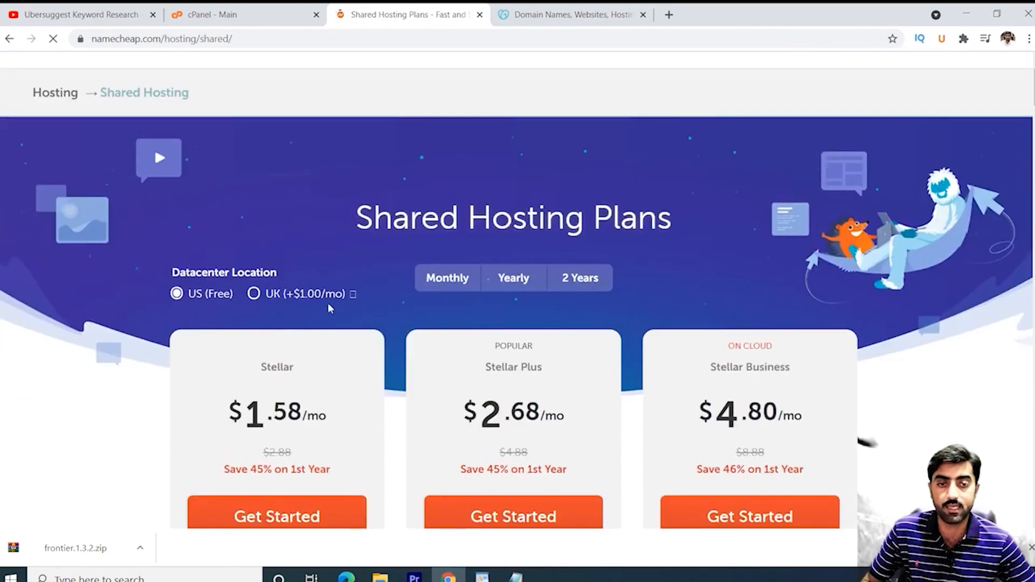
scroll(563, 399, "down", 3)
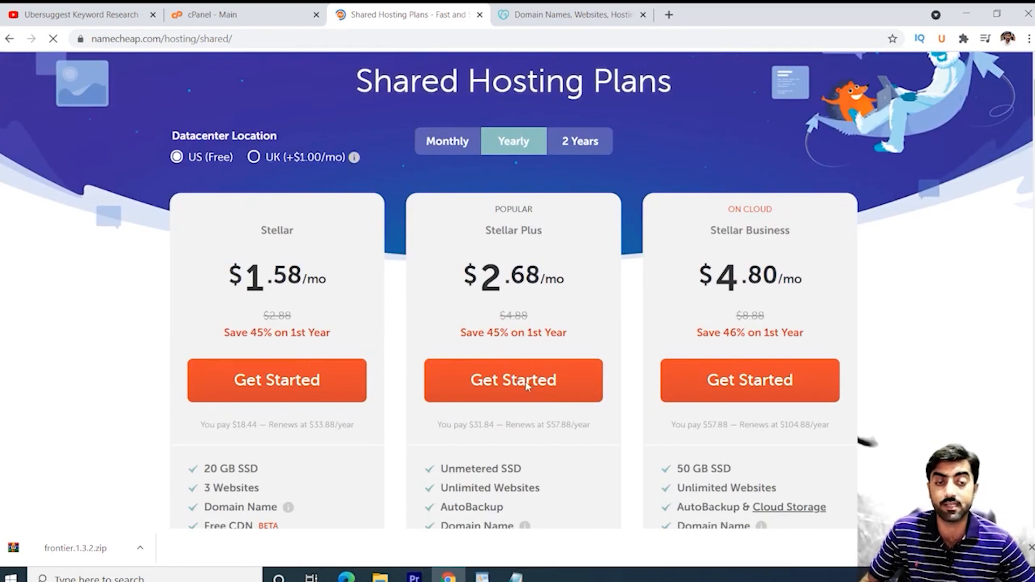
left_click(527, 385)
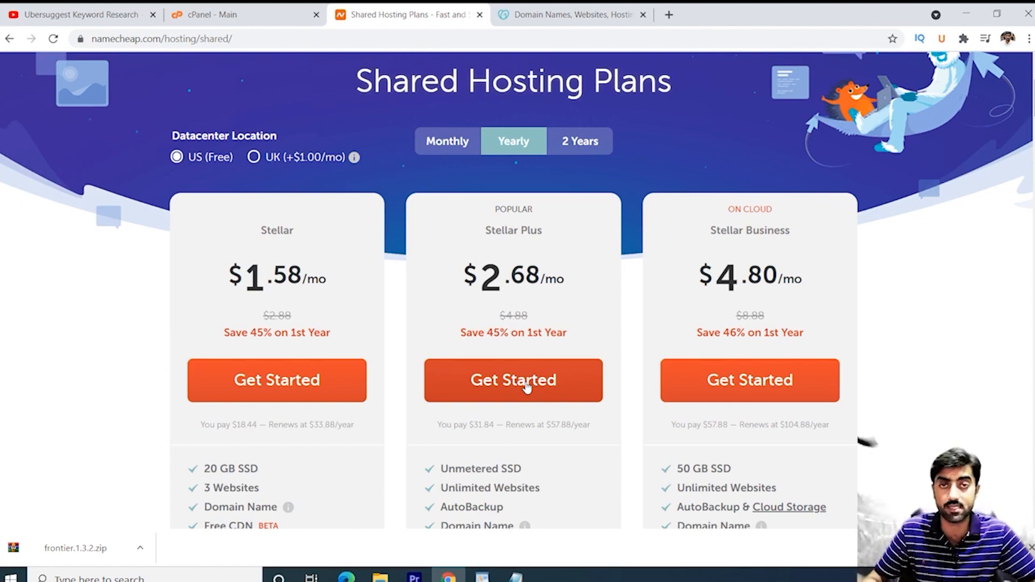
Switch to the hosting account's cPanel and review its tools and usage statistics
left_click(253, 18)
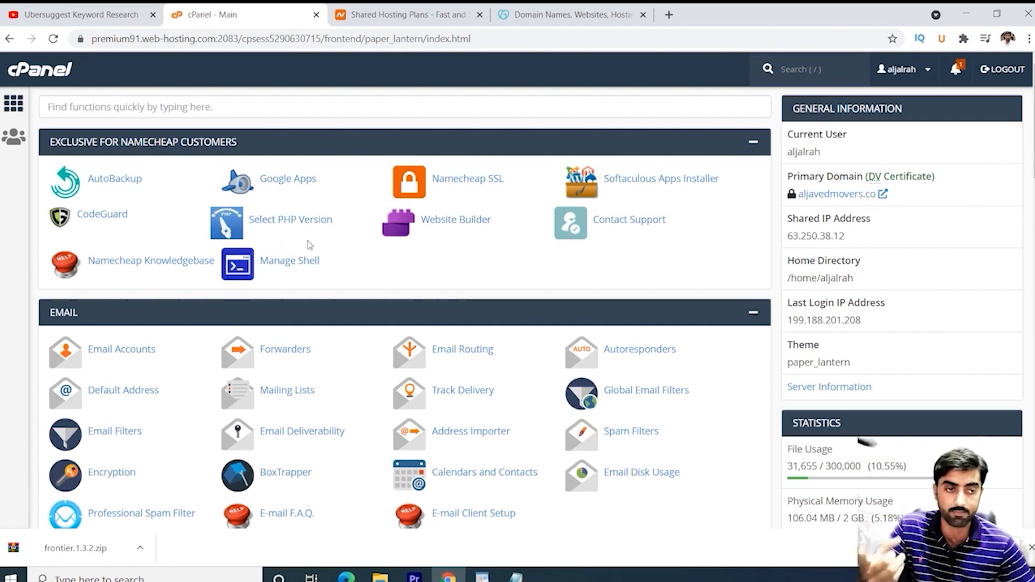
scroll(778, 291, "down", 5)
scroll(778, 291, "down", 4)
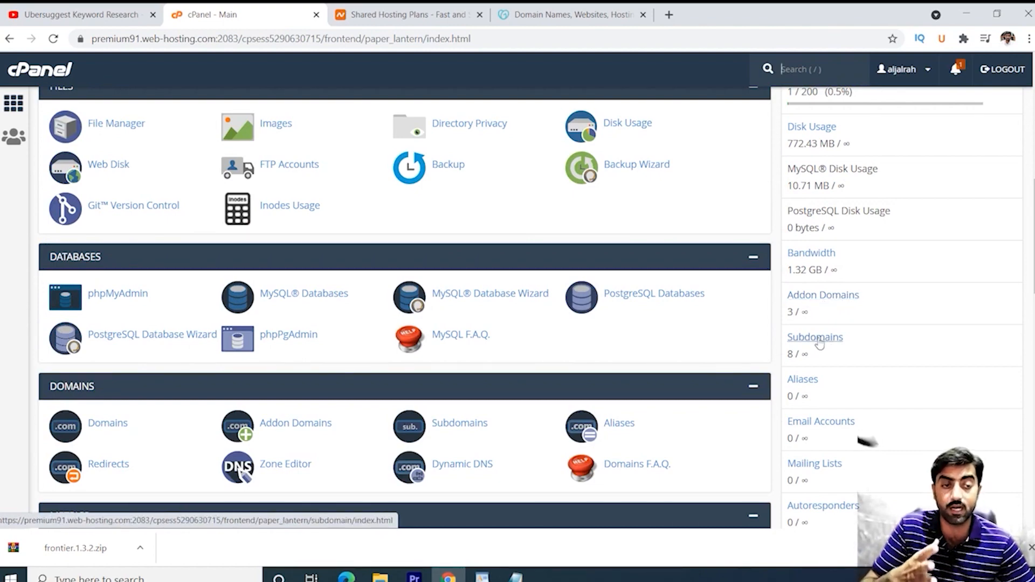
scroll(819, 344, "up", 6)
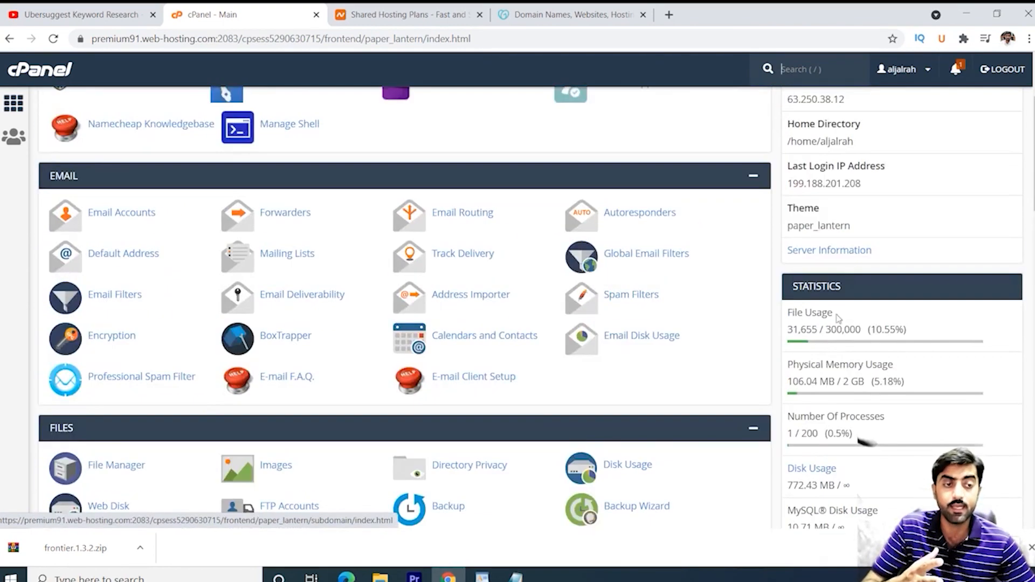
scroll(809, 448, "up", 3)
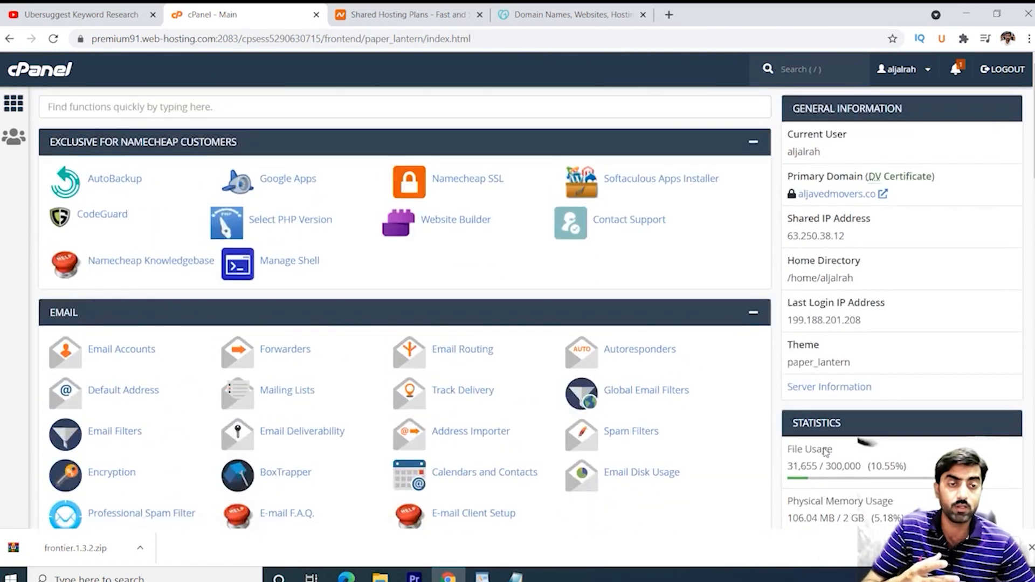
Open the WordPress installation form in the Softaculous Apps Installer
left_click(673, 182)
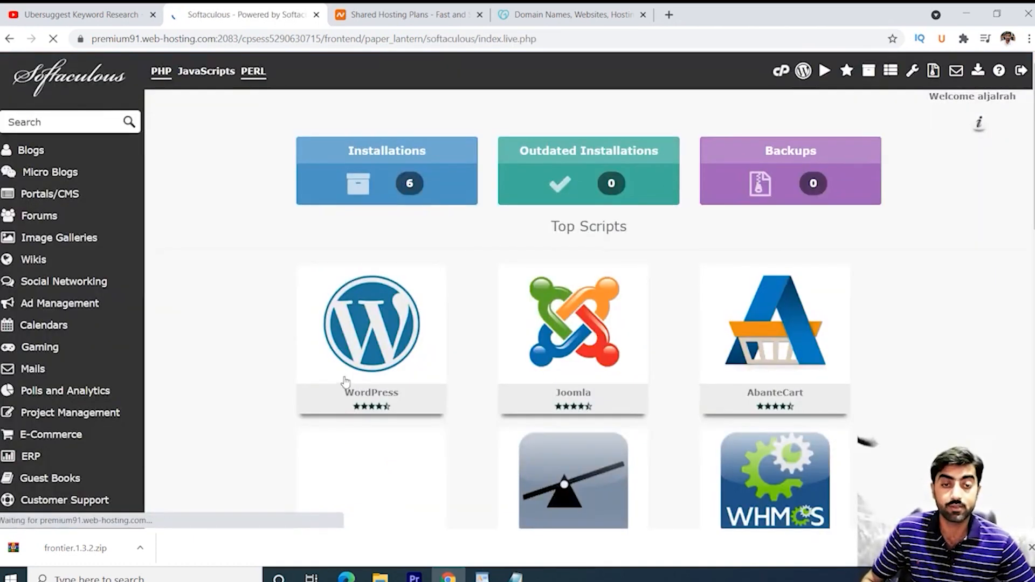
mouse_move(359, 355)
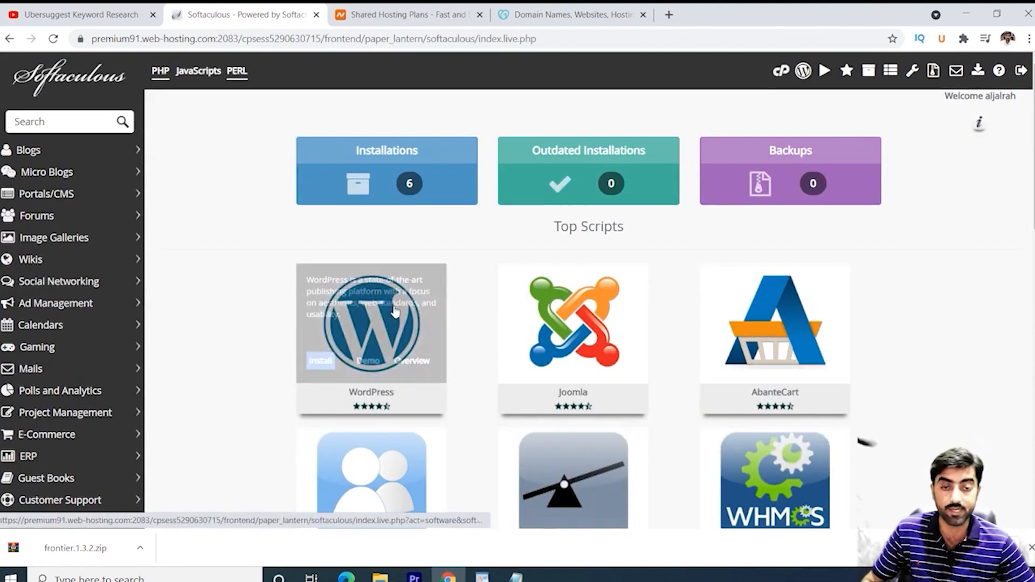
left_click(321, 370)
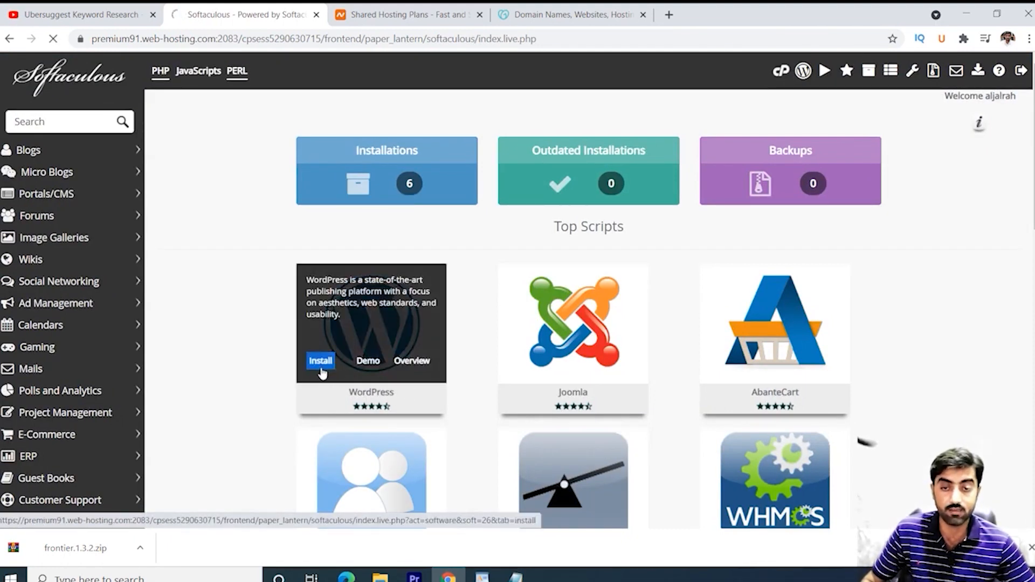
Choose shayari.aljavedmovers.co as the WordPress installation domain and set the site name to "shayari Website"
scroll(750, 310, "down", 1)
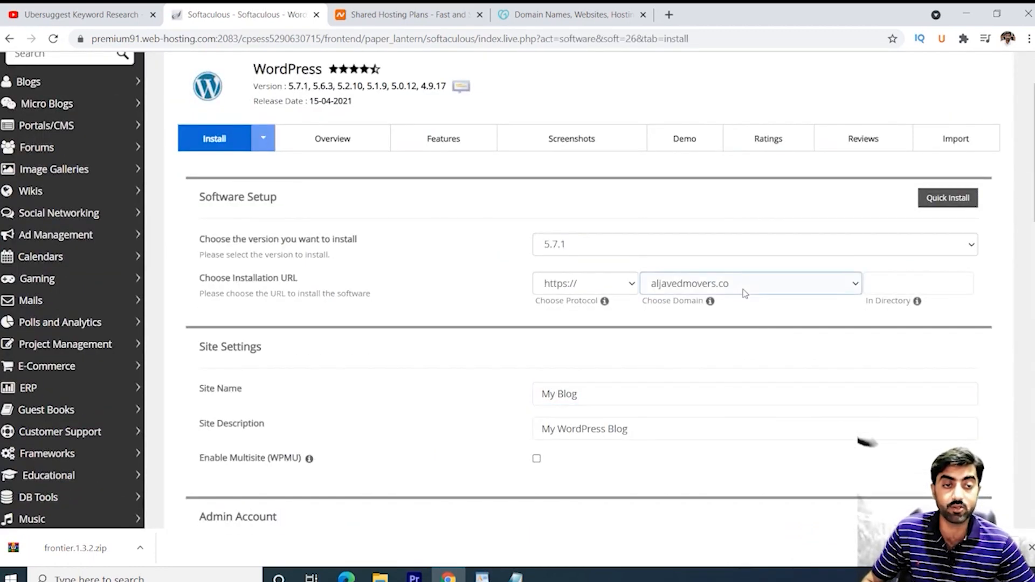
left_click(745, 292)
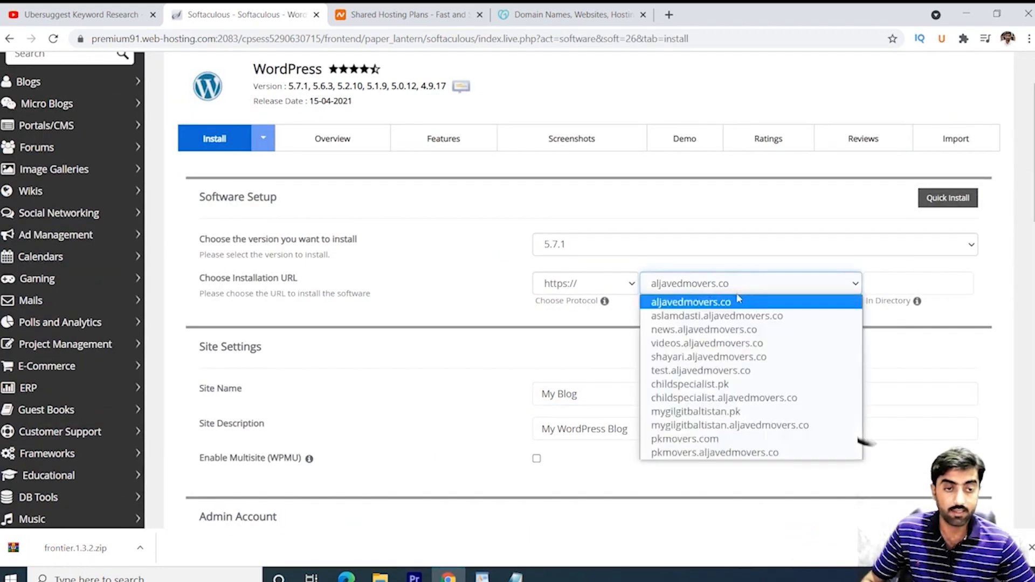
left_click(720, 358)
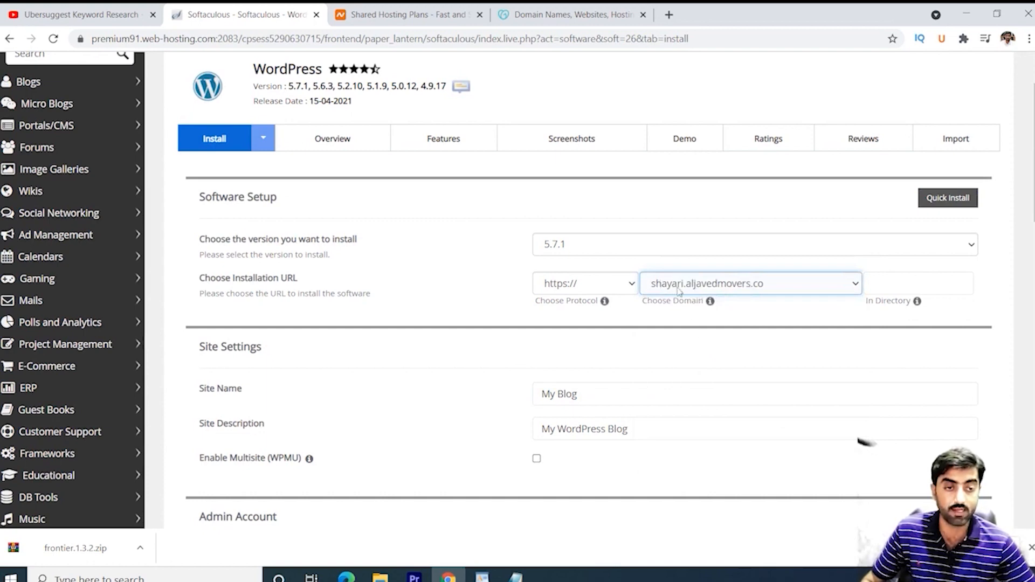
left_click(597, 398)
key("ctrl+a")
type("shayari")
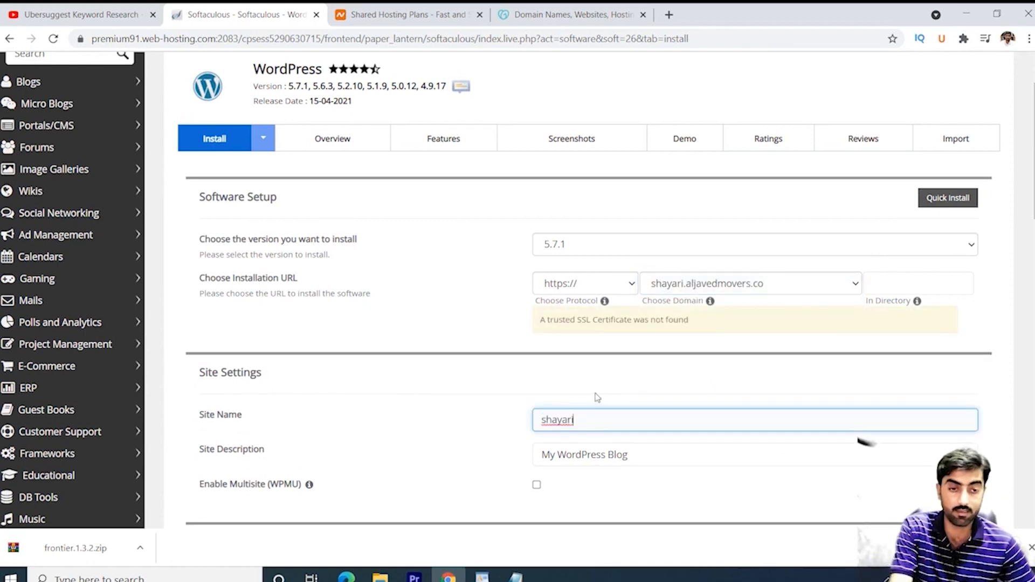
type(" W")
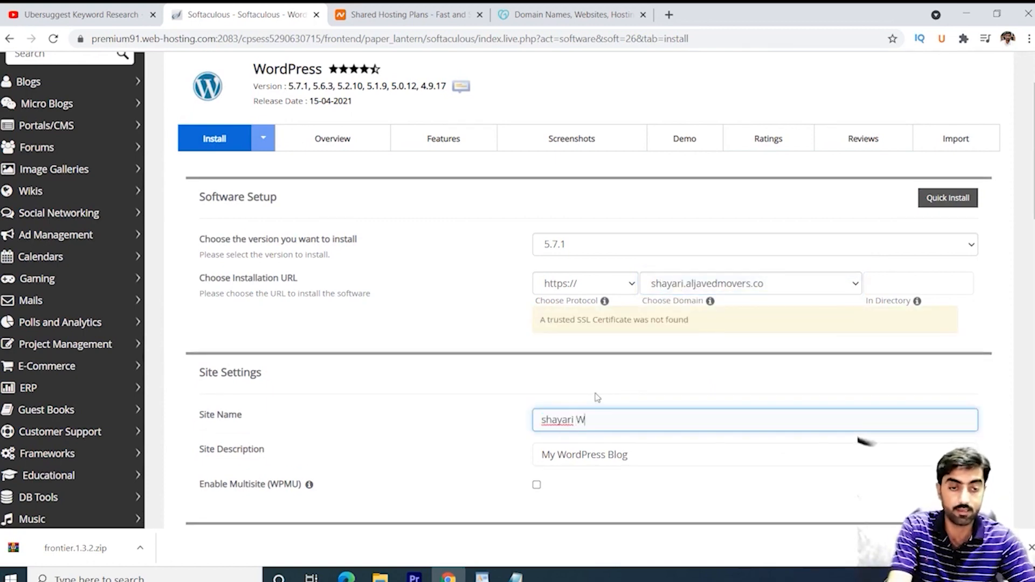
type("ebsite")
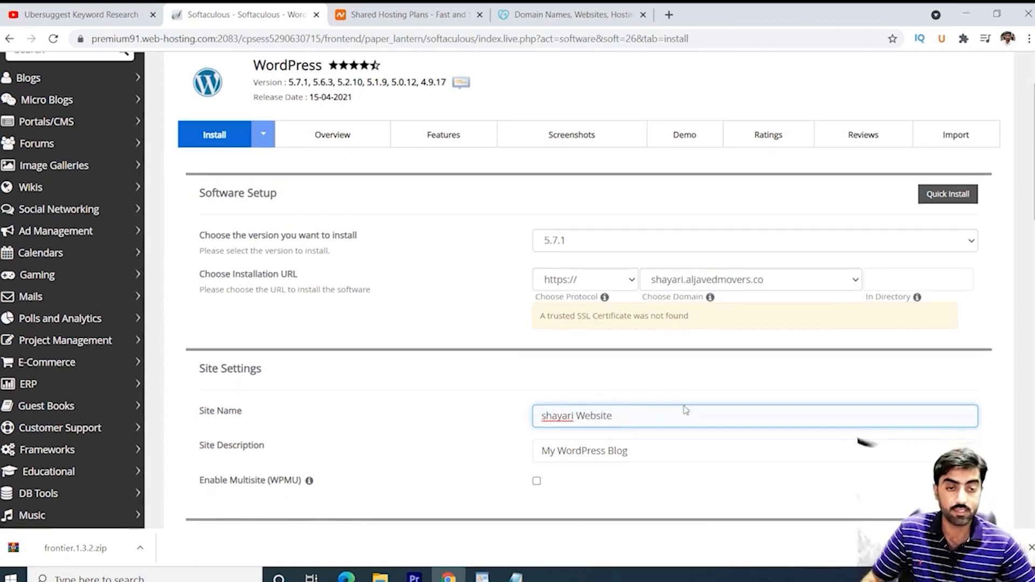
Switch to the WordPad document and copy its first line, "Urdu Poetry, Urdu Shayari, Sad Poetry, Sad Shayari"
scroll(683, 409, "down", 1)
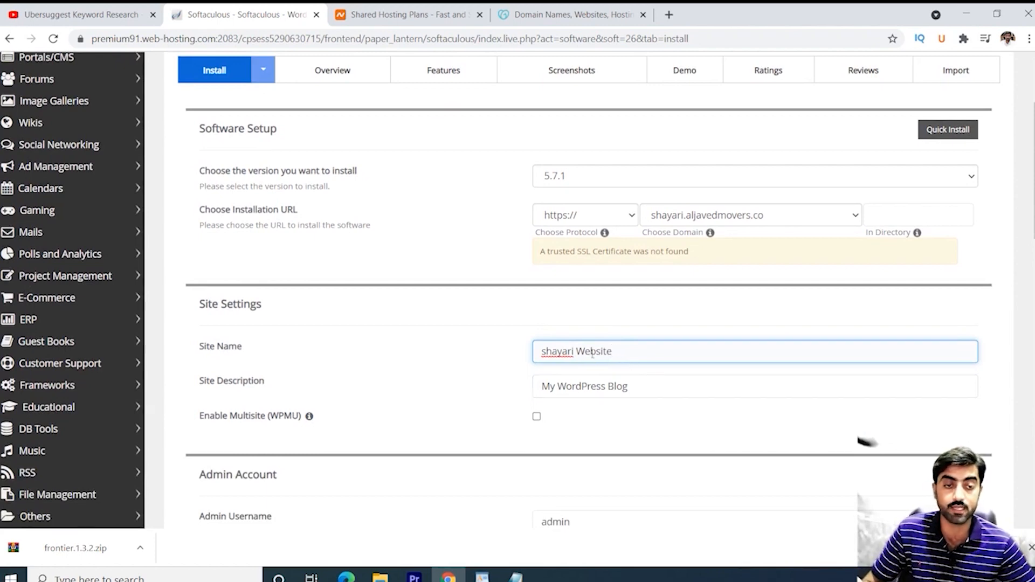
left_click(636, 386)
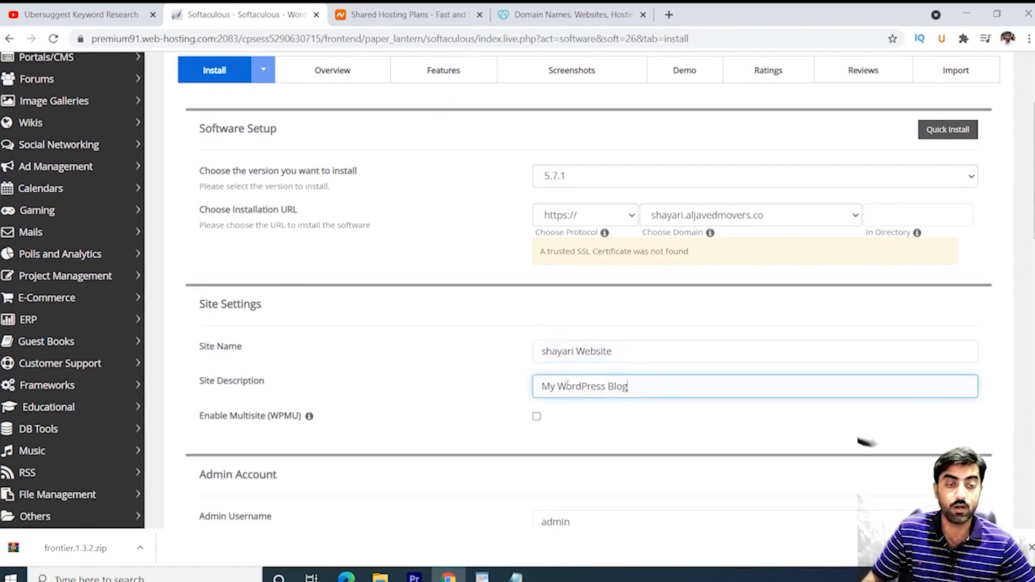
left_click_drag(545, 388, 642, 404)
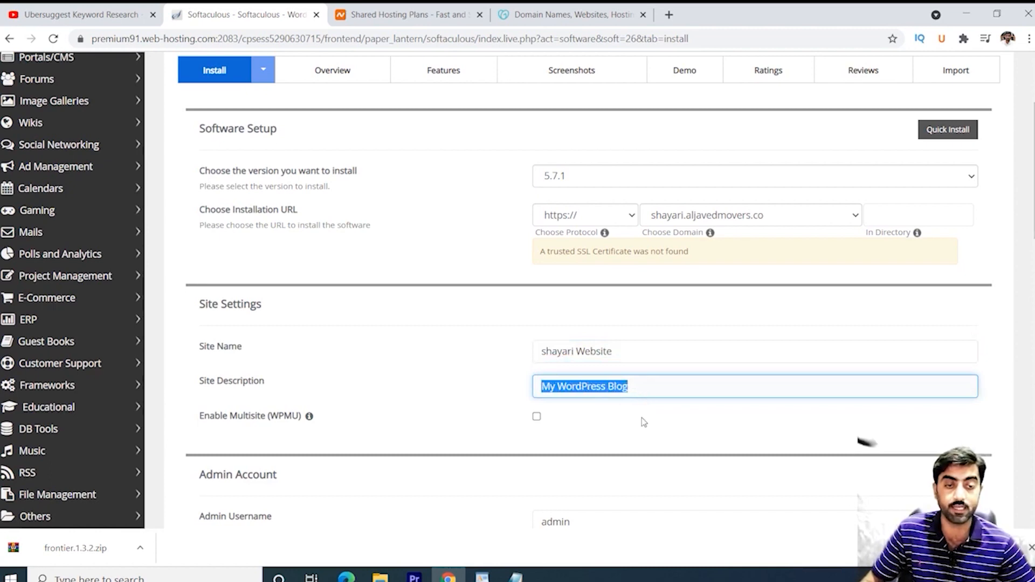
left_click(642, 423)
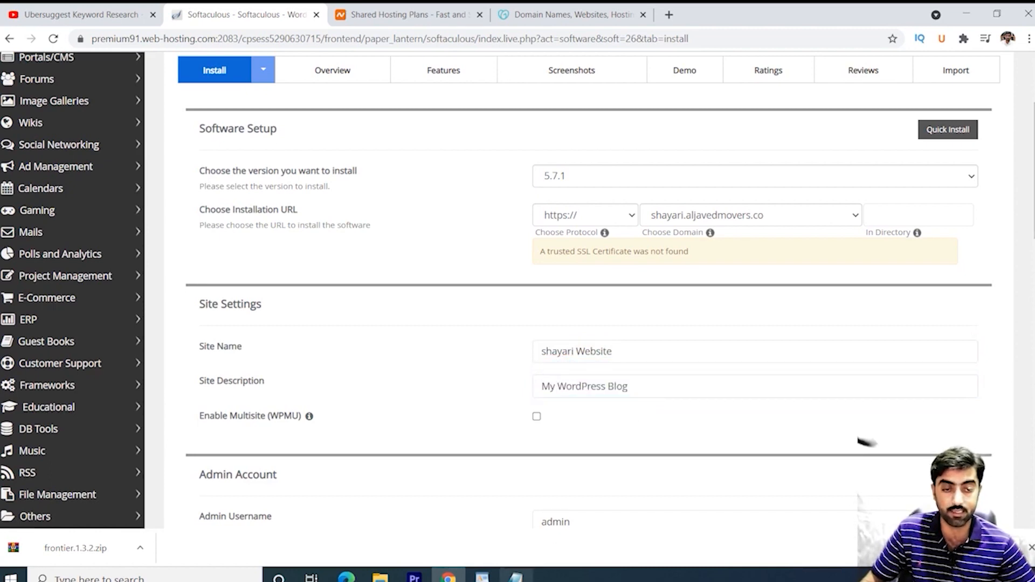
left_click(482, 577)
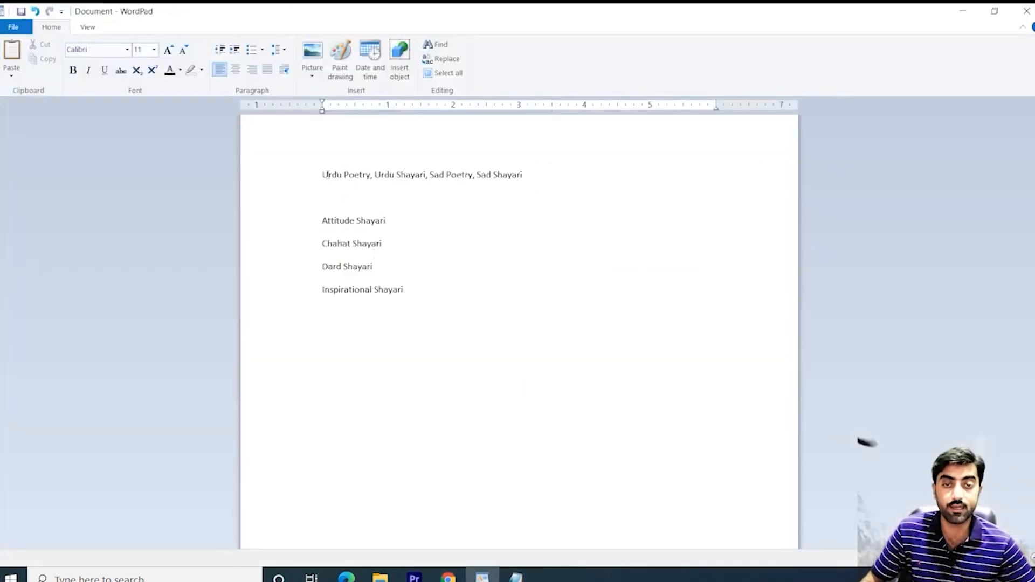
left_click_drag(324, 173, 531, 170)
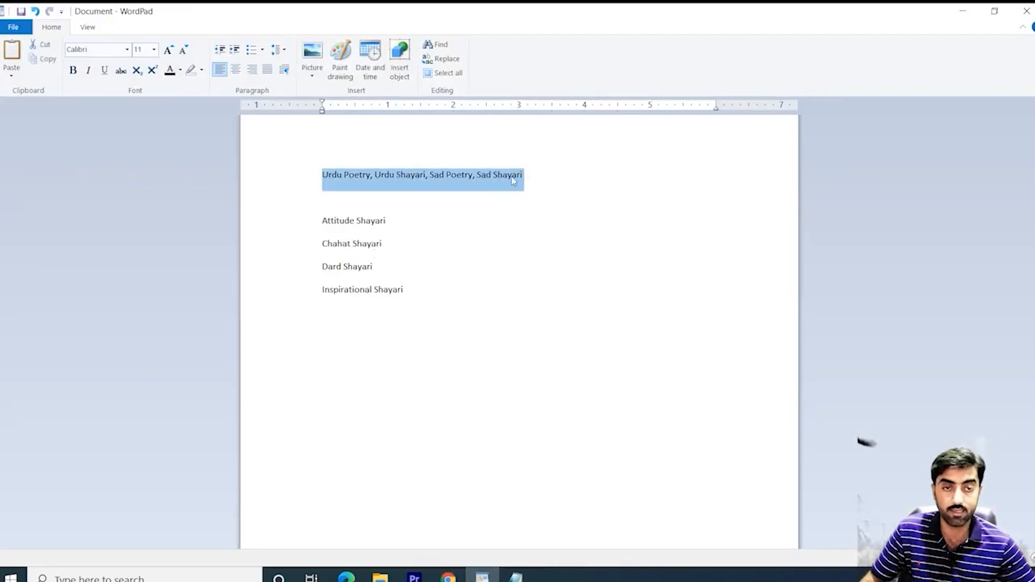
right_click(455, 179)
left_click(474, 200)
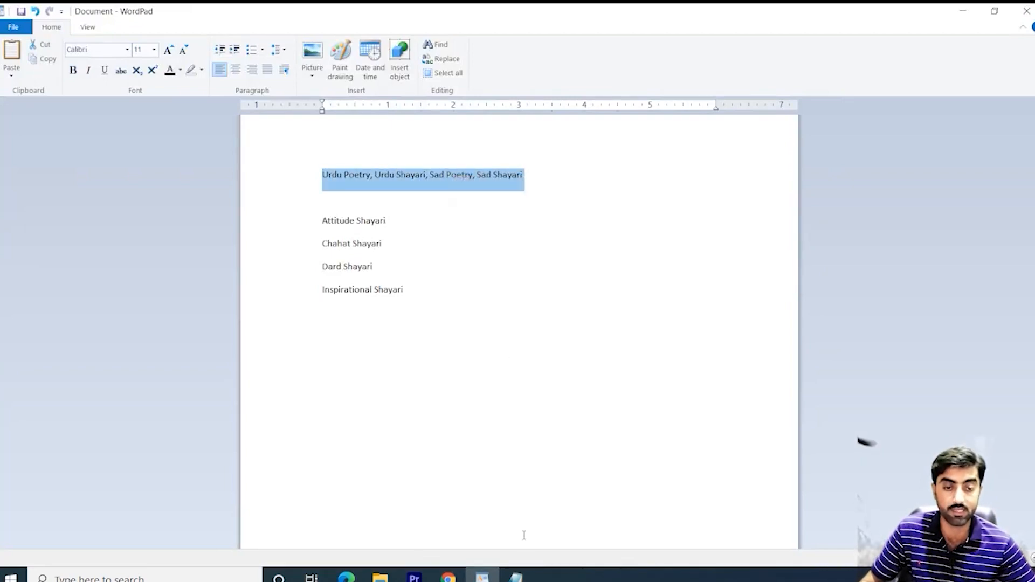
Return to the WordPress installation form in Chrome and replace the site description with "Urdu Poetry, Urdu Shayari, Sad Poetry, Sad Shayari"
left_click(448, 577)
left_click(618, 350)
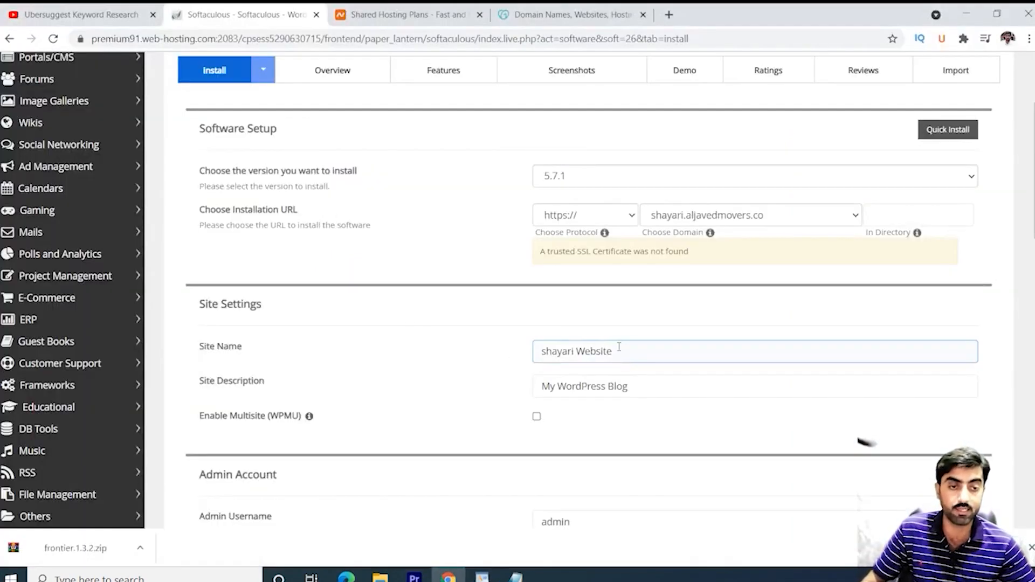
left_click(603, 386)
key("ctrl+a")
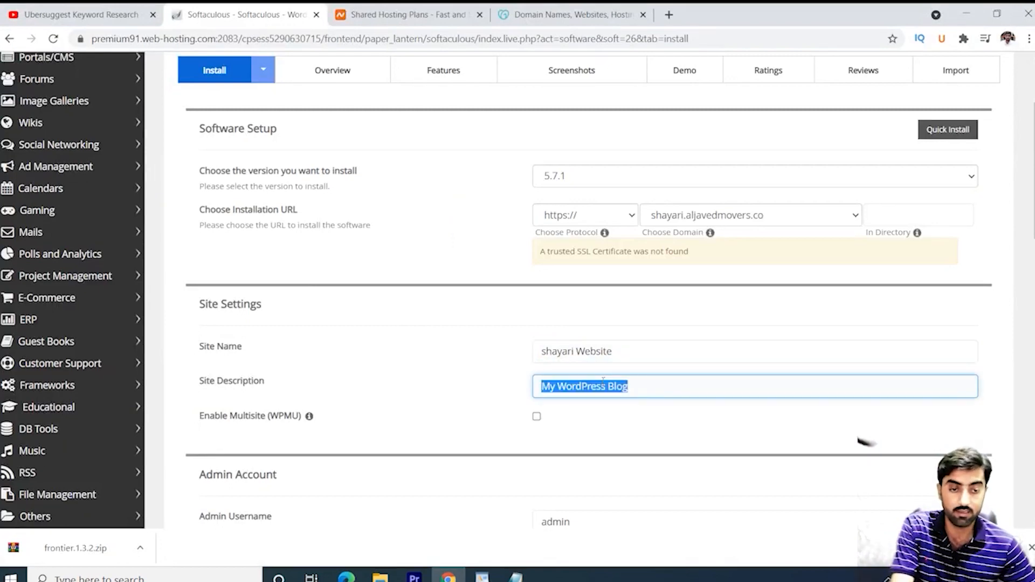
key("ctrl+v")
Replace the default admin username with the site owner's saved username
scroll(601, 249, "down", 5)
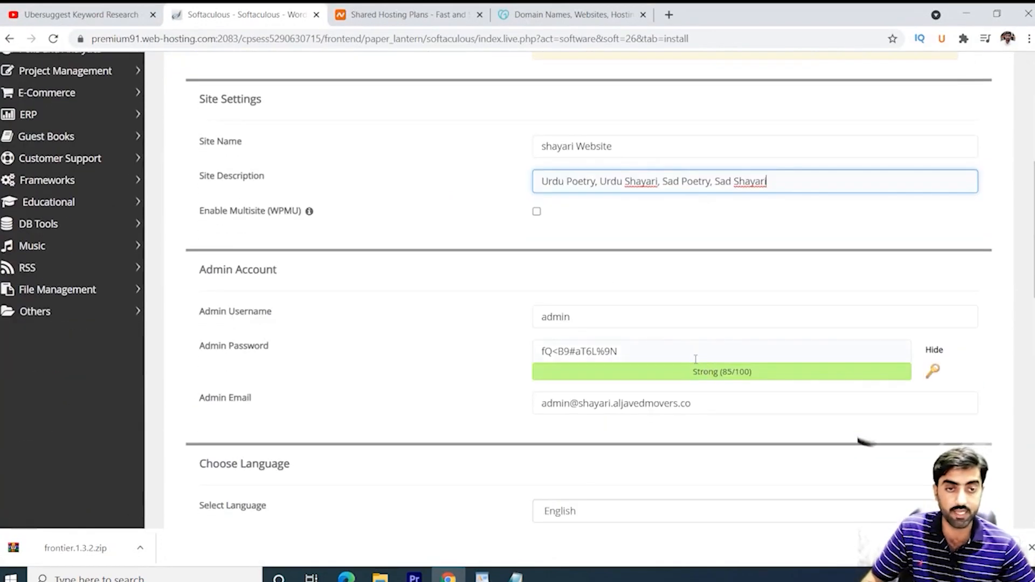
left_click(601, 249)
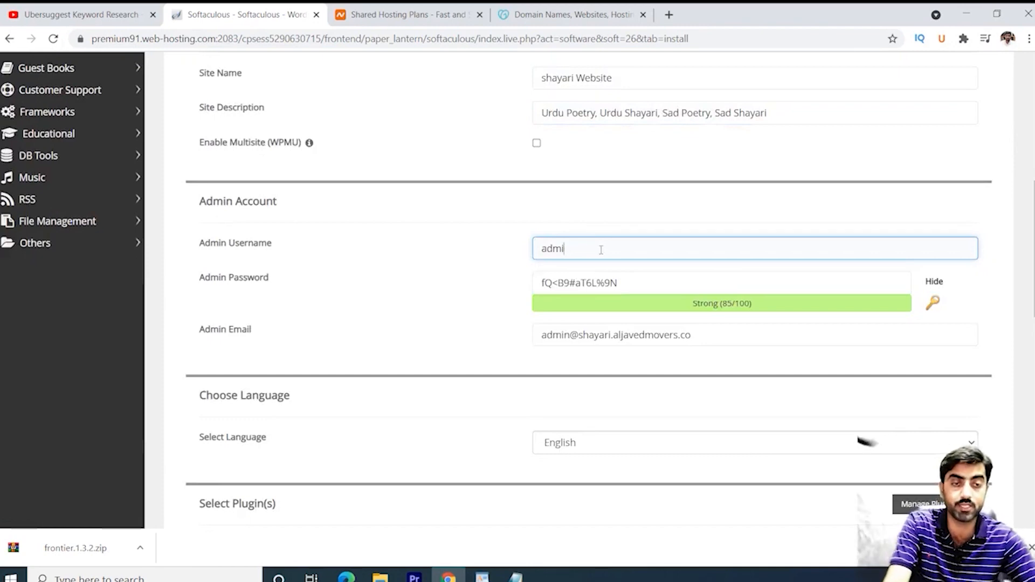
key("BackSpace")
key("BackSpace")
key("BackSpace")
key("BackSpace")
type("aslam")
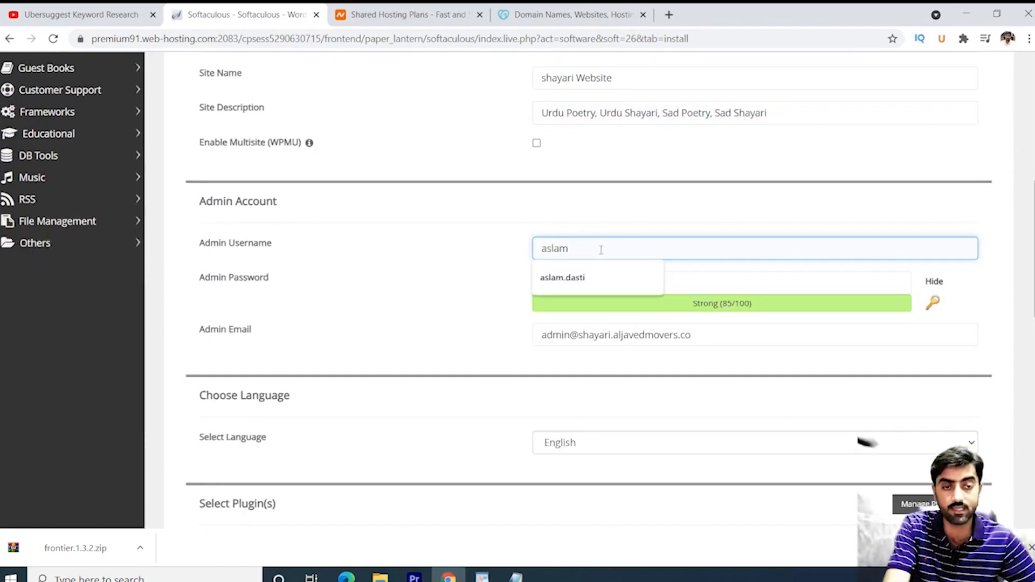
left_click(582, 277)
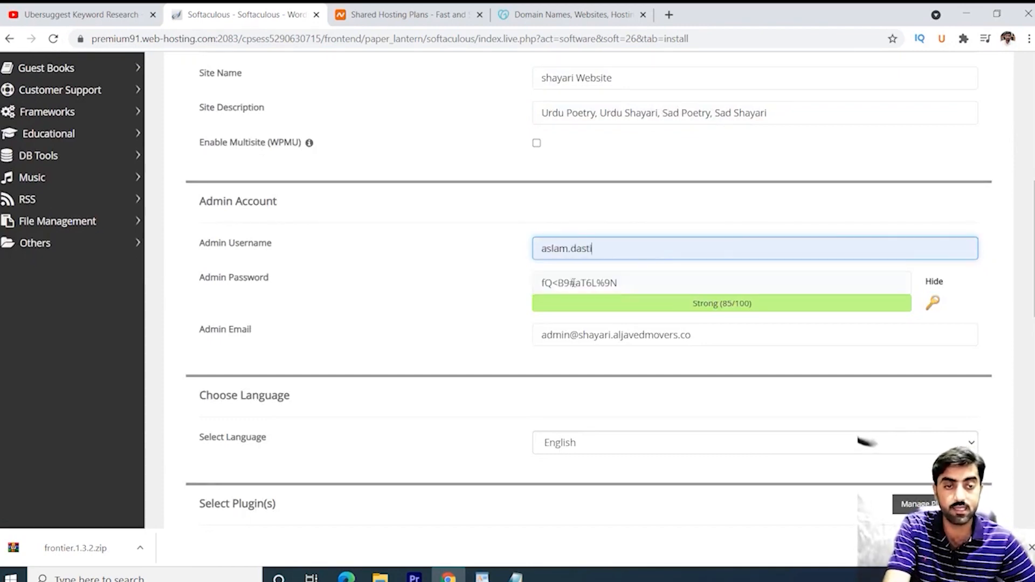
Mask the admin password and replace the generated one with a strong custom account password
left_click(647, 286)
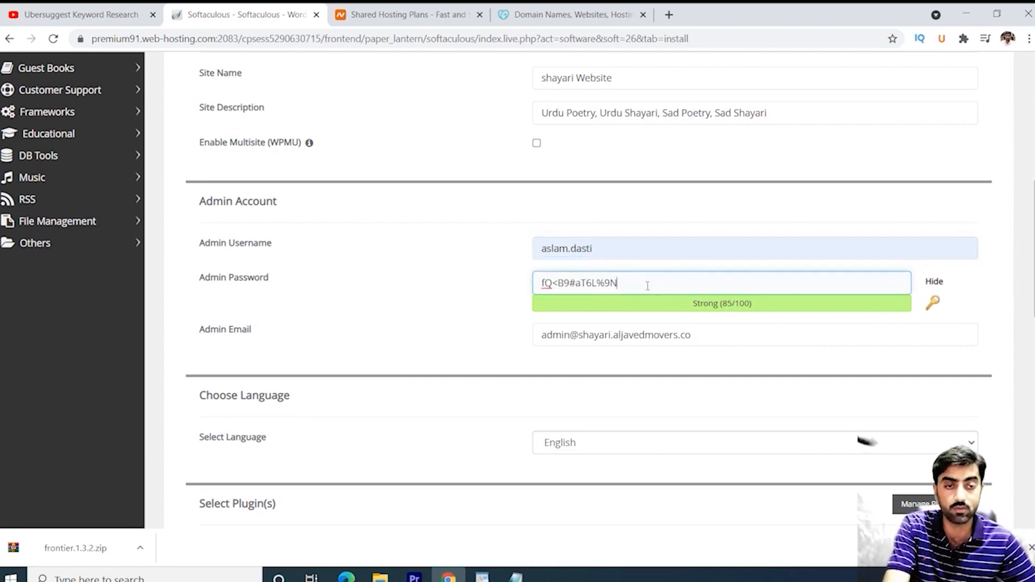
left_click(934, 281)
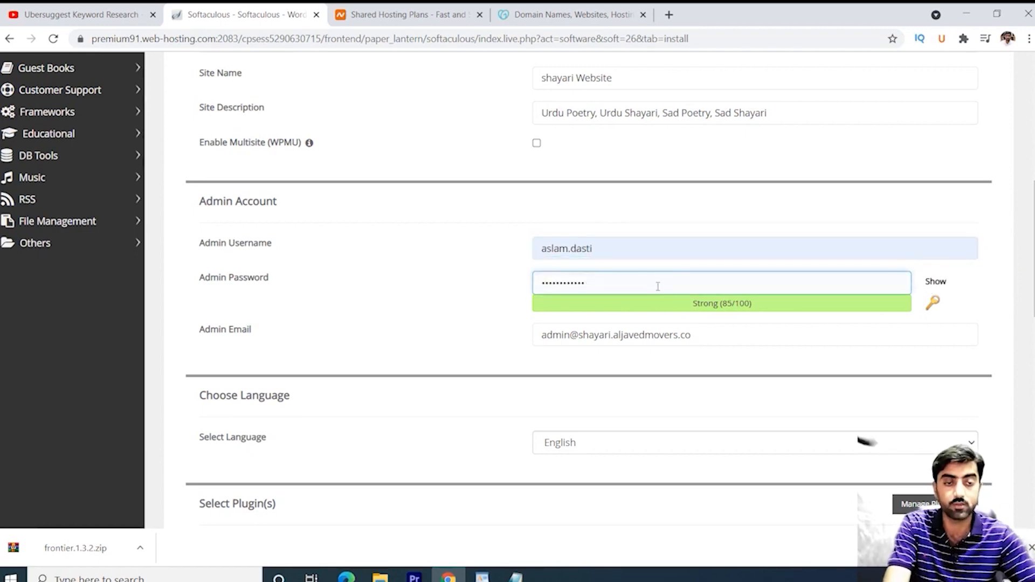
key("BackSpace")
key("BackSpace")
key("BackSpace")
key("BackSpace")
key("BackSpace")
key("BackSpace")
key("BackSpace")
key("BackSpace")
key("BackSpace")
key("BackSpace")
key("BackSpace")
key("BackSpace")
key("BackSpace")
type("••••")
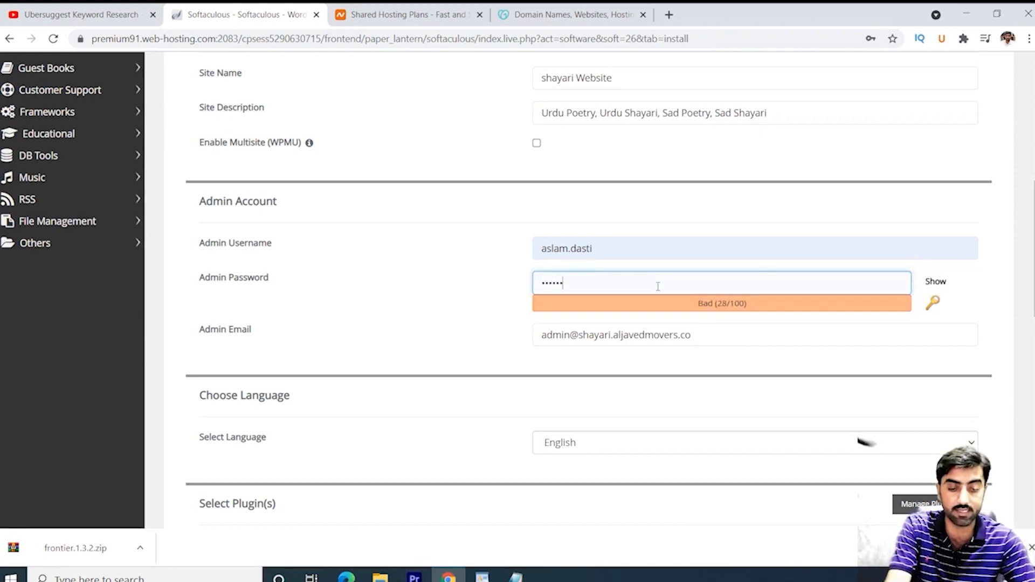
type("••••")
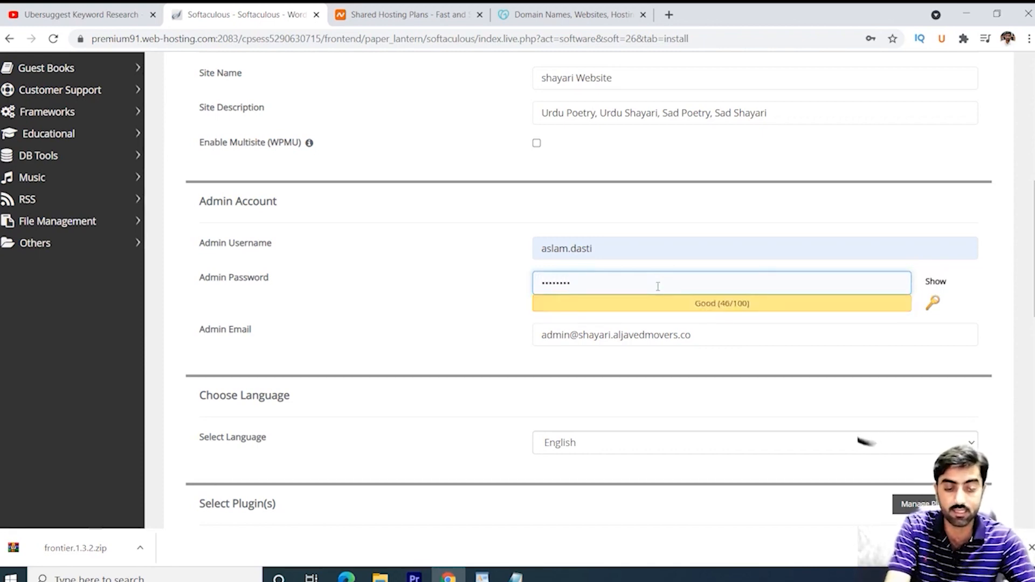
type("••••••")
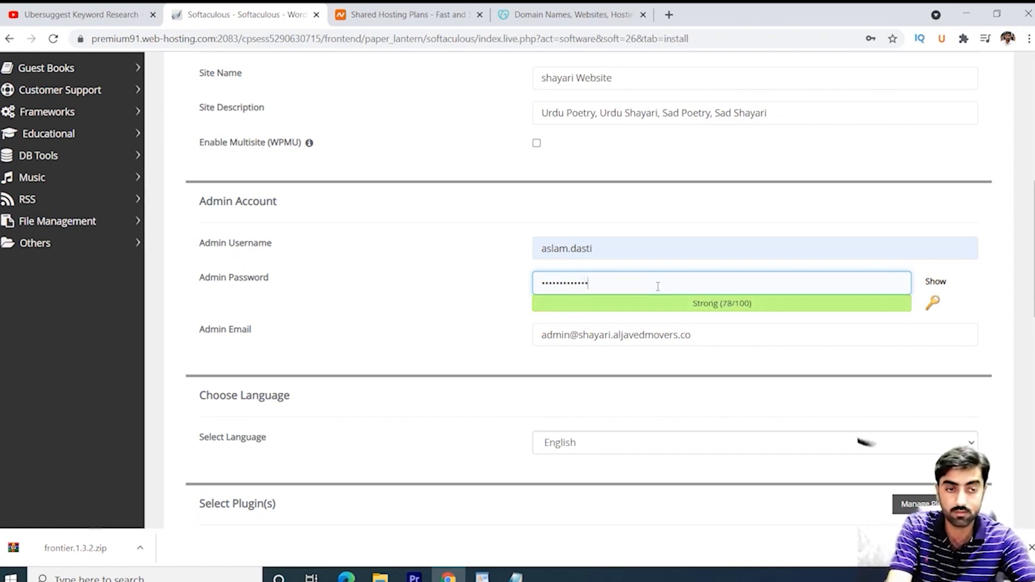
Replace the default admin email with the site owner's saved e-mail address
left_click(630, 337)
triple_click(629, 338)
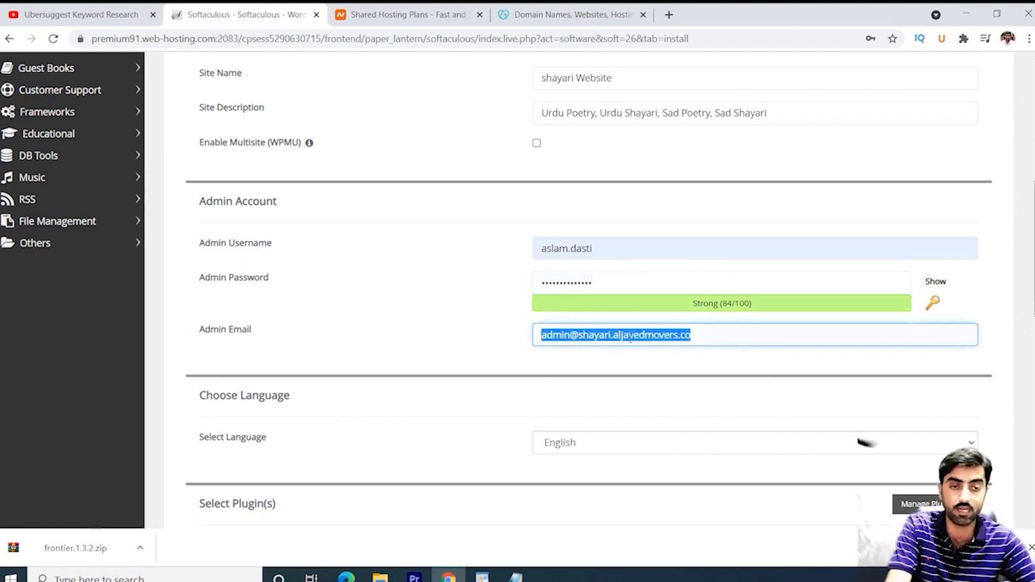
type("aslam")
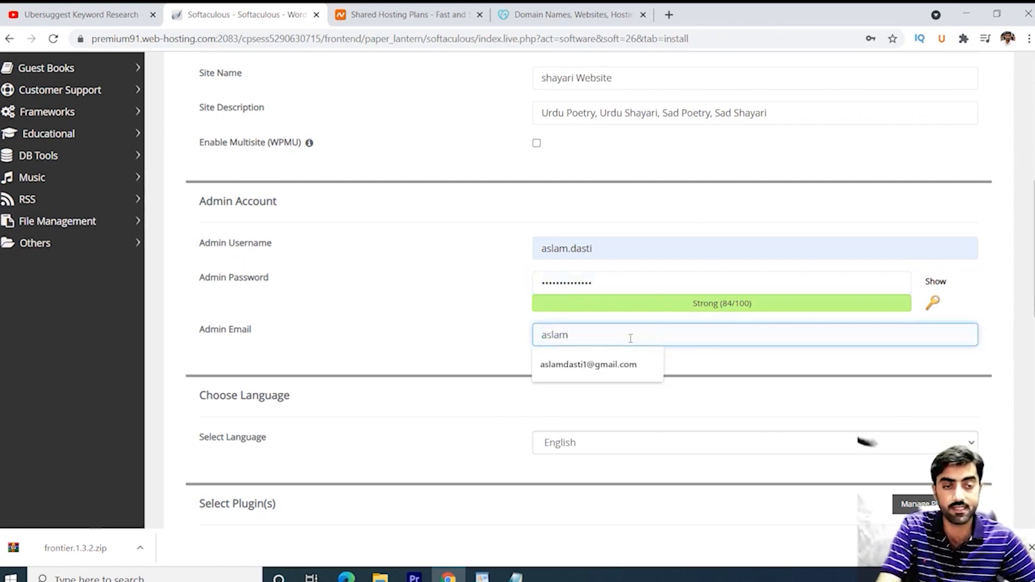
left_click(620, 364)
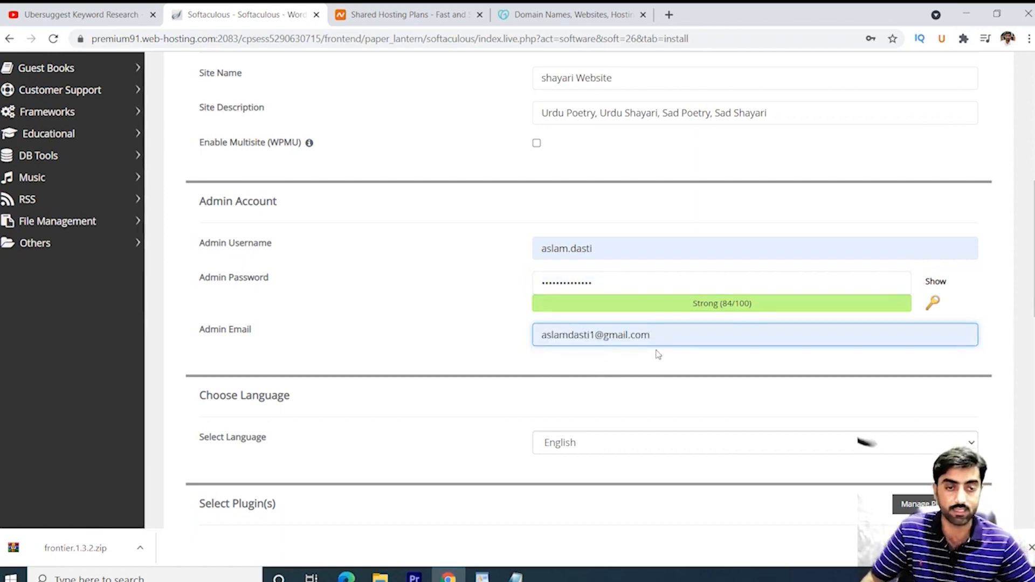
Check the available installation languages and keep English selected
scroll(658, 354, "down", 4)
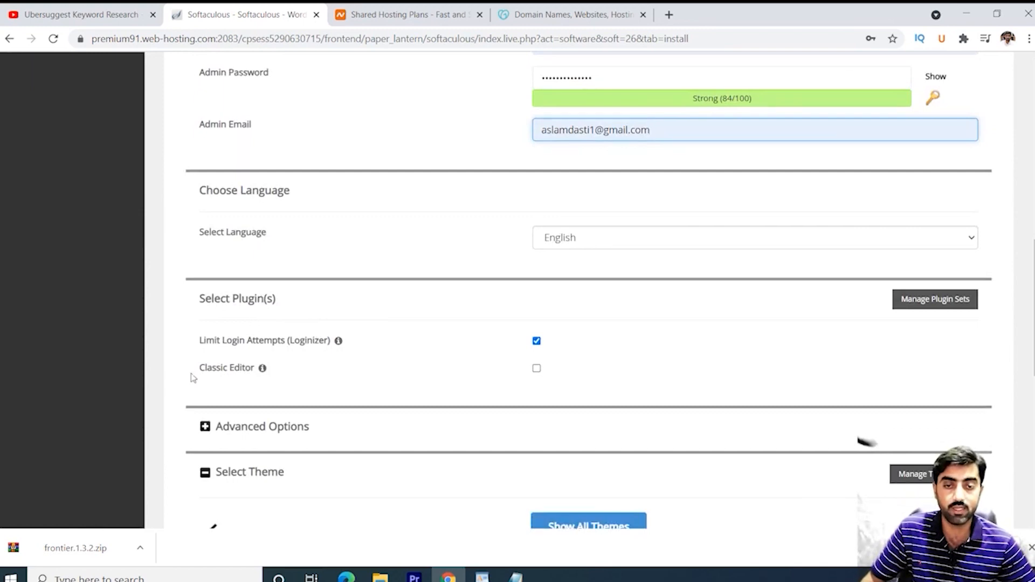
left_click(586, 246)
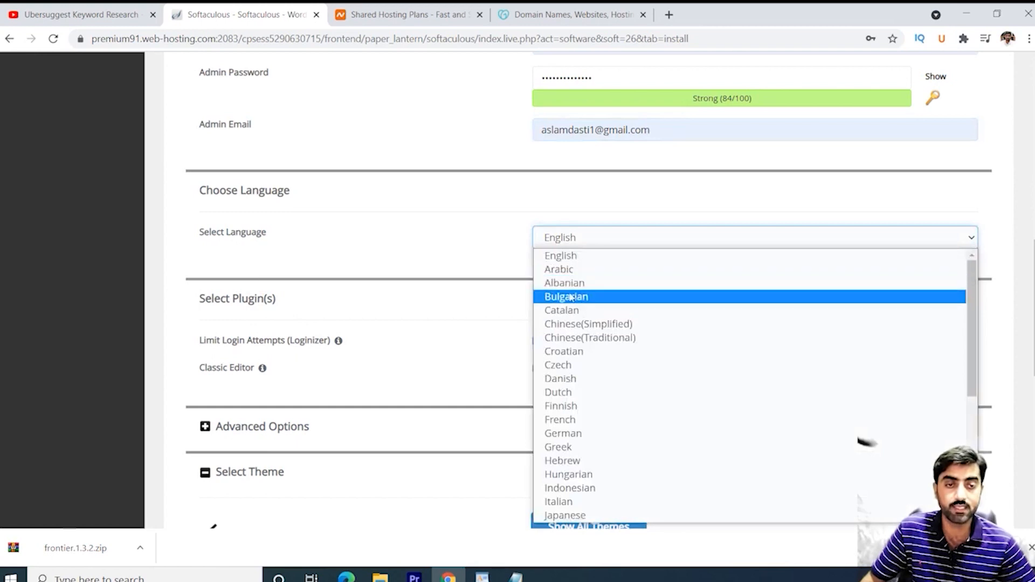
left_click(513, 258)
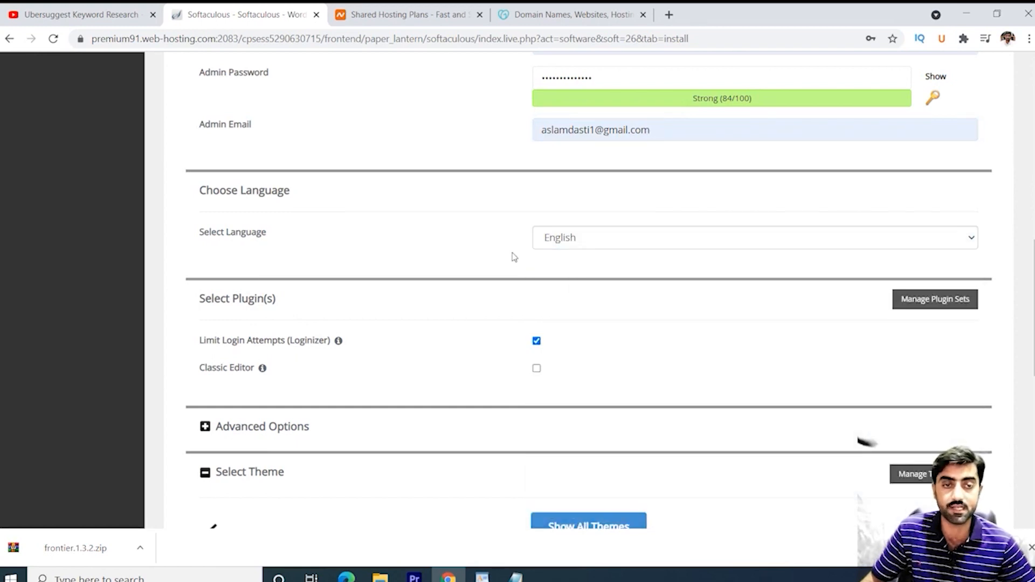
left_click(577, 241)
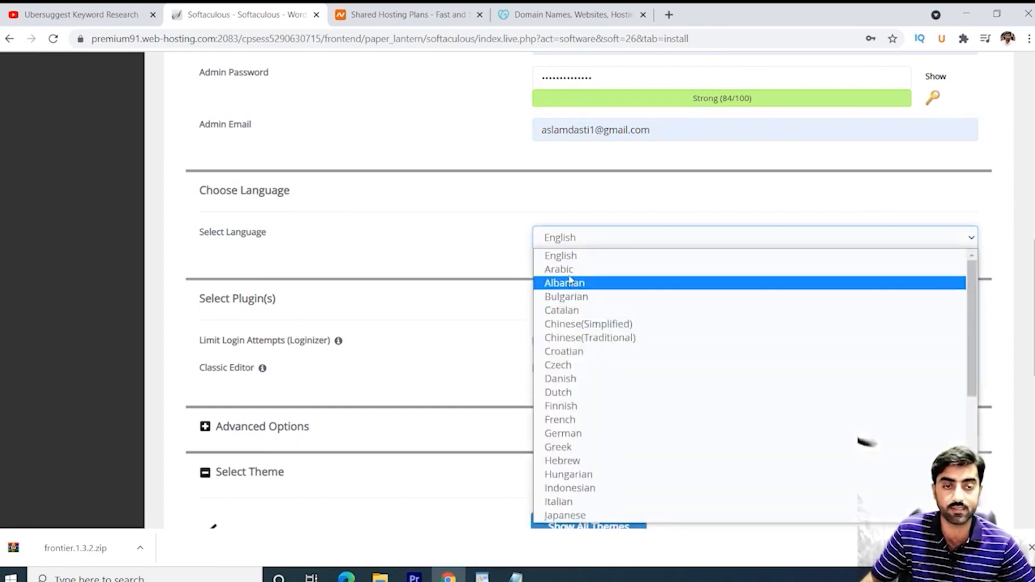
left_click(500, 253)
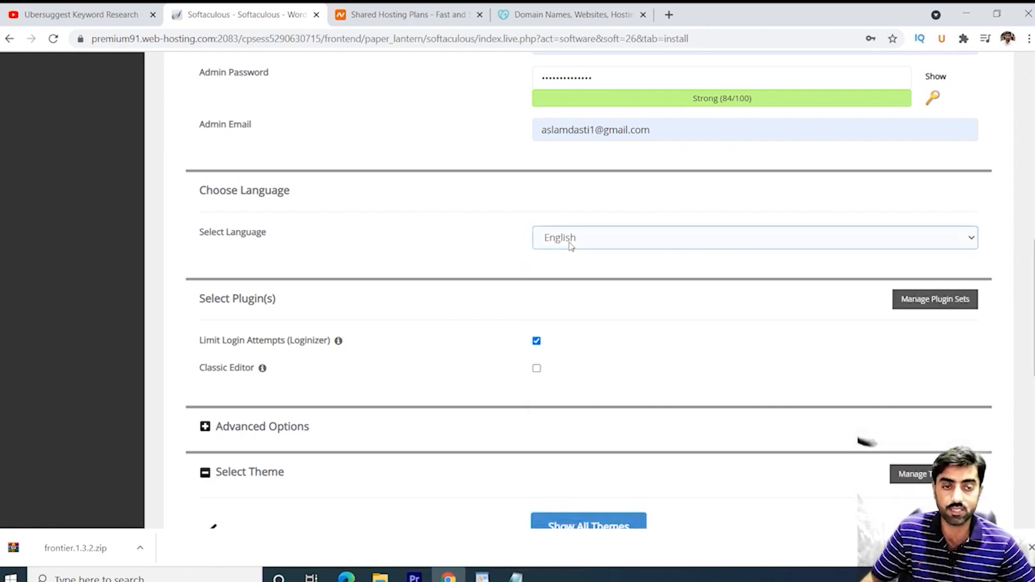
Exclude the Limit Login Attempts (Loginizer) plugin from the installation and leave Classic Editor unselected
left_click(536, 369)
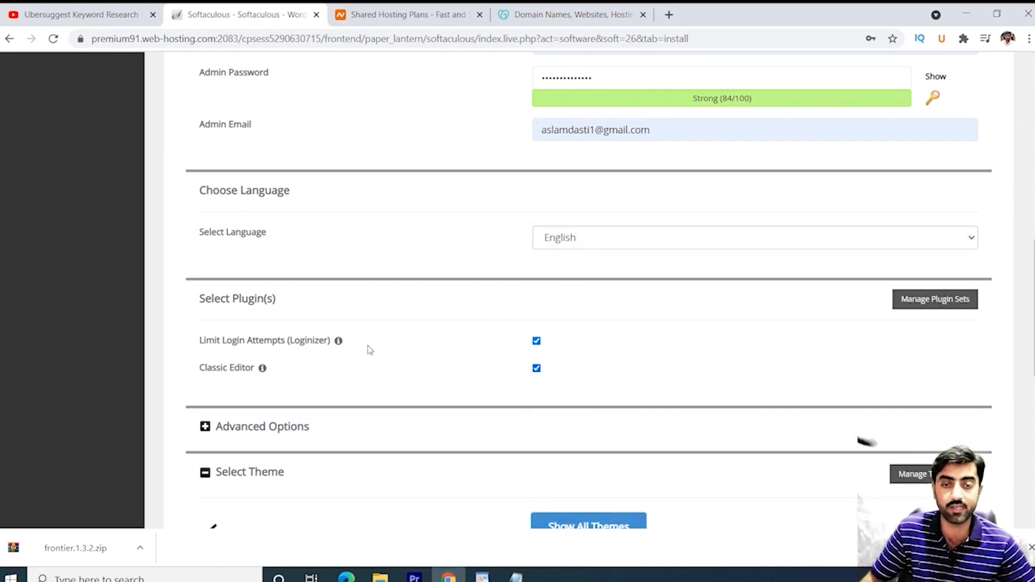
left_click(537, 340)
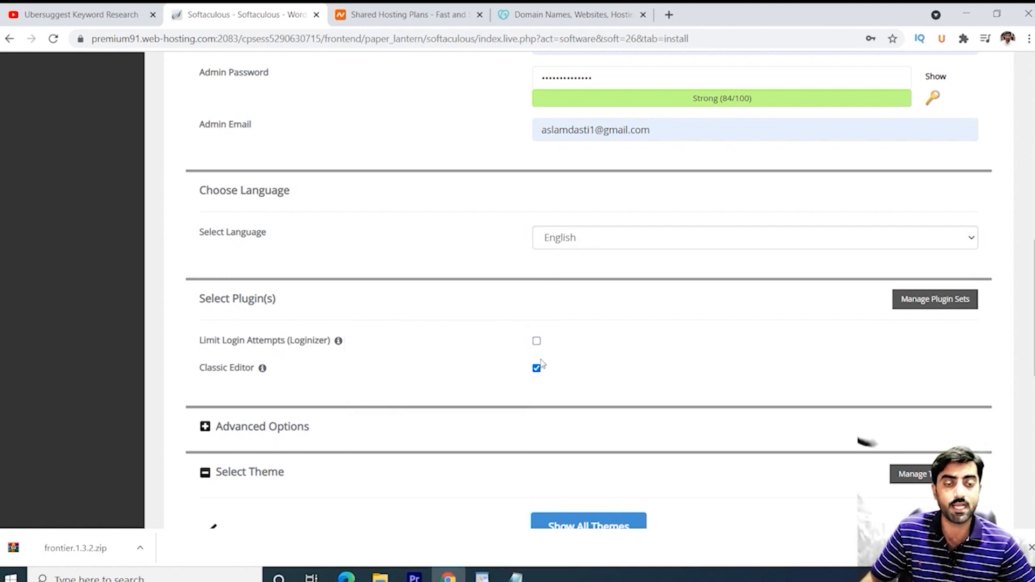
left_click(536, 368)
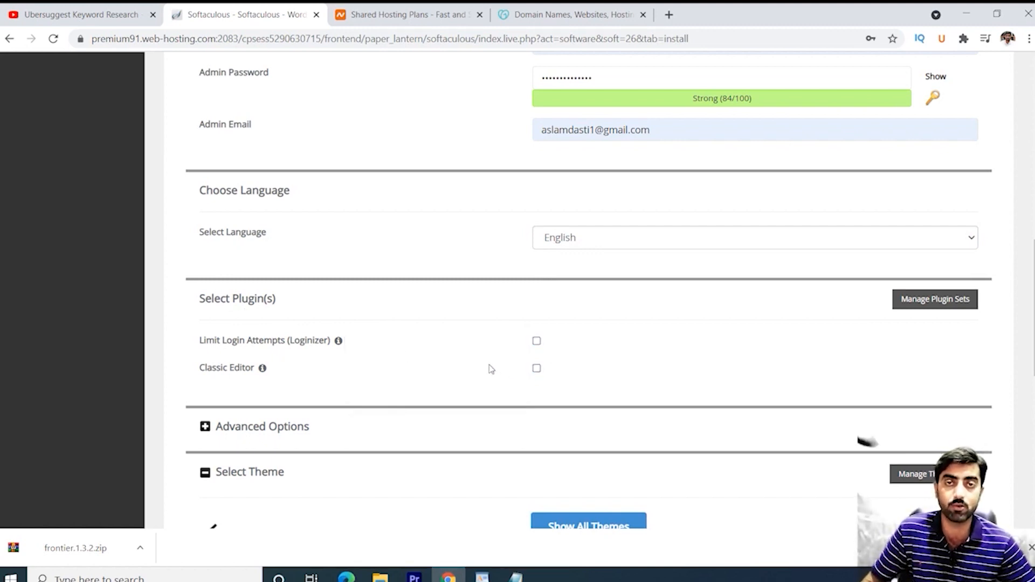
Look over the optional themes and start the WordPress installation without selecting any of them
scroll(485, 365, "down", 5)
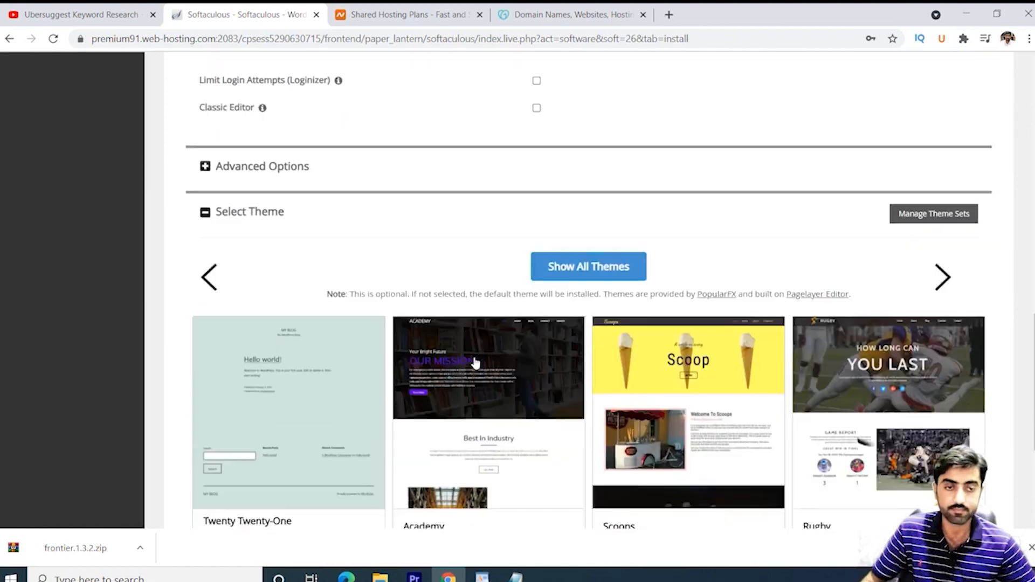
scroll(323, 282, "down", 4)
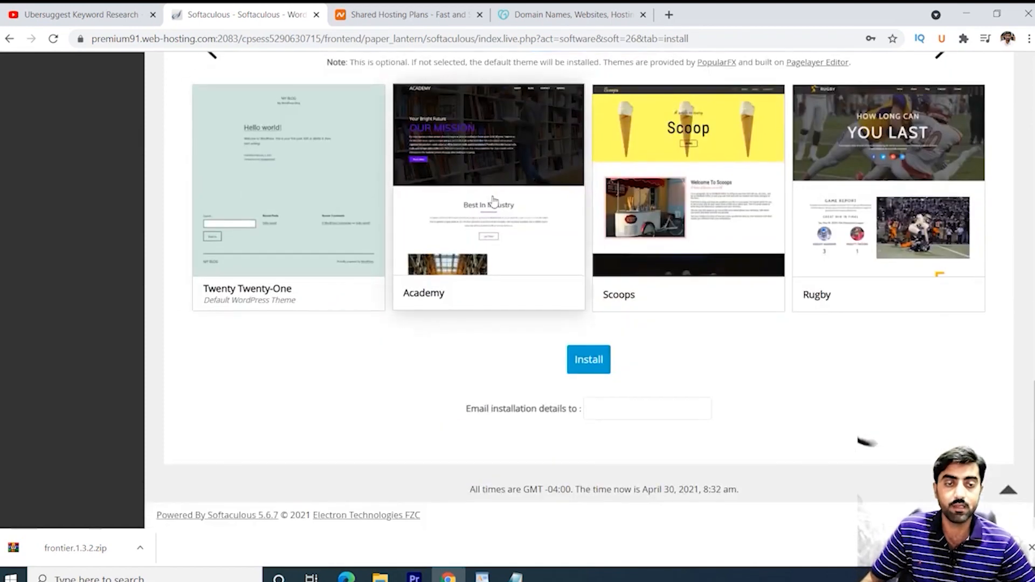
scroll(430, 201, "up", 3)
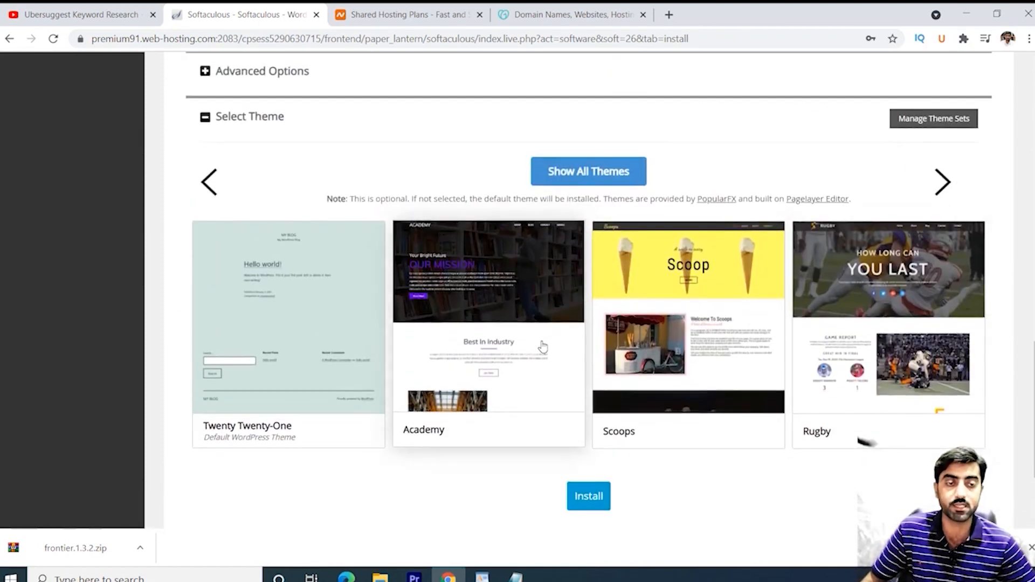
scroll(497, 332, "up", 2)
scroll(497, 333, "up", 2)
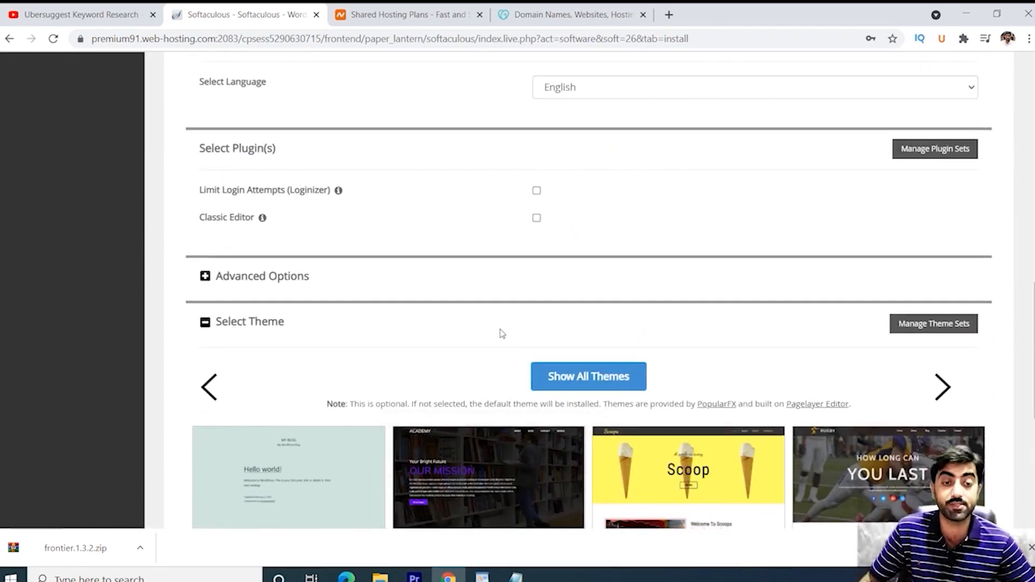
scroll(501, 333, "down", 5)
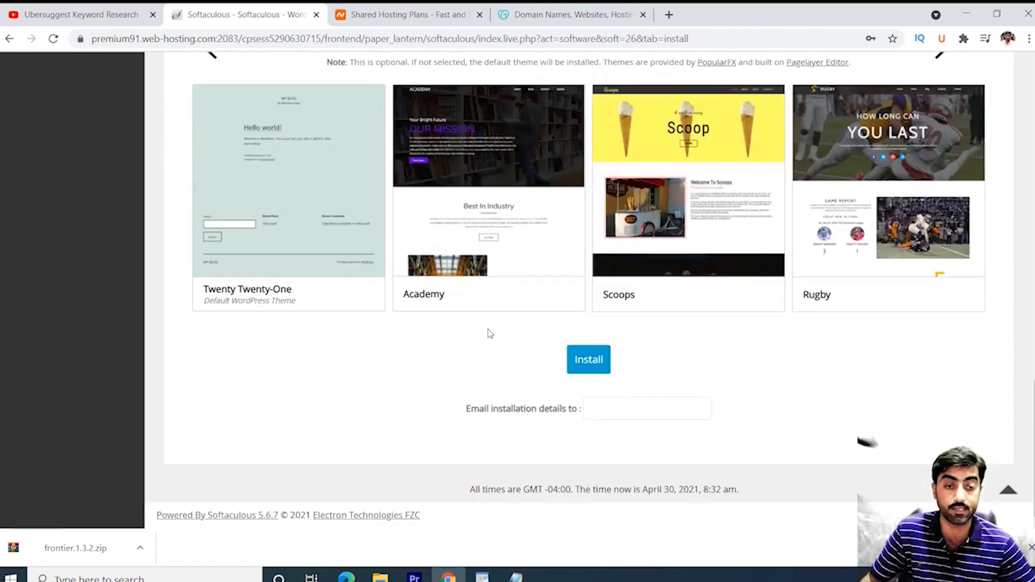
left_click(585, 367)
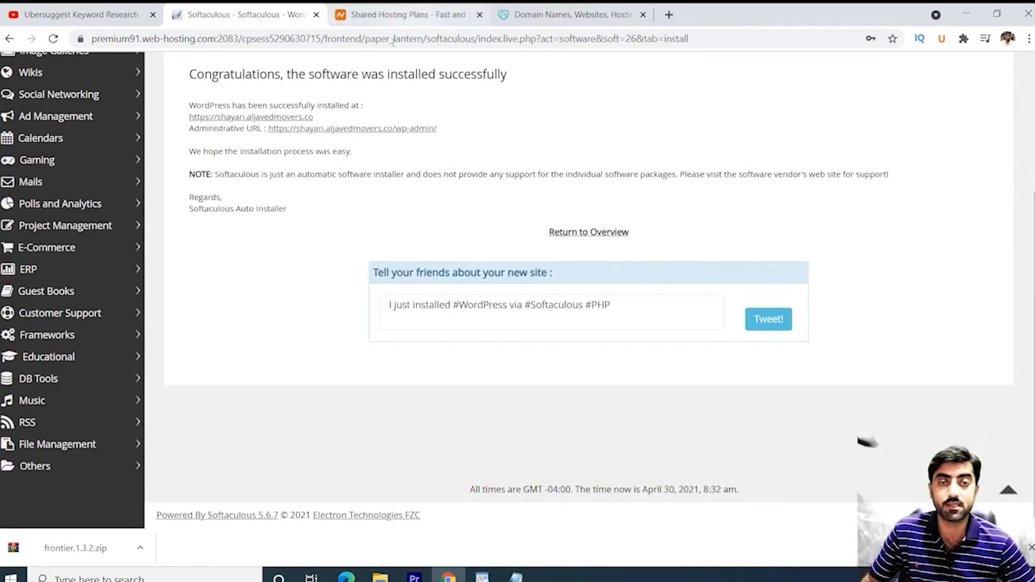
Close the two hosting and domain provider pages and open the newly installed site at shayari.aljavedmovers.co
left_click(479, 15)
left_click(480, 15)
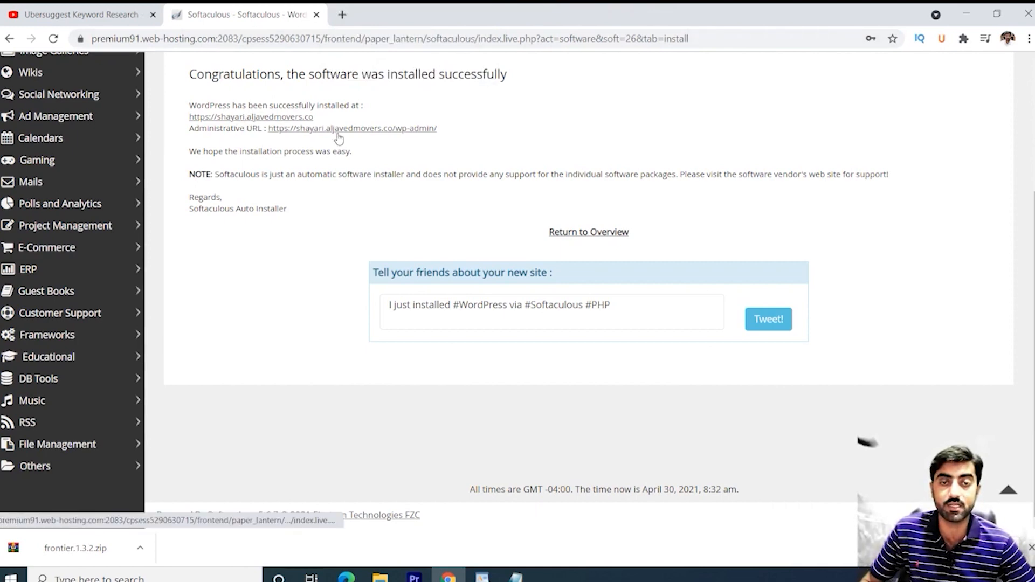
left_click(264, 118)
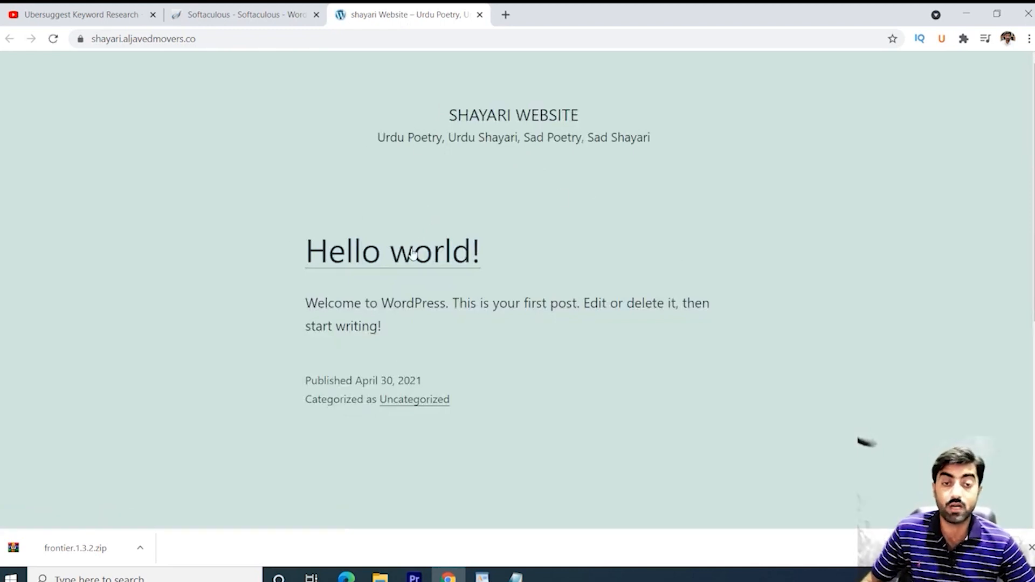
Open the new site's WordPress admin dashboard from the administrative URL on the Softaculous installation page
left_click(267, 15)
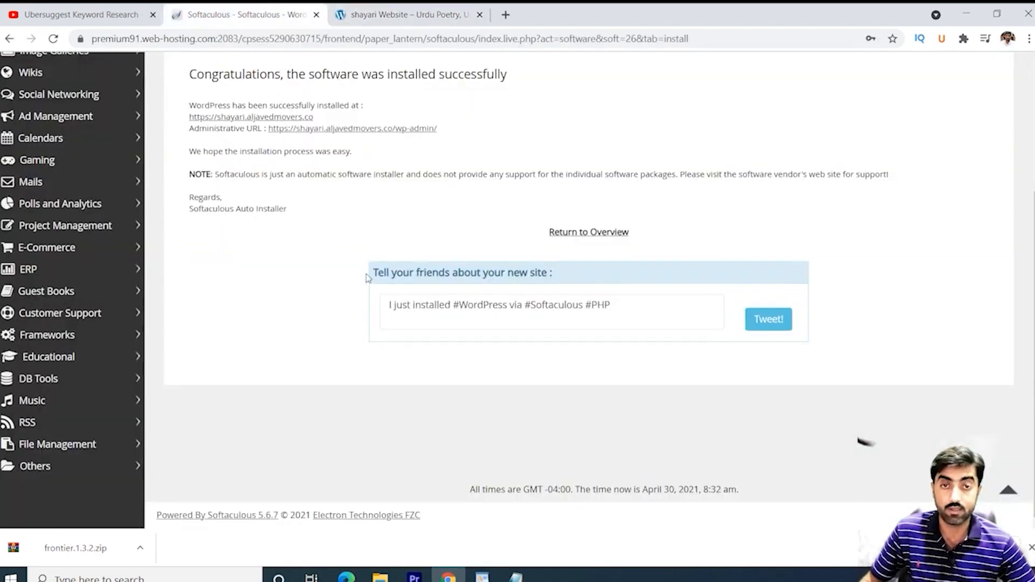
left_click(345, 134)
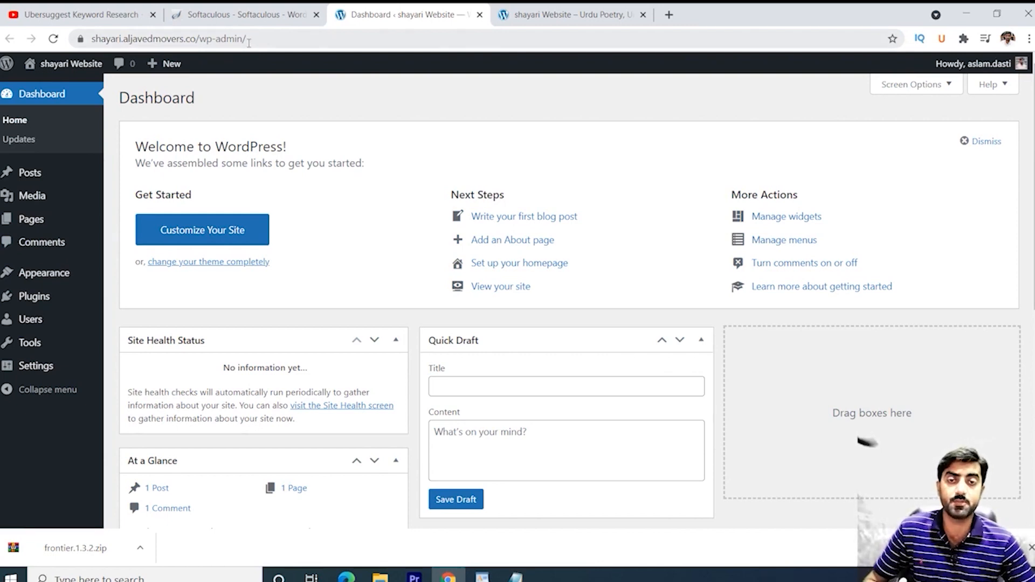
left_click(244, 17)
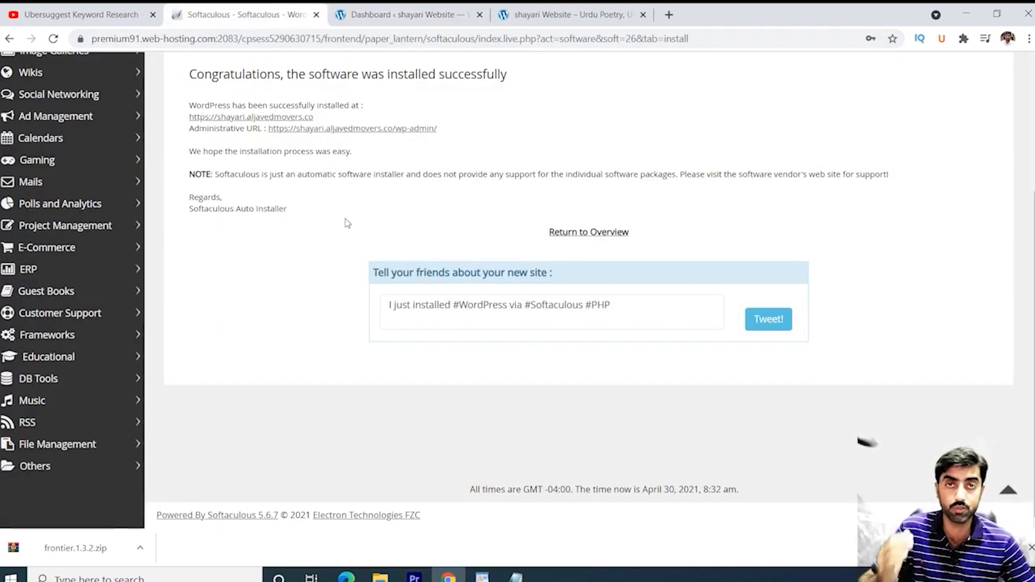
left_click(377, 15)
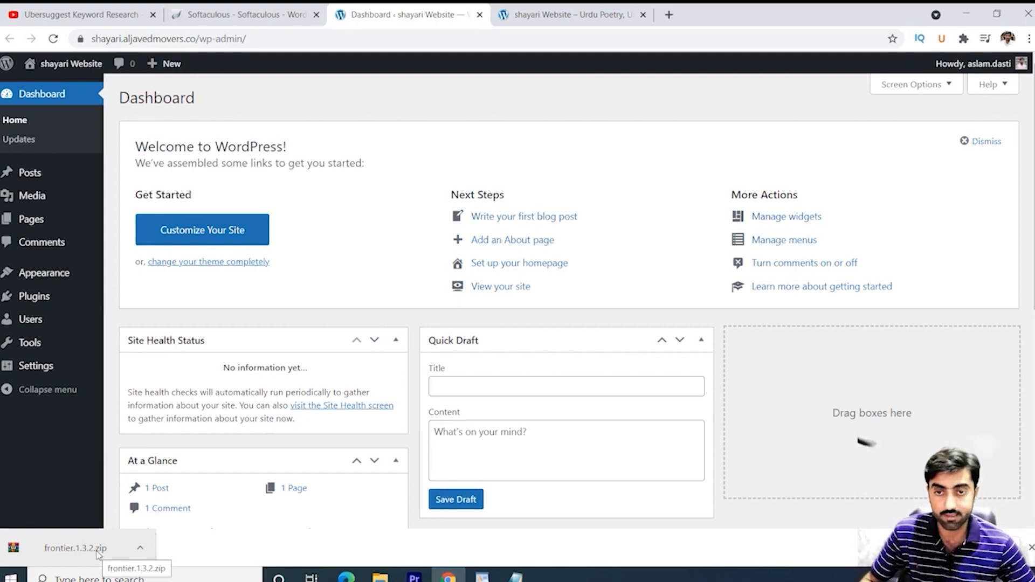
Open the installed themes overview and go on to the page for adding new themes
mouse_move(69, 273)
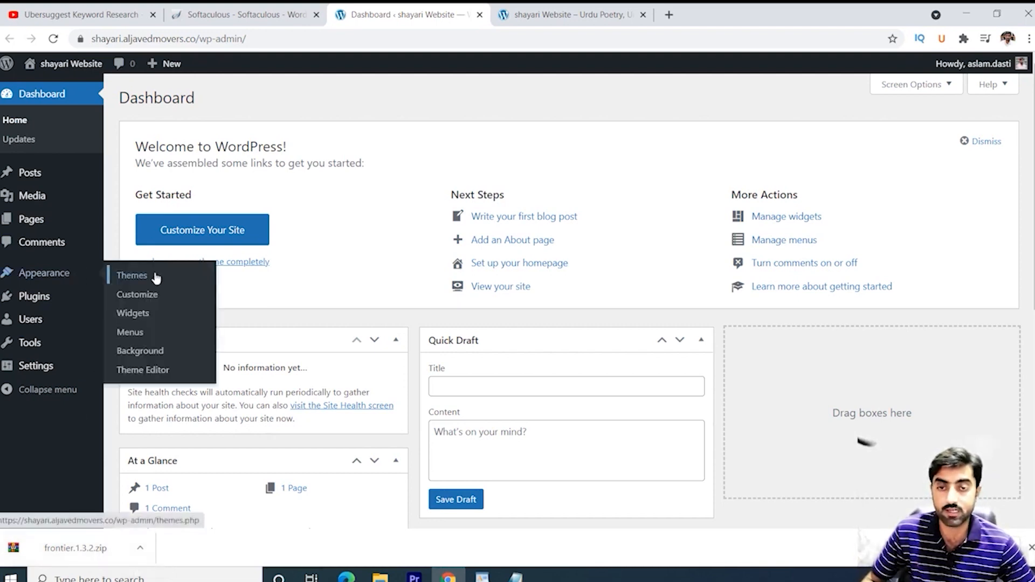
left_click(138, 280)
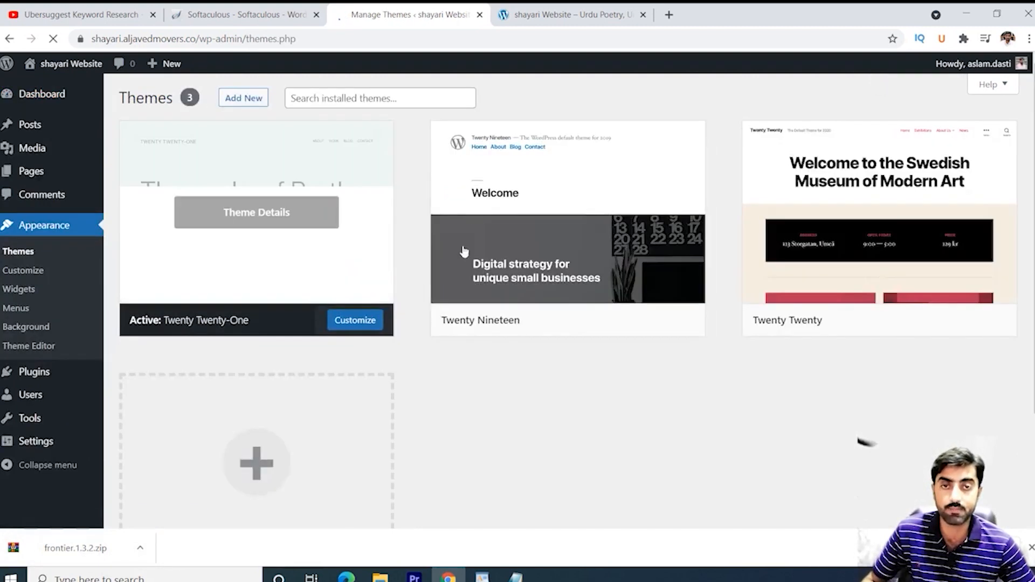
left_click(244, 98)
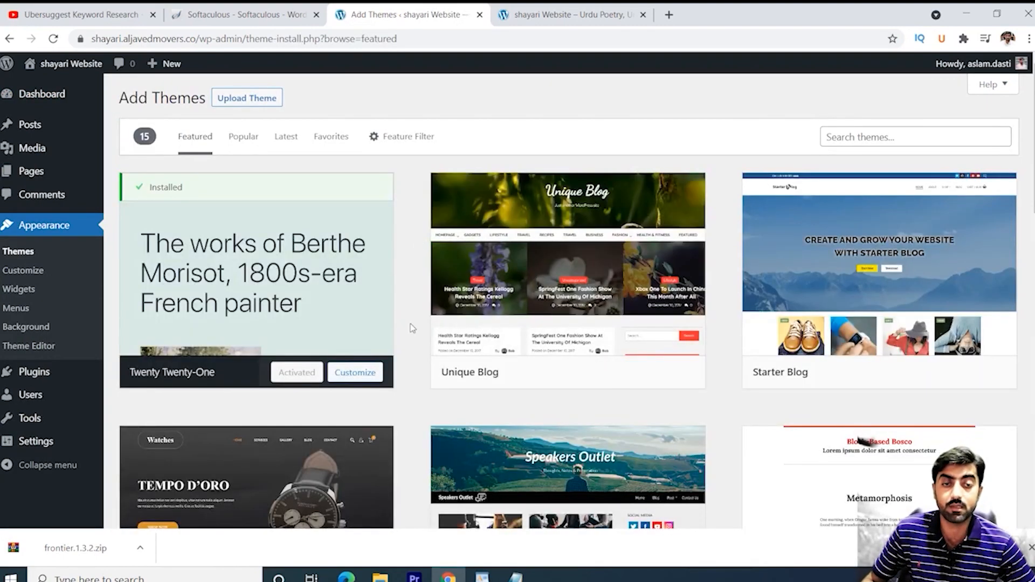
Look through the featured themes offered for the site
scroll(409, 323, "down", 5)
scroll(407, 320, "up", 5)
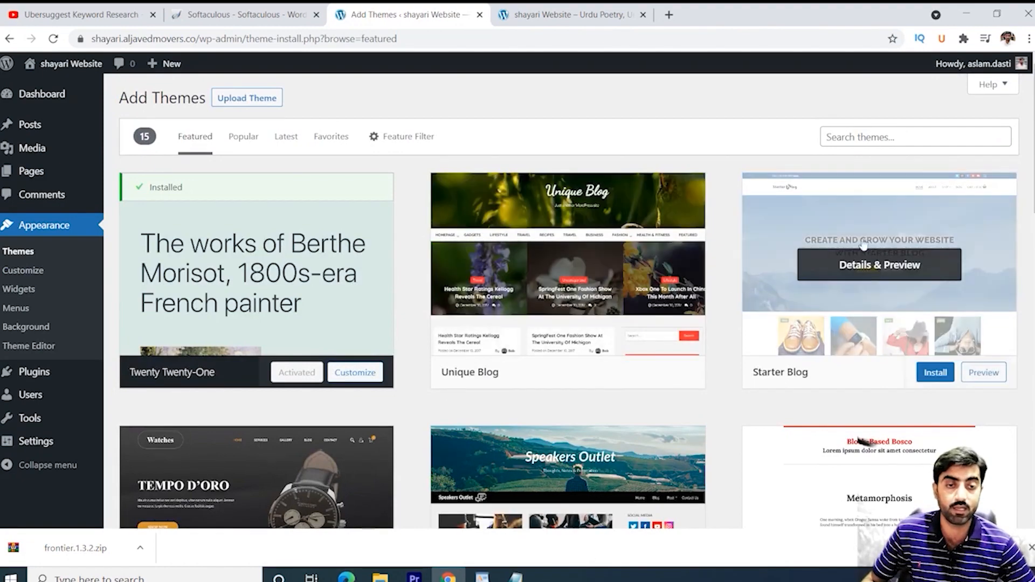
scroll(422, 329, "down", 5)
scroll(426, 323, "up", 5)
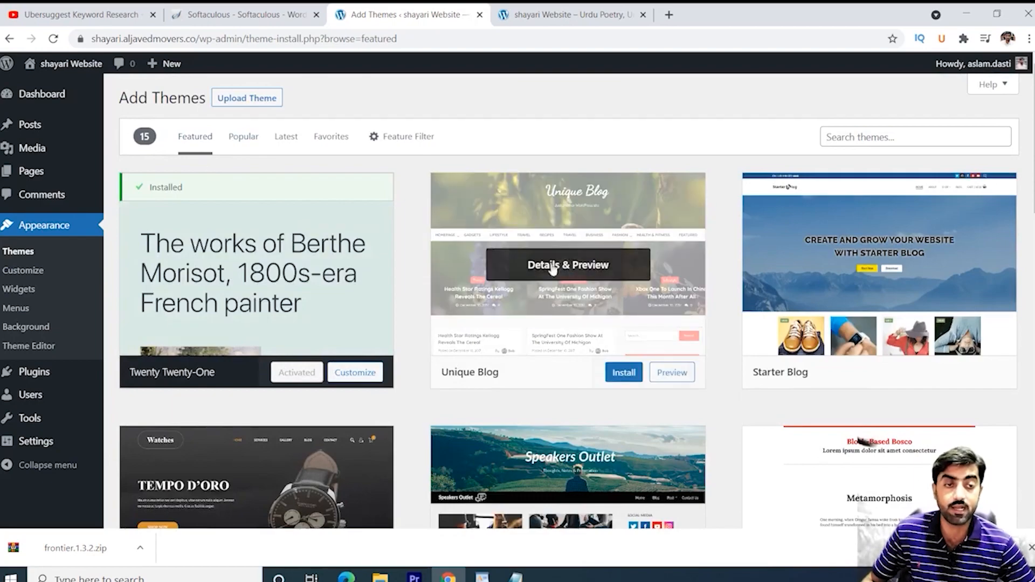
scroll(528, 372, "down", 10)
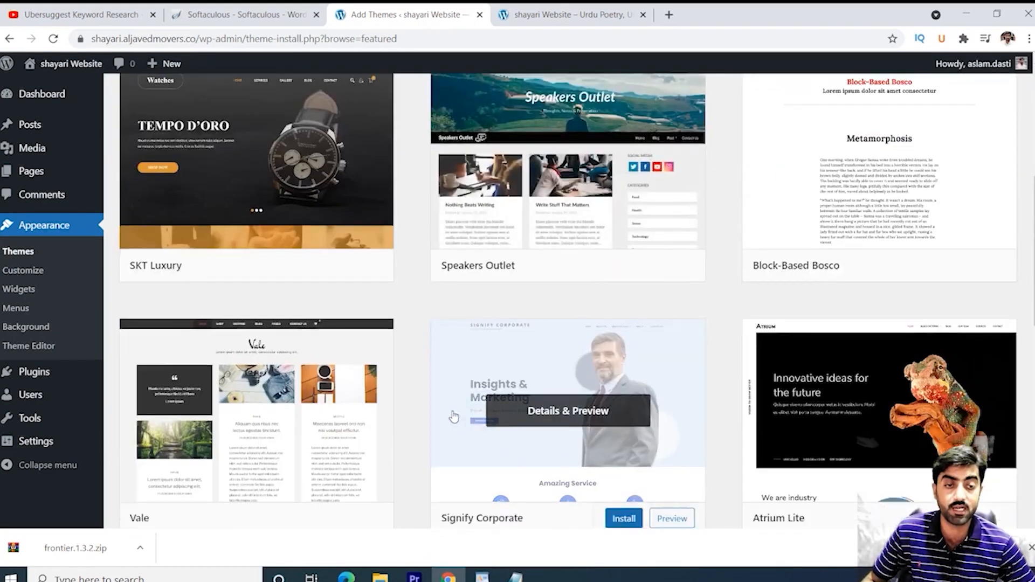
scroll(528, 375, "down", 3)
scroll(502, 372, "up", 13)
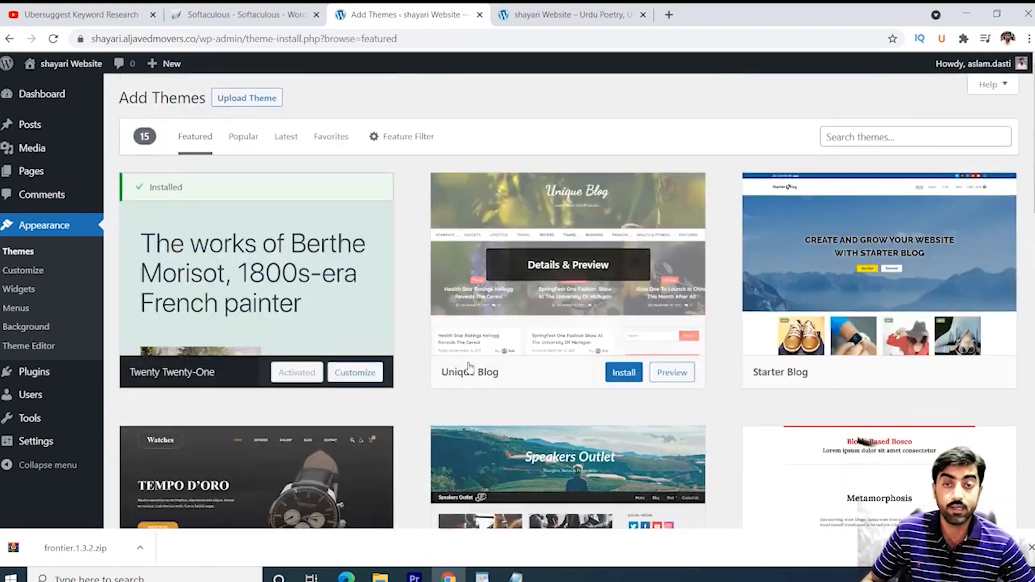
Display the popular themes and look through them, including Astra, Hello Elementor and OceanWP
left_click(251, 143)
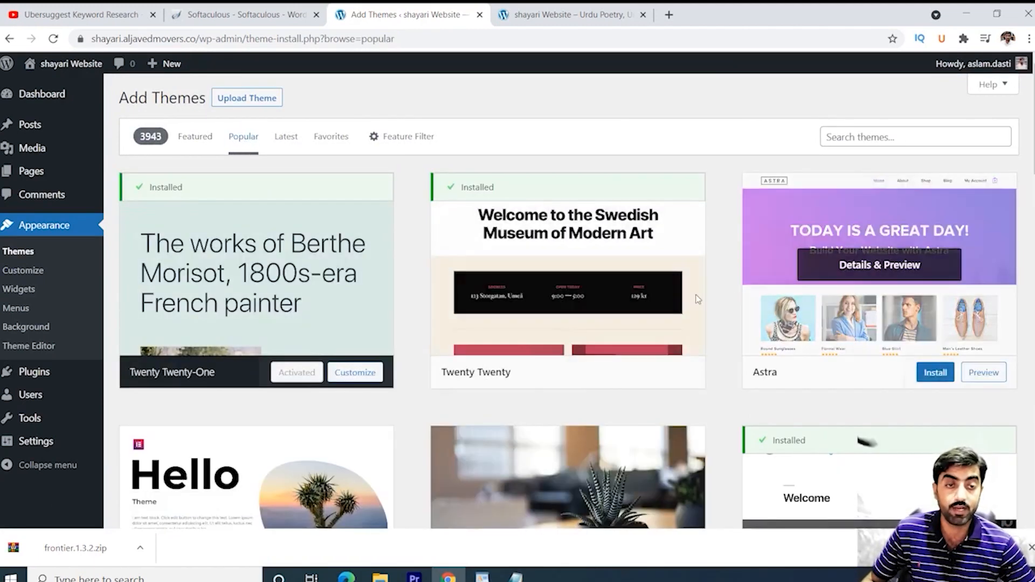
scroll(356, 301, "down", 5)
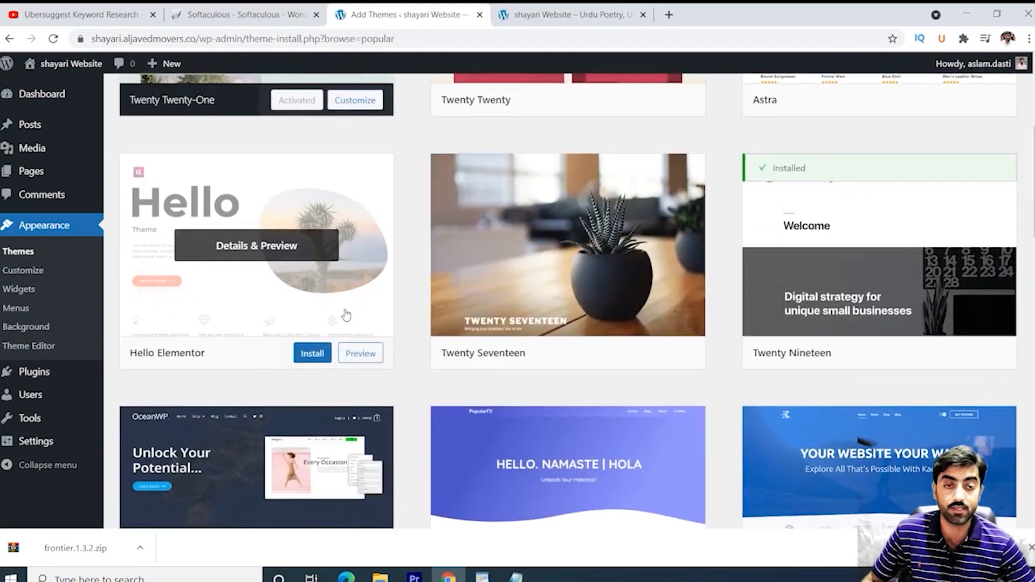
scroll(357, 315, "up", 5)
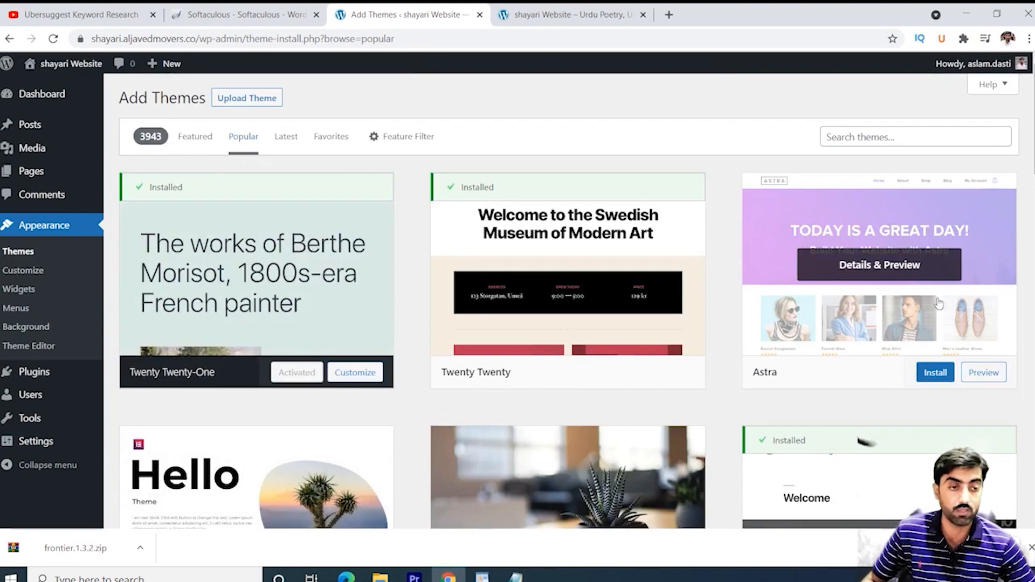
scroll(765, 359, "down", 3)
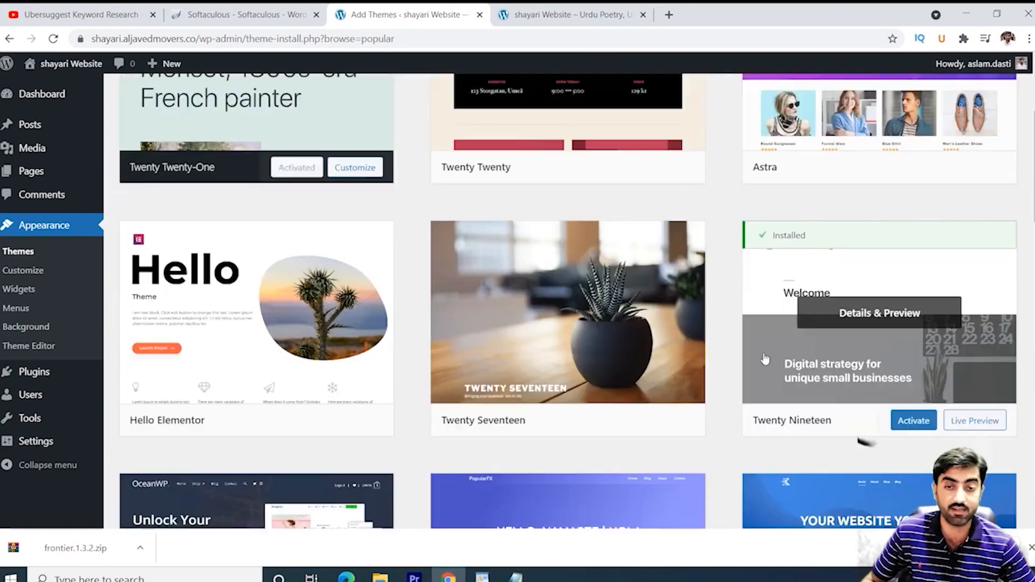
scroll(536, 350, "down", 10)
scroll(528, 349, "up", 7)
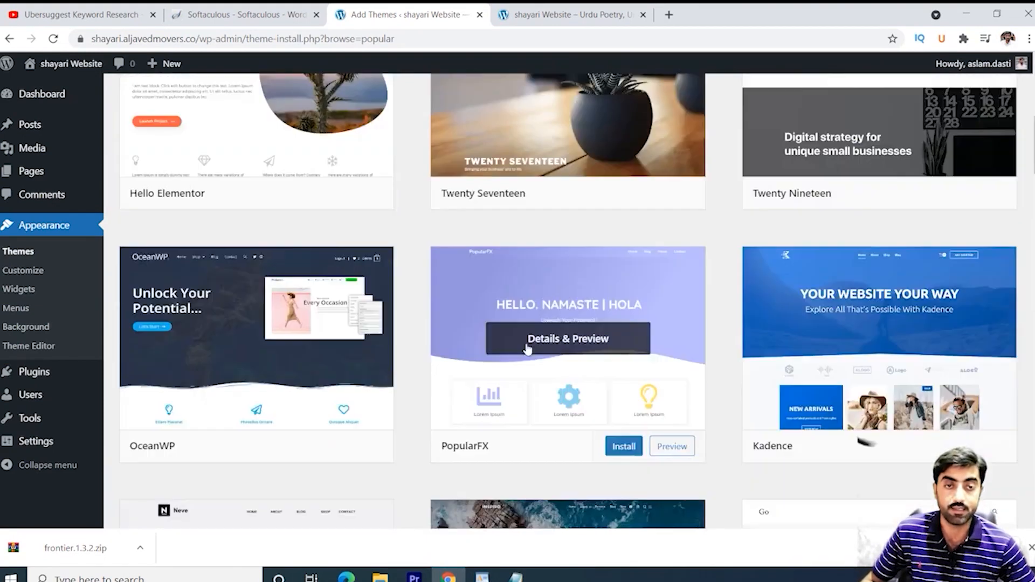
scroll(528, 349, "up", 8)
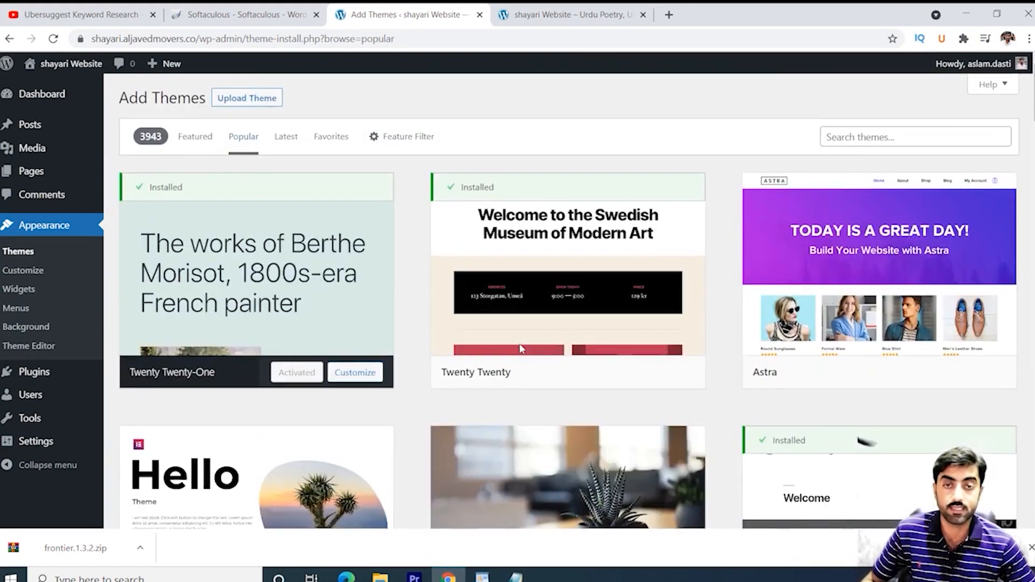
Browse the latest themes and check the favorites section
left_click(287, 144)
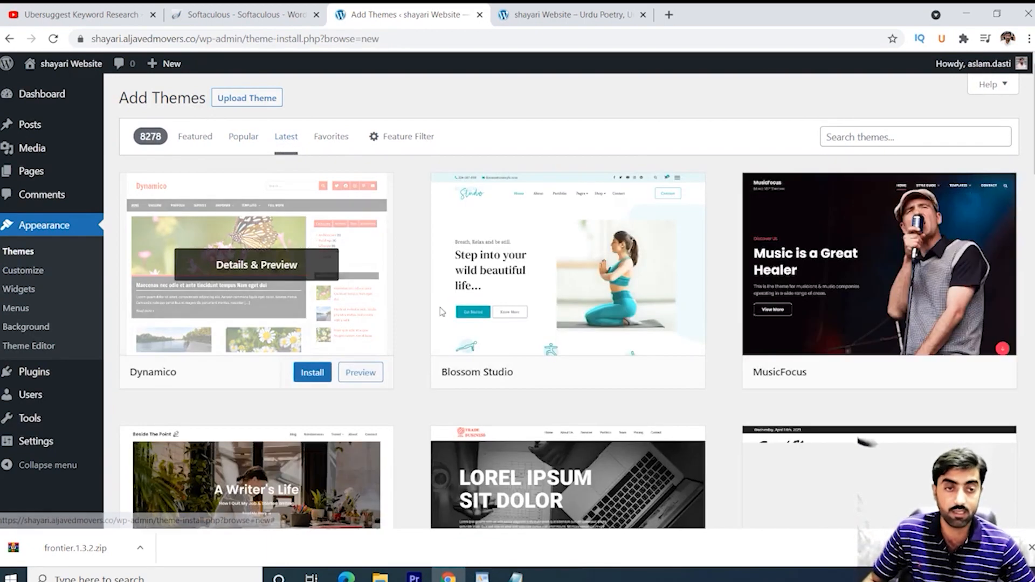
scroll(695, 298, "down", 10)
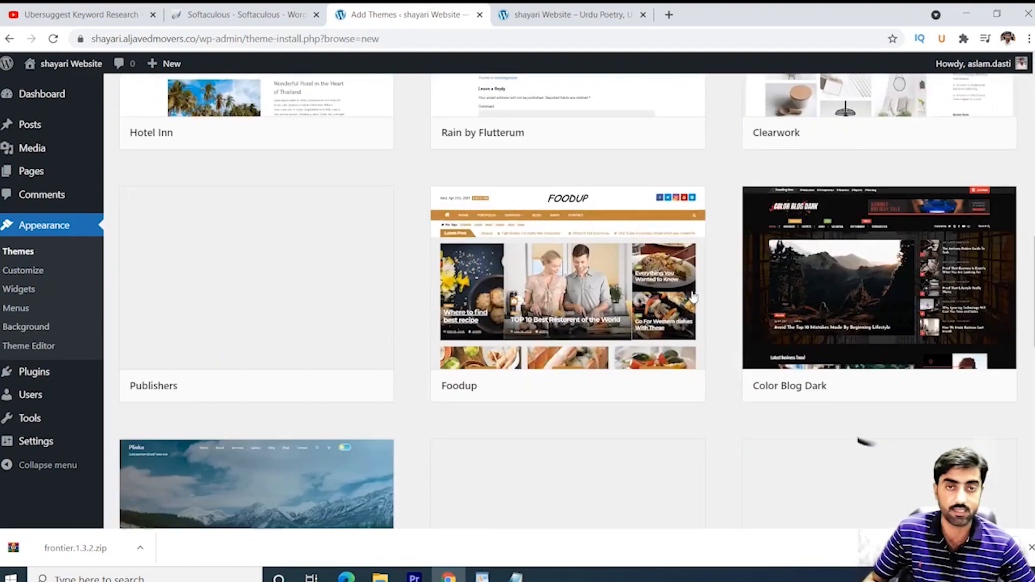
scroll(692, 298, "up", 10)
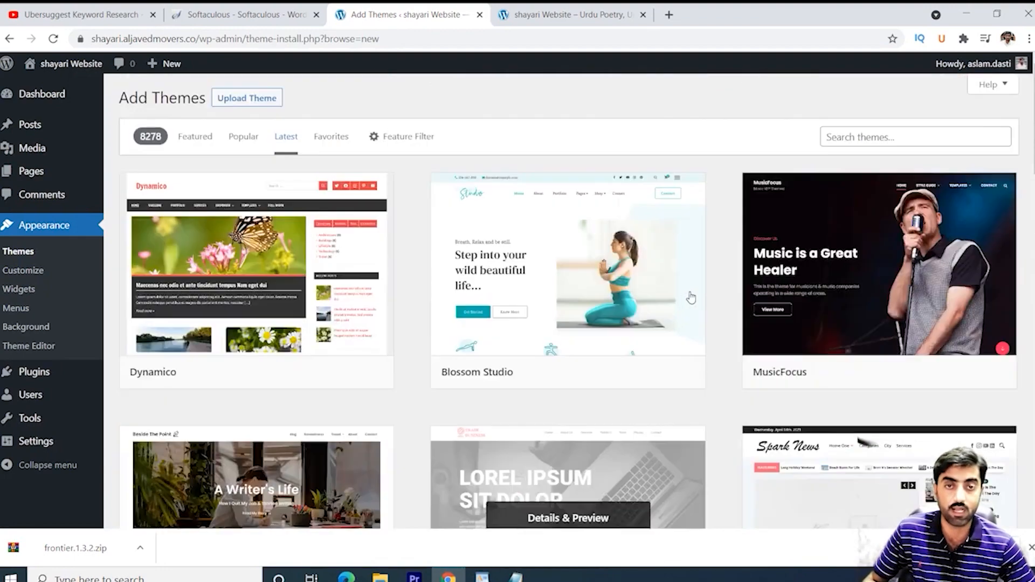
left_click(331, 141)
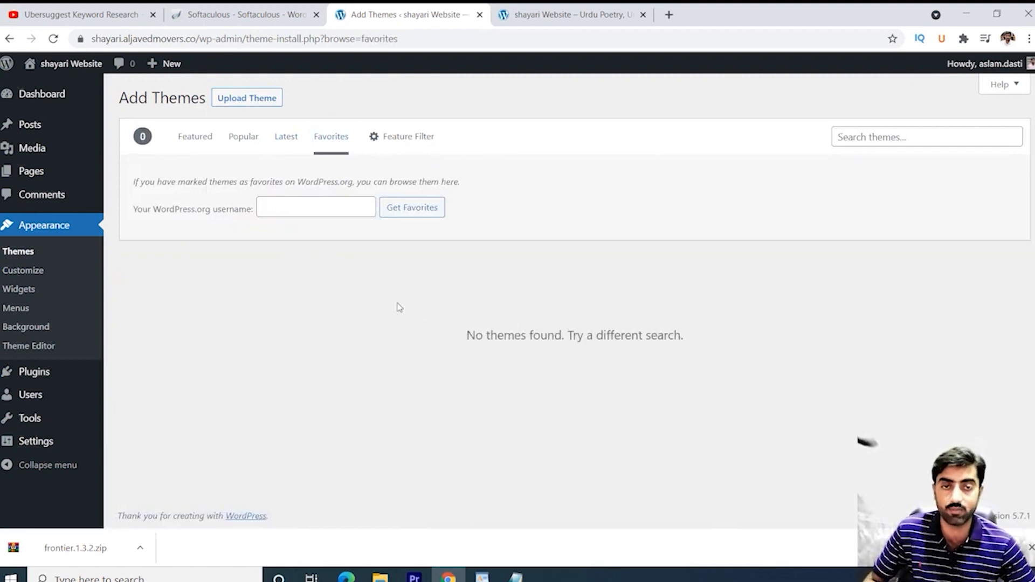
In the theme feature filter, select Blog, Accessibility Ready, Block Editor Patterns, Block Editor Styles and Three Columns
left_click(393, 138)
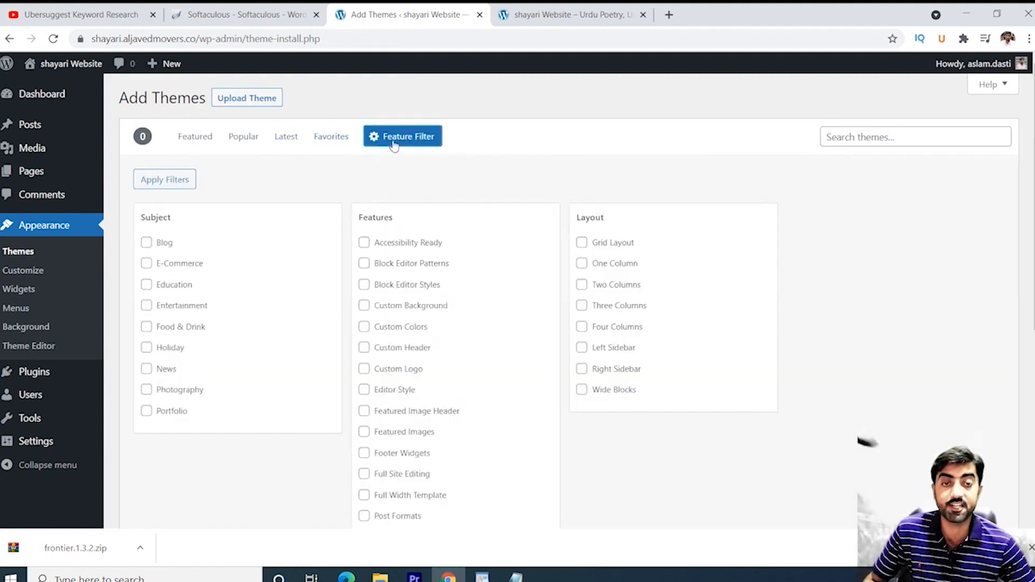
left_click(392, 142)
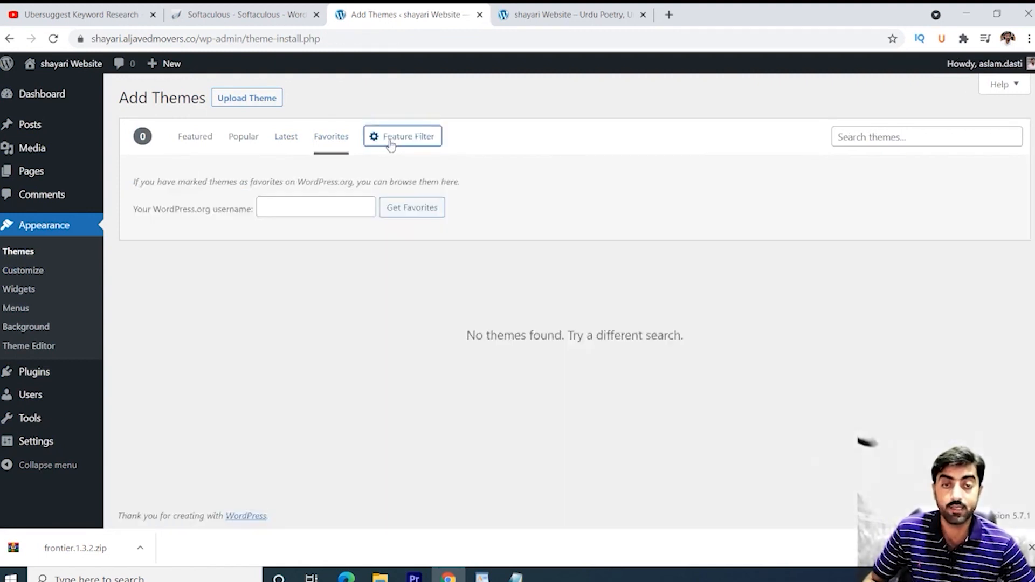
left_click(390, 141)
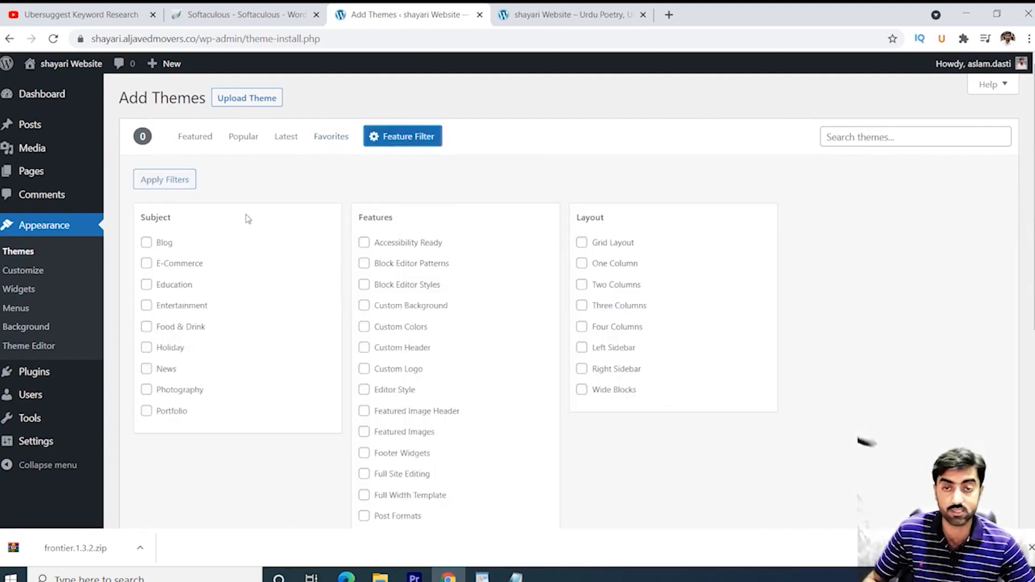
left_click(146, 245)
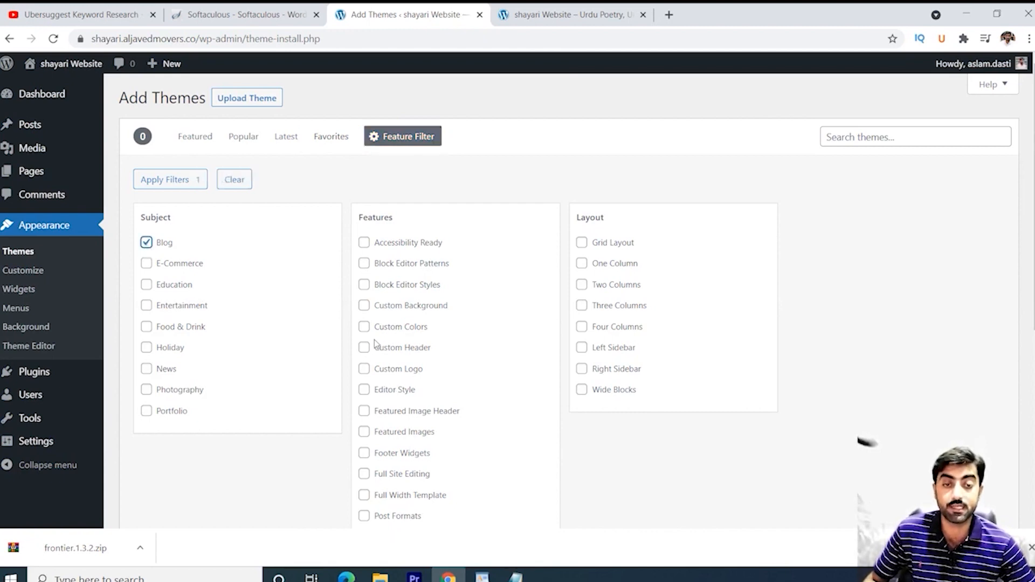
left_click(365, 242)
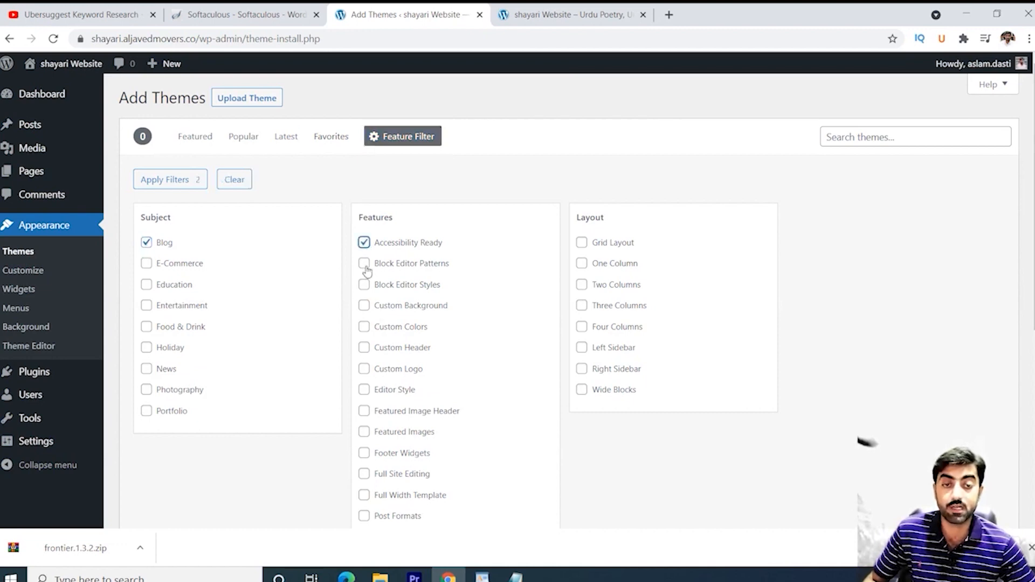
left_click(364, 263)
left_click(364, 285)
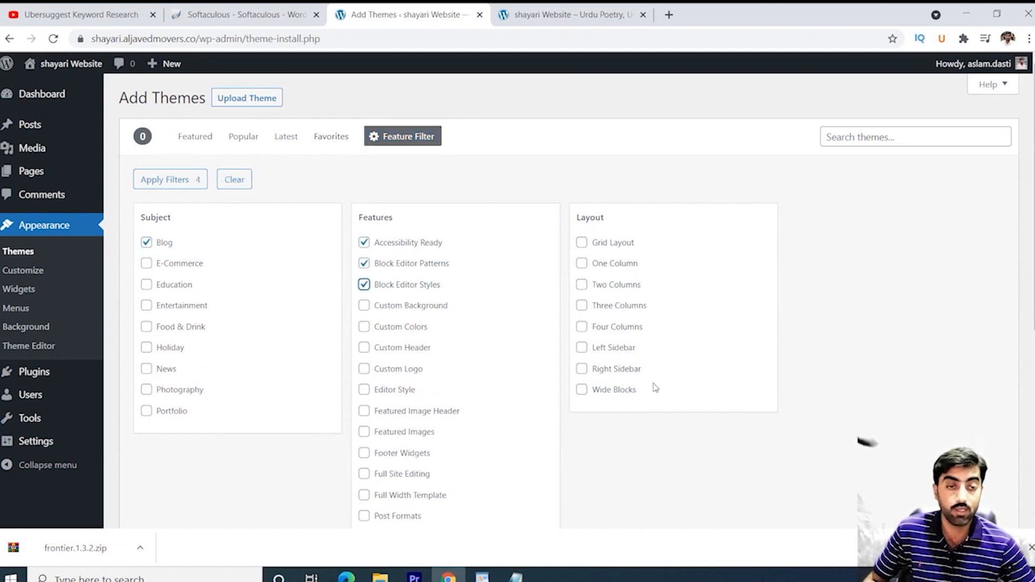
left_click(581, 305)
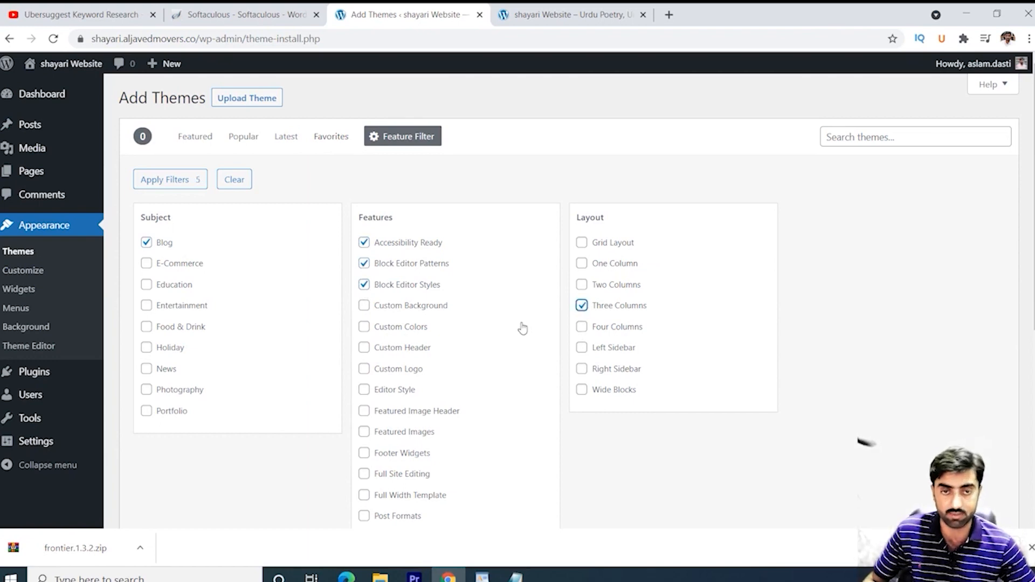
Review the remaining feature filters, deselect the Blog subject, and try the E-Commerce subject before clearing it again
scroll(497, 376, "down", 5)
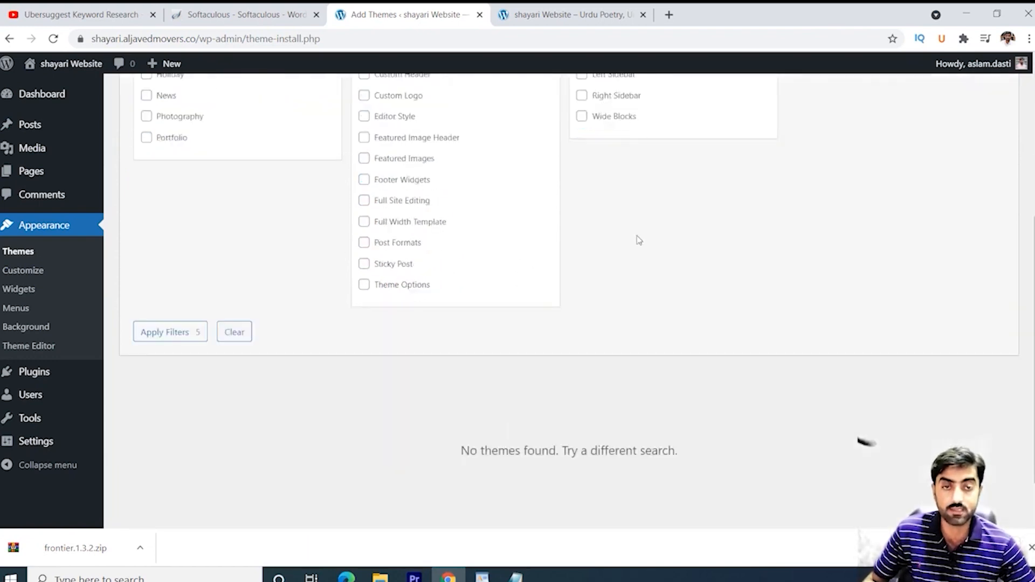
scroll(378, 324, "up", 1)
scroll(377, 390, "up", 3)
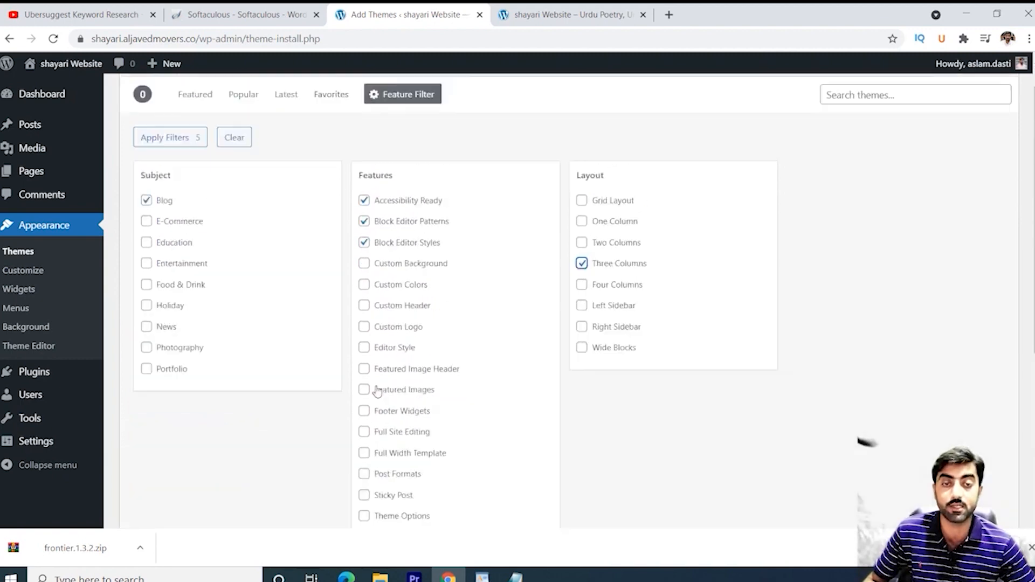
scroll(378, 391, "up", 1)
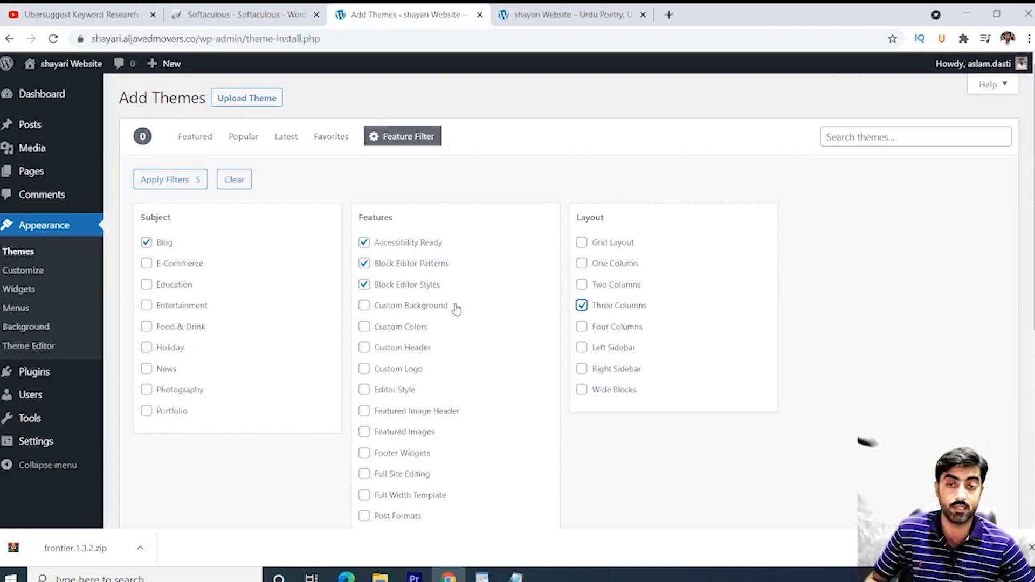
left_click(146, 245)
left_click(147, 266)
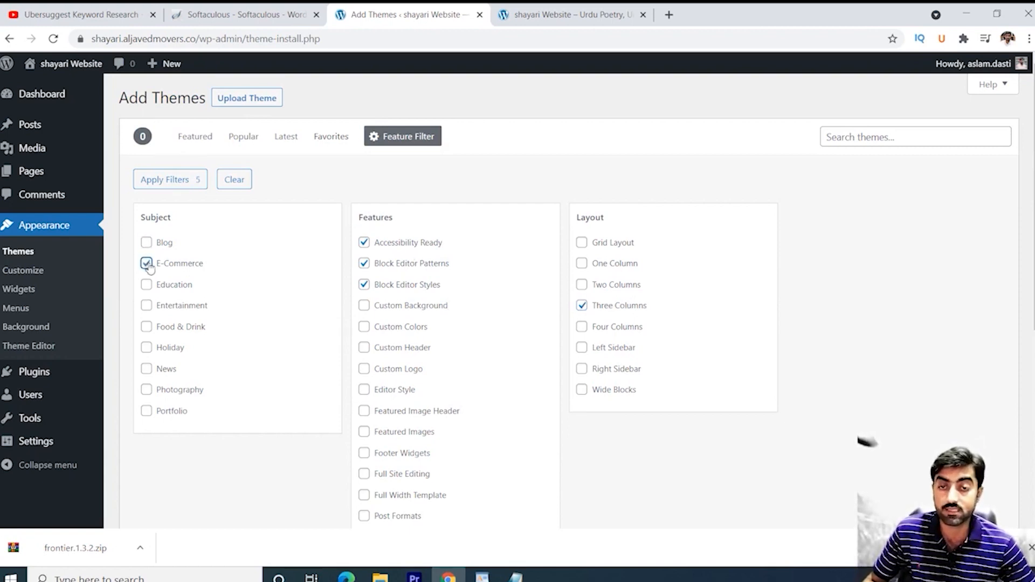
left_click(147, 265)
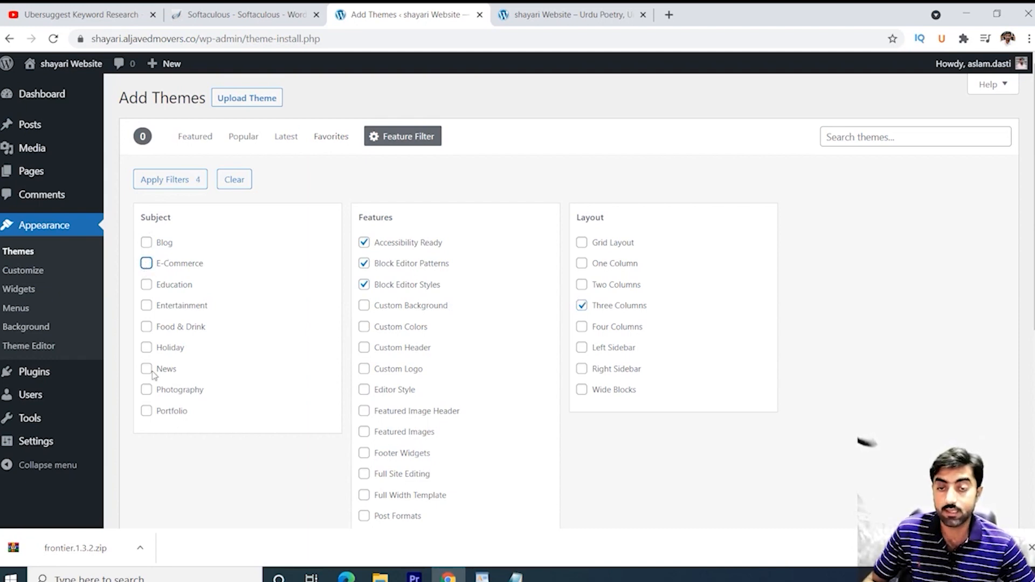
Select the News subject in the theme feature filter, and try the Portfolio subject before clearing it
left_click(146, 370)
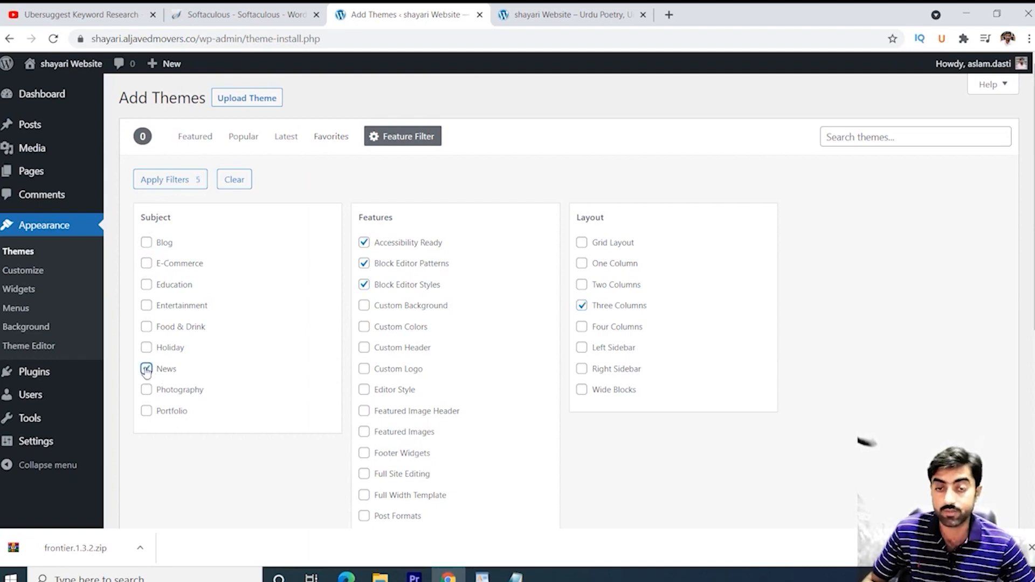
left_click(146, 412)
left_click(146, 412)
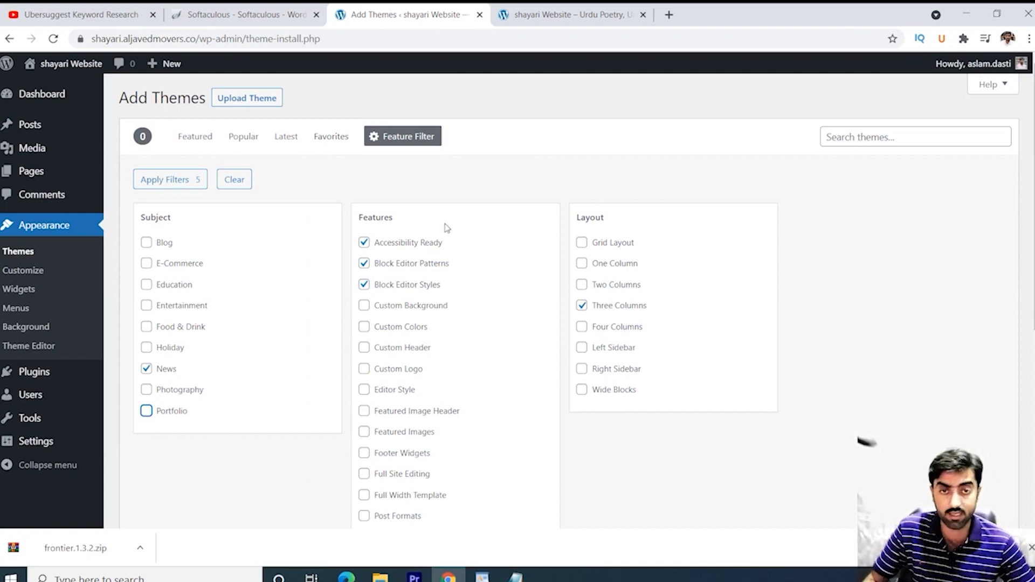
Upload the theme file frontier.1.3.2.zip from the Downloads folder, then install and activate it
left_click(256, 101)
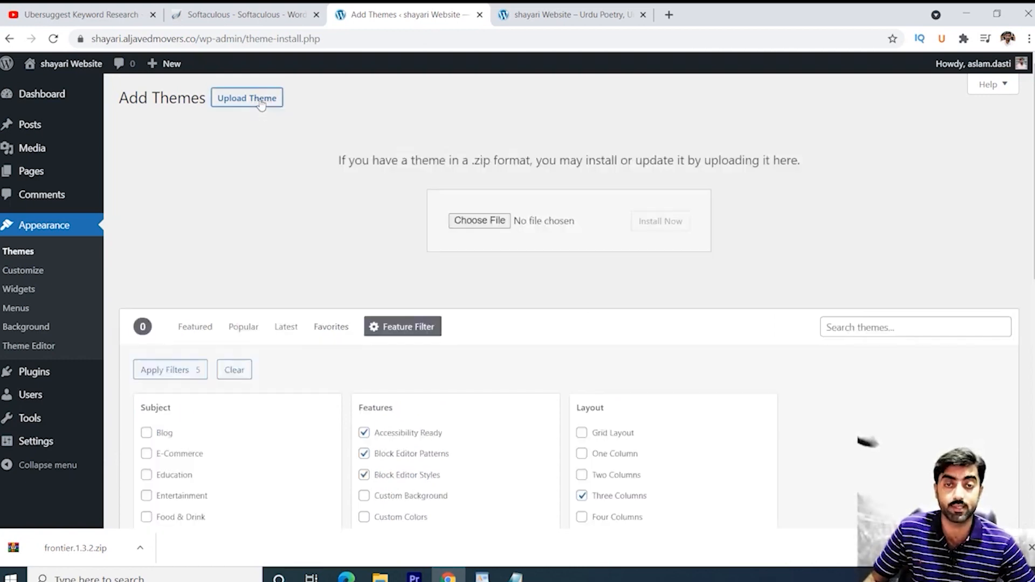
left_click(490, 225)
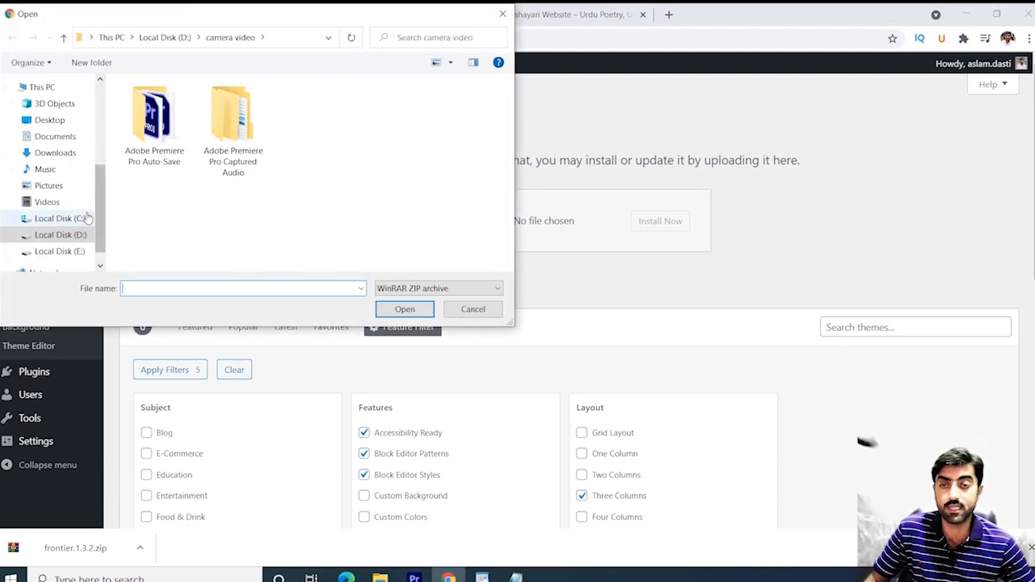
left_click(57, 154)
double_click(162, 120)
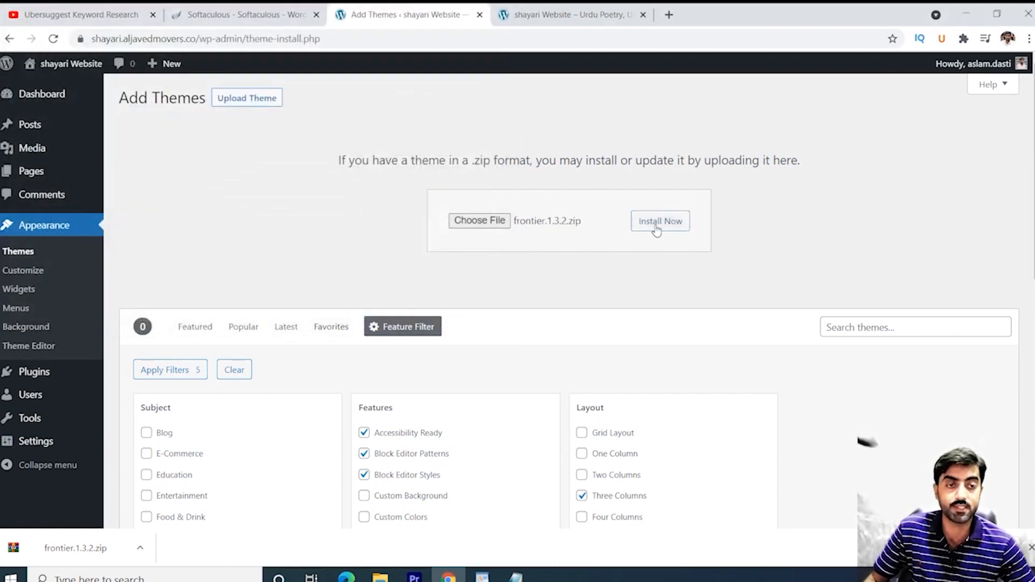
left_click(656, 230)
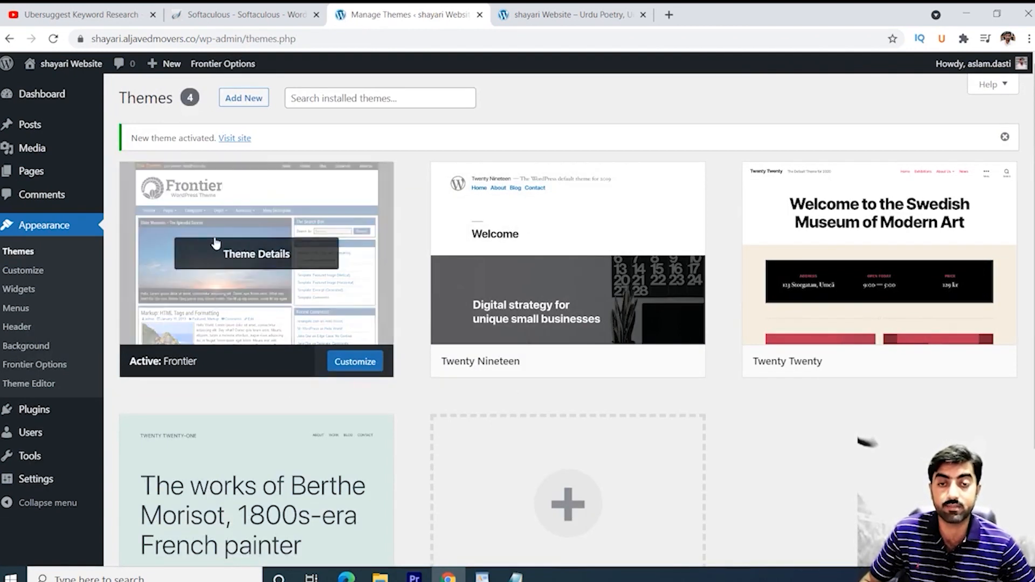
Reload the live shayari website to check how it looks with the Frontier theme, and return to the theme management page
left_click(579, 15)
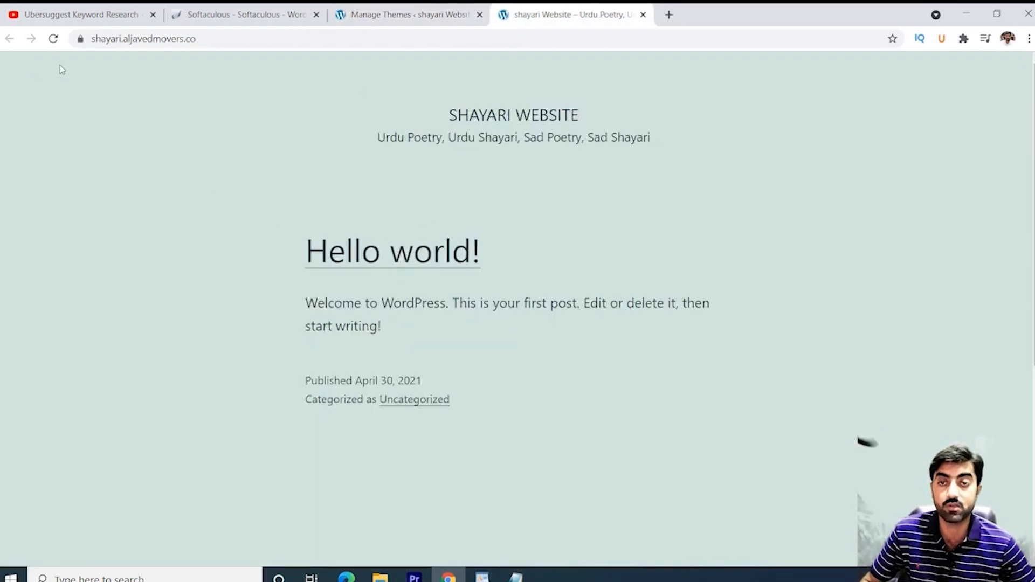
left_click(53, 38)
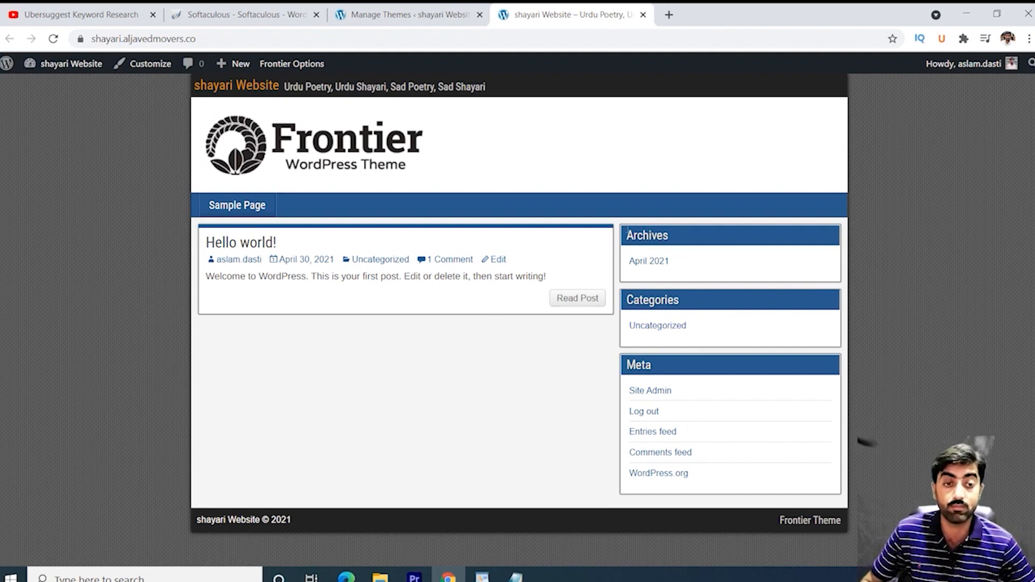
left_click(377, 15)
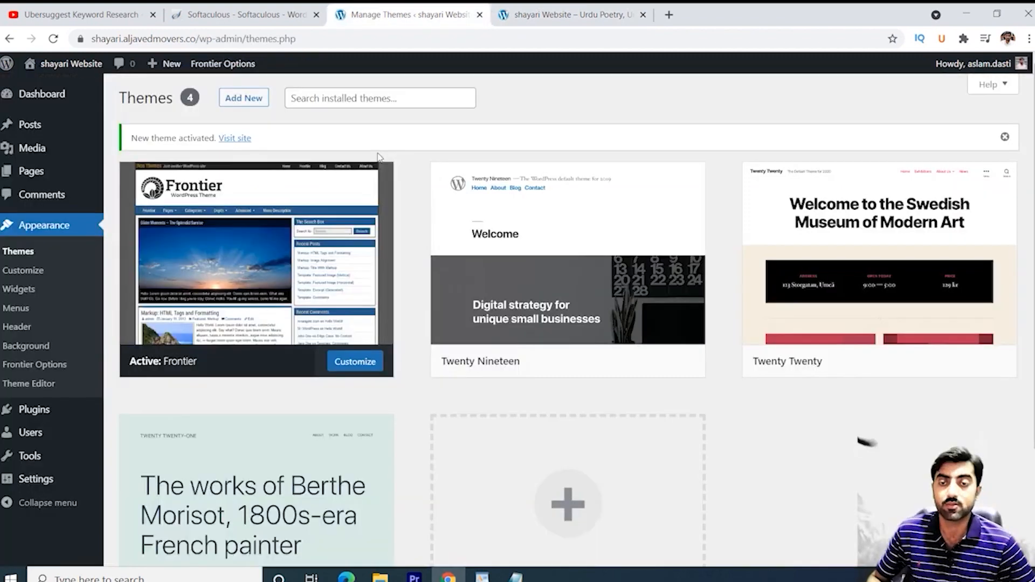
Open three new-page editors and the list of all pages, each in its own browser tab
mouse_move(43, 175)
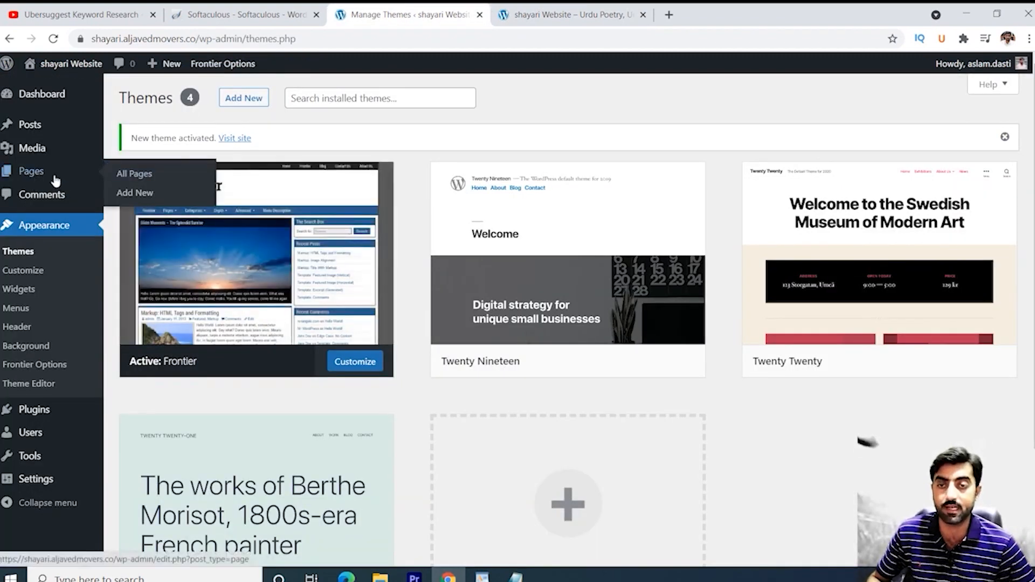
right_click(136, 195)
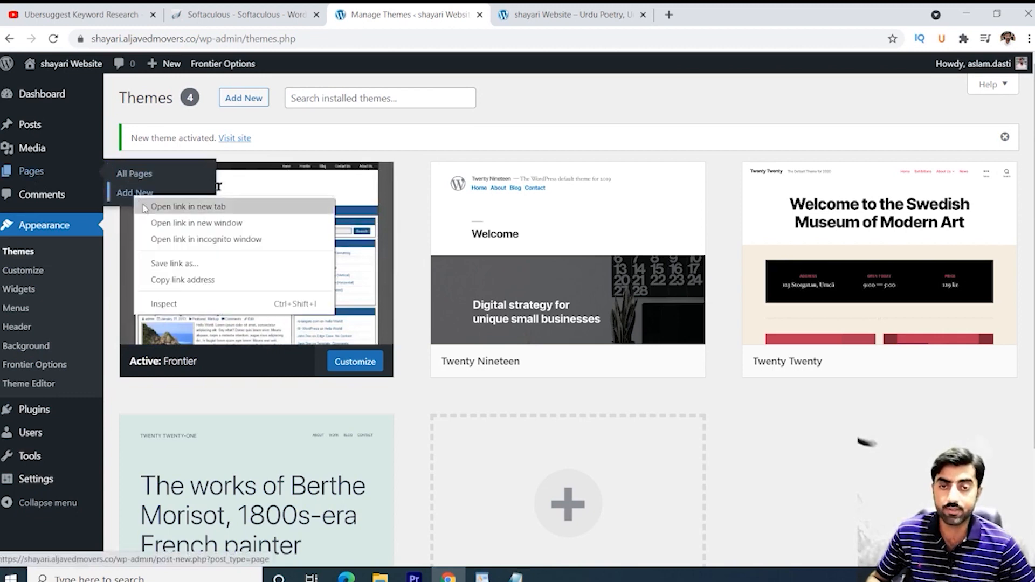
left_click(141, 206)
right_click(134, 197)
left_click(143, 204)
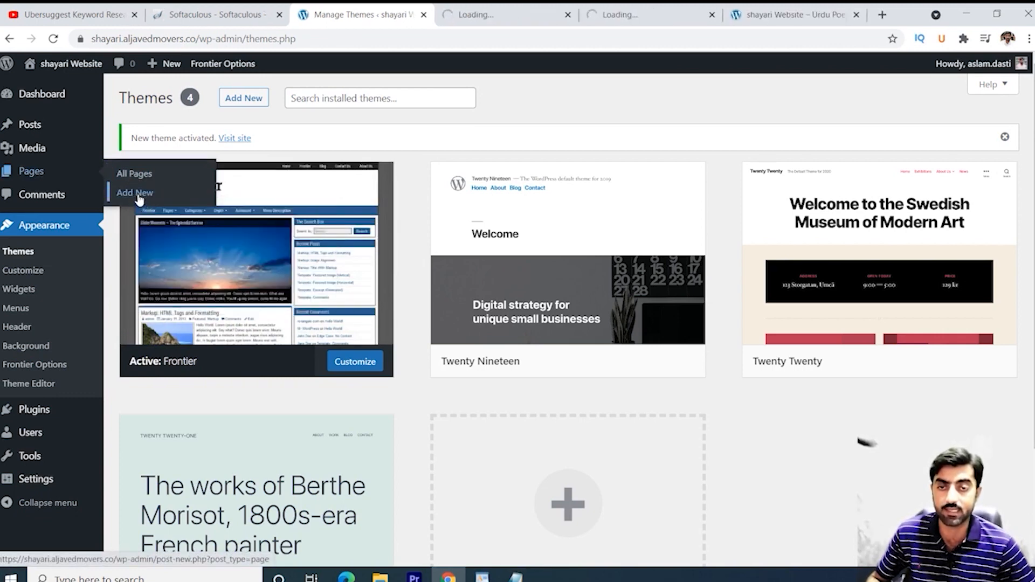
right_click(139, 196)
left_click(152, 206)
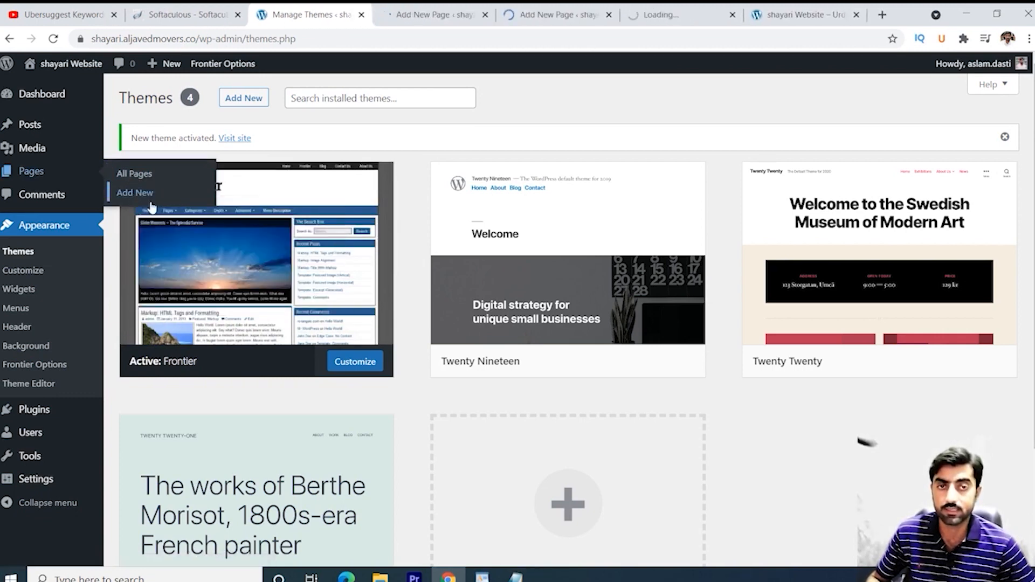
right_click(141, 175)
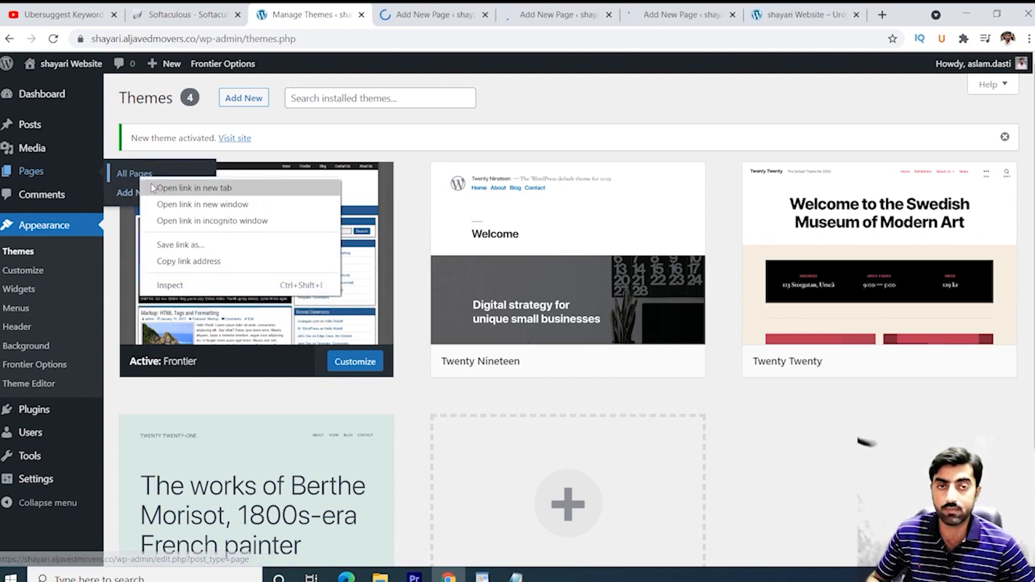
left_click(157, 186)
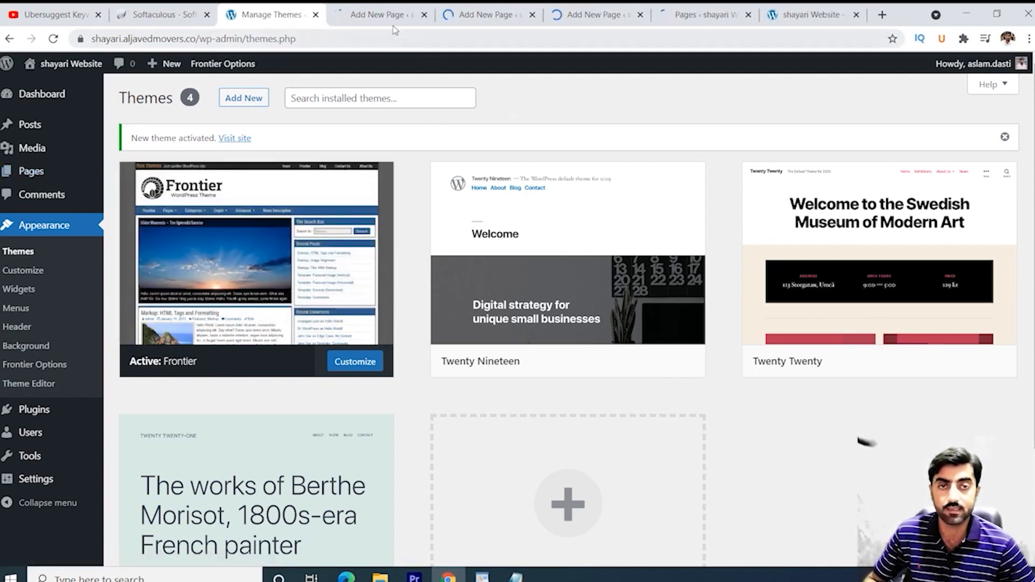
Title the first new page "About us" and publish it
key("ctrl+Tab")
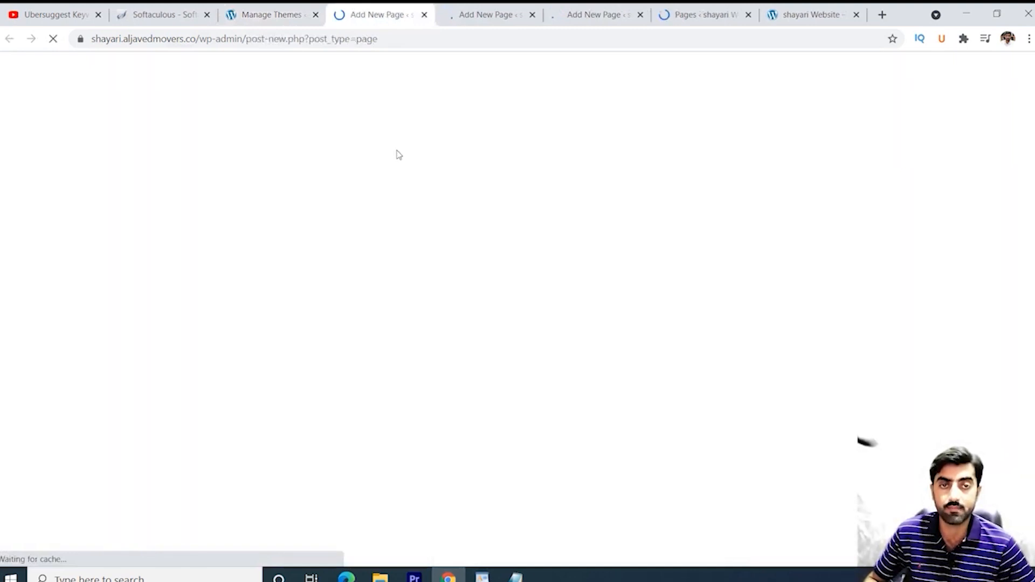
type("About us")
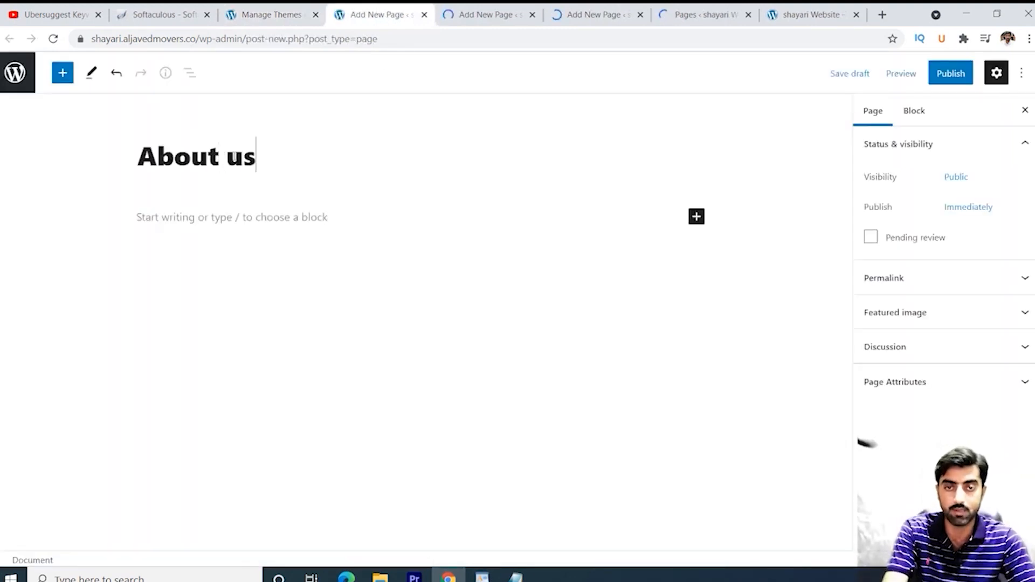
left_click(951, 73)
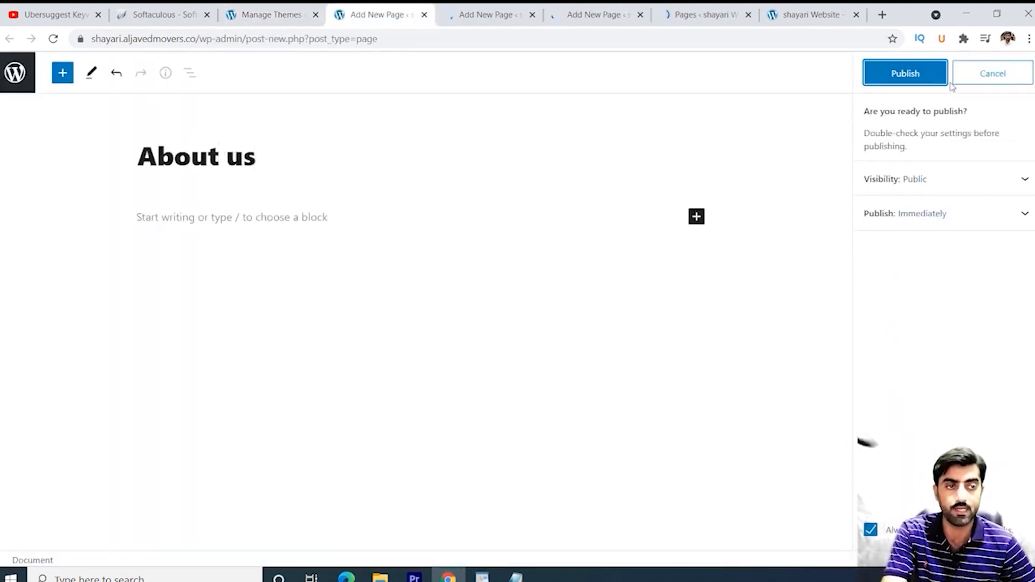
left_click(920, 74)
Title the second new page "Contact us" and publish it
left_click(488, 15)
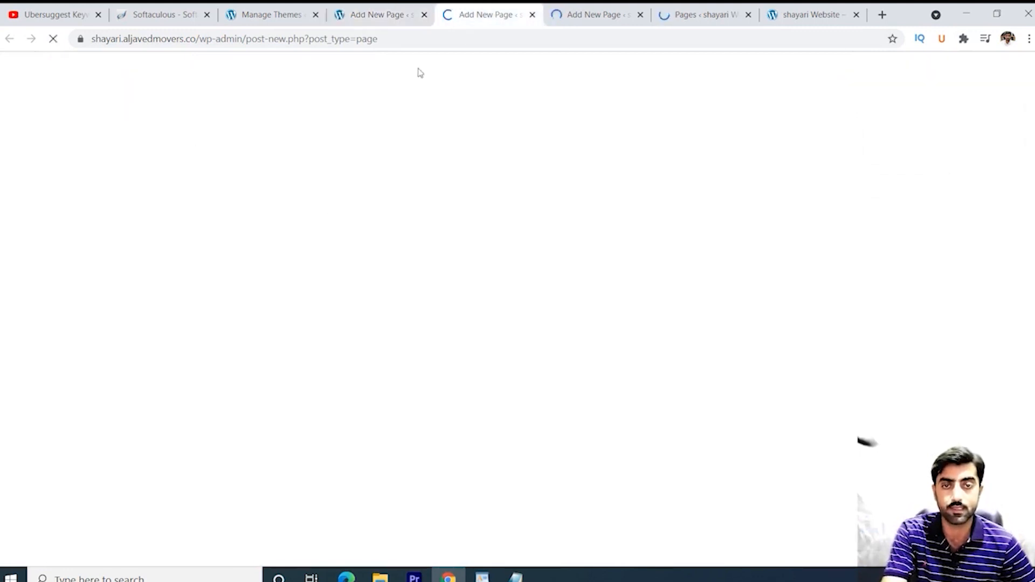
type("Contact us")
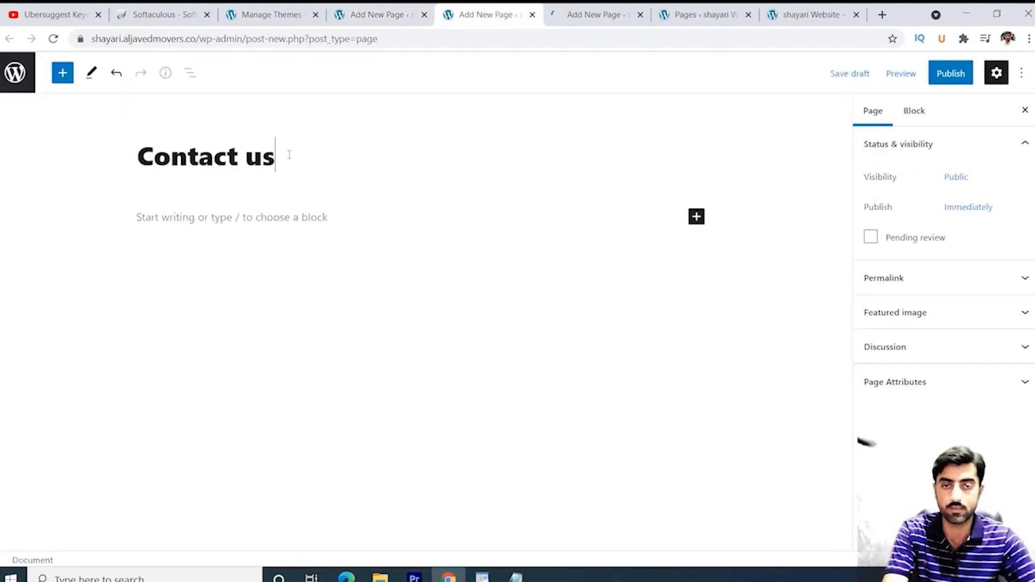
left_click(941, 75)
left_click(922, 85)
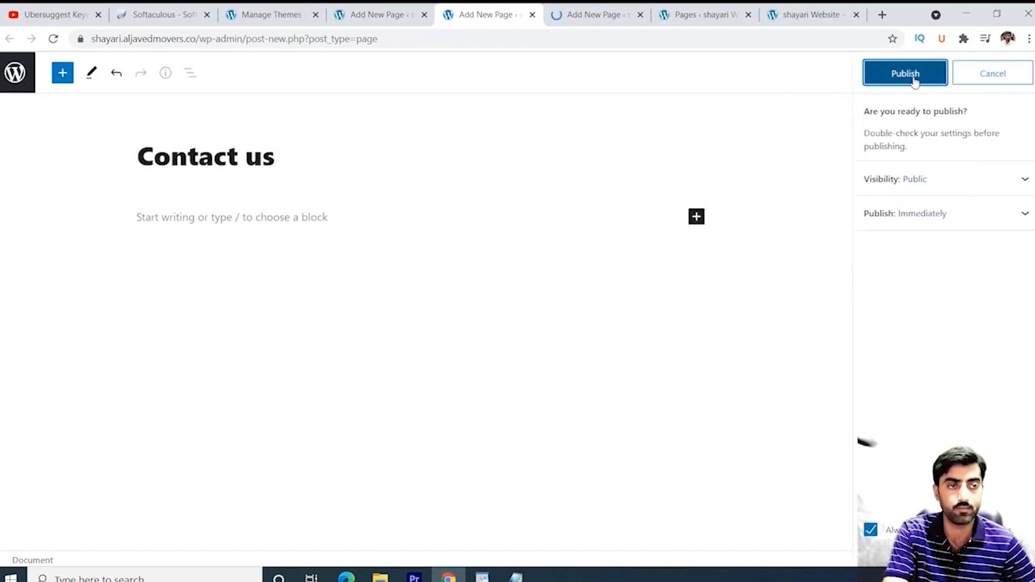
Dismiss the block editor welcome guide in the third new page, title the page "Disclaimer" and publish it
left_click(603, 20)
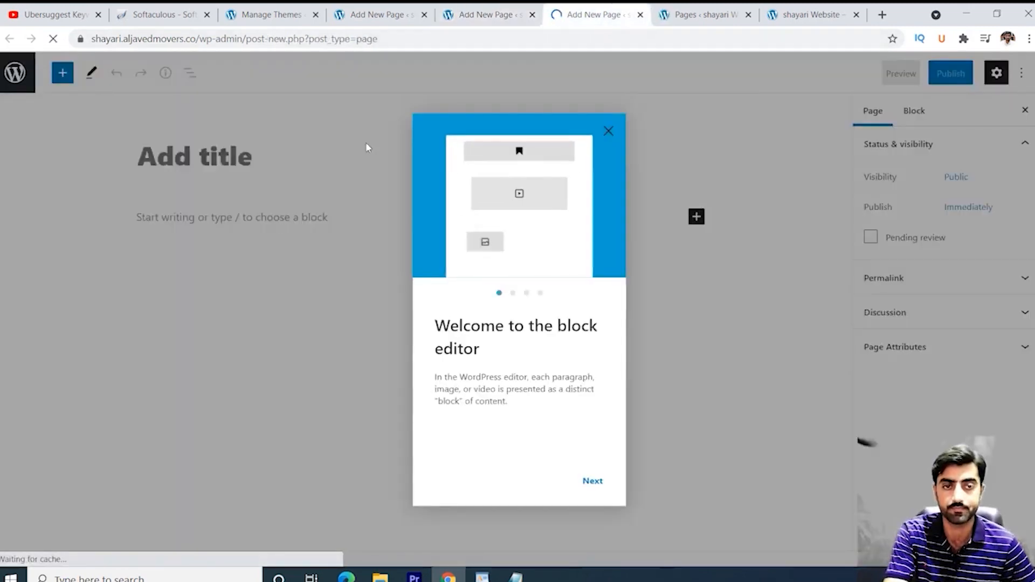
left_click(593, 481)
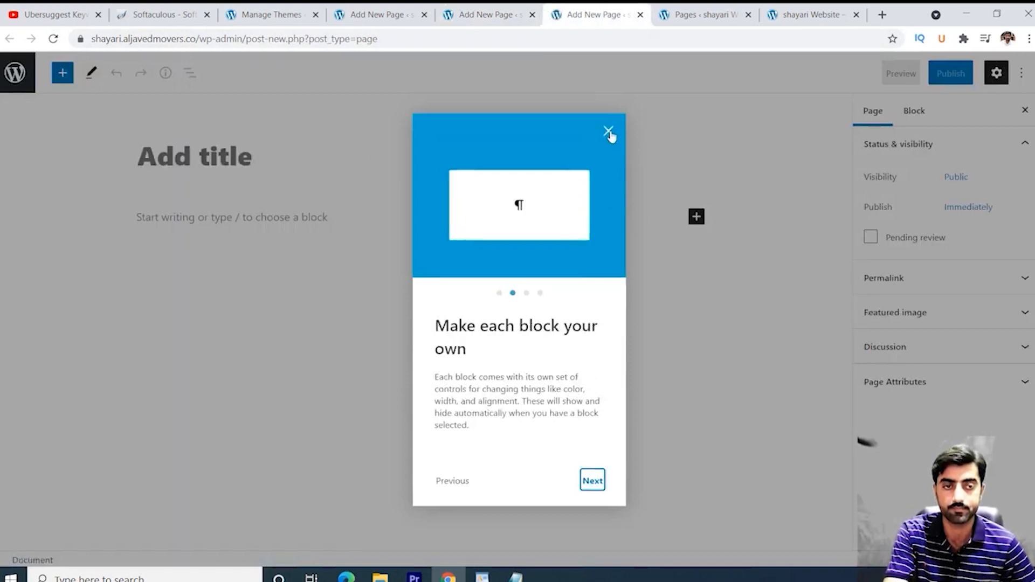
left_click(608, 131)
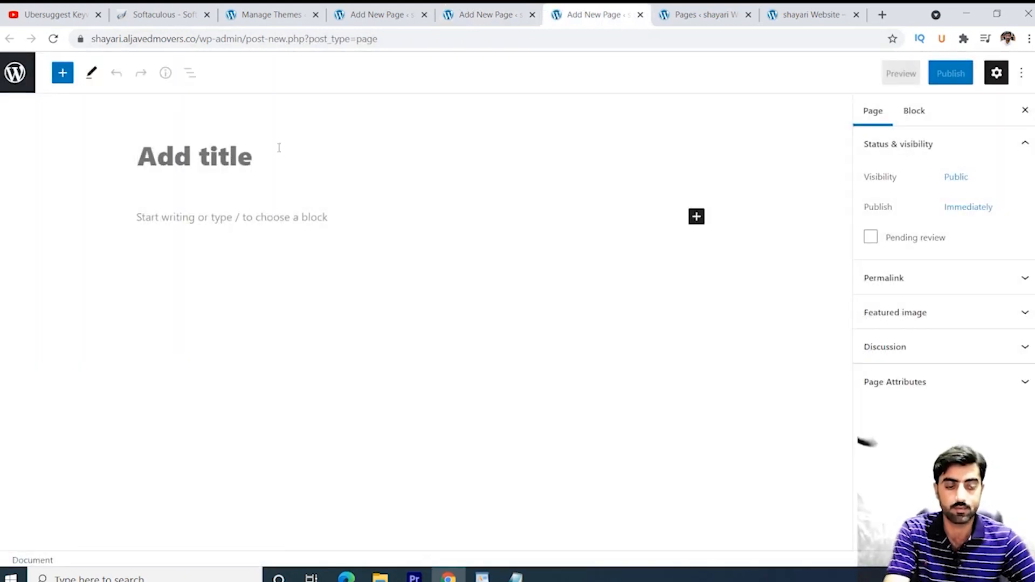
left_click(279, 147)
type("Disl")
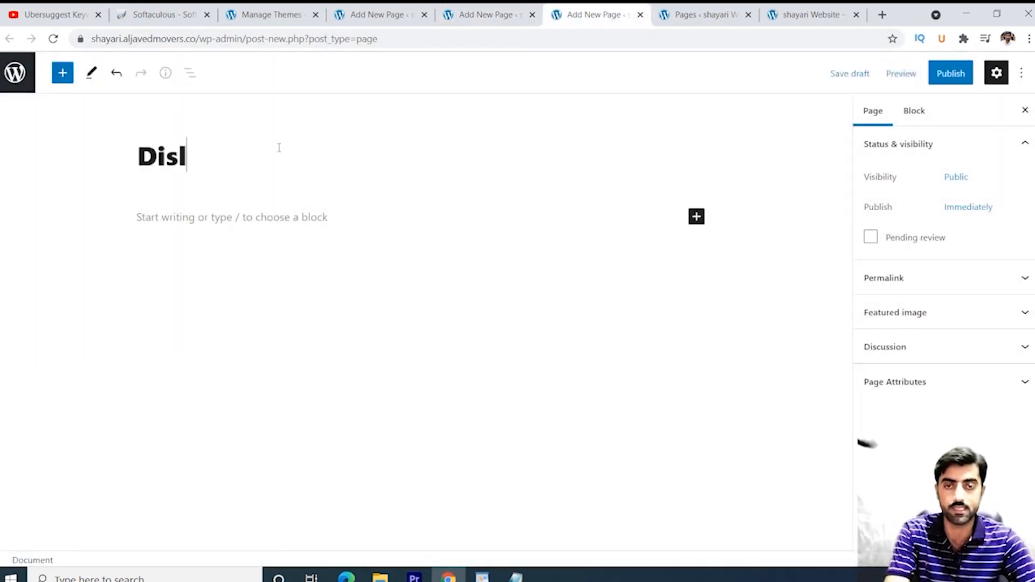
key("BackSpace")
type("claimer")
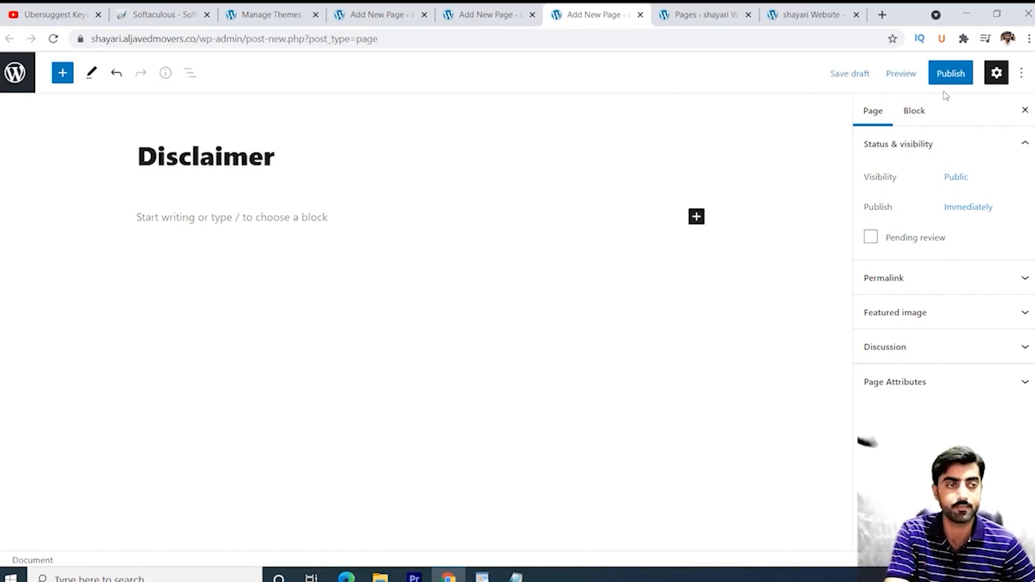
left_click(951, 72)
left_click(898, 75)
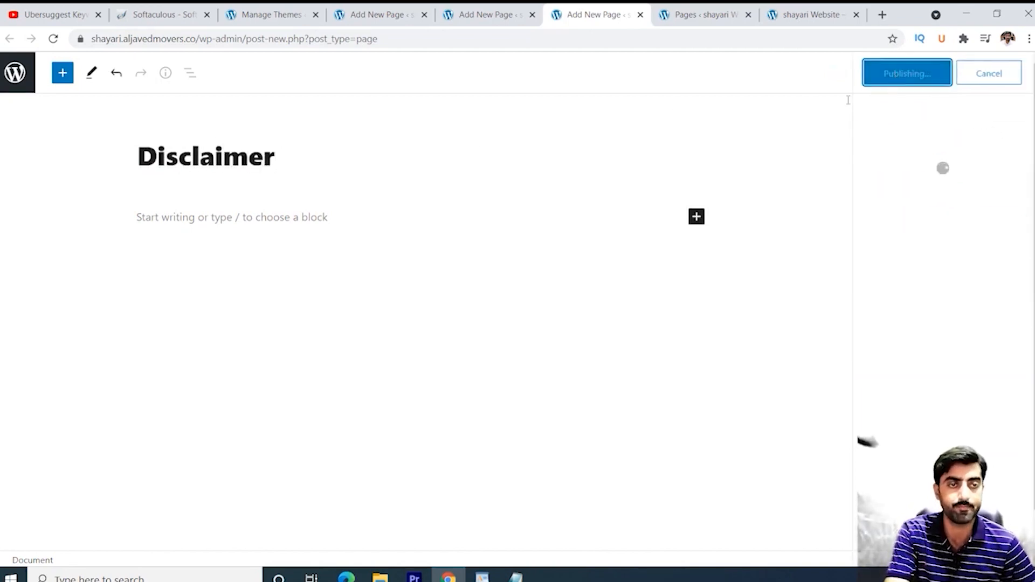
Open the draft Privacy Policy page from the list of all pages for editing and publish it
left_click(697, 16)
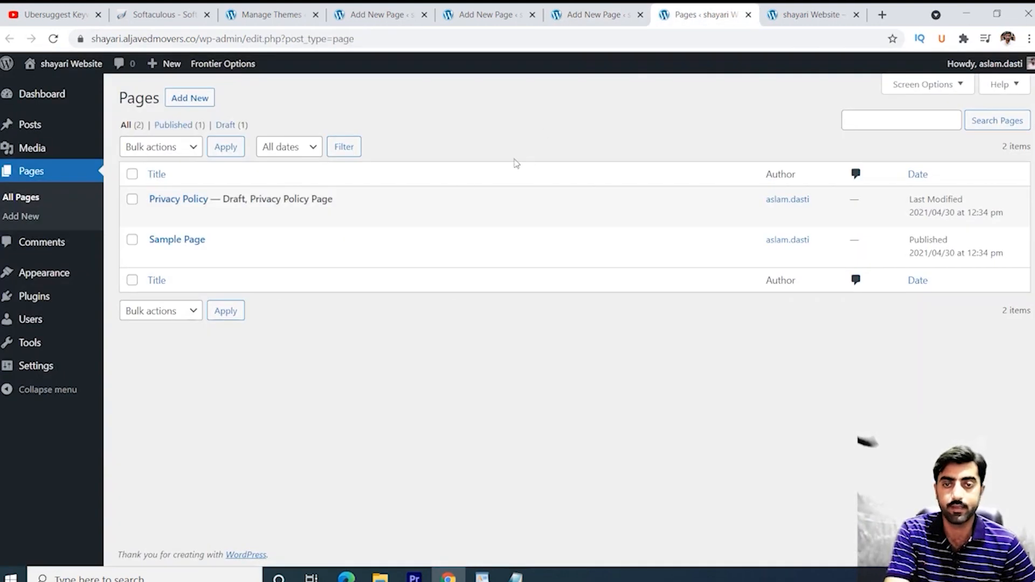
mouse_move(182, 212)
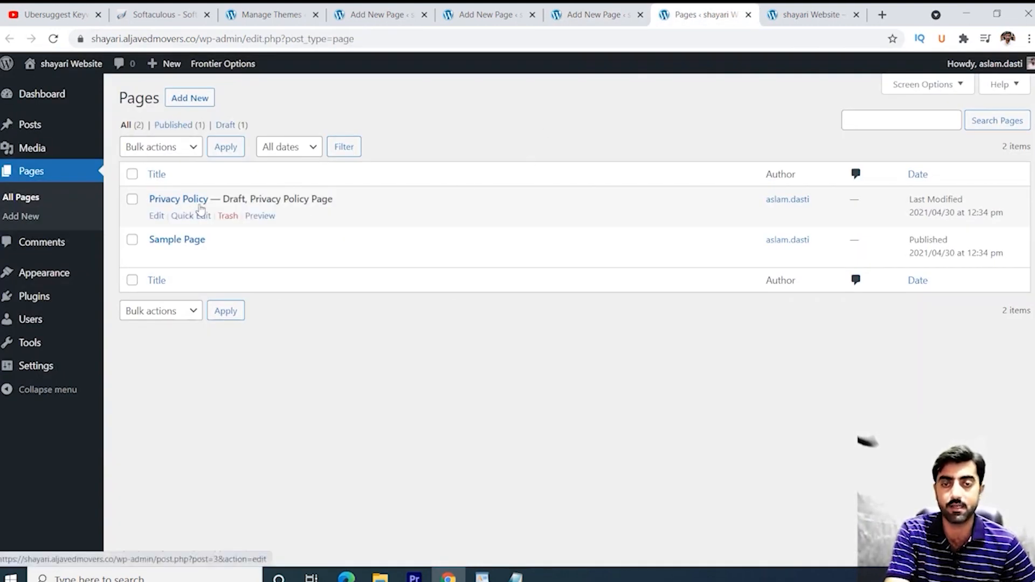
left_click(157, 216)
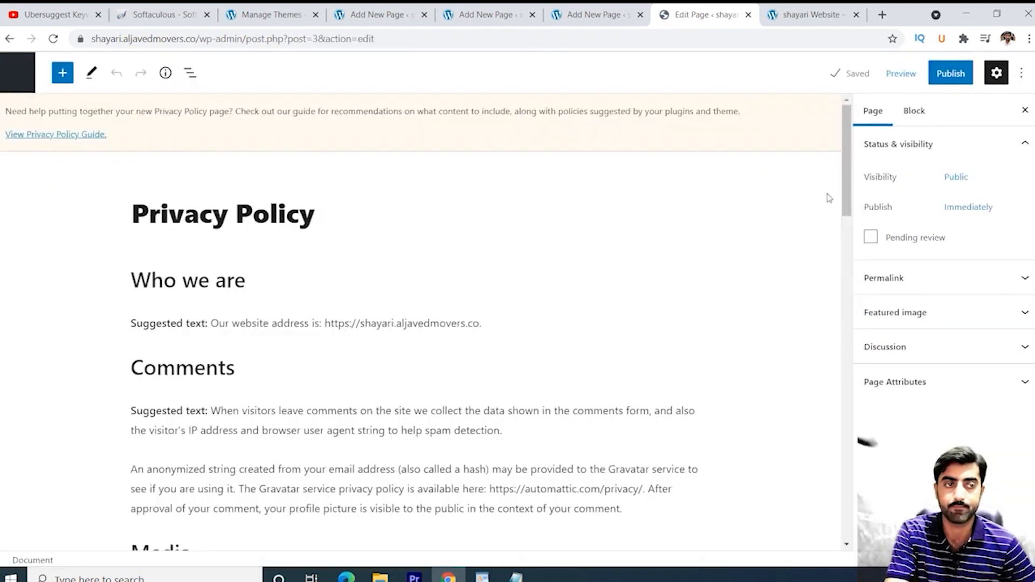
left_click(952, 75)
left_click(906, 75)
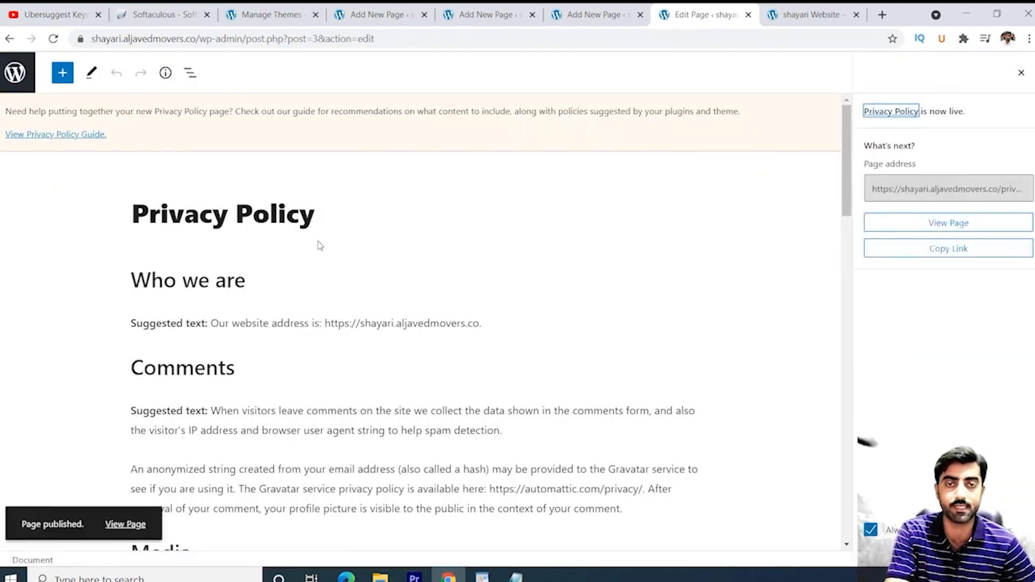
Close the four browser tabs of the published pages and open the post categories page
left_click(641, 15)
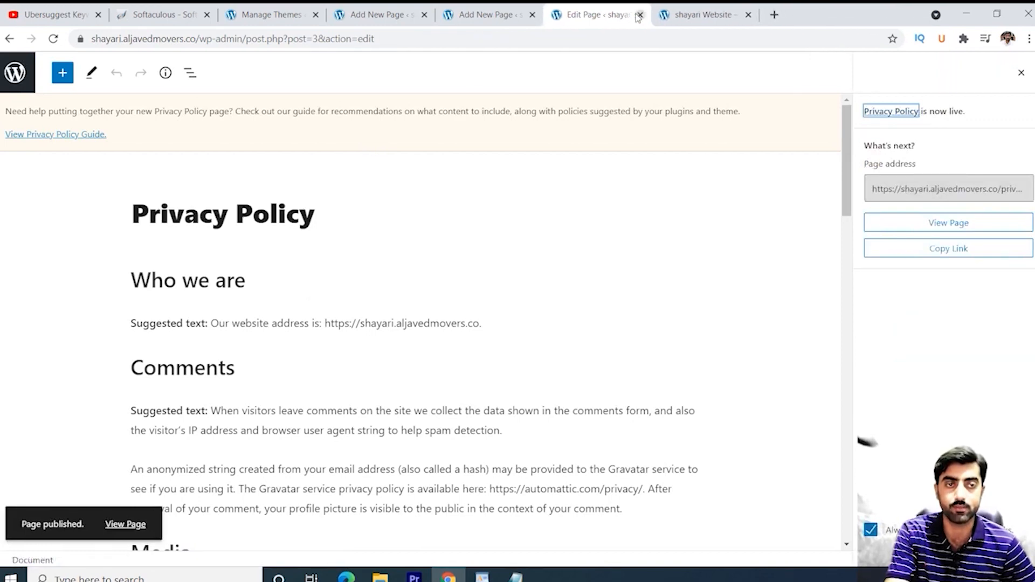
left_click(640, 15)
left_click(532, 14)
left_click(424, 15)
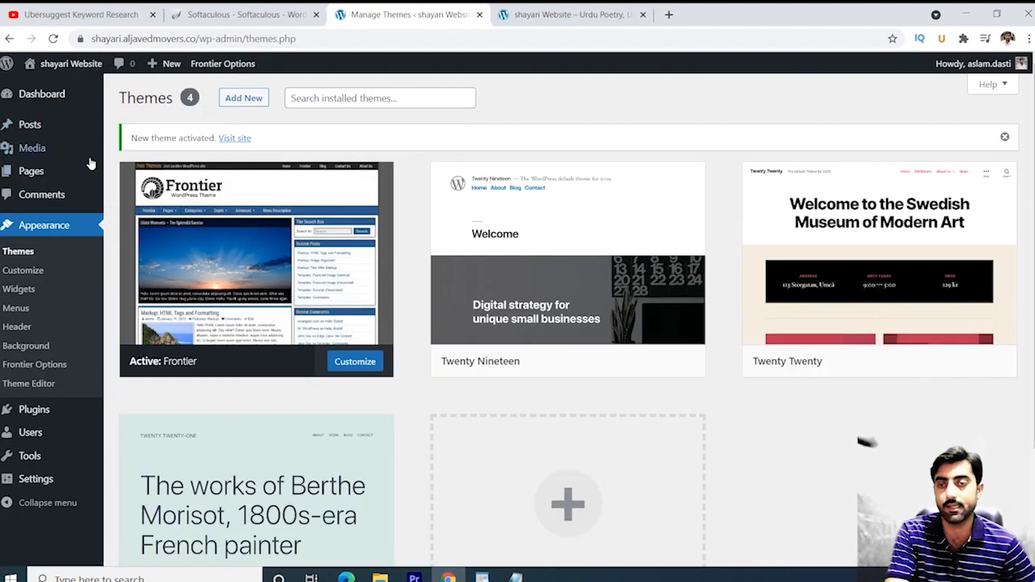
mouse_move(44, 131)
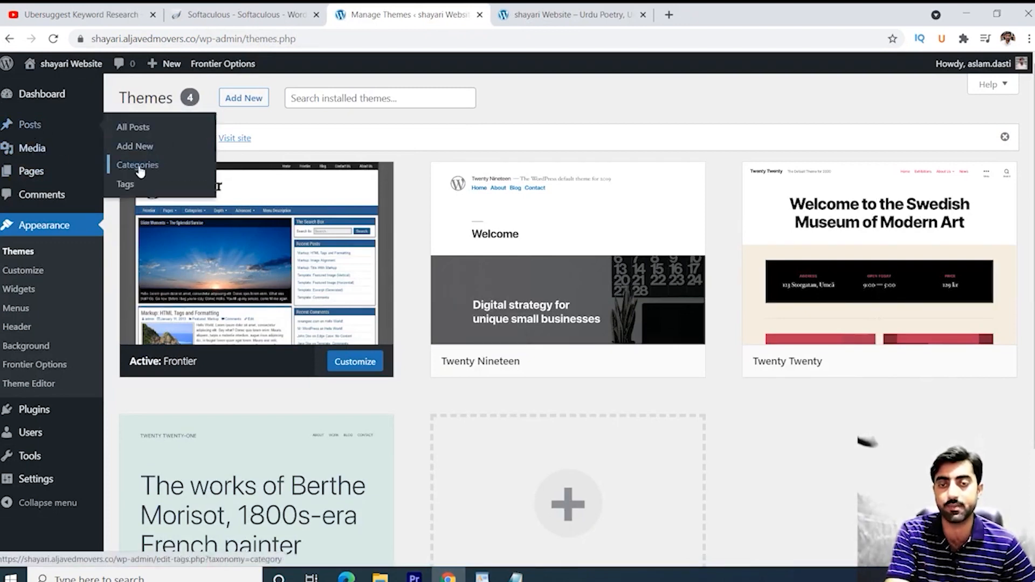
left_click(137, 170)
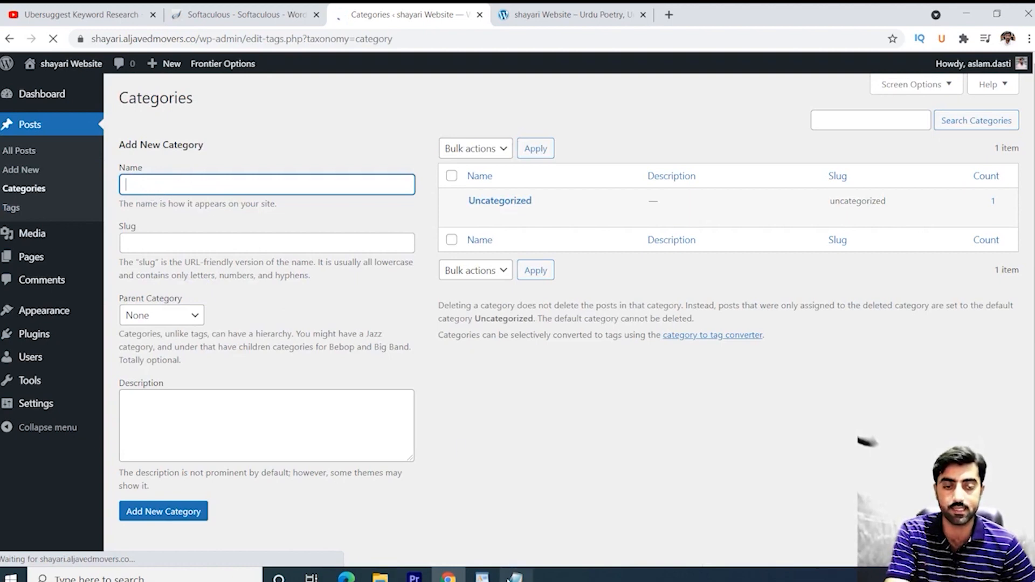
Copy "Attitude Shayari" from the WordPad document and add it as a new post category
left_click(483, 578)
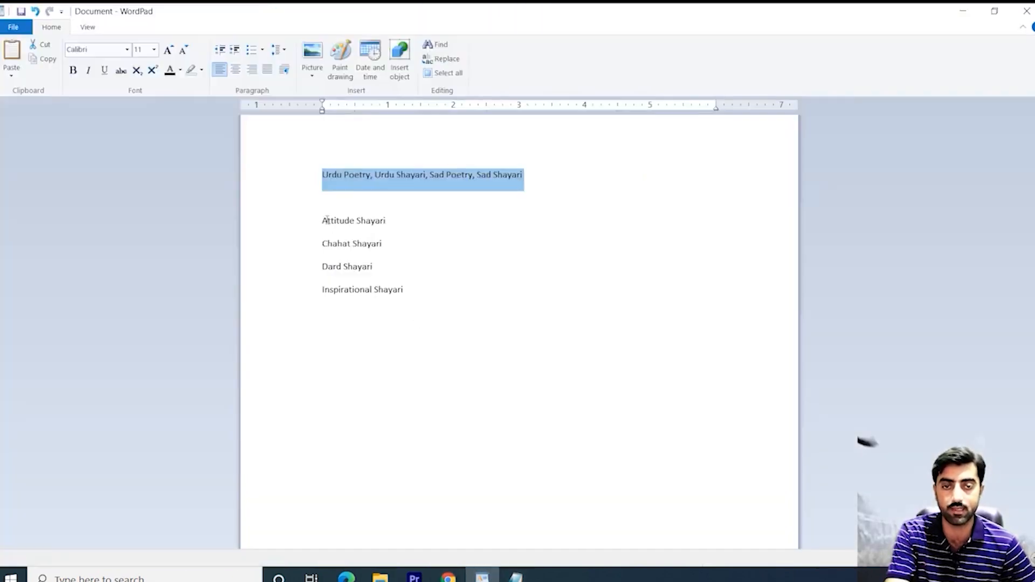
left_click_drag(324, 221, 401, 224)
key("ctrl+c")
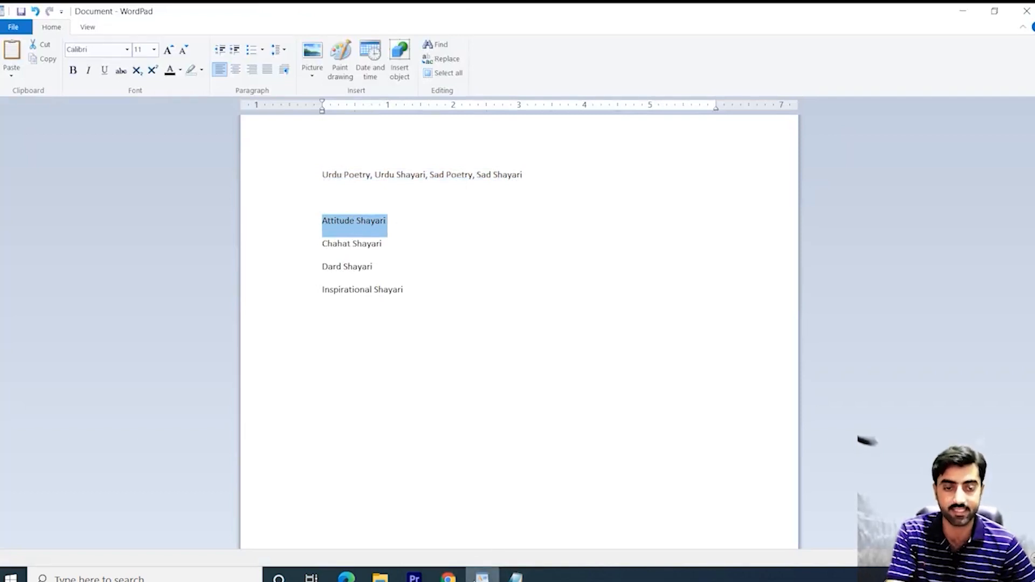
left_click(448, 578)
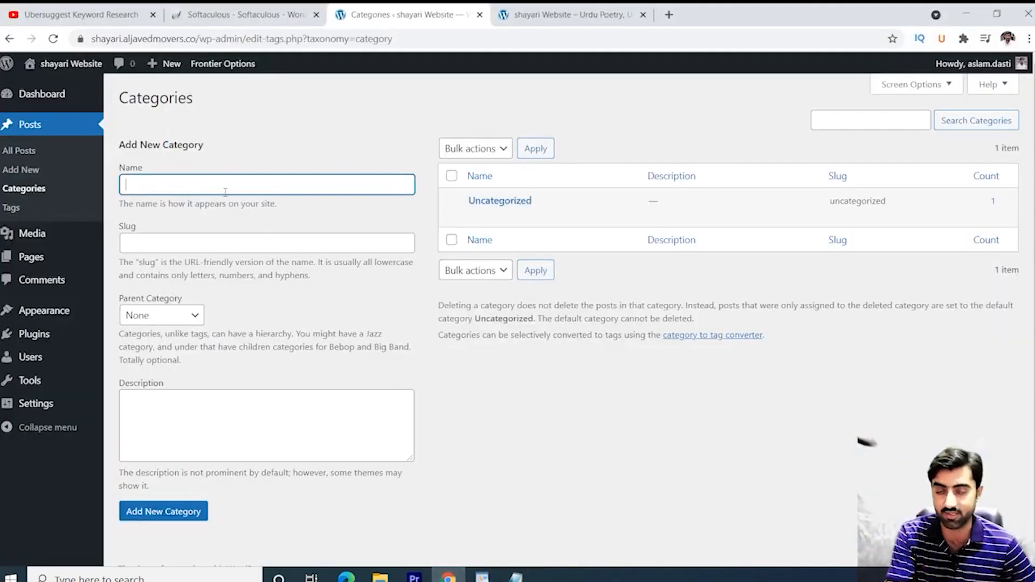
key("ctrl+v")
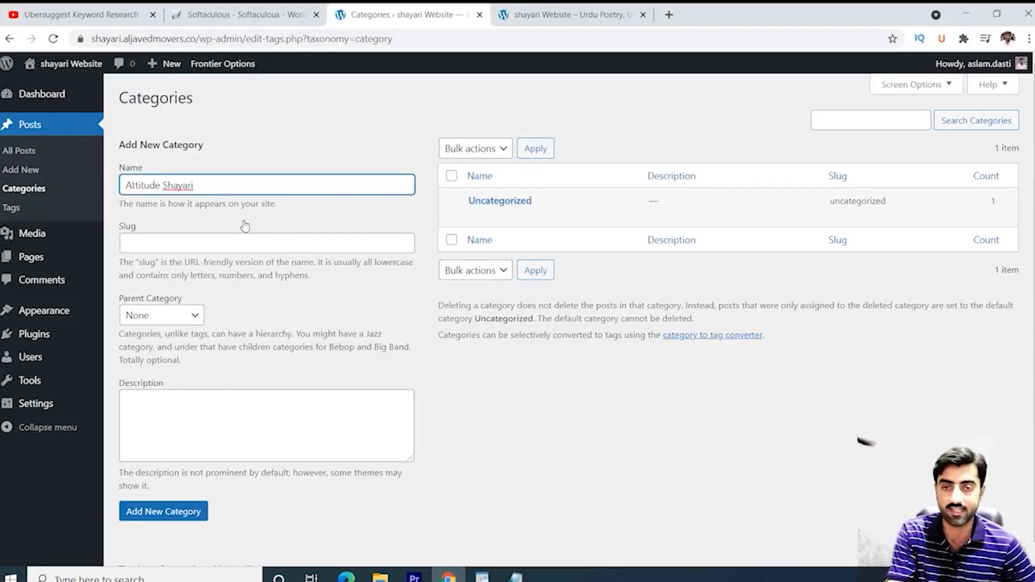
left_click(172, 513)
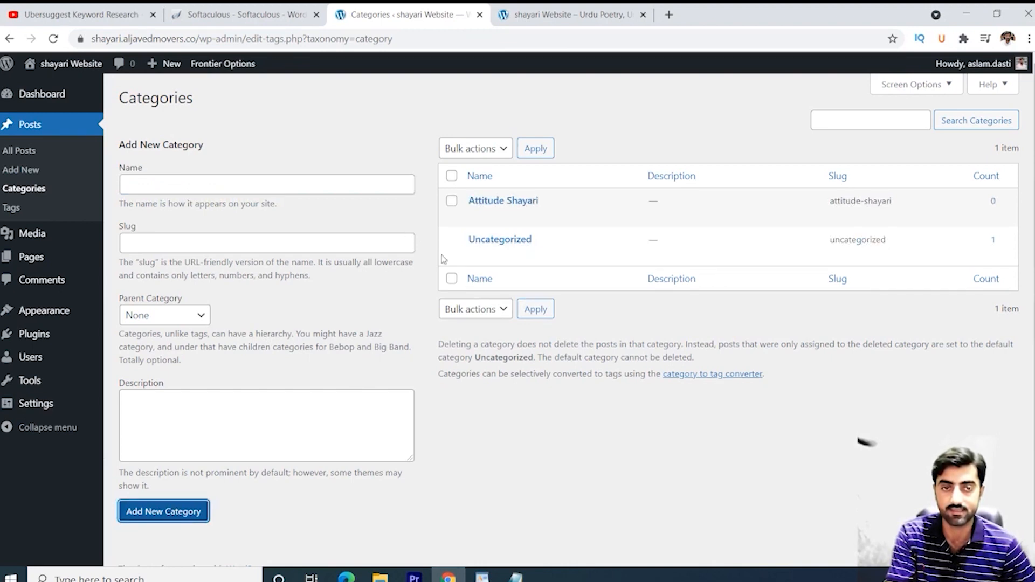
Copy "Chahat Shayari" from the WordPad list and add it as a new post category
left_click(483, 576)
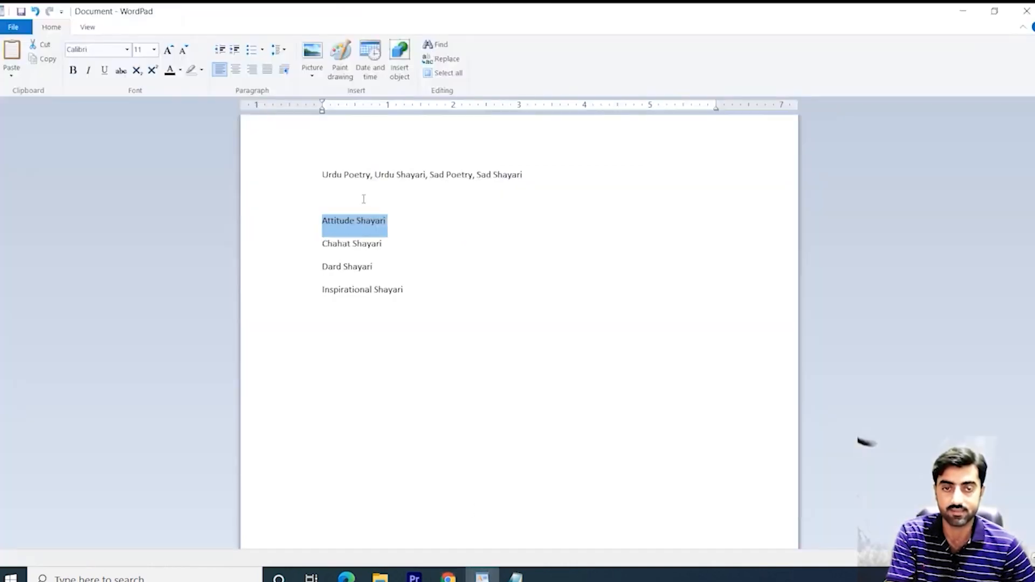
left_click_drag(325, 248, 388, 244)
key("ctrl+c")
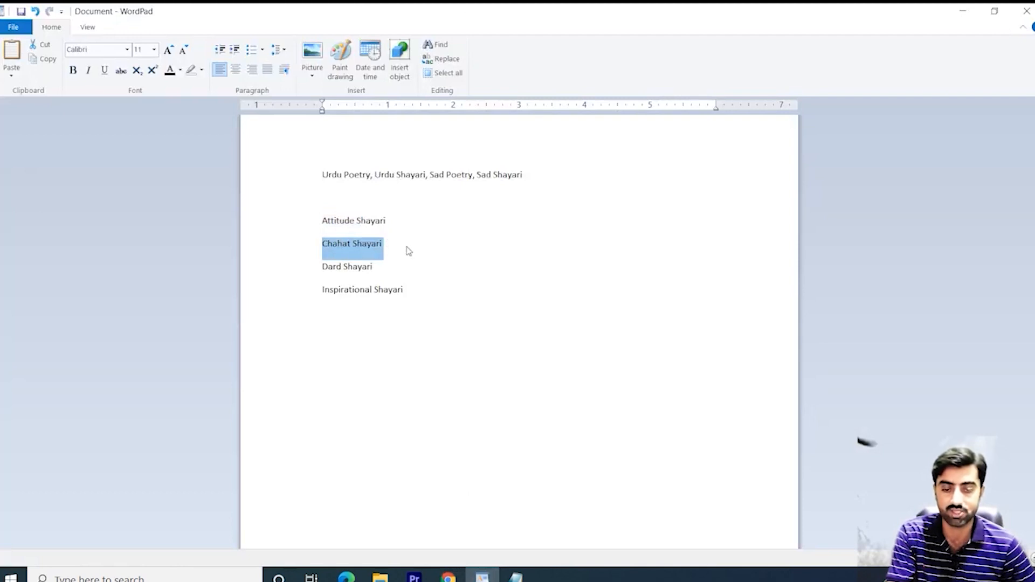
left_click(448, 576)
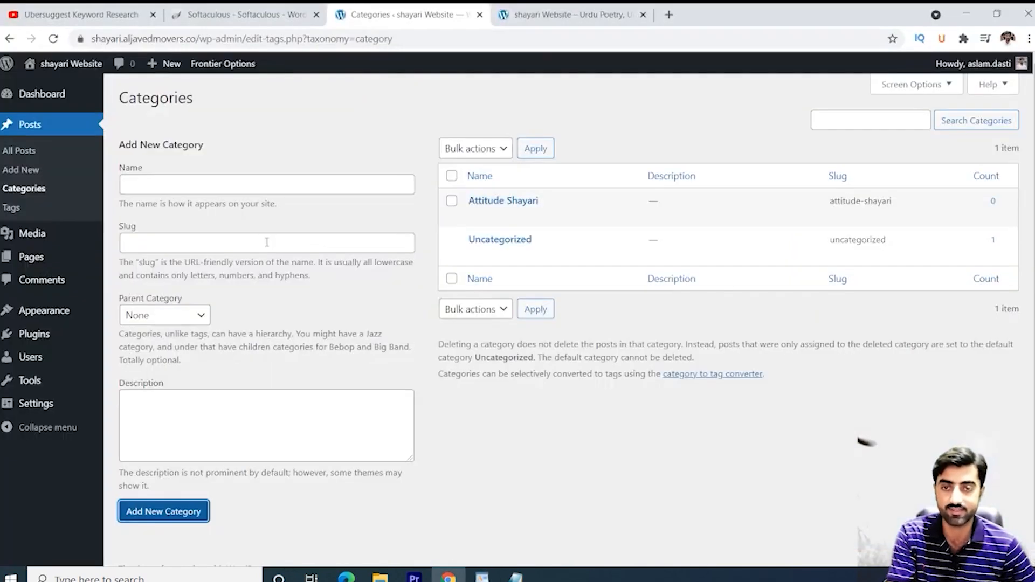
left_click(180, 186)
key("ctrl+v")
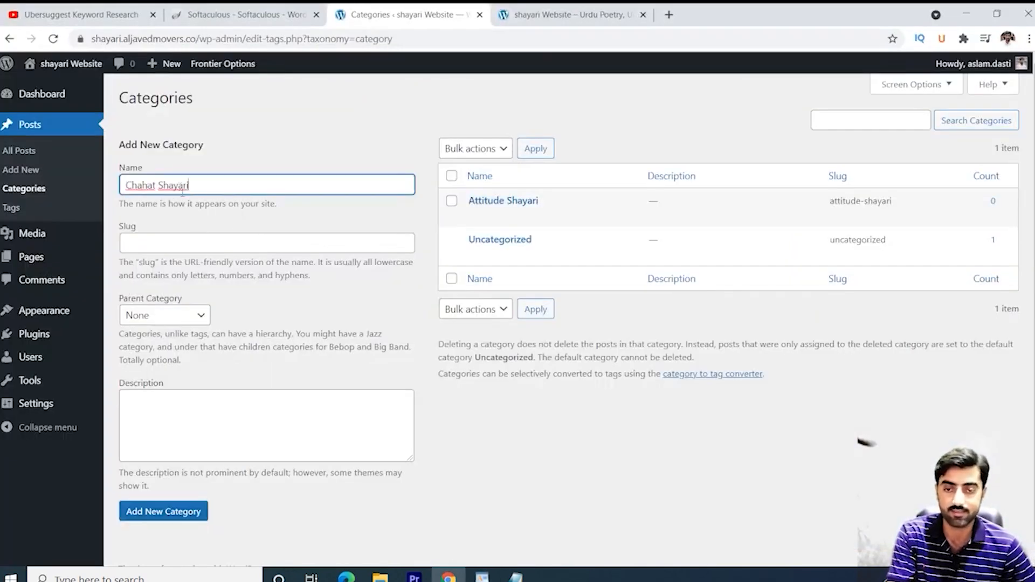
left_click(180, 512)
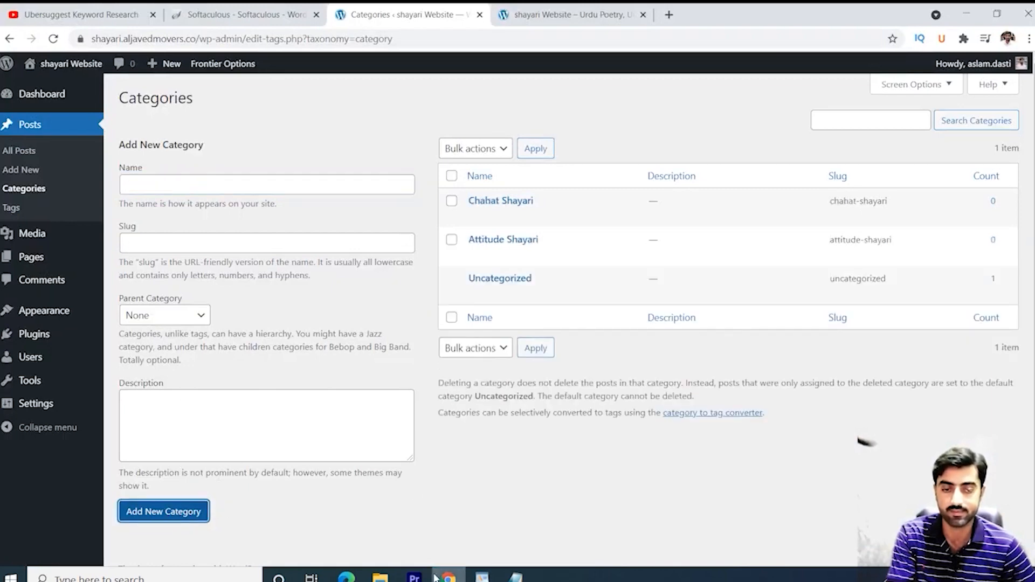
Copy "Dard Shayari" from the WordPad list and add it as a new post category
left_click(482, 576)
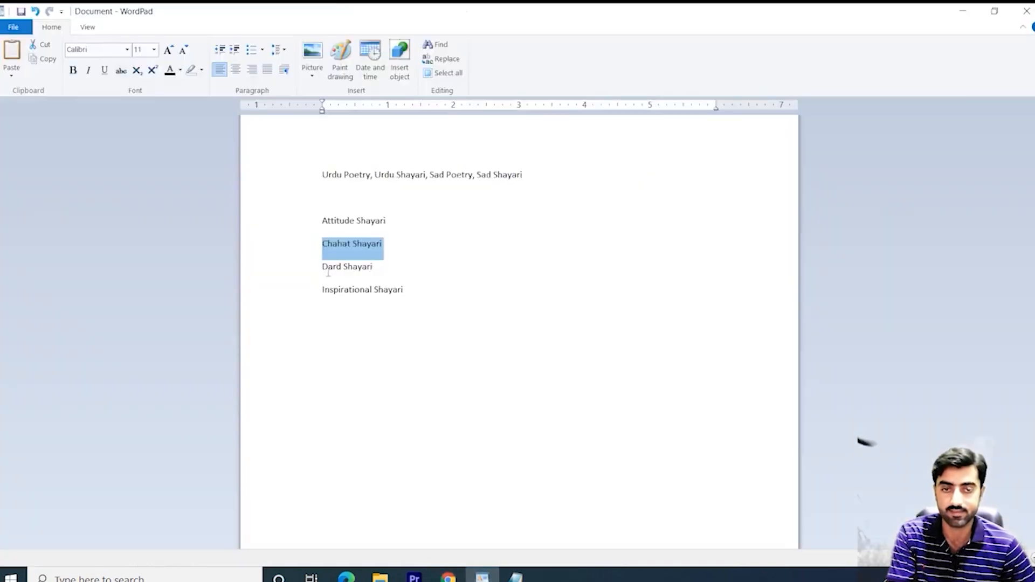
left_click_drag(323, 268, 372, 266)
key("ctrl+c")
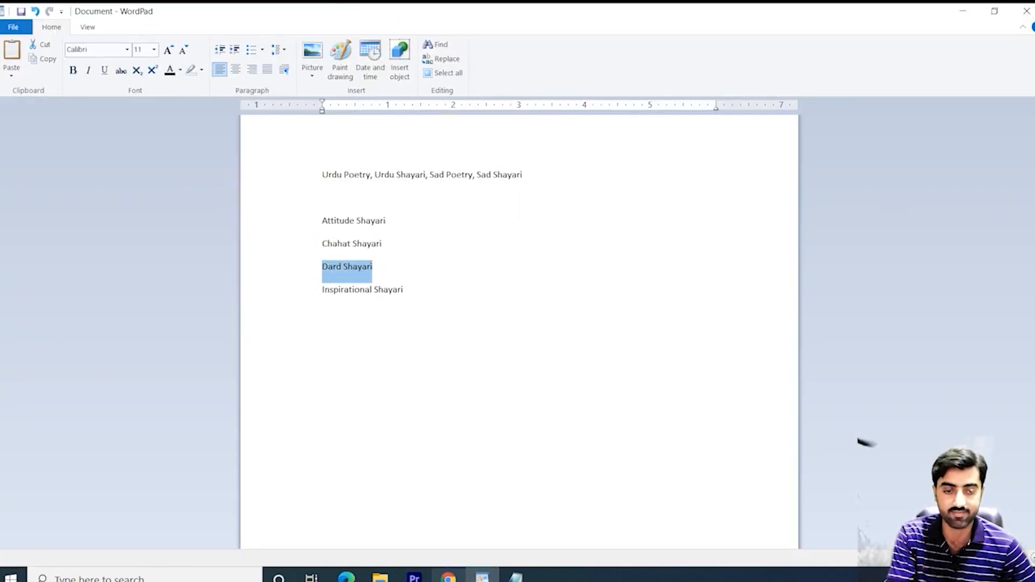
left_click(448, 576)
left_click(197, 185)
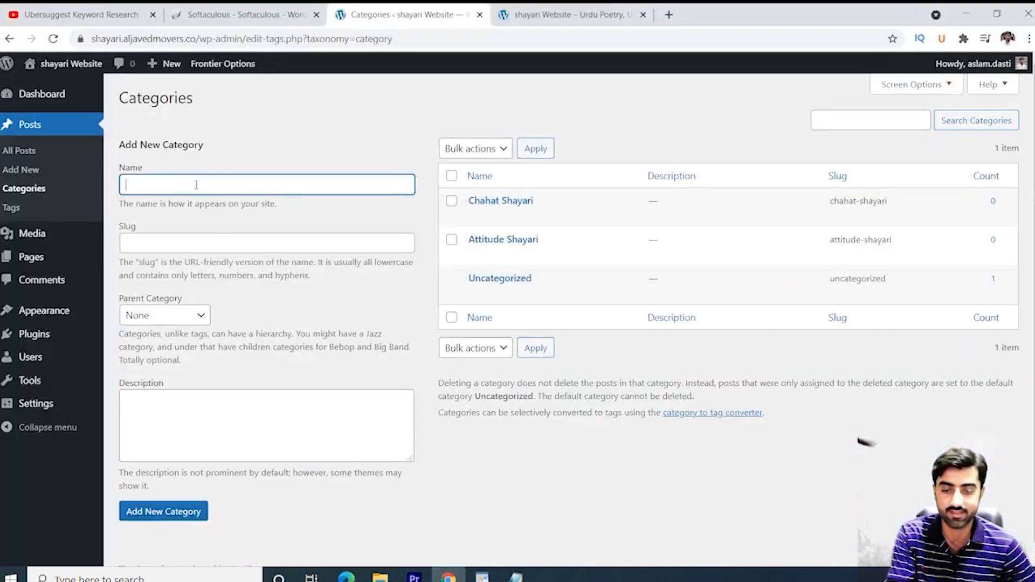
key("ctrl+v")
left_click(173, 511)
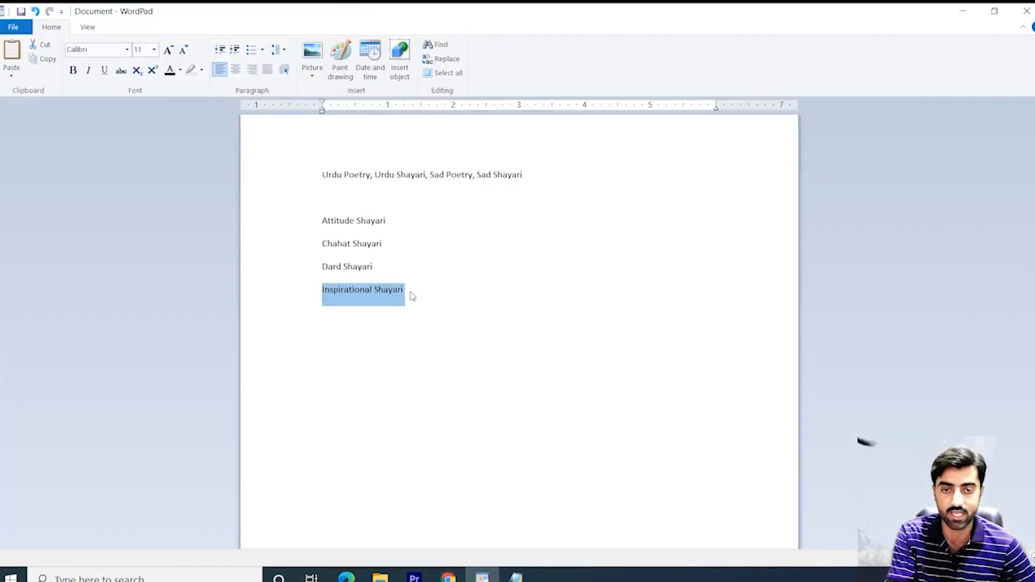
Return to the browser from WordPad and add a new post category named "Inspirational Shayari"
left_click(448, 576)
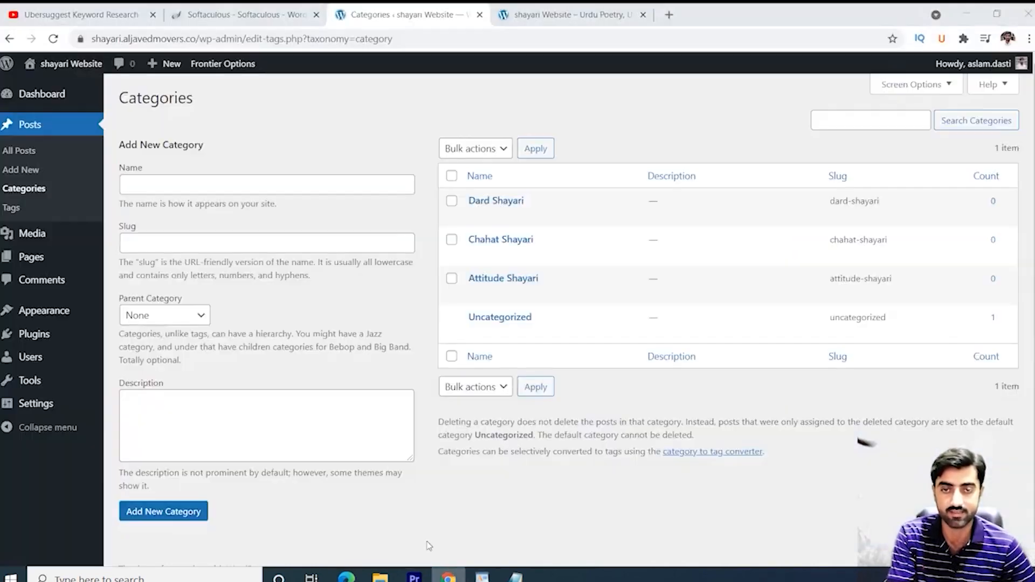
left_click(206, 186)
type("Inspirational Shayari")
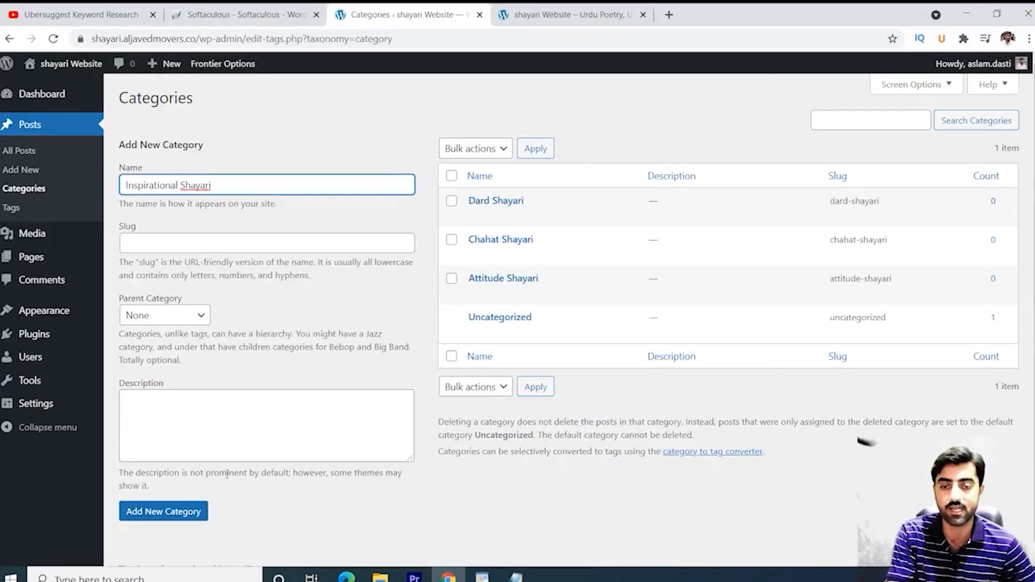
left_click(163, 513)
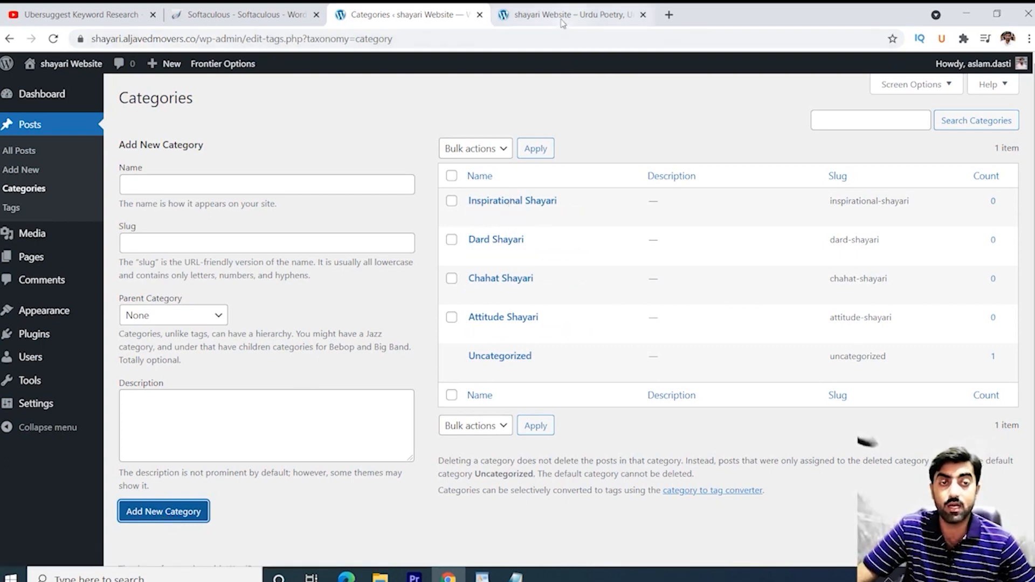
Check the site's front page, then create a navigation menu named "Main Menu" with the Primary display location
left_click(604, 15)
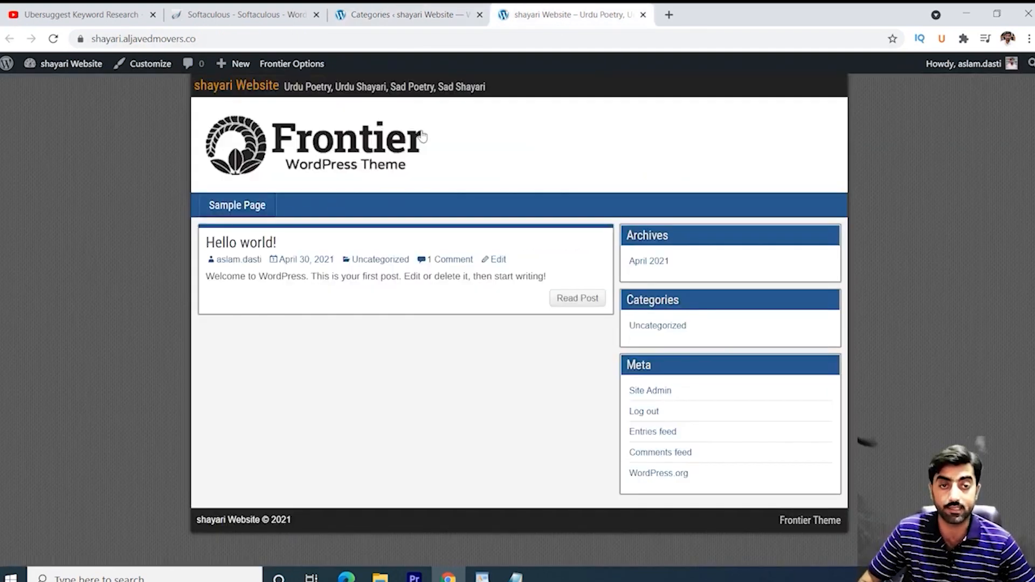
left_click(383, 16)
mouse_move(60, 312)
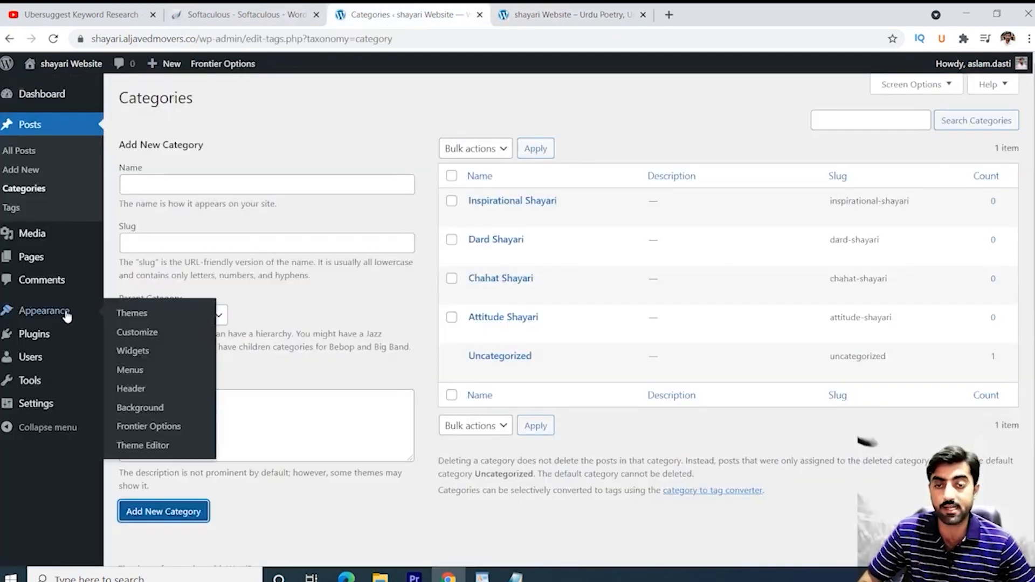
left_click(136, 378)
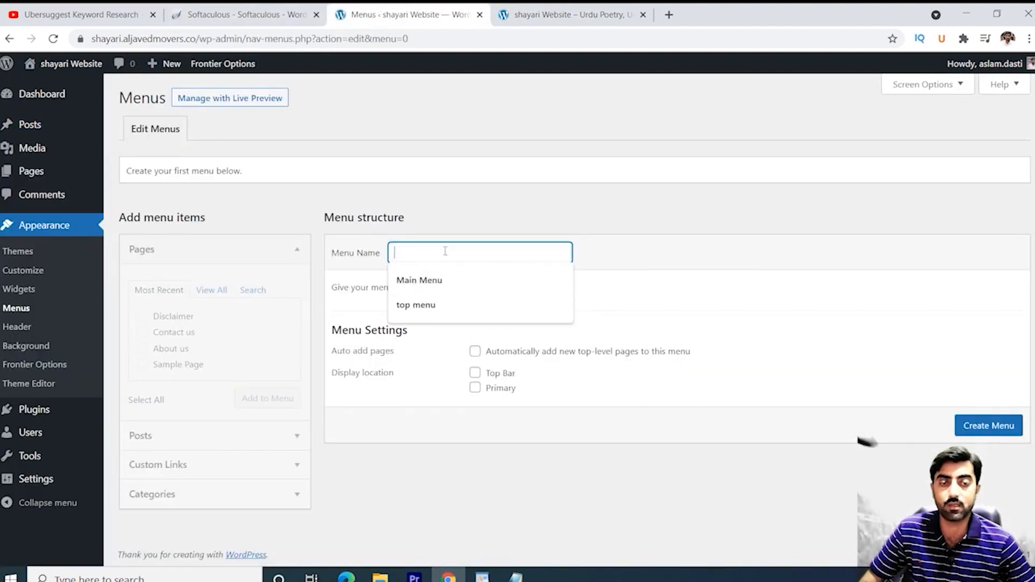
left_click(425, 280)
left_click(474, 387)
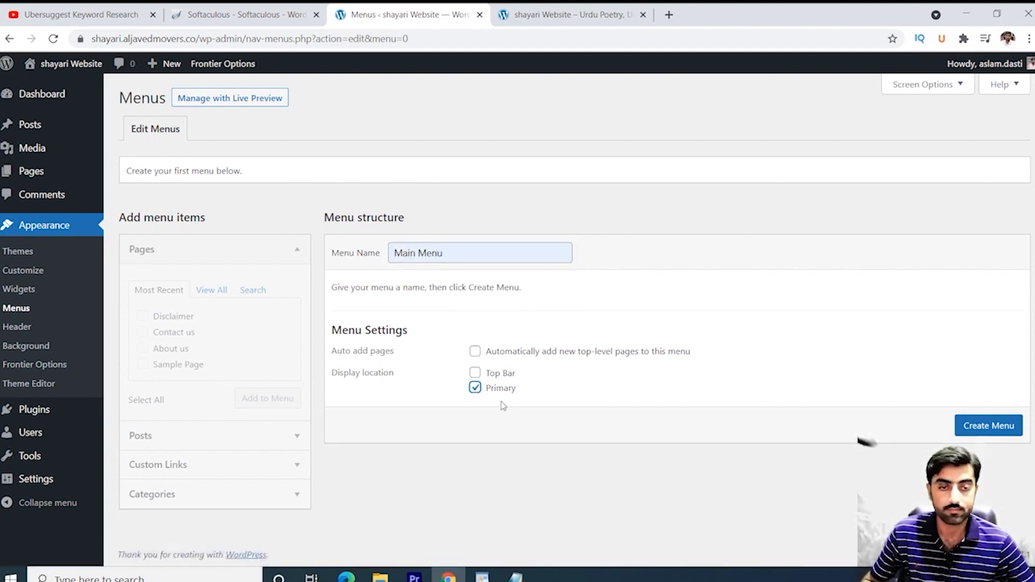
left_click(989, 425)
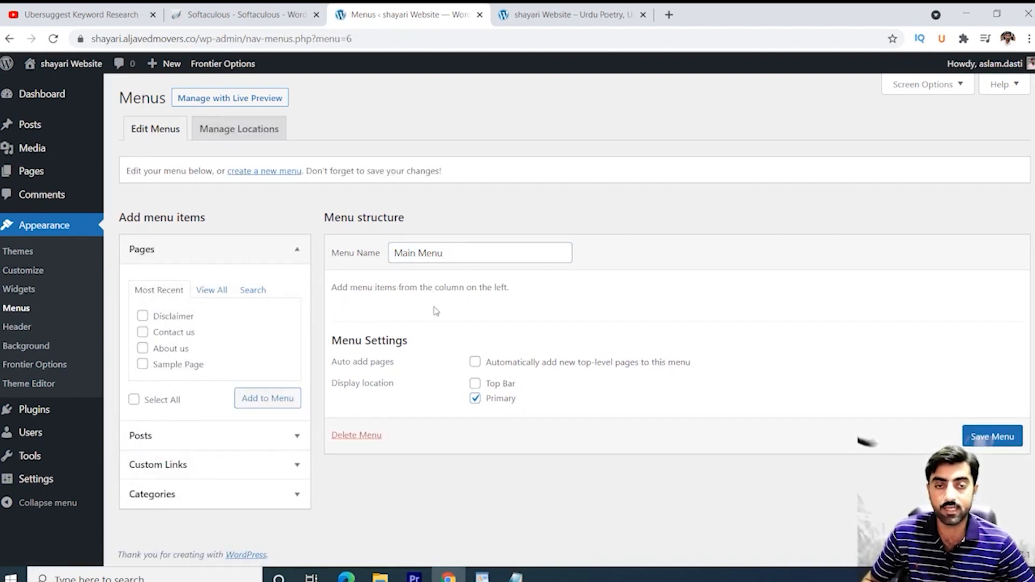
Add the Home item from the full list of pages to the Main Menu
left_click(211, 295)
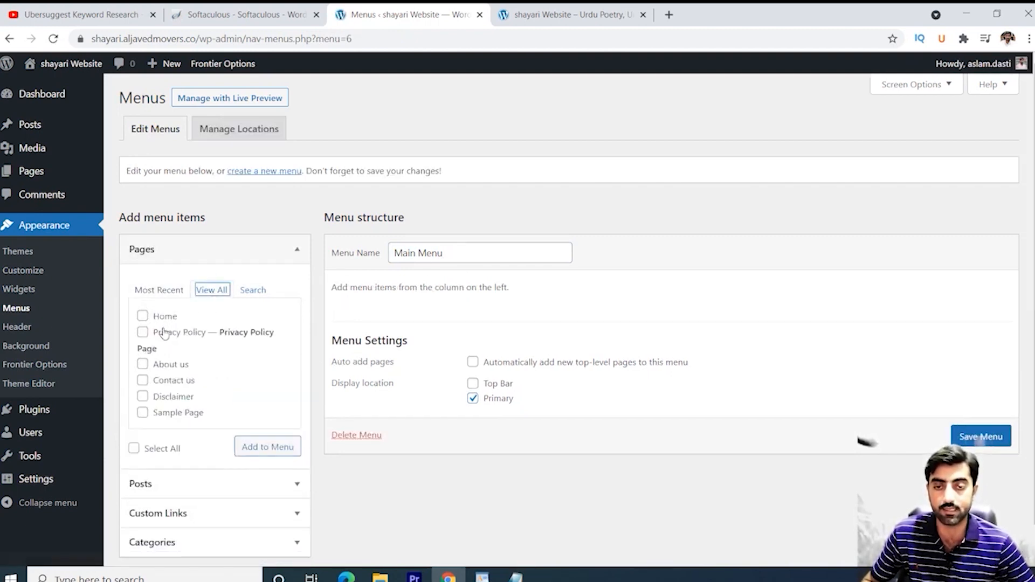
left_click(143, 316)
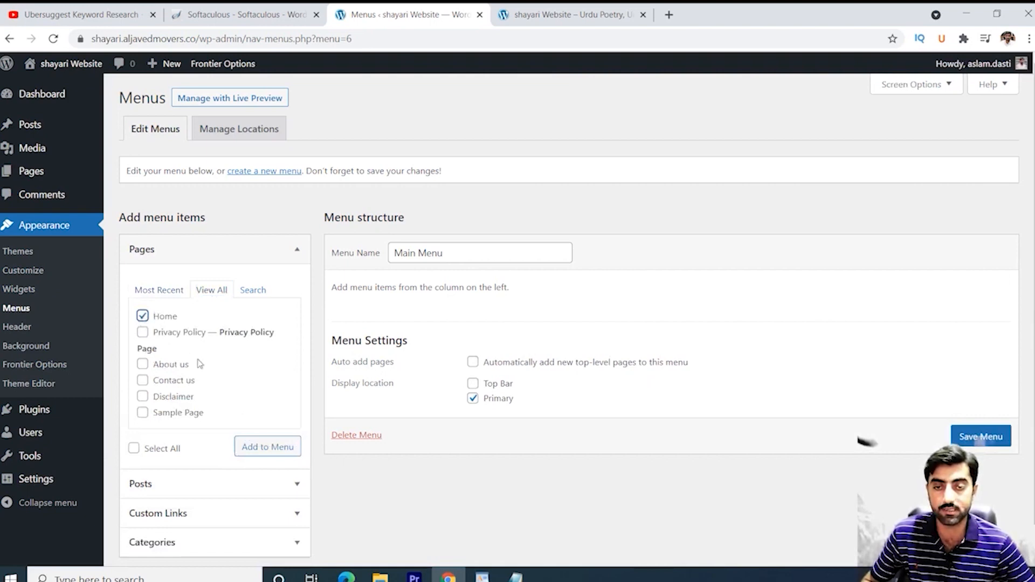
left_click(261, 448)
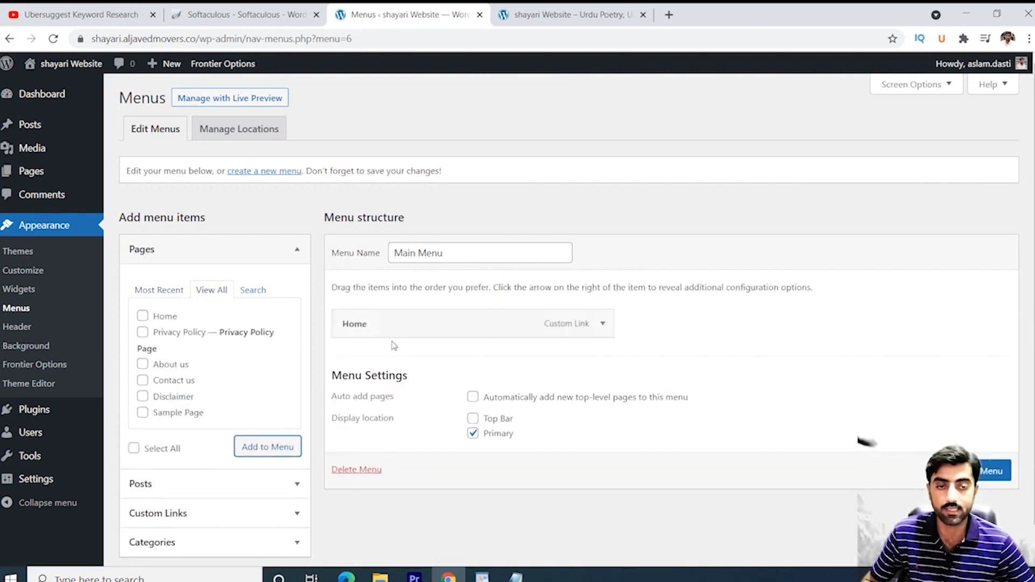
Add the categories Attitude Shayari, Chahat Shayari, Dard Shayari and Inspirational Shayari to the Main Menu
scroll(388, 350, "down", 1)
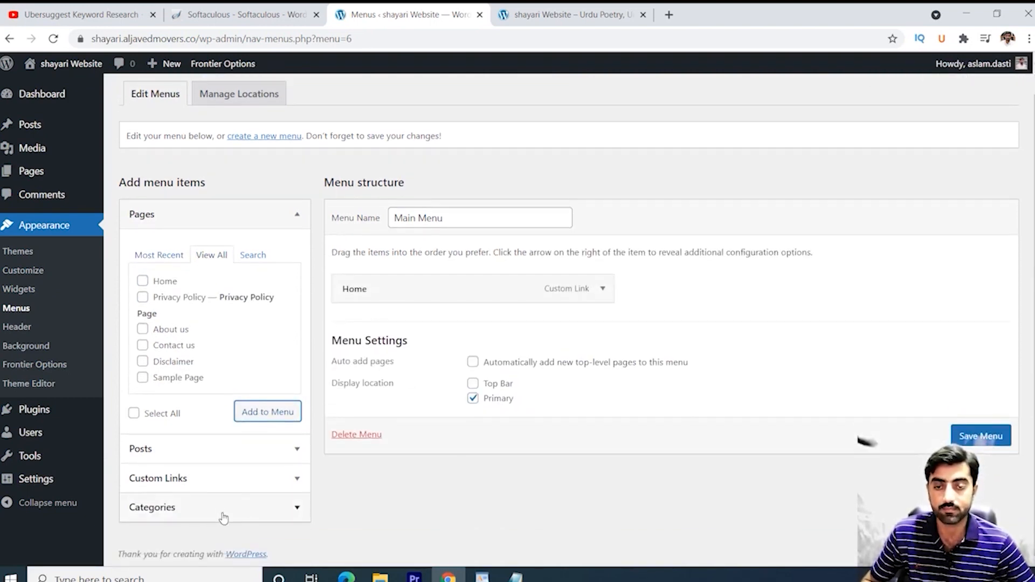
left_click(248, 516)
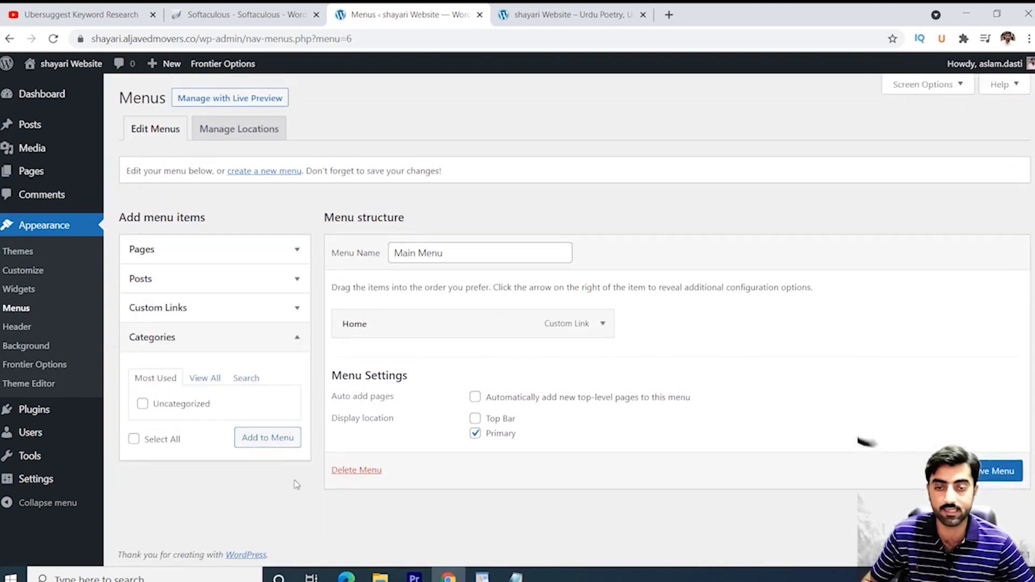
left_click(205, 378)
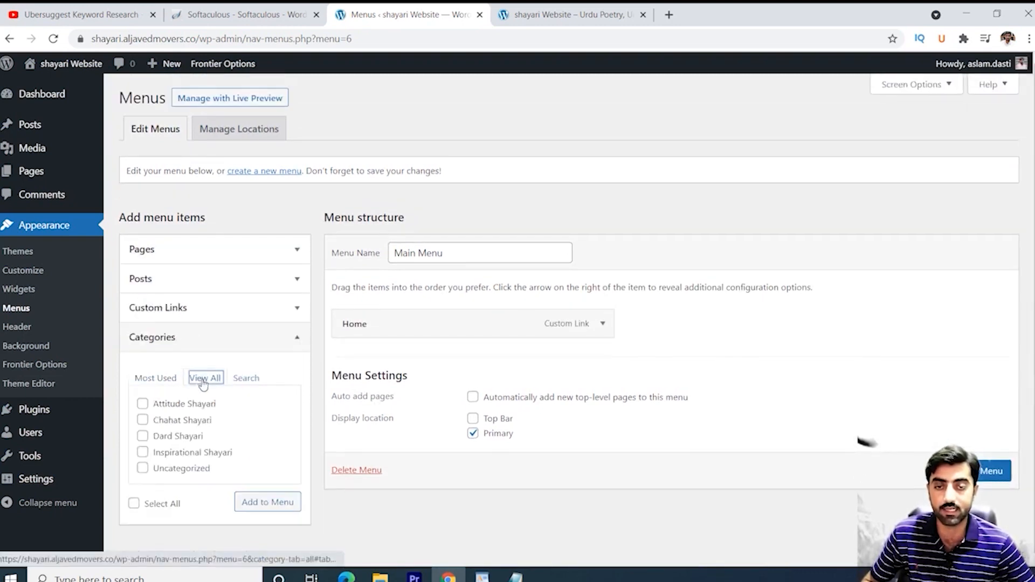
left_click(142, 404)
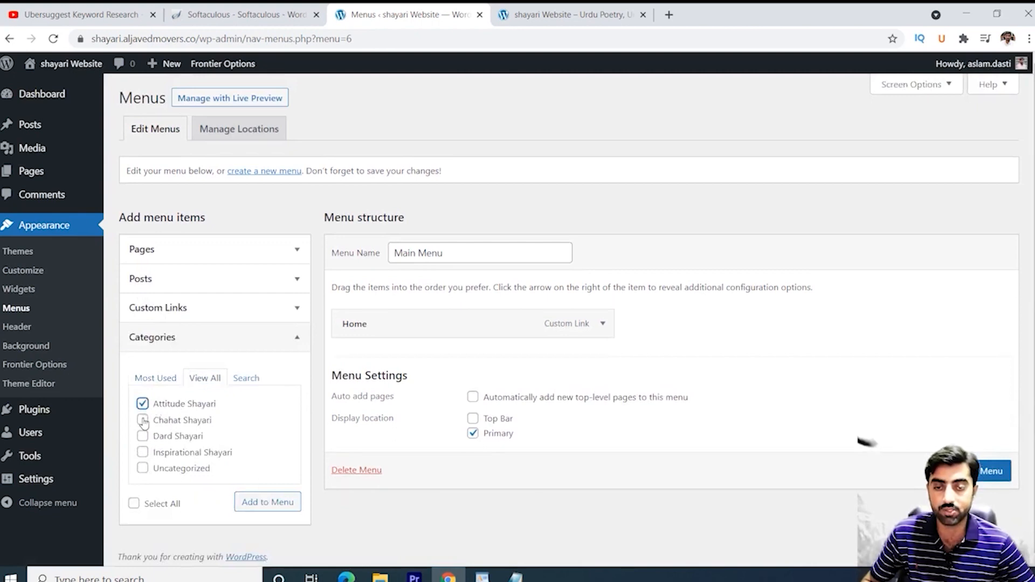
left_click(142, 420)
left_click(142, 436)
left_click(142, 452)
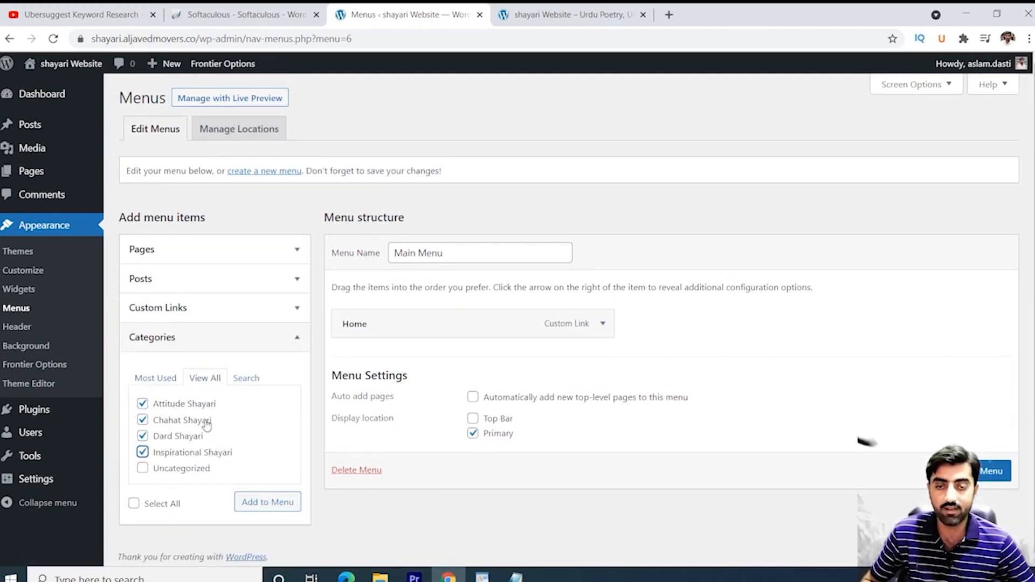
left_click(273, 502)
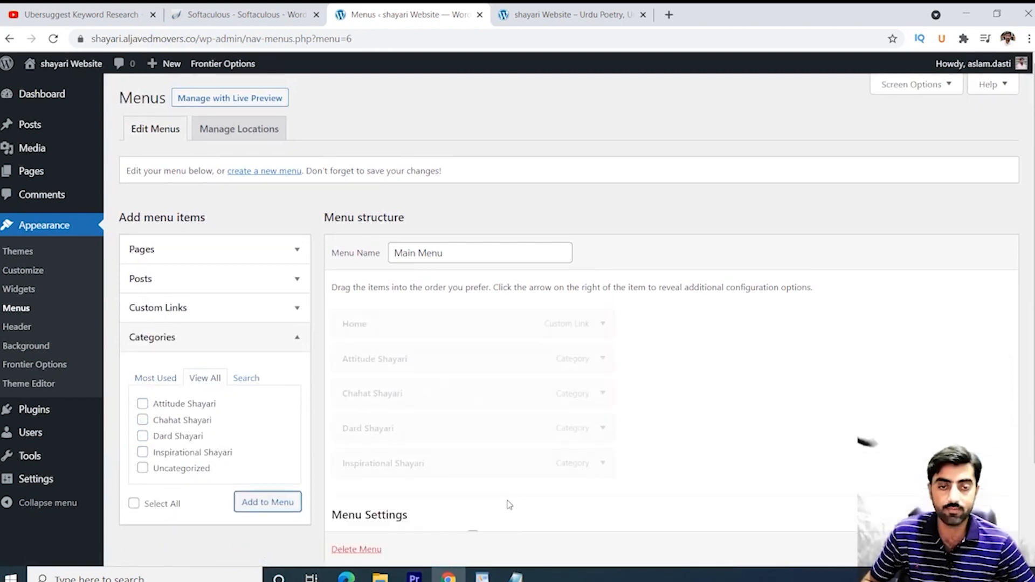
Save the Main Menu and reload the site's front page to check its navigation bar
scroll(450, 409, "down", 2)
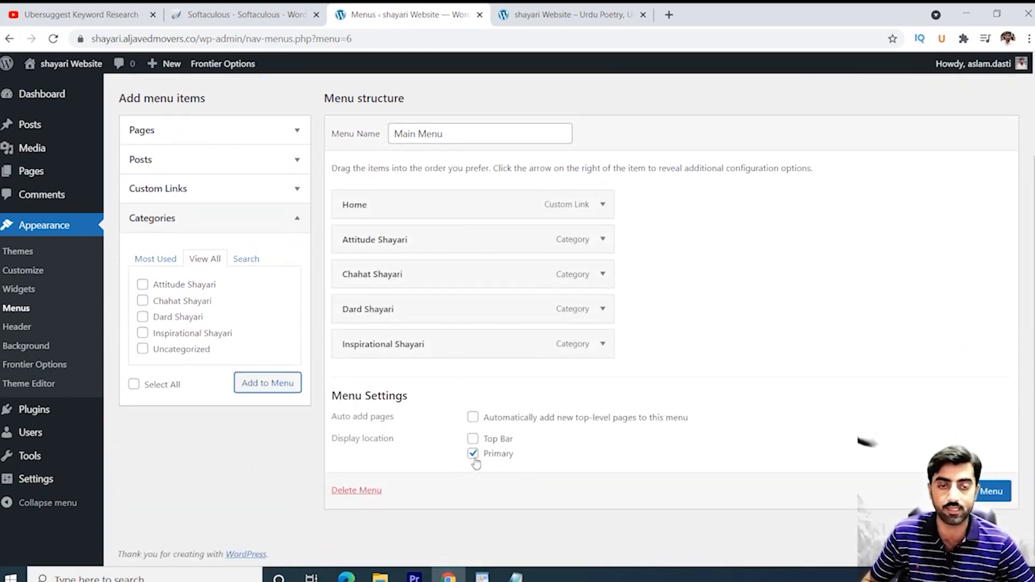
left_click(991, 493)
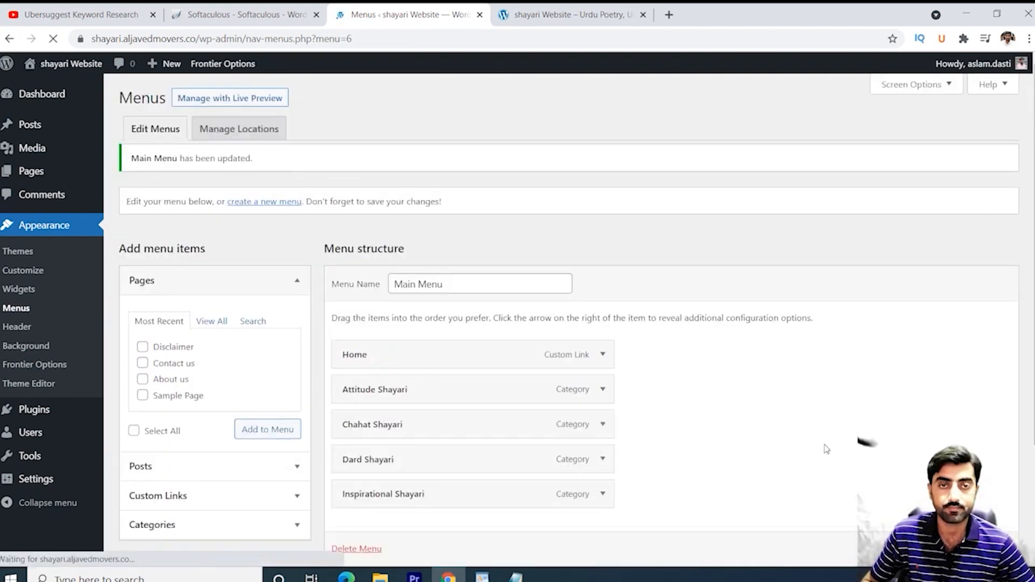
left_click(571, 15)
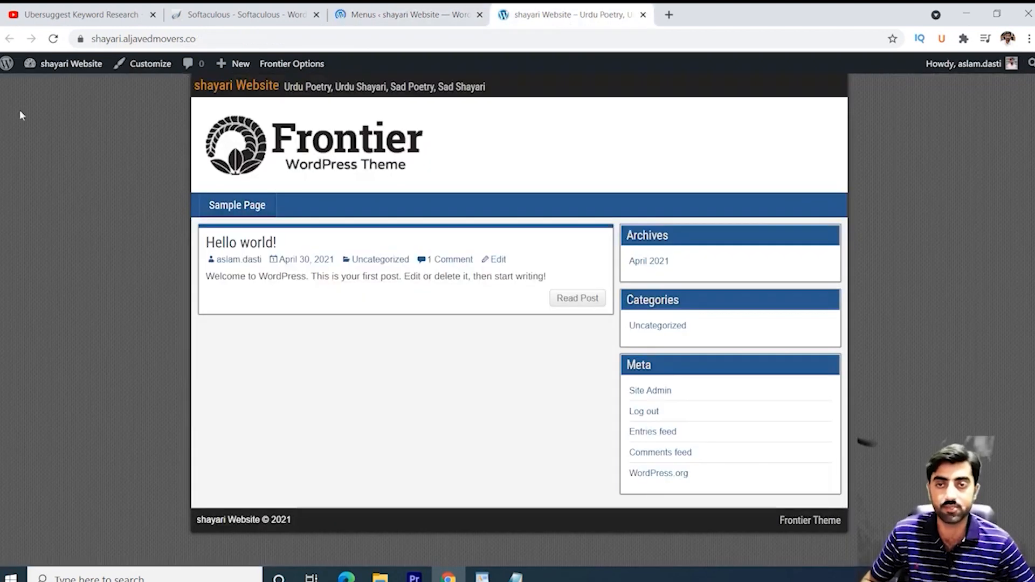
left_click(53, 40)
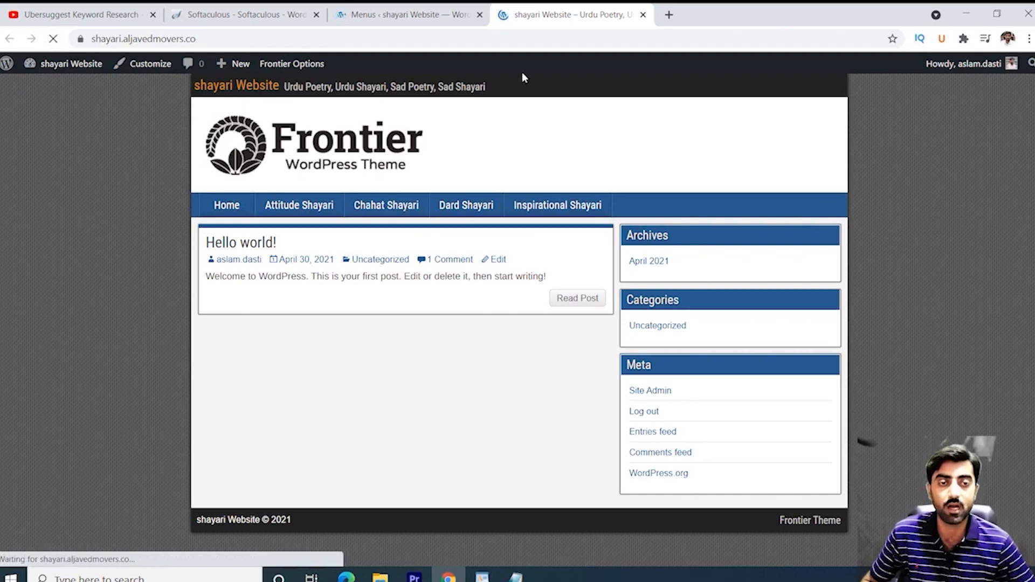
Create a second navigation menu named "top menu" with the Top Bar display location
left_click(410, 15)
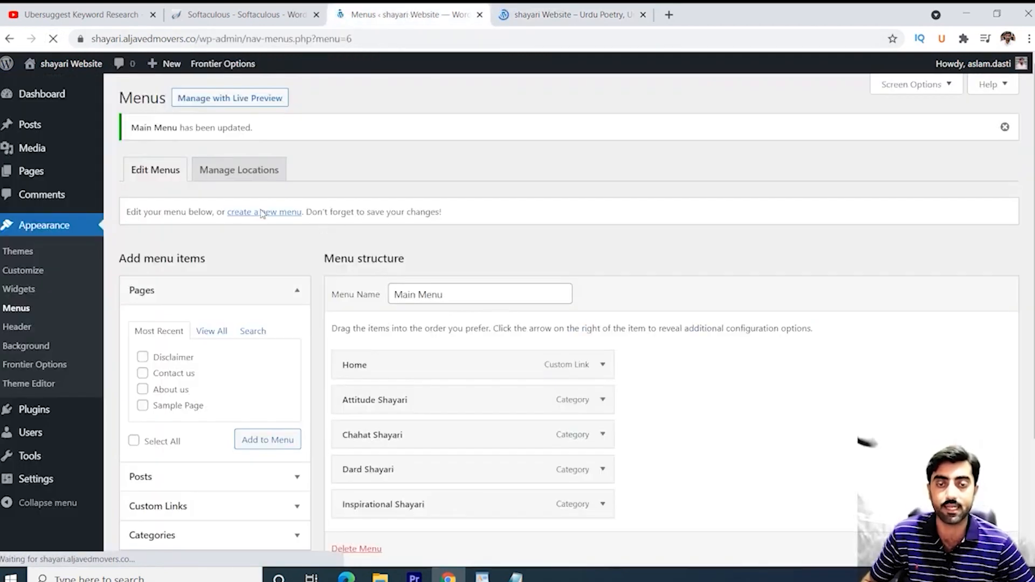
left_click(276, 216)
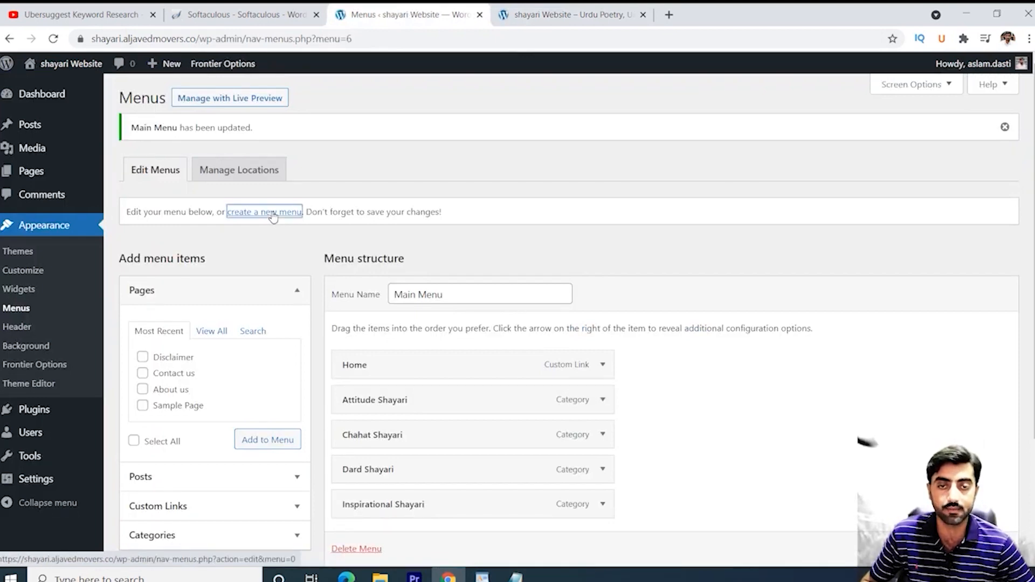
type("top menu")
left_click(475, 373)
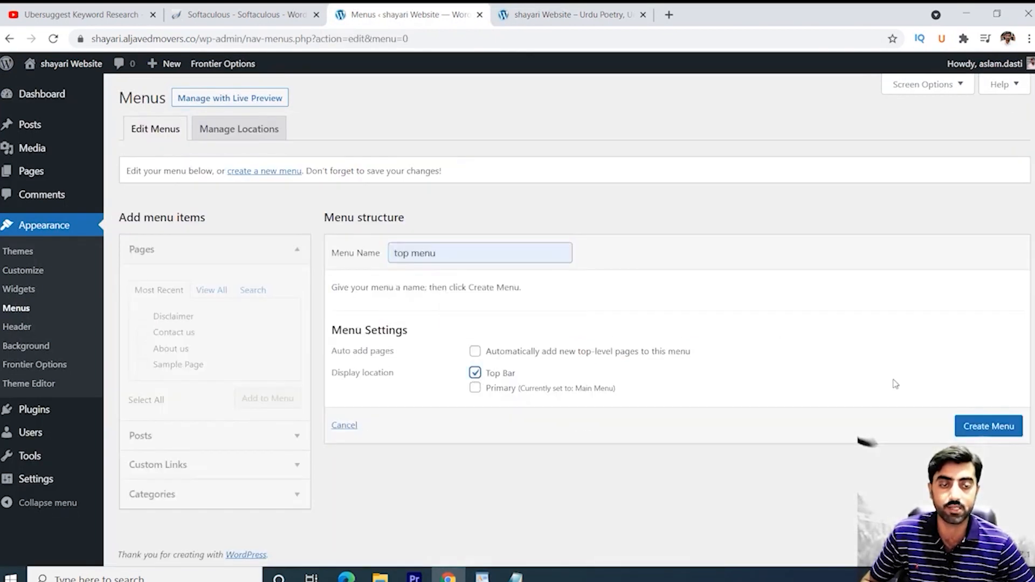
left_click(986, 428)
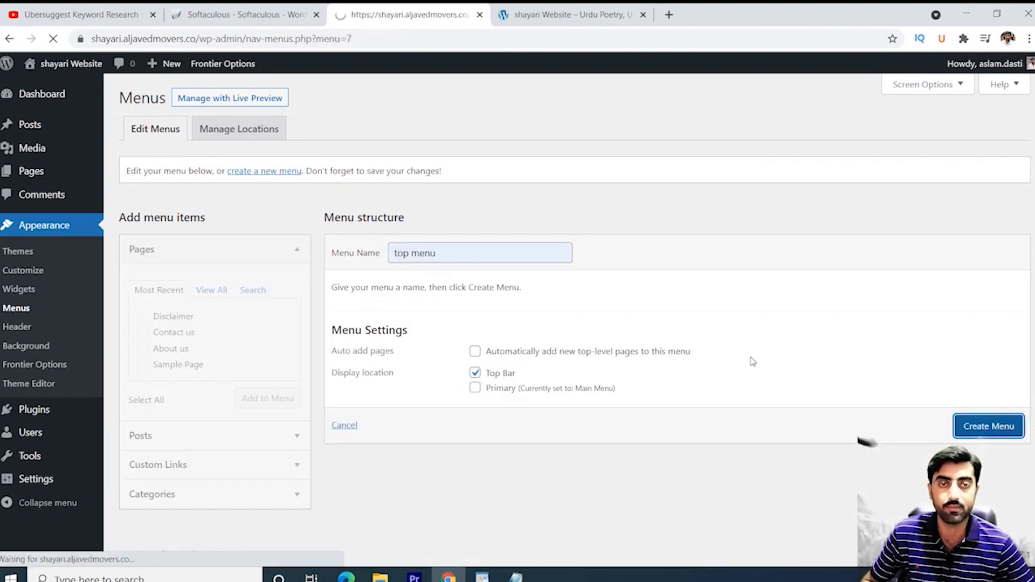
Add Home, Privacy Policy, About us, Contact us and Disclaimer to the top menu and save it
left_click(212, 300)
left_click(142, 324)
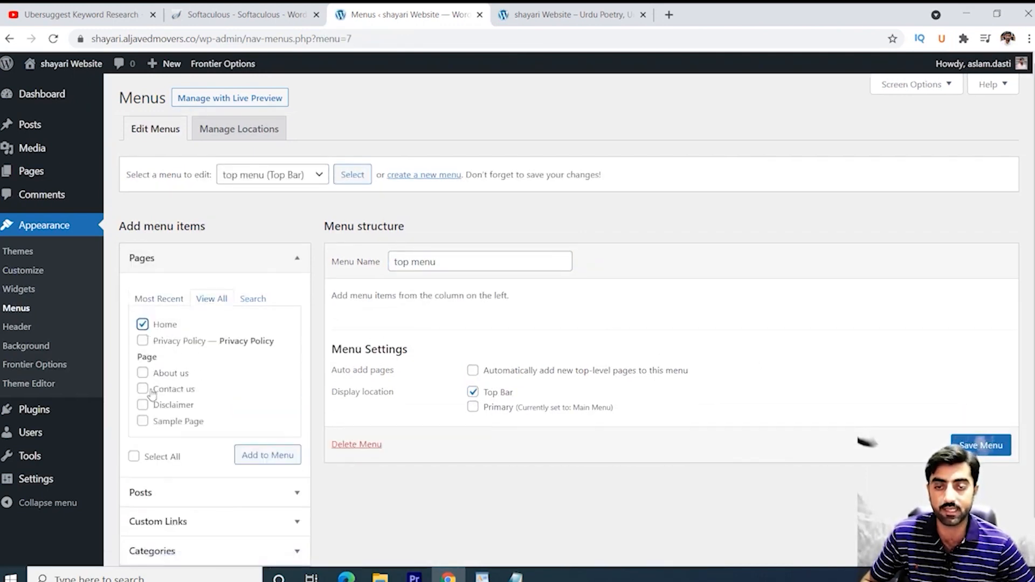
left_click(143, 373)
left_click(143, 388)
left_click(143, 405)
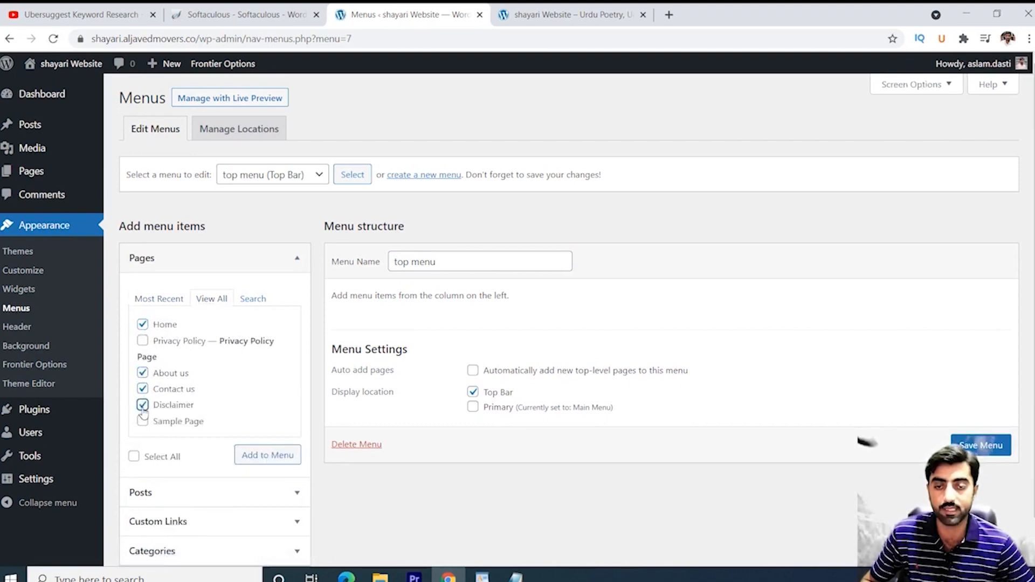
left_click(143, 341)
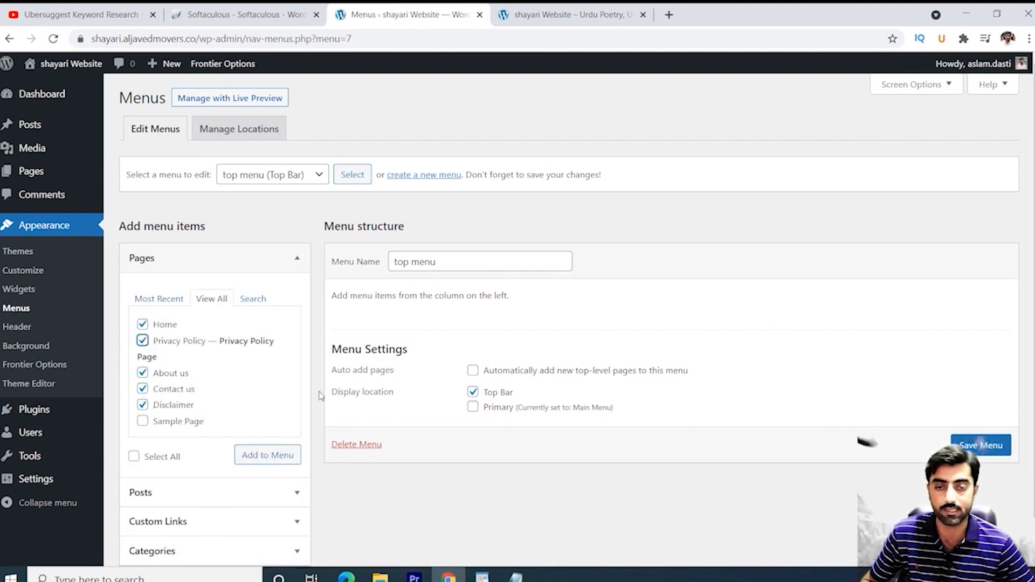
left_click(268, 455)
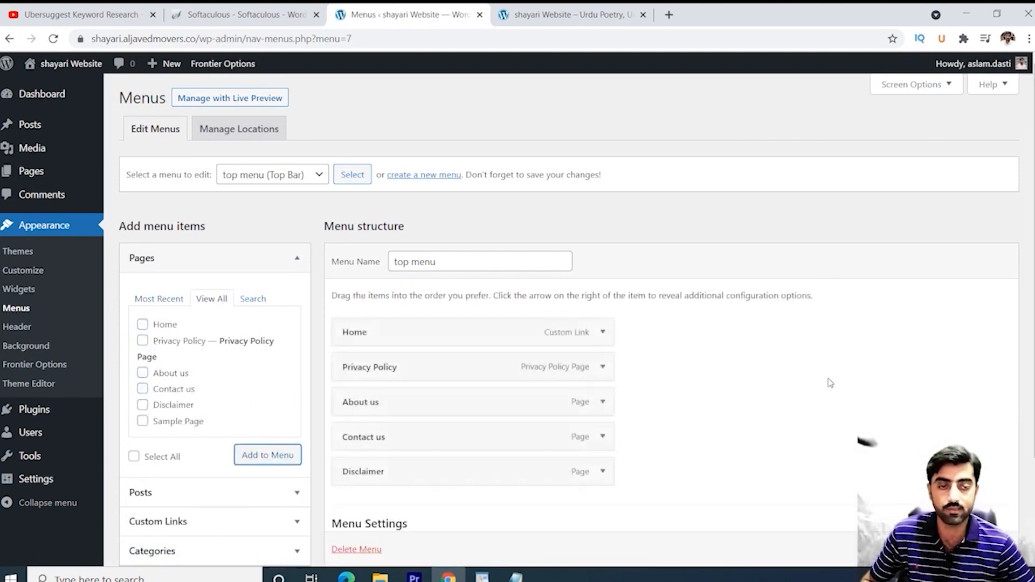
left_click(983, 549)
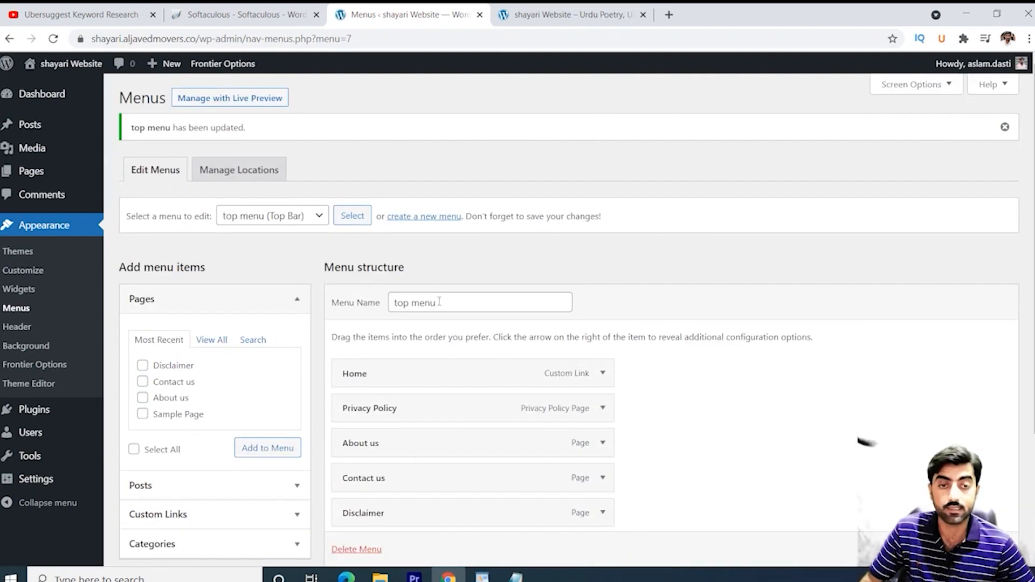
Check the site's front page for the top menu, then review the list of menus available for editing
left_click(554, 16)
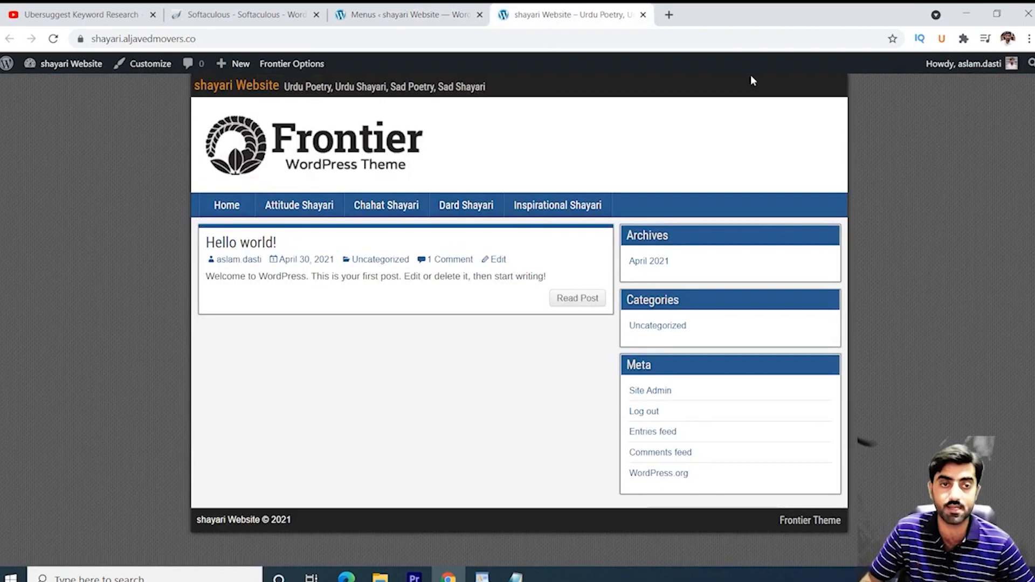
left_click(379, 12)
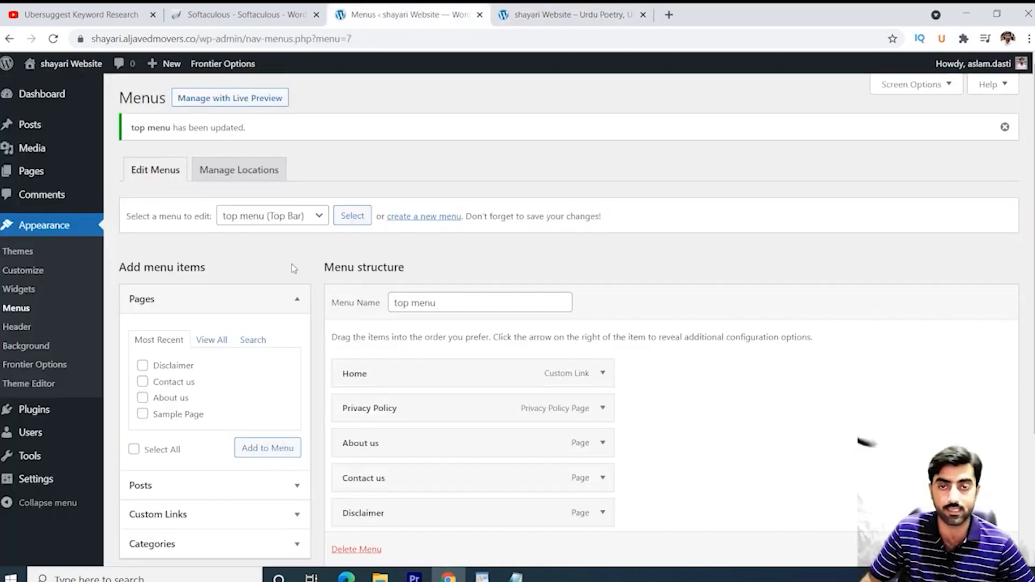
scroll(283, 302, "down", 1)
scroll(291, 275, "up", 1)
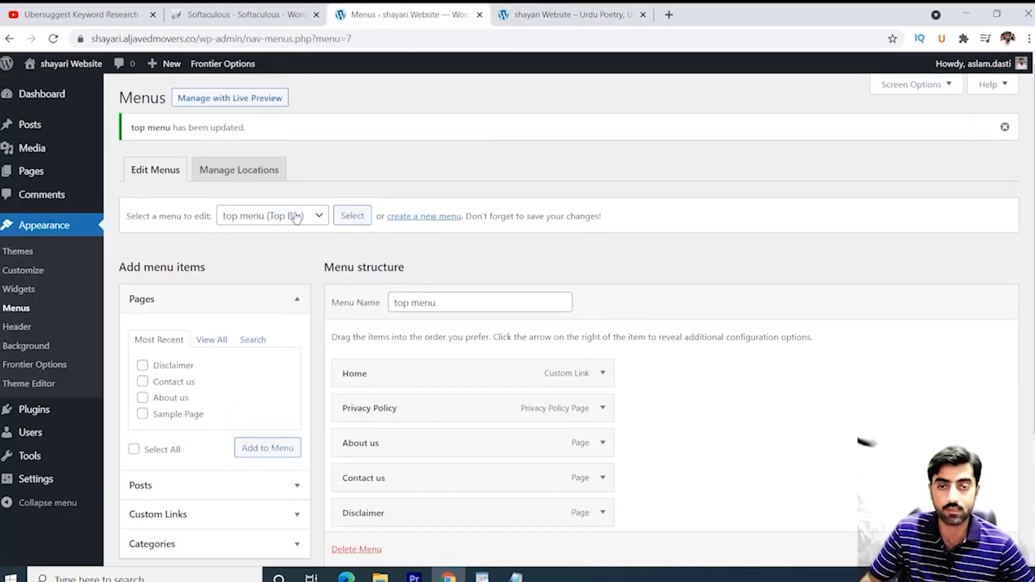
left_click(295, 217)
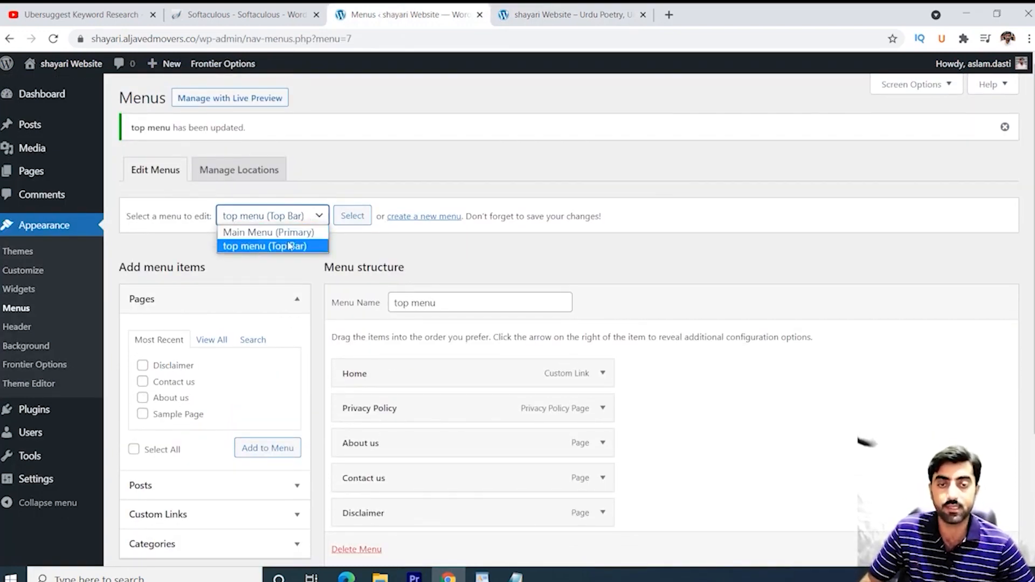
left_click(370, 242)
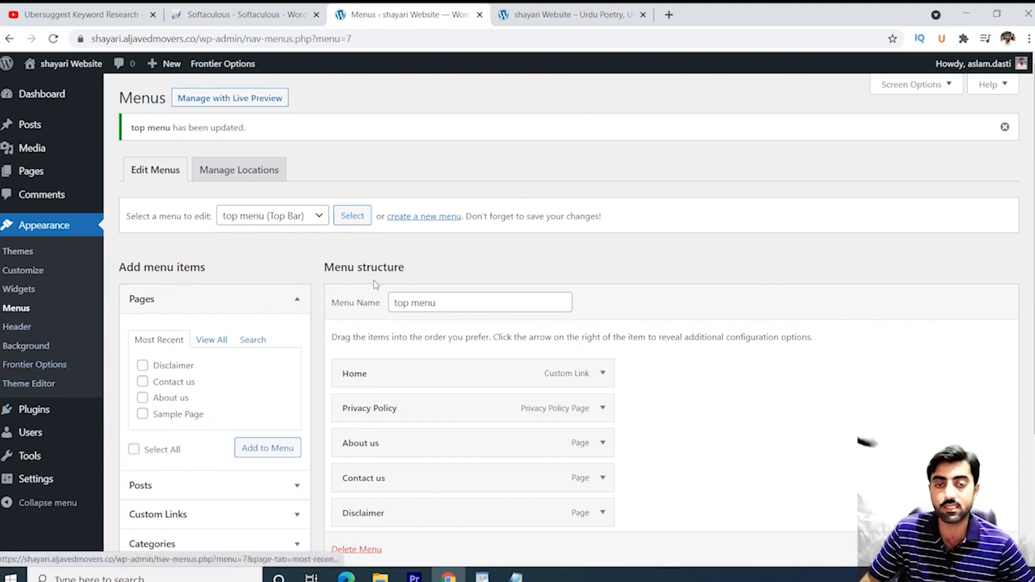
Enable the Top Menu for the top bar in Frontier Options, save, and reload the site's front page
left_click(46, 367)
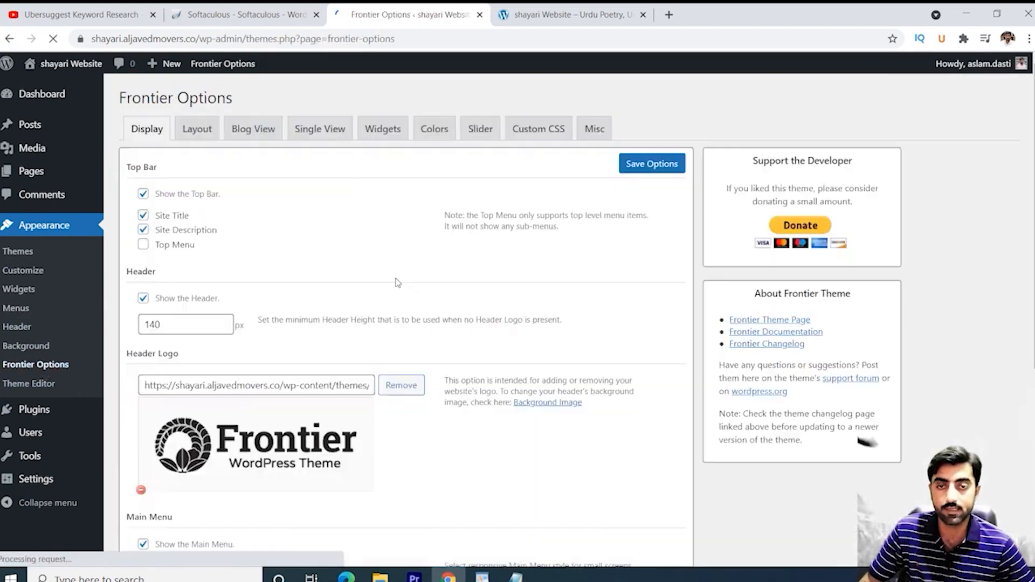
left_click(573, 15)
left_click(409, 14)
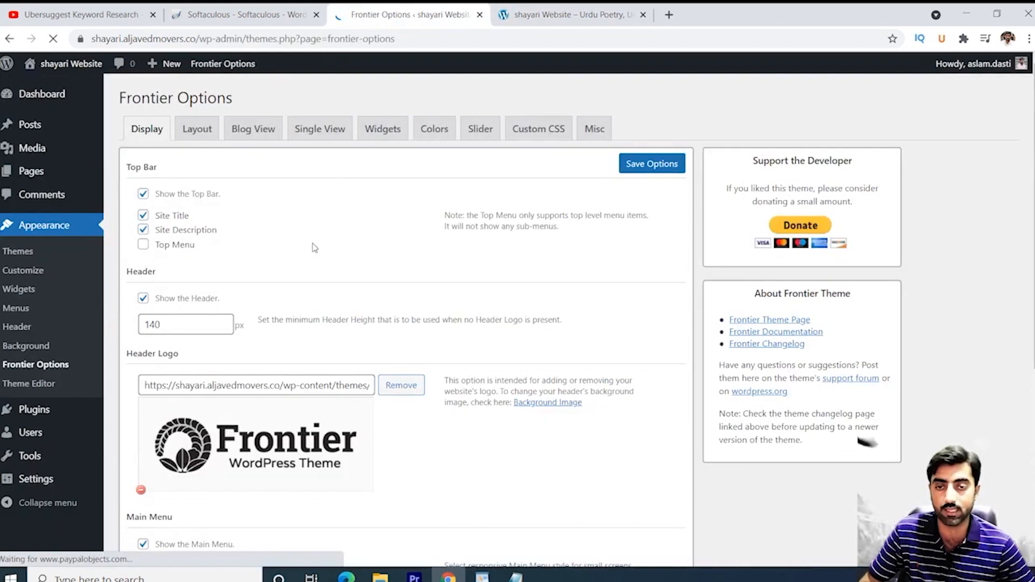
left_click(143, 246)
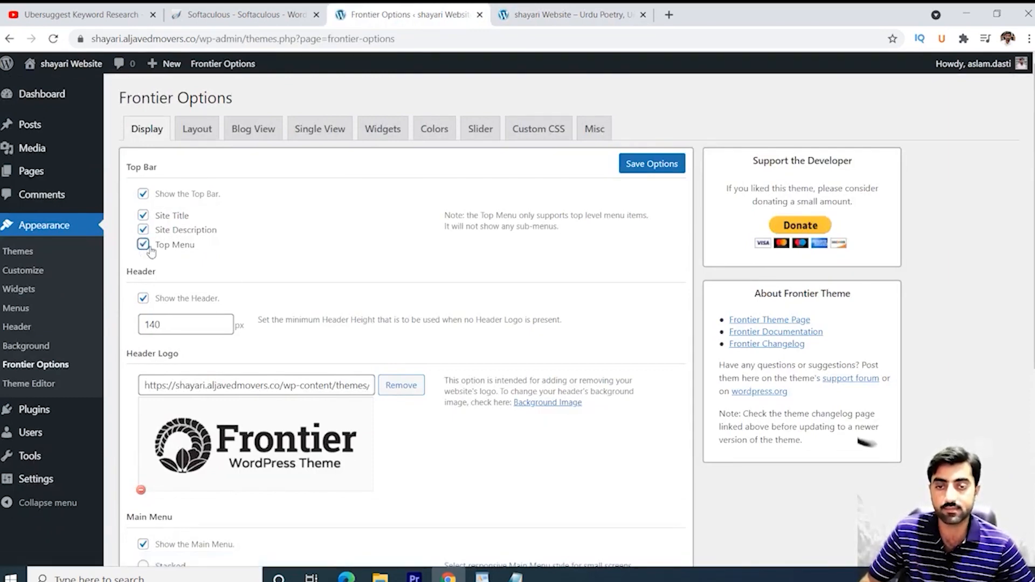
left_click(652, 164)
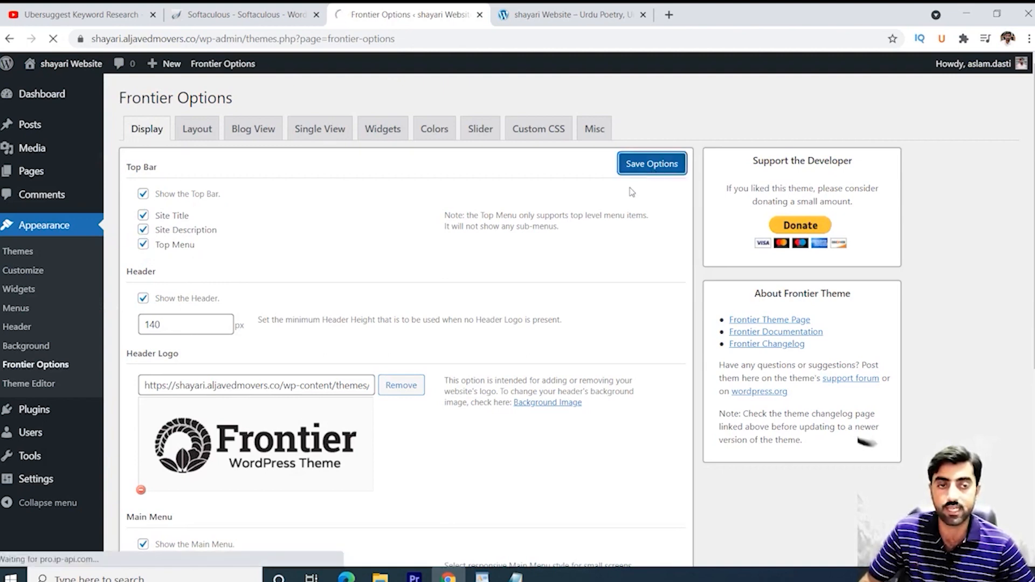
left_click(561, 21)
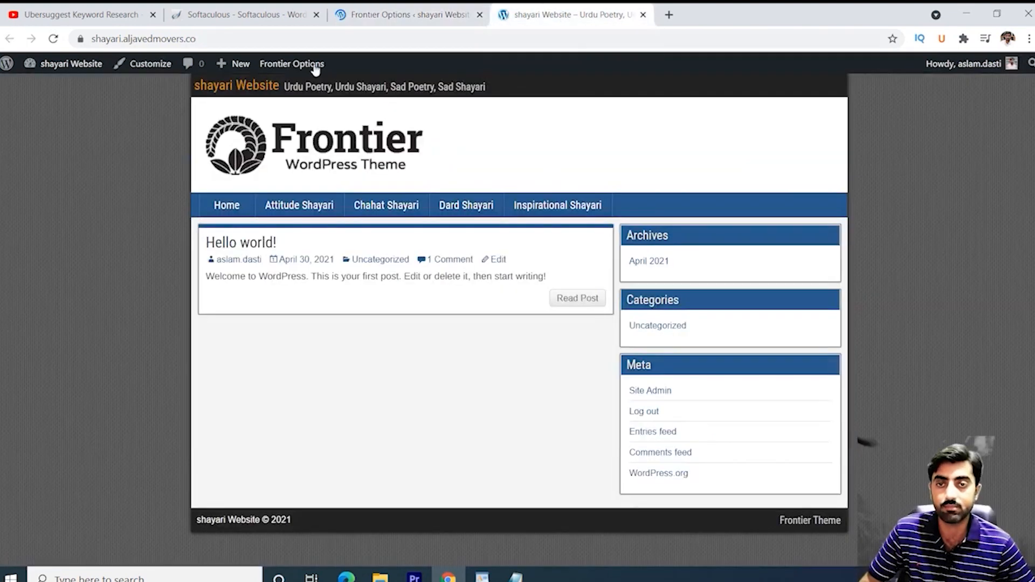
left_click(53, 39)
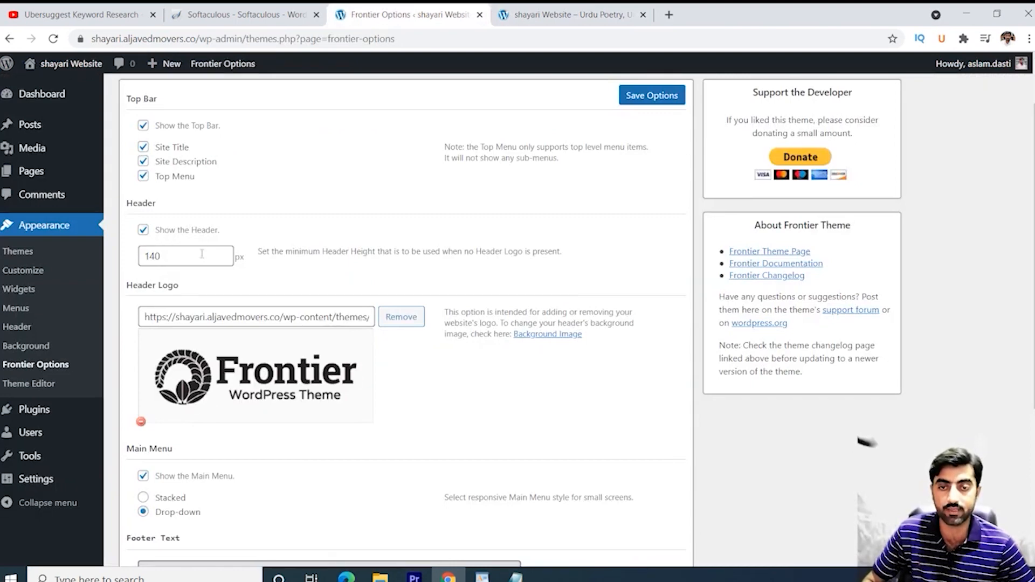
Remove the default Frontier header logo from the theme's display options
scroll(202, 253, "down", 2)
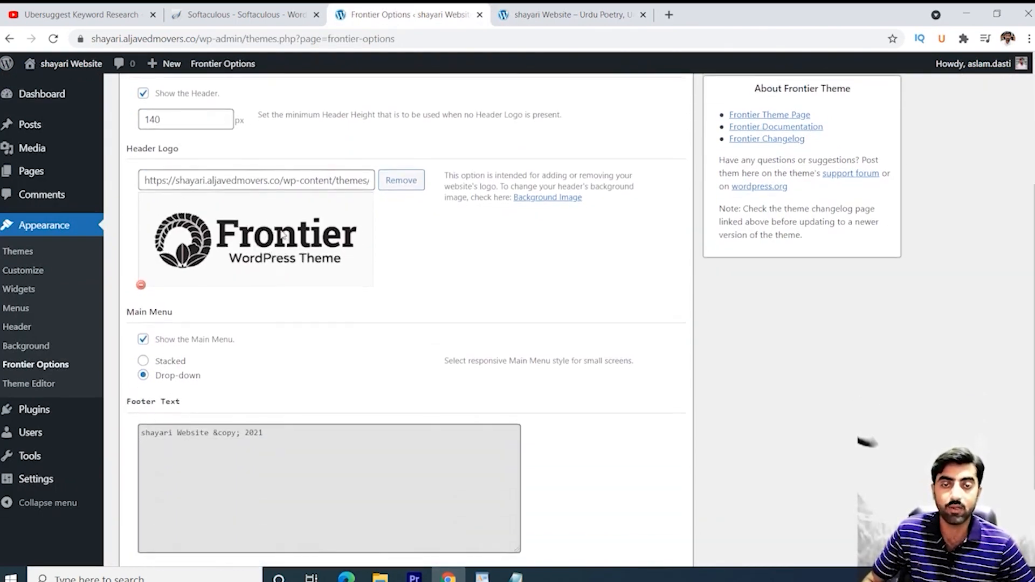
scroll(282, 235, "up", 1)
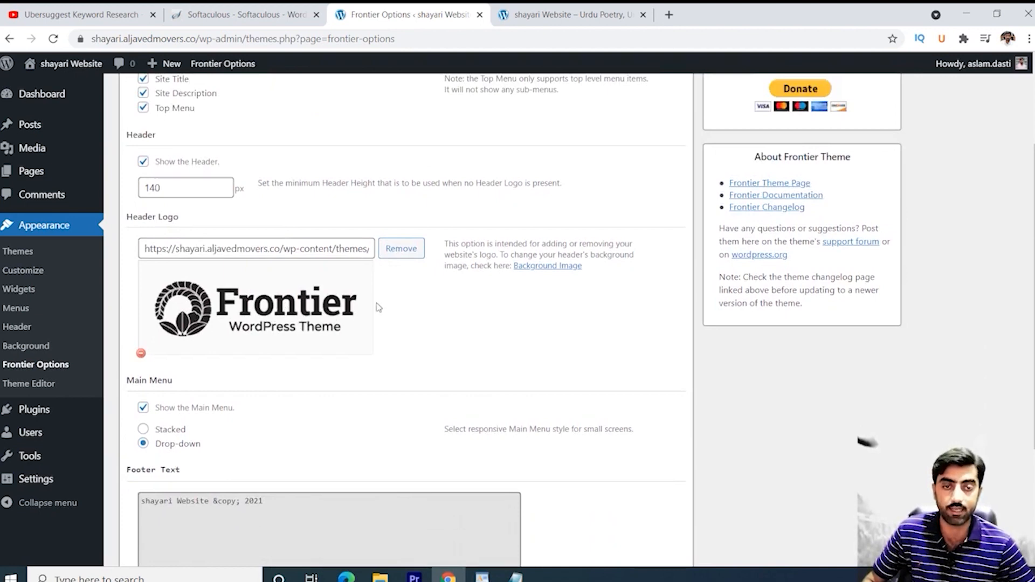
left_click(401, 253)
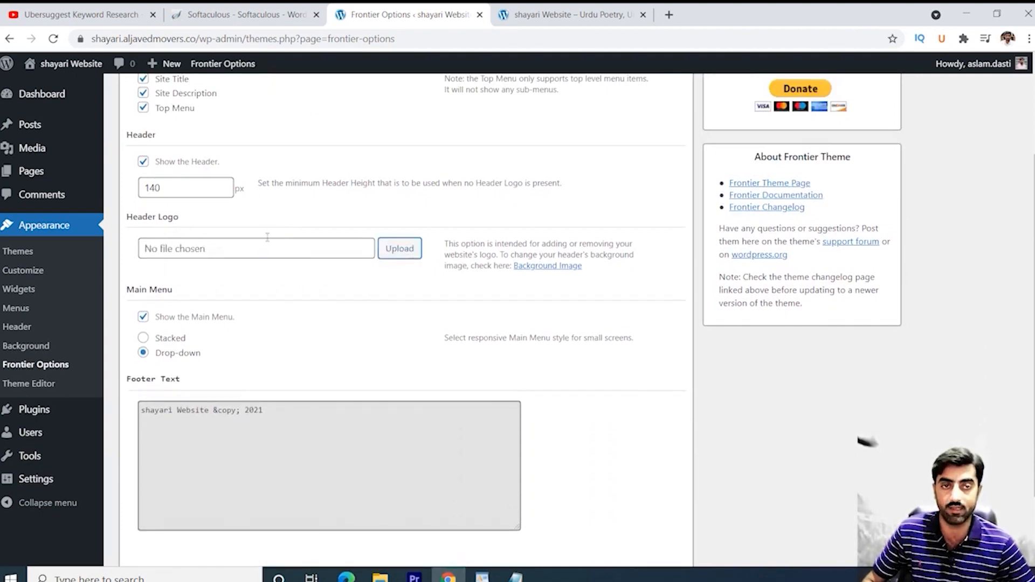
Open the logo makers logomakr.com and cooltext.com in separate new browser tabs and view both sites
left_click(669, 15)
type("logomakr.com")
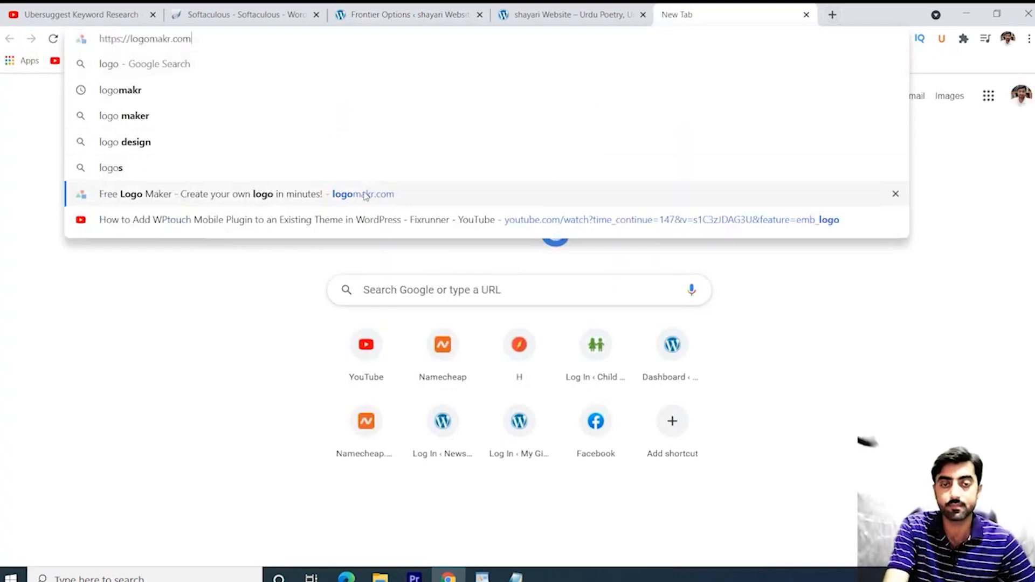
left_click(363, 193)
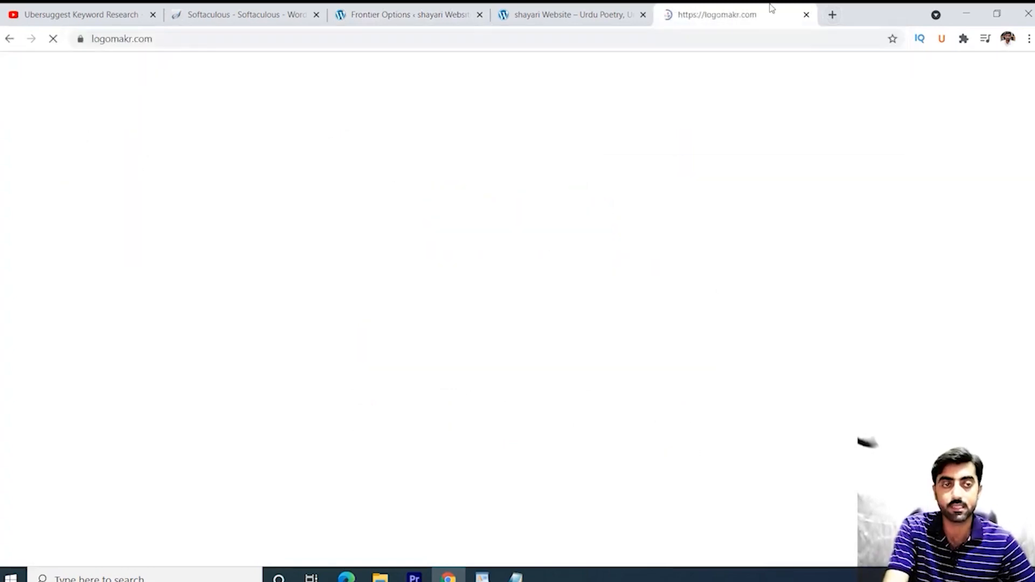
left_click(831, 16)
type("cool")
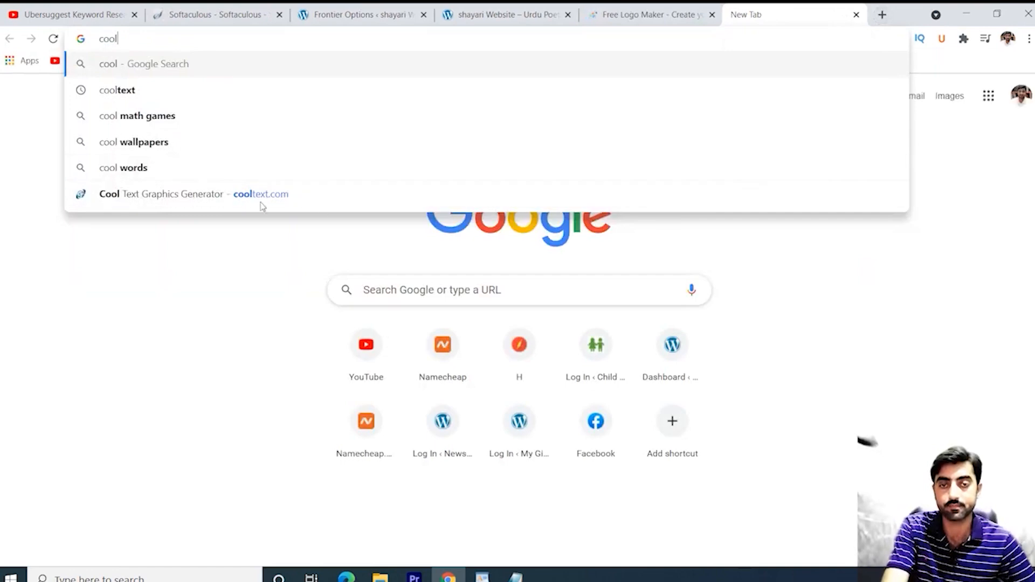
left_click(255, 195)
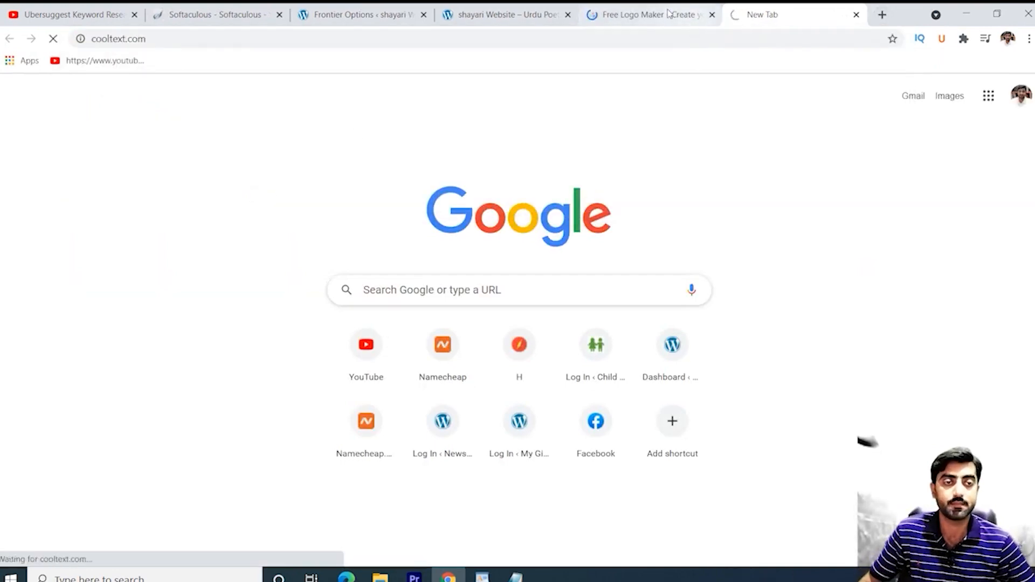
left_click(647, 14)
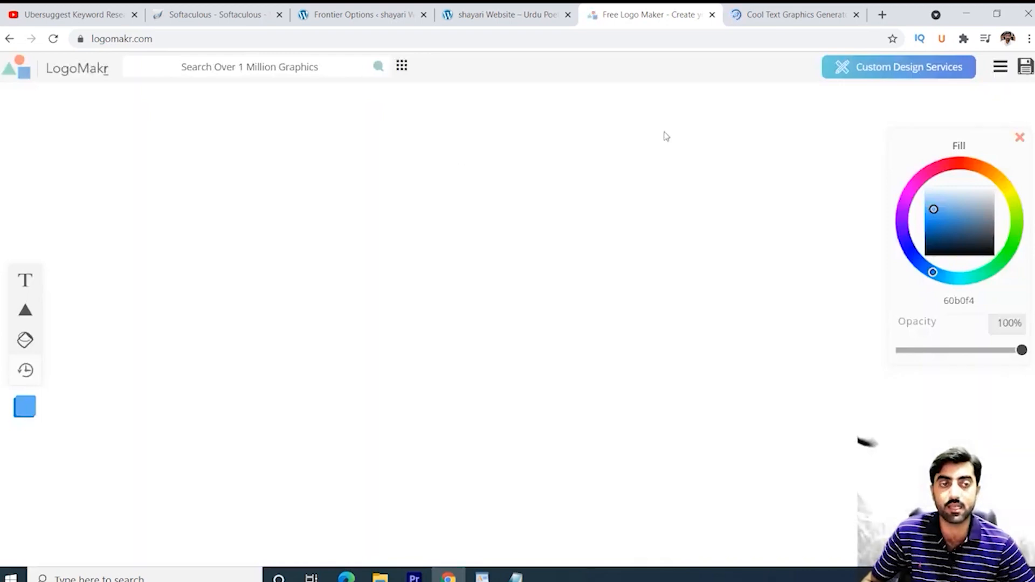
left_click(775, 16)
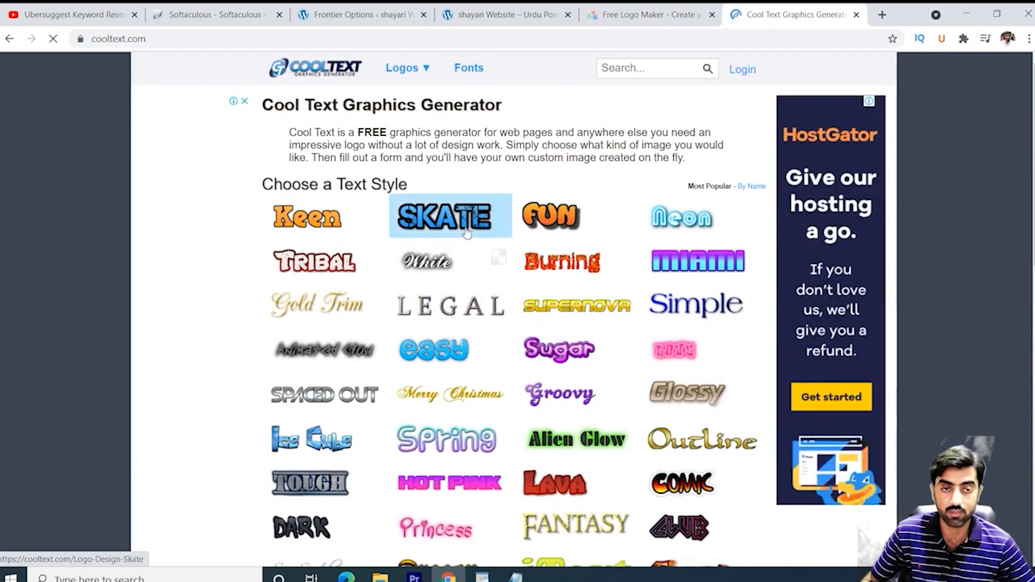
Choose the Skate text style on Cool Text and set the logo text to "Inspirational Shayari"
left_click(444, 216)
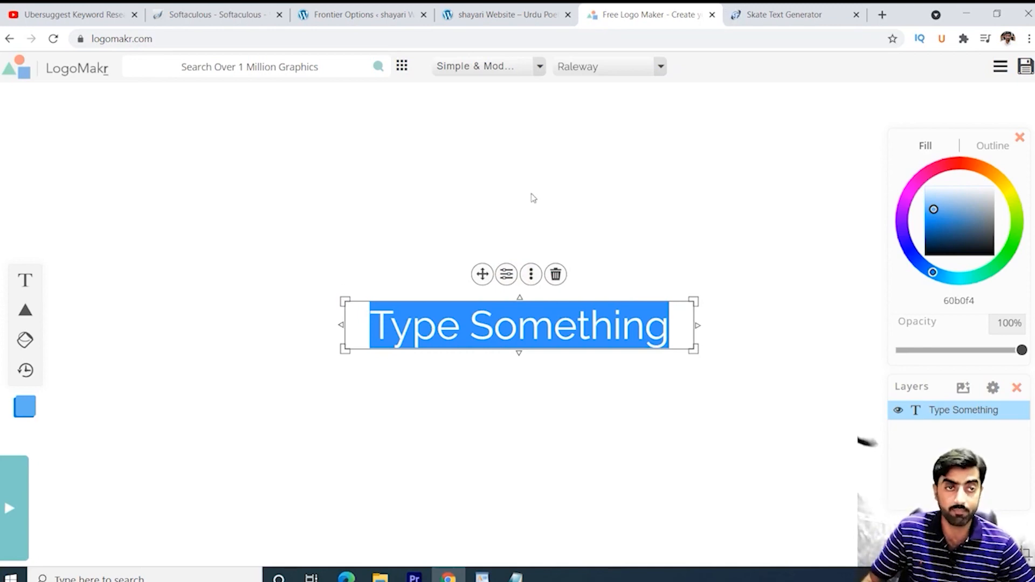
left_click(785, 15)
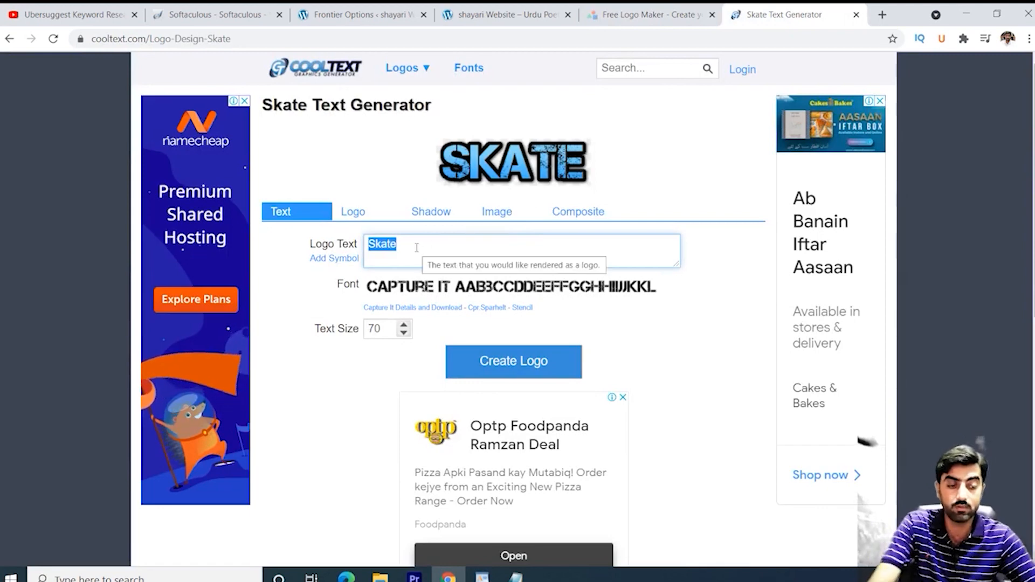
key("BackSpace")
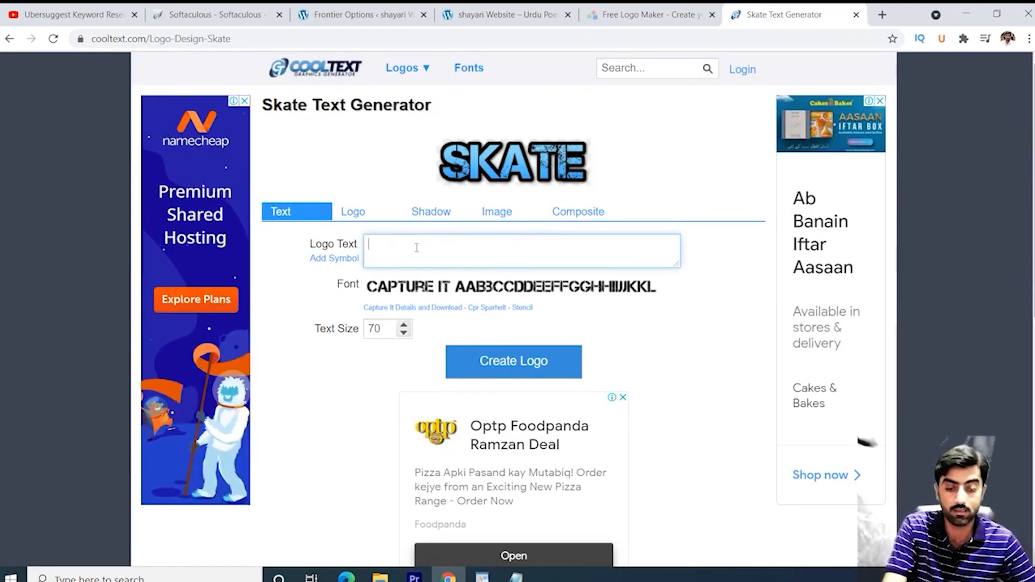
type("Inspirational Shayari")
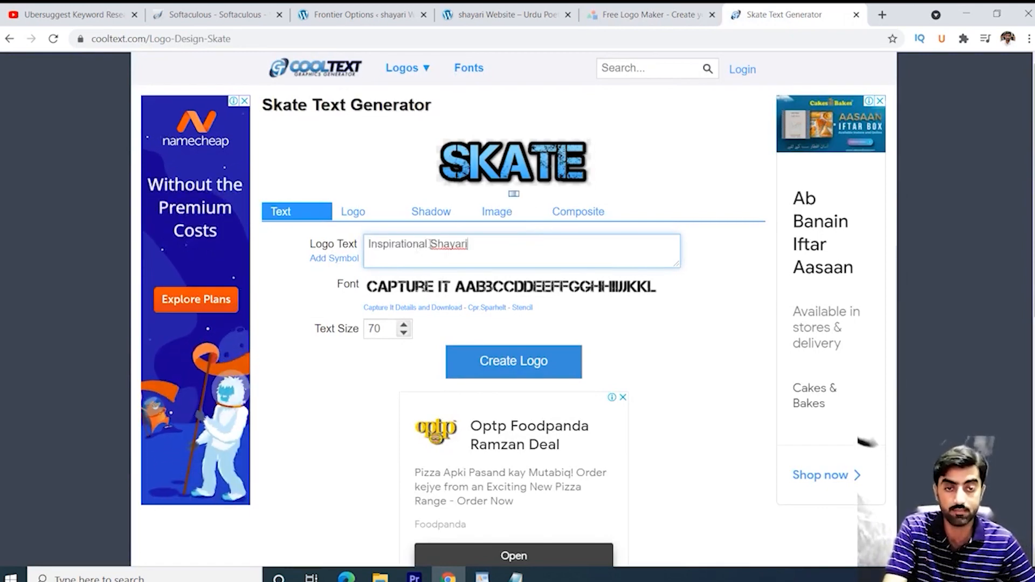
Shorten the logo text to "Shayari" and create the logo
left_click(430, 244)
key("BackSpace")
key("BackSpace")
key("BackSpace")
key("BackSpace")
key("BackSpace")
key("BackSpace")
key("BackSpace")
key("BackSpace")
key("BackSpace")
key("BackSpace")
key("BackSpace")
key("BackSpace")
key("BackSpace")
key("BackSpace")
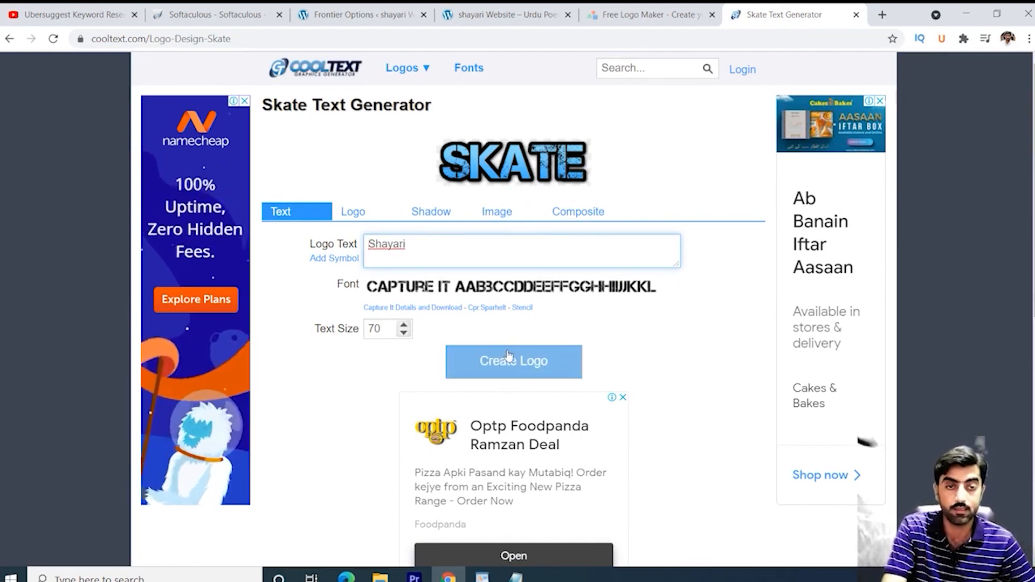
left_click(497, 363)
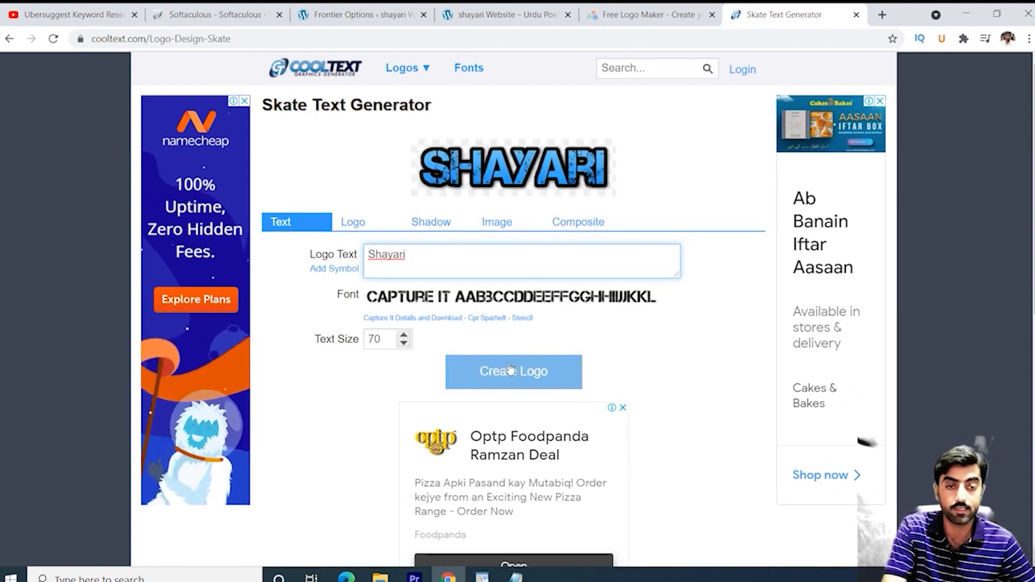
Generate the "Shayari" logo, download its image, and close both logo maker tabs
left_click(501, 372)
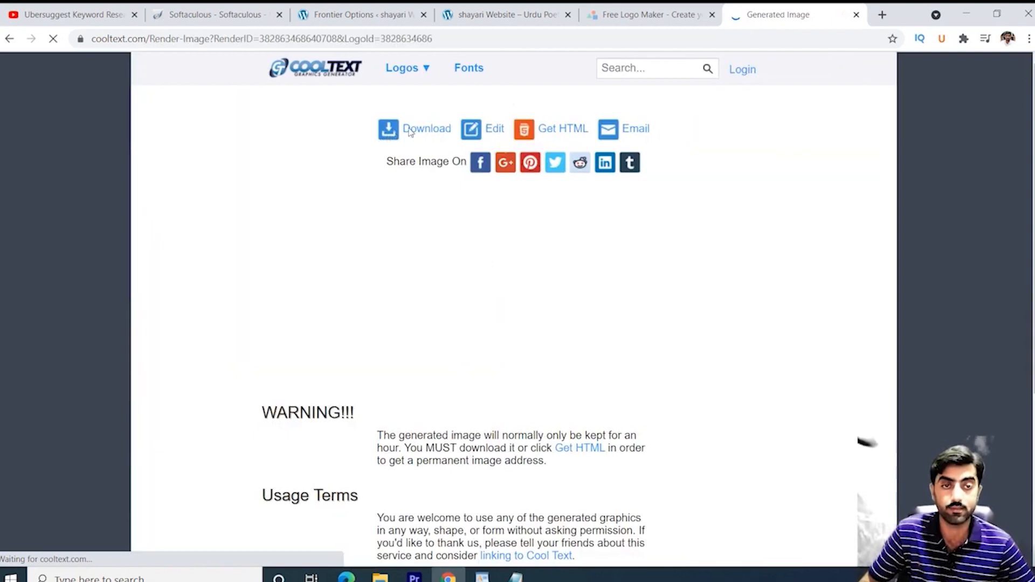
left_click(410, 132)
left_click(711, 15)
left_click(711, 15)
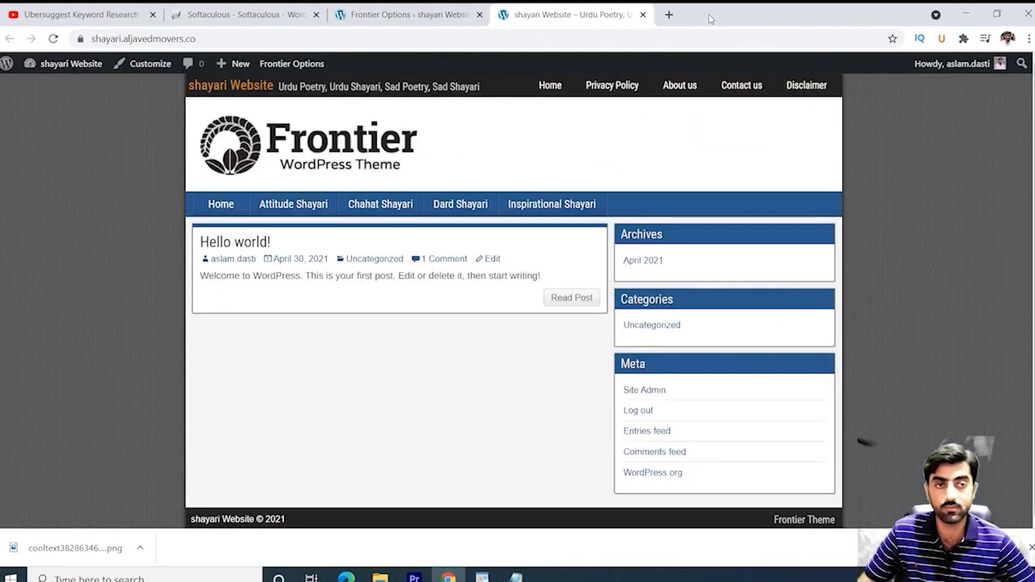
Upload the downloaded Cool Text PNG as the header logo in the Frontier theme options
left_click(403, 9)
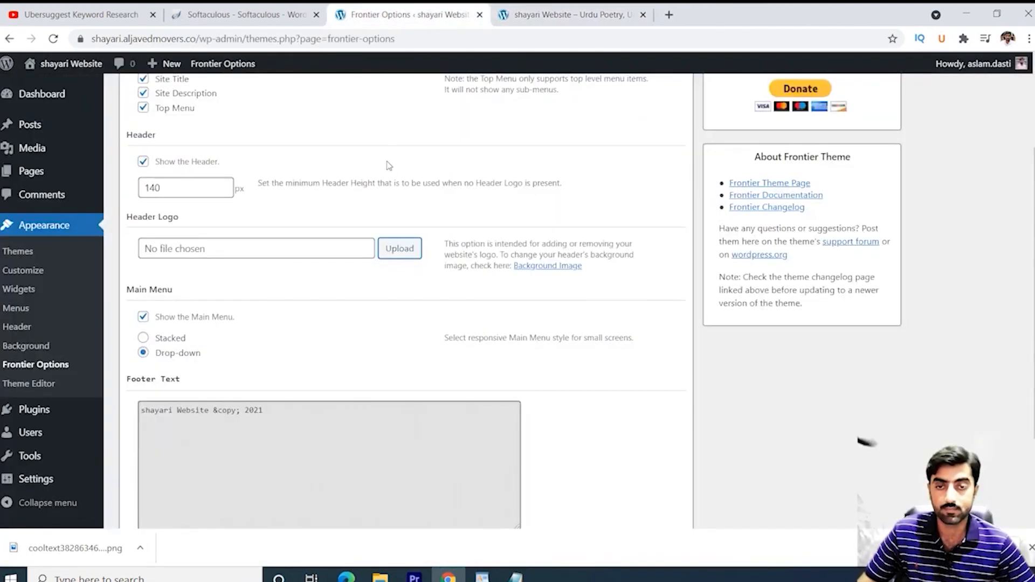
left_click(401, 249)
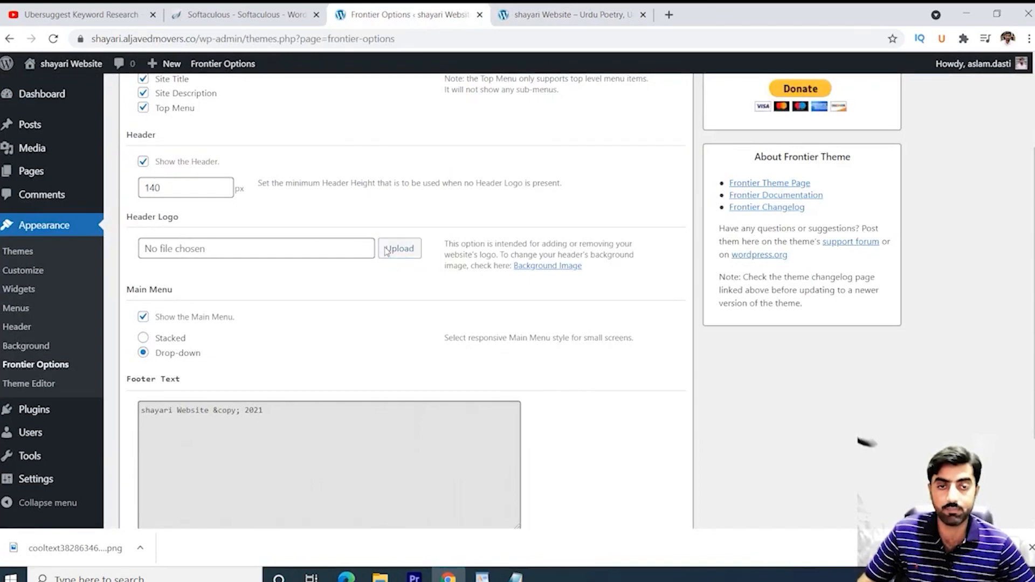
left_click_drag(88, 550, 441, 317)
left_click(992, 489)
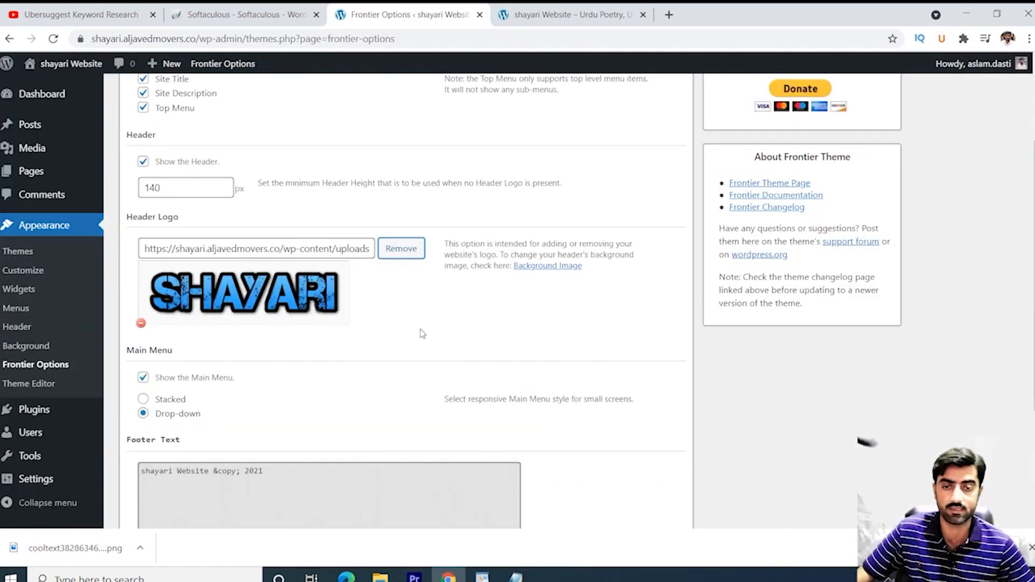
Save the theme options and reload the live site to check the new header logo
scroll(362, 337, "down", 1)
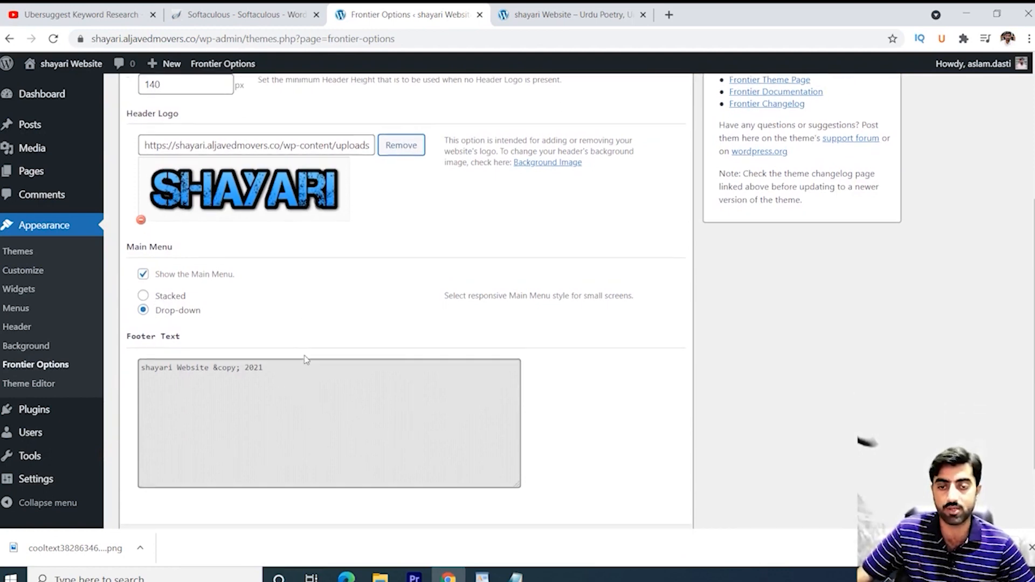
scroll(226, 348, "down", 2)
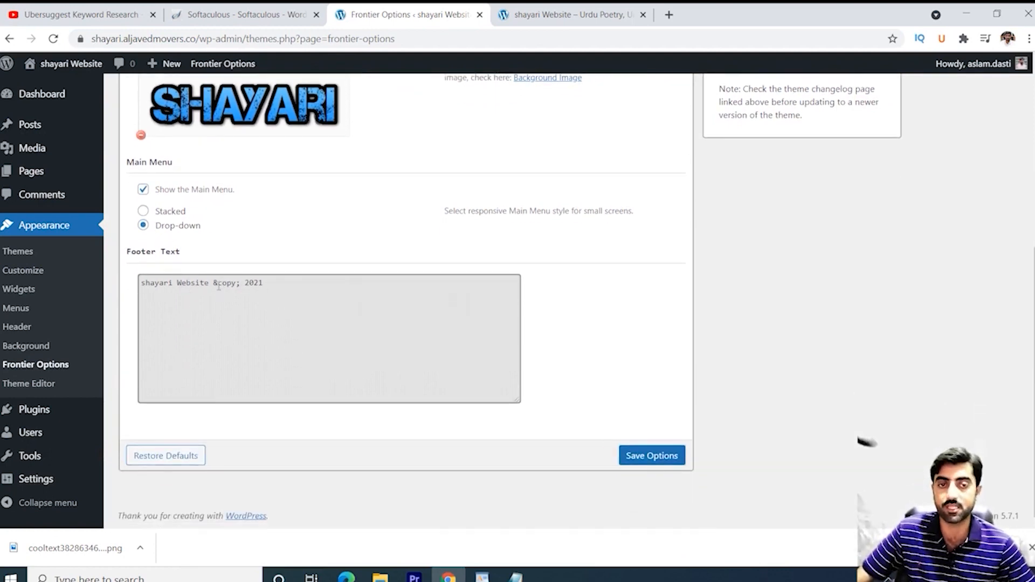
left_click(648, 455)
left_click(582, 21)
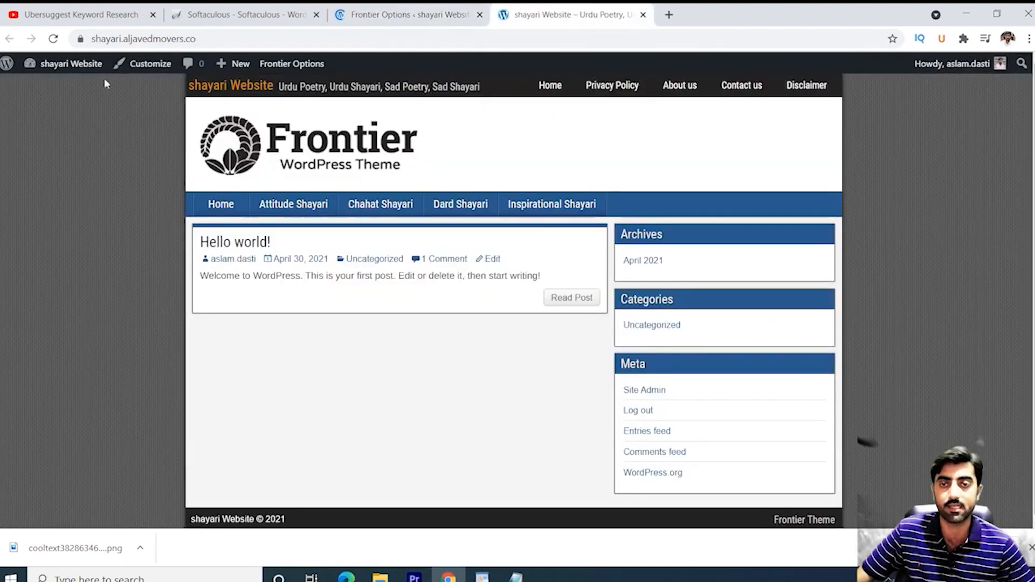
left_click(54, 38)
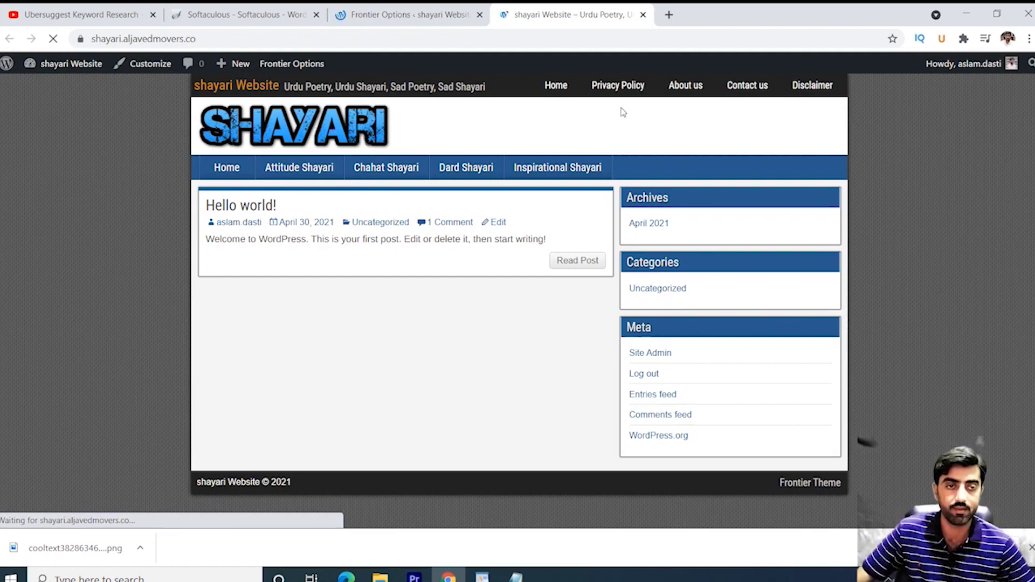
Review the theme's display options for the top bar, header, logo, main menu and footer text
left_click(388, 15)
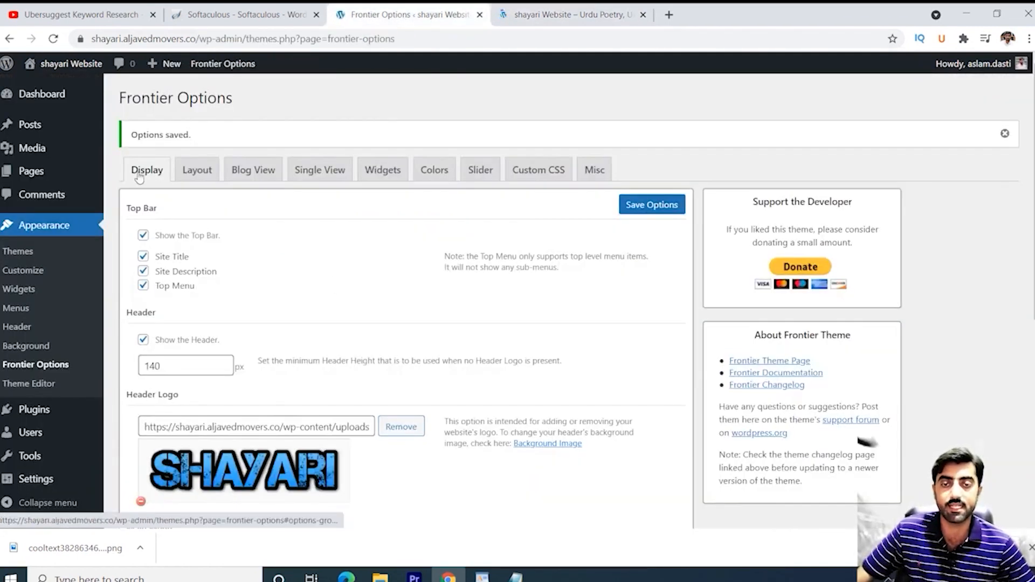
scroll(270, 374, "down", 6)
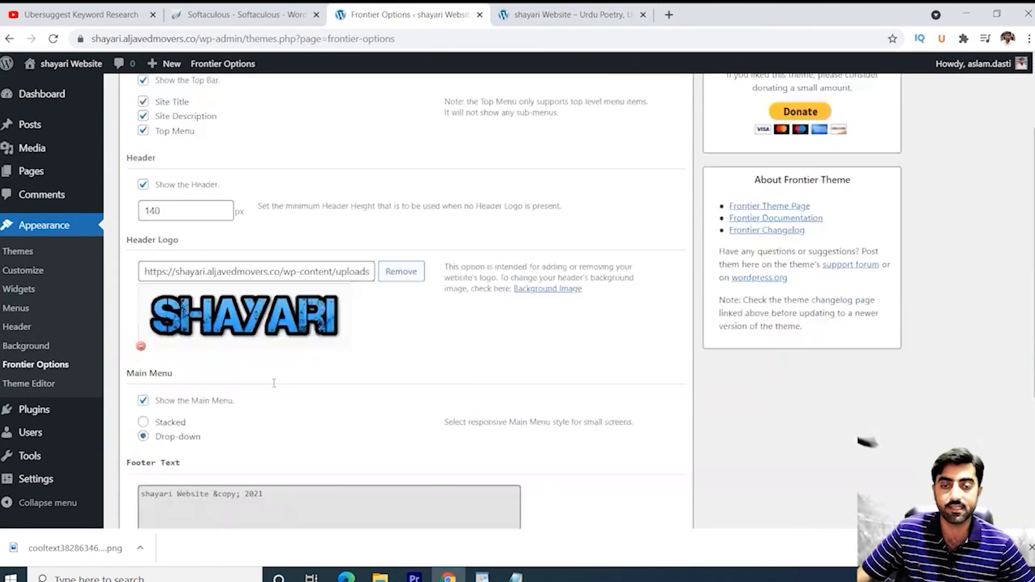
scroll(269, 375, "up", 5)
scroll(269, 375, "up", 1)
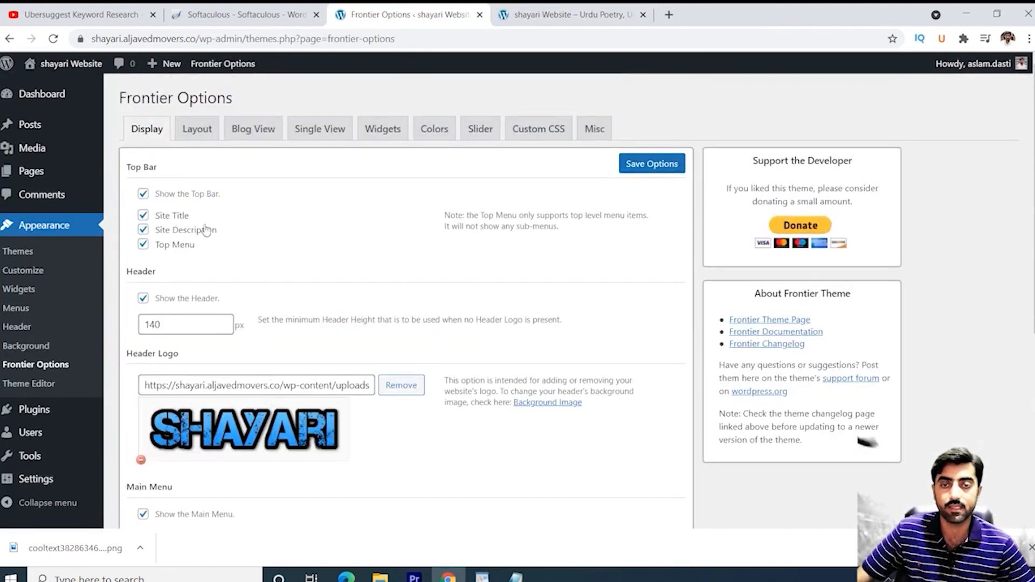
scroll(374, 436, "down", 3)
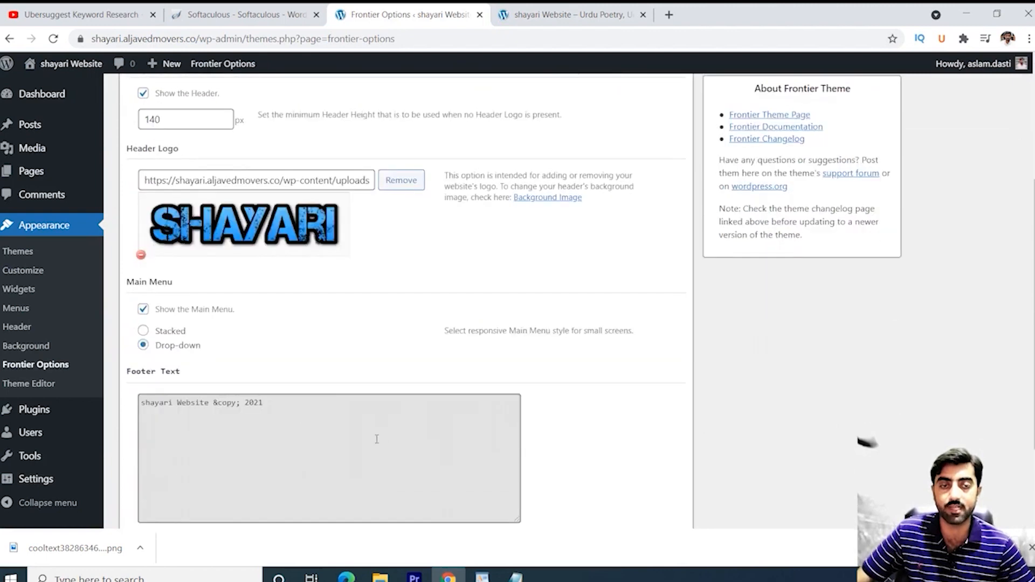
scroll(372, 435, "up", 3)
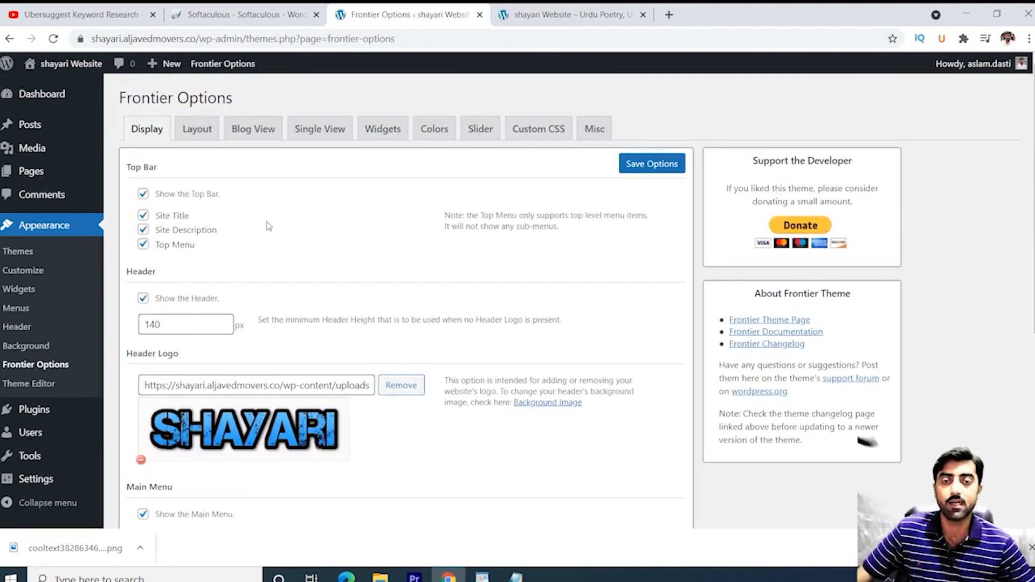
Examine the theme's main layout and container width options, comparing them with the live site
left_click(202, 134)
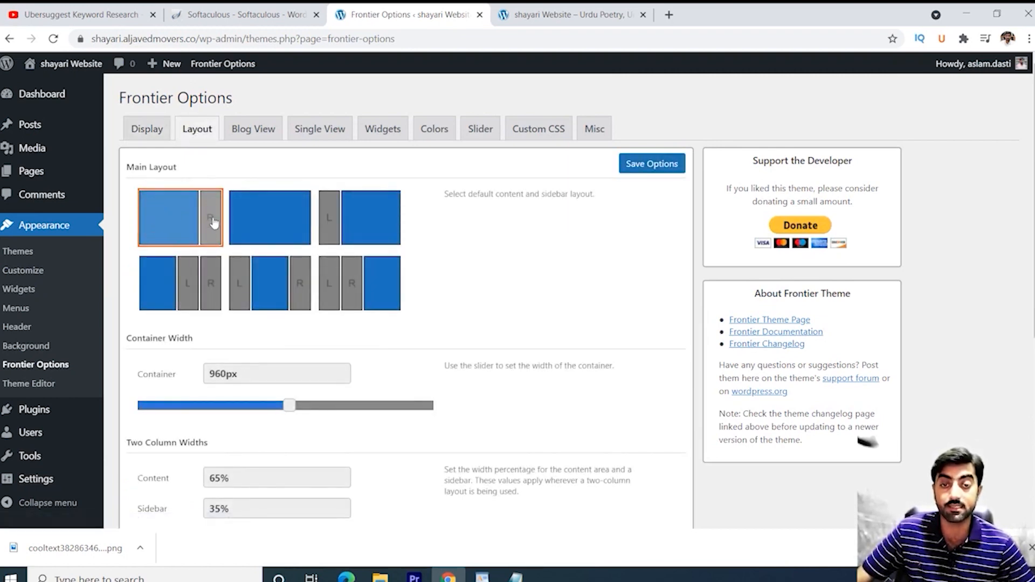
left_click(565, 14)
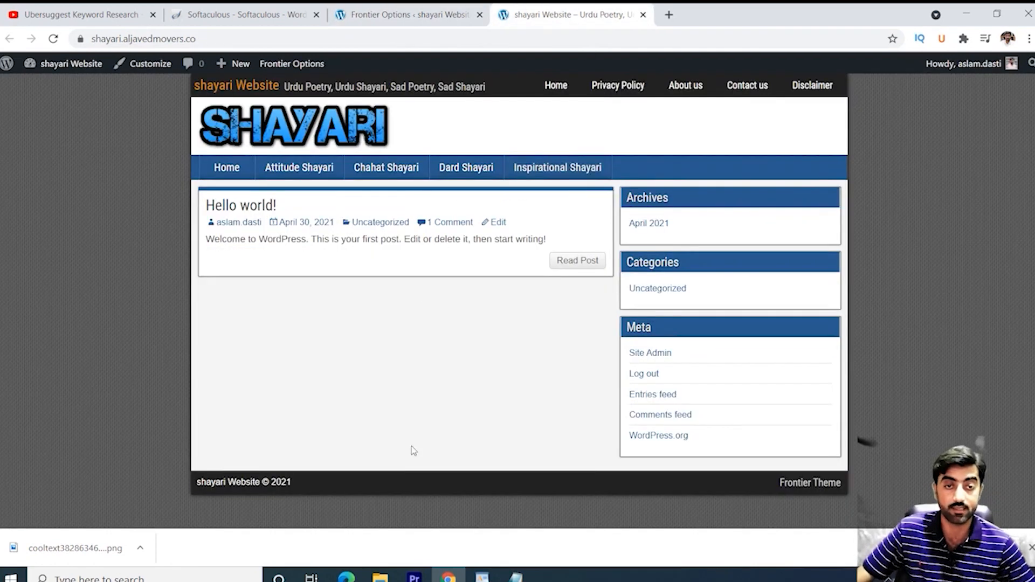
left_click(410, 14)
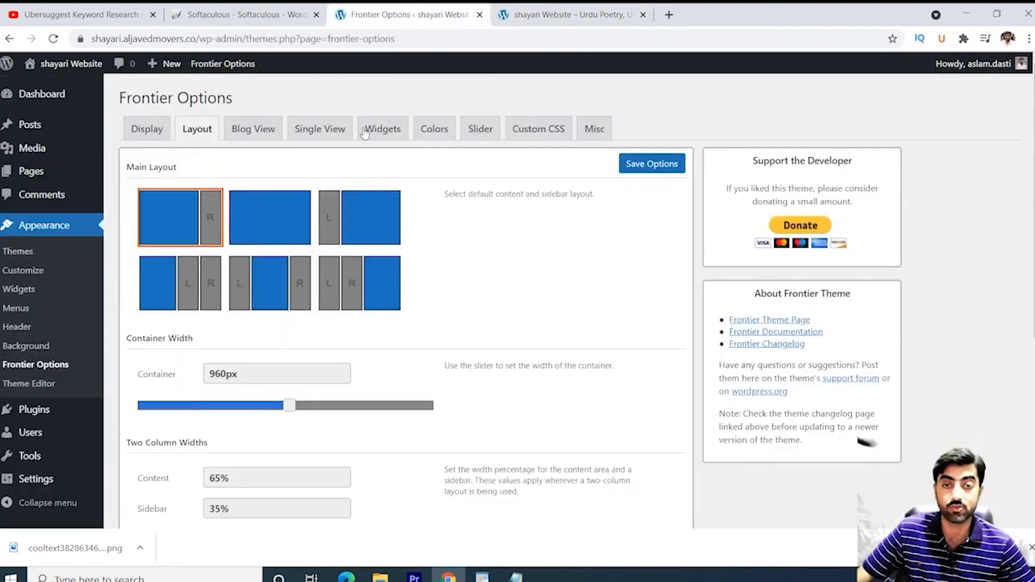
scroll(198, 248, "down", 3)
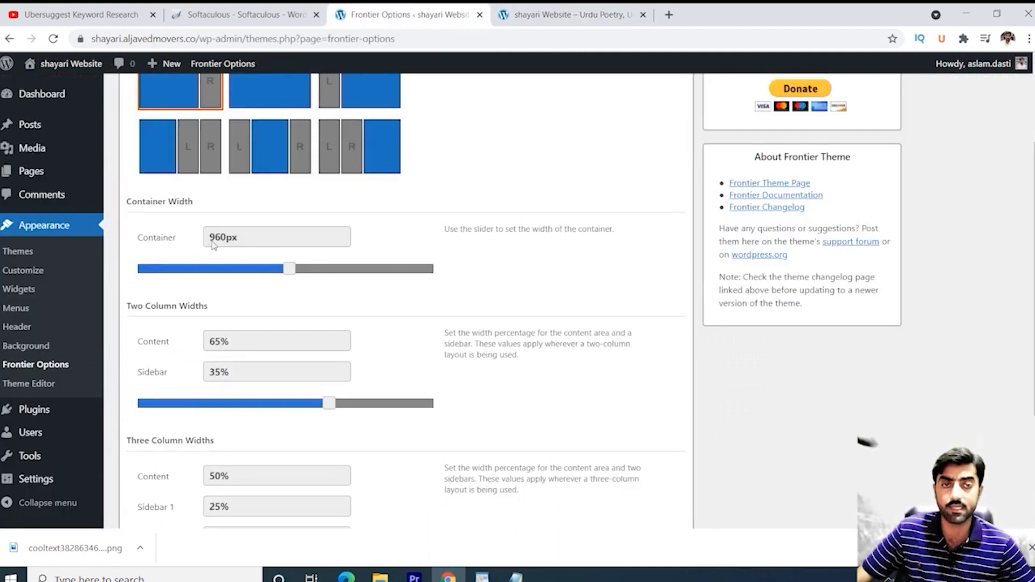
left_click(620, 16)
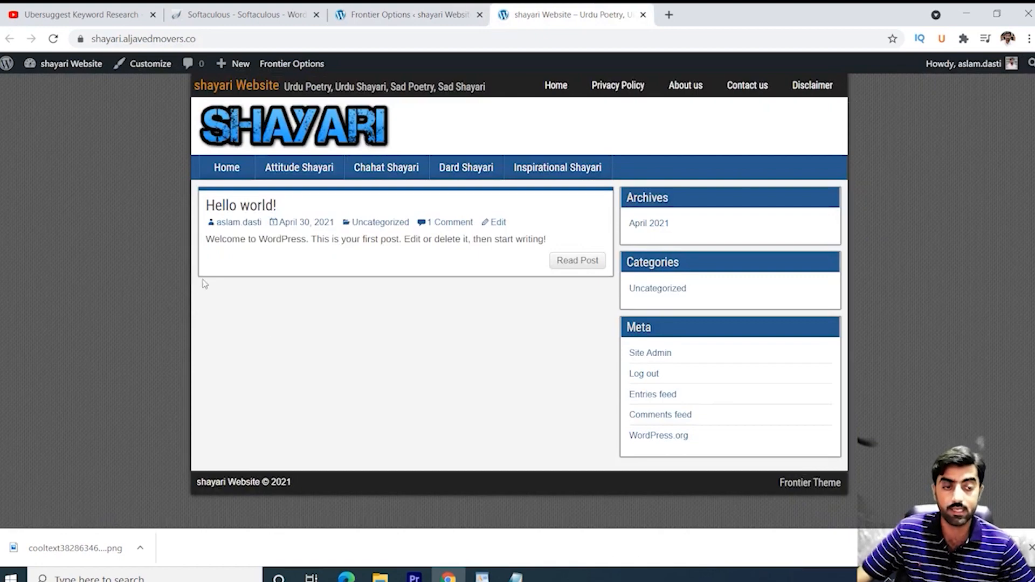
left_click(420, 15)
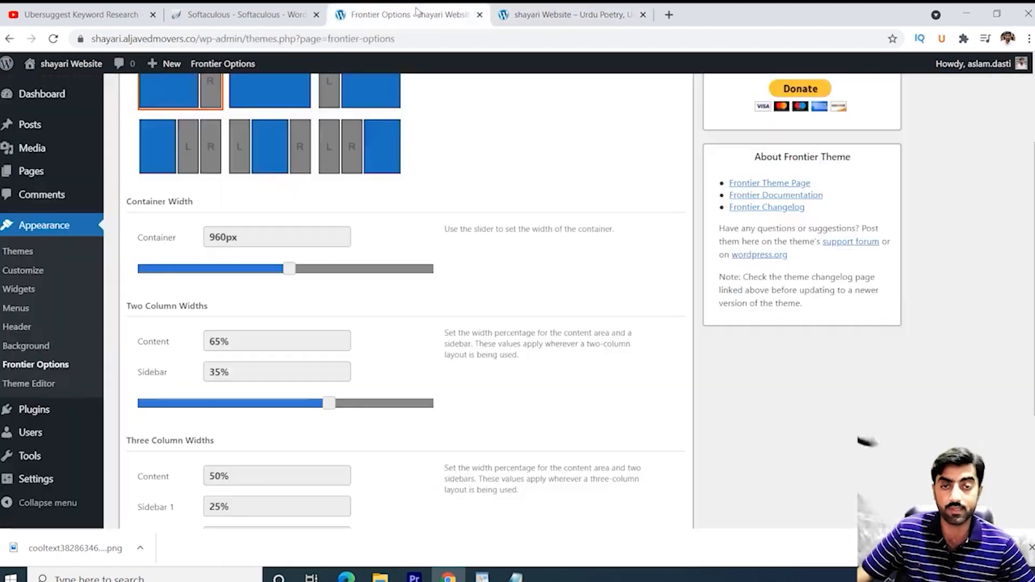
left_click(580, 15)
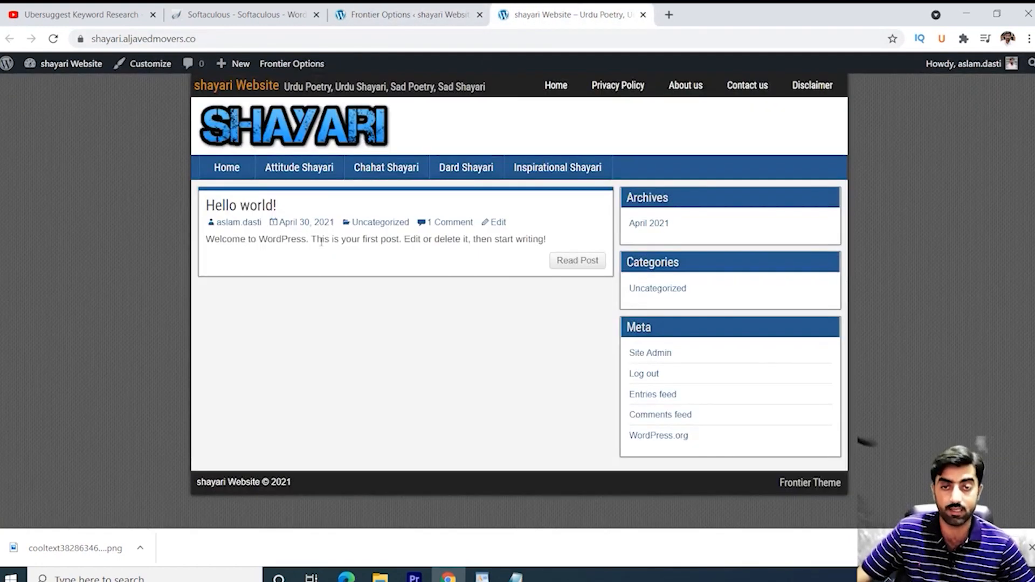
left_click(407, 14)
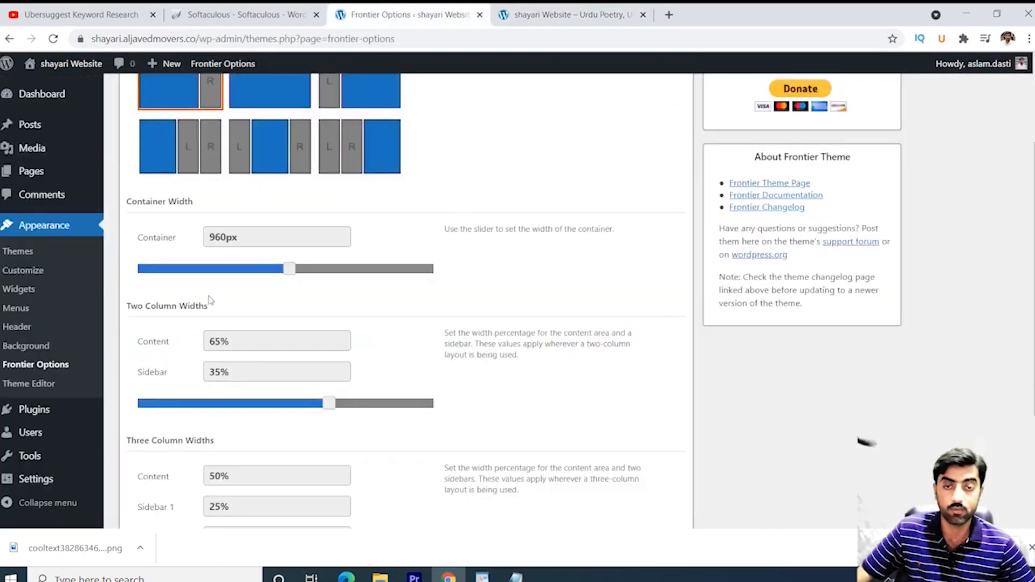
Set the layout's container width to 1122px, save the options, and reload the live site to check it
left_click_drag(291, 272, 343, 272)
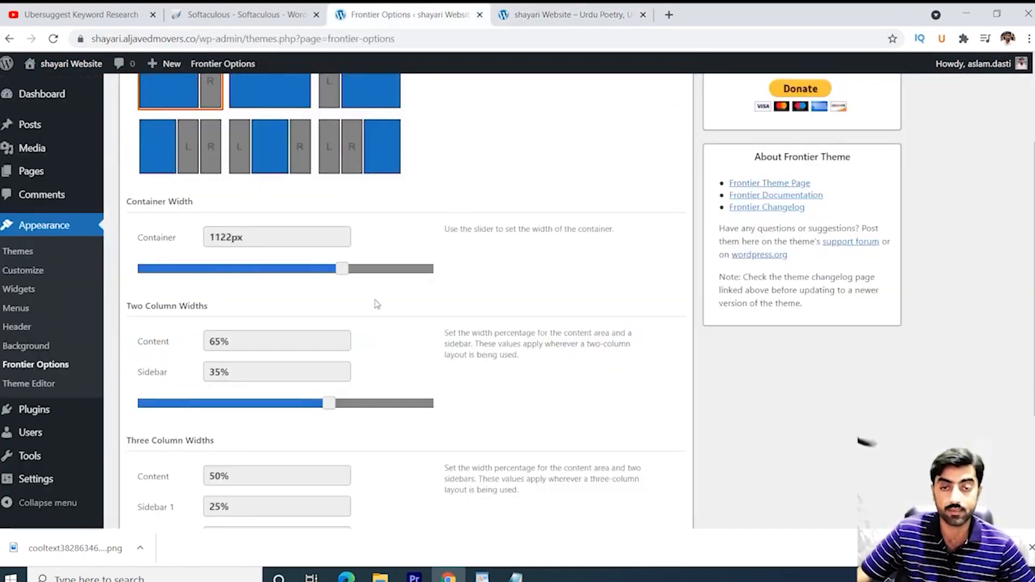
scroll(407, 300, "down", 1)
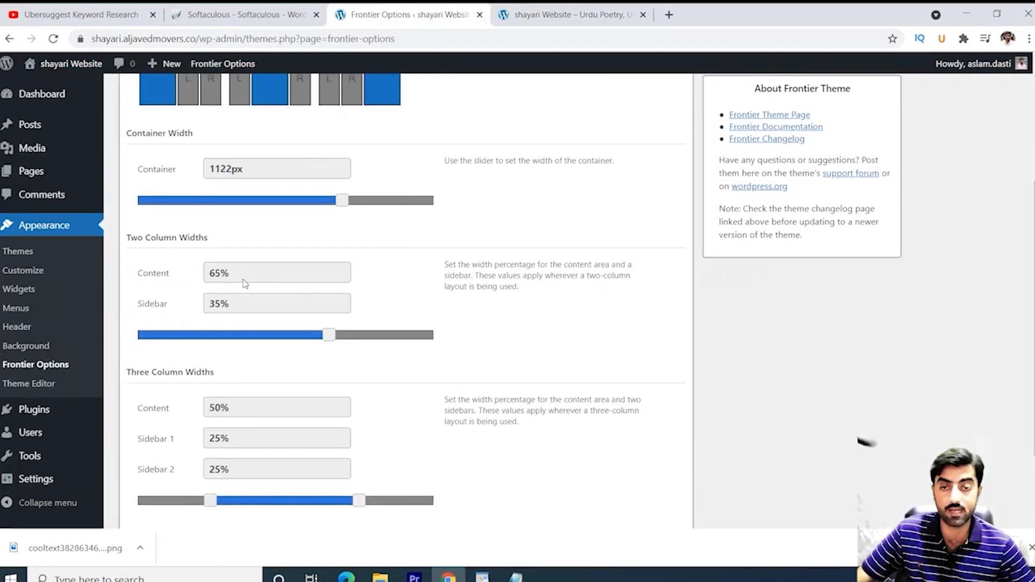
scroll(274, 285, "down", 2)
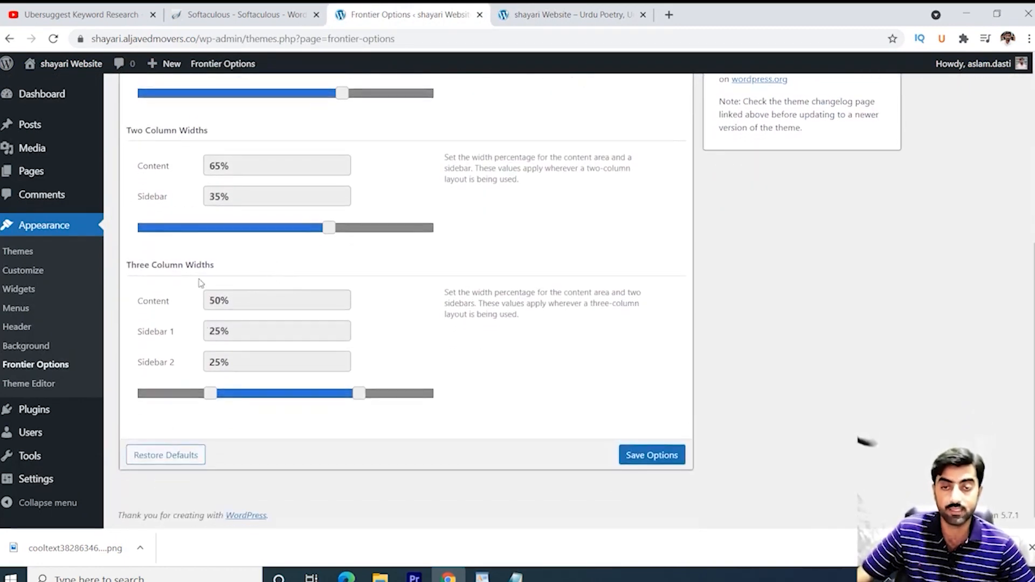
left_click(651, 458)
key("ctrl+Tab")
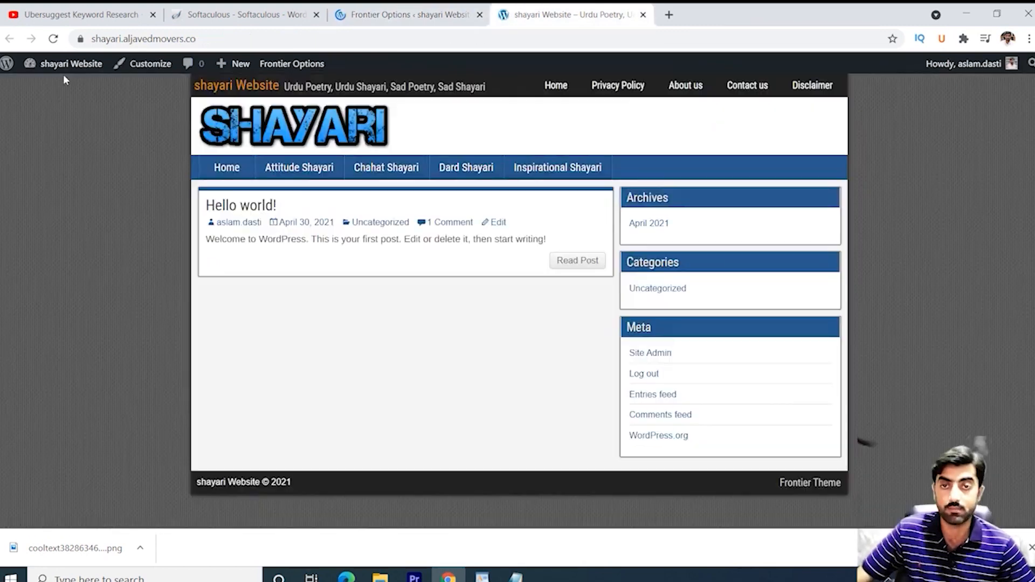
left_click(53, 39)
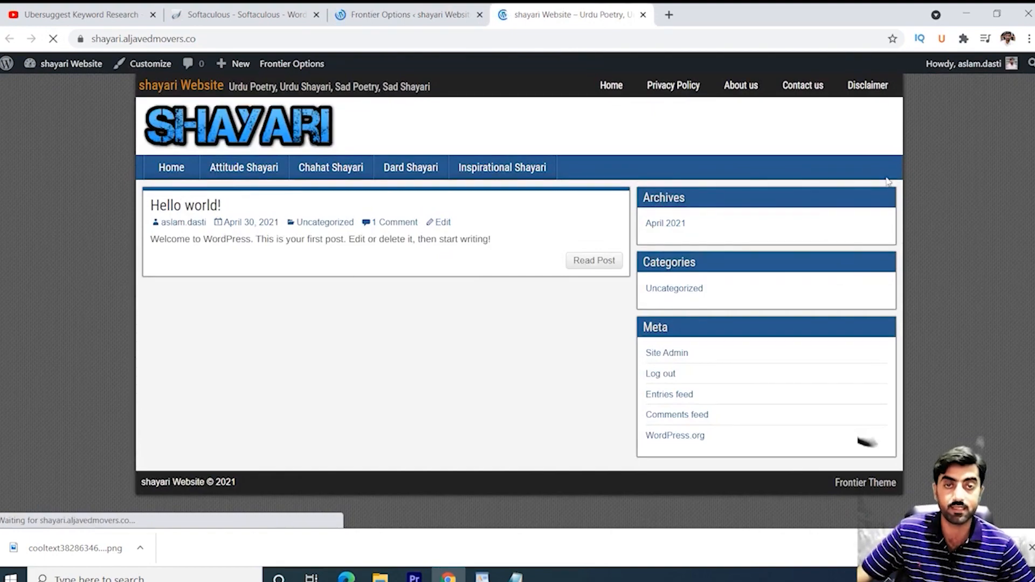
Set the container width to 1204px, save the options, and reload the live site to check it
left_click(404, 15)
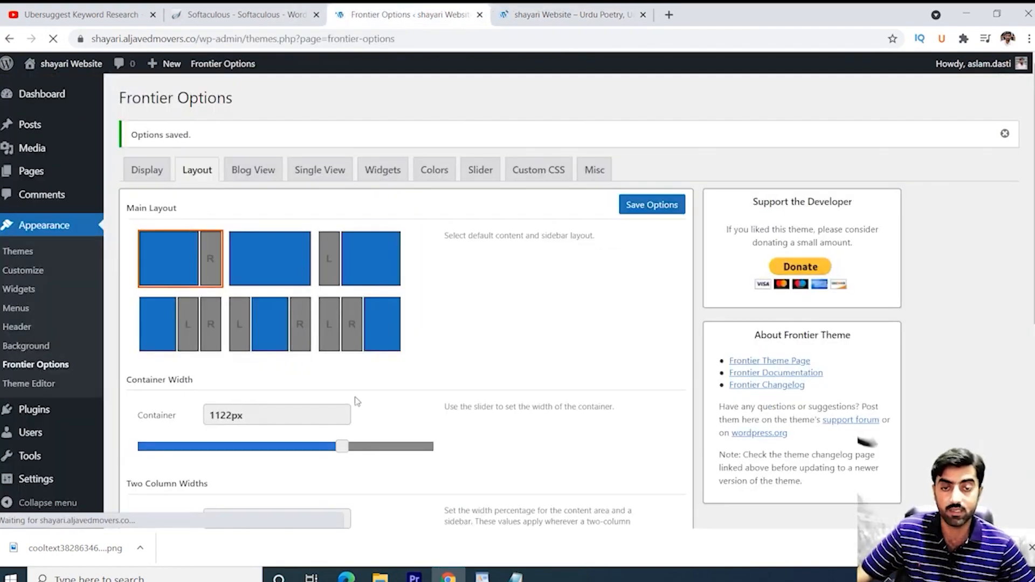
left_click(655, 142)
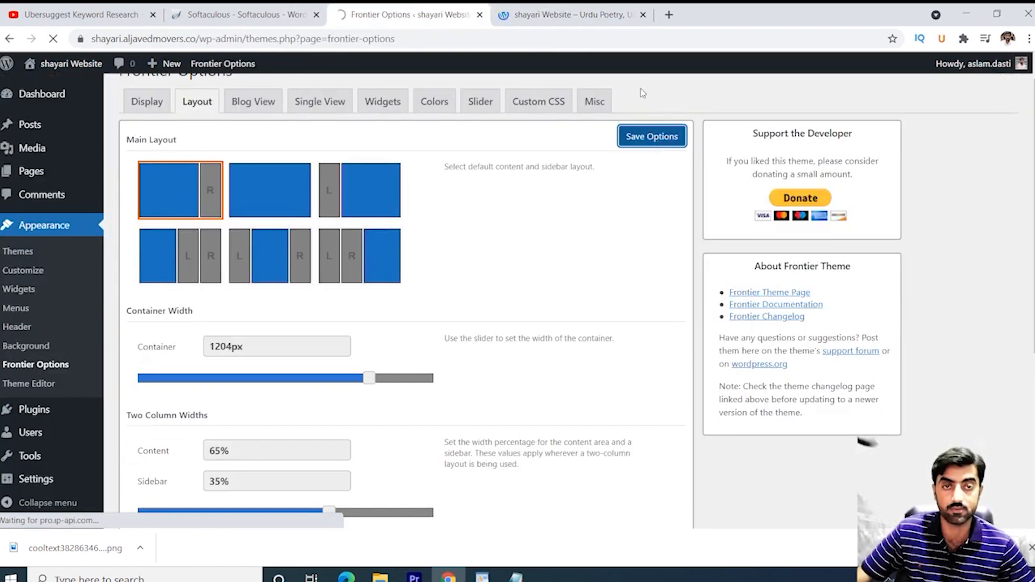
left_click(571, 14)
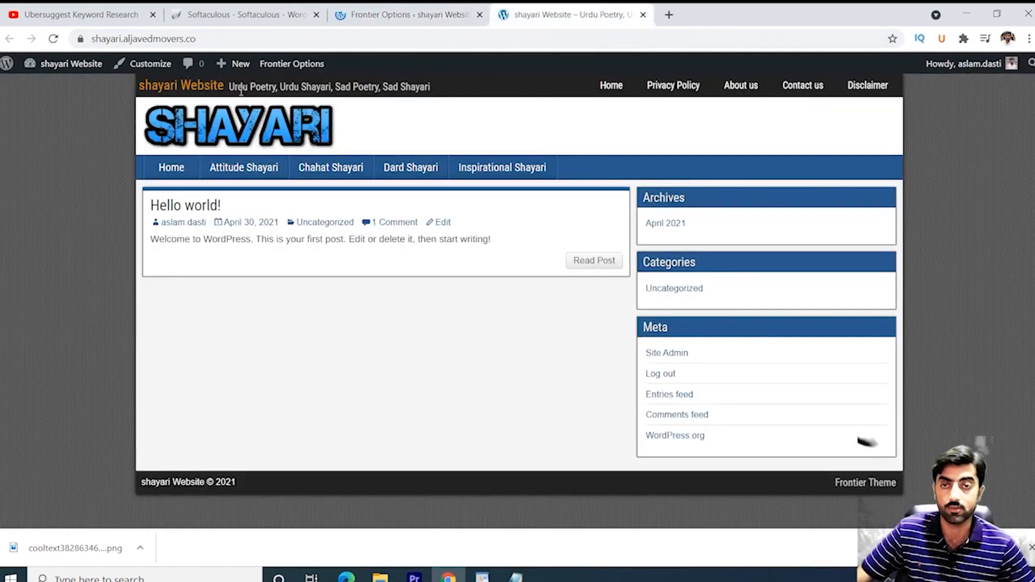
left_click(53, 39)
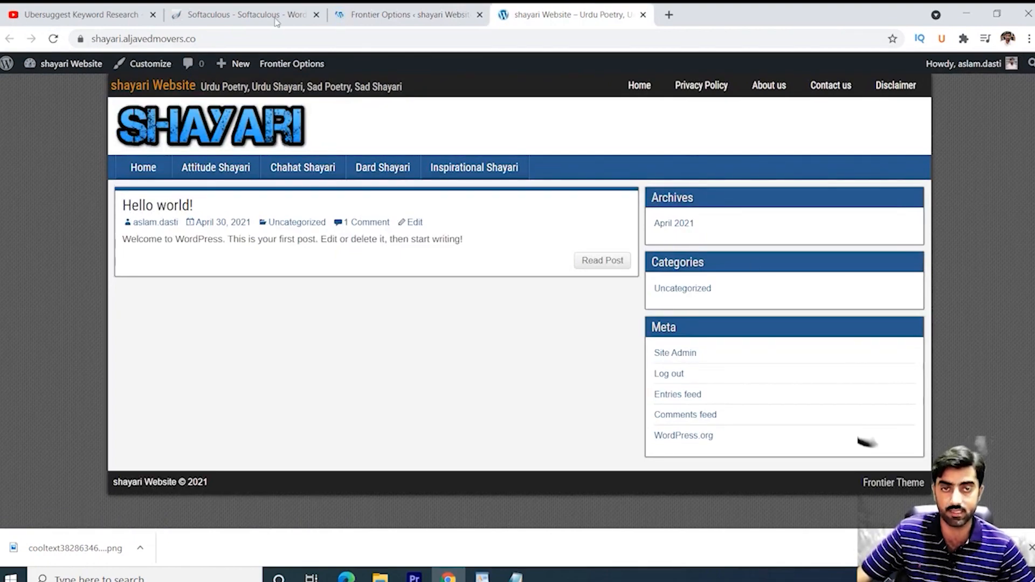
Review the column width settings, save the layout options again, and open the blog view options
left_click(372, 15)
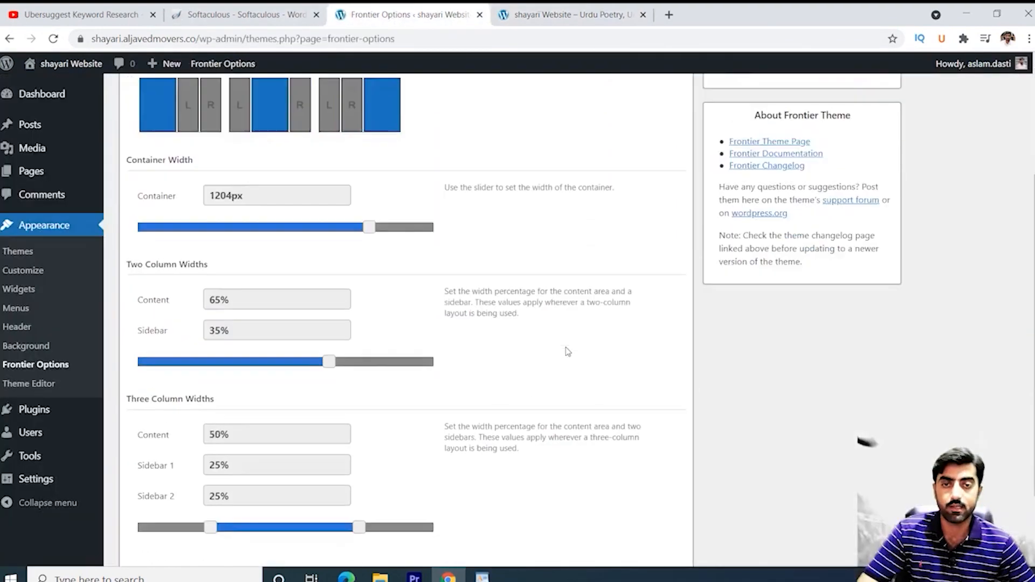
scroll(567, 352, "down", 2)
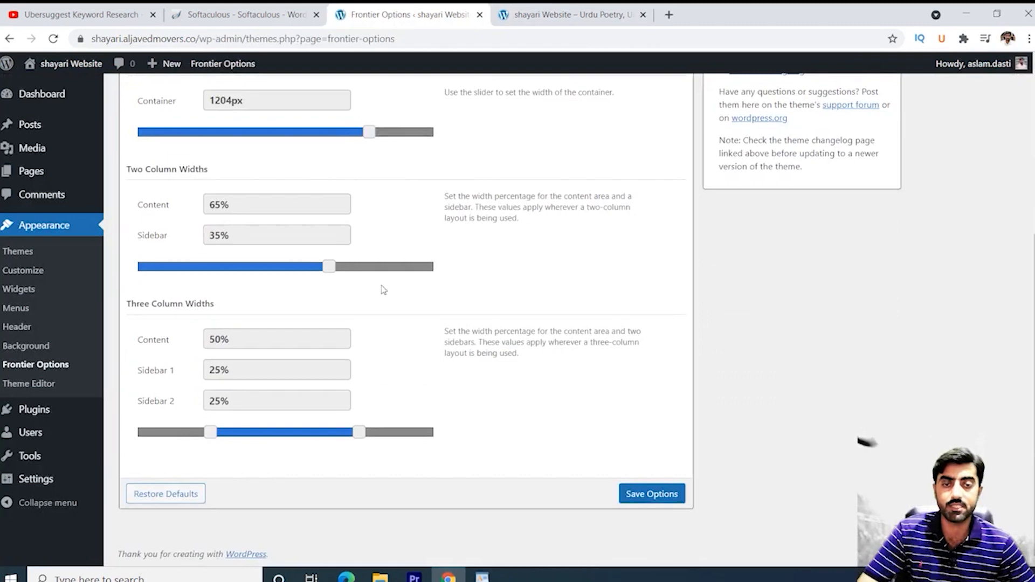
left_click(656, 502)
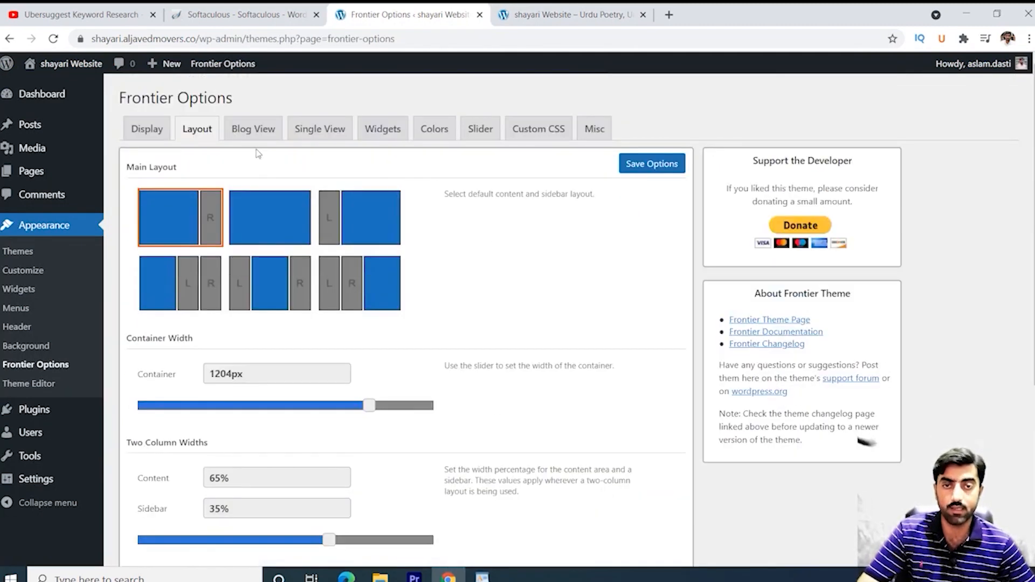
left_click(252, 132)
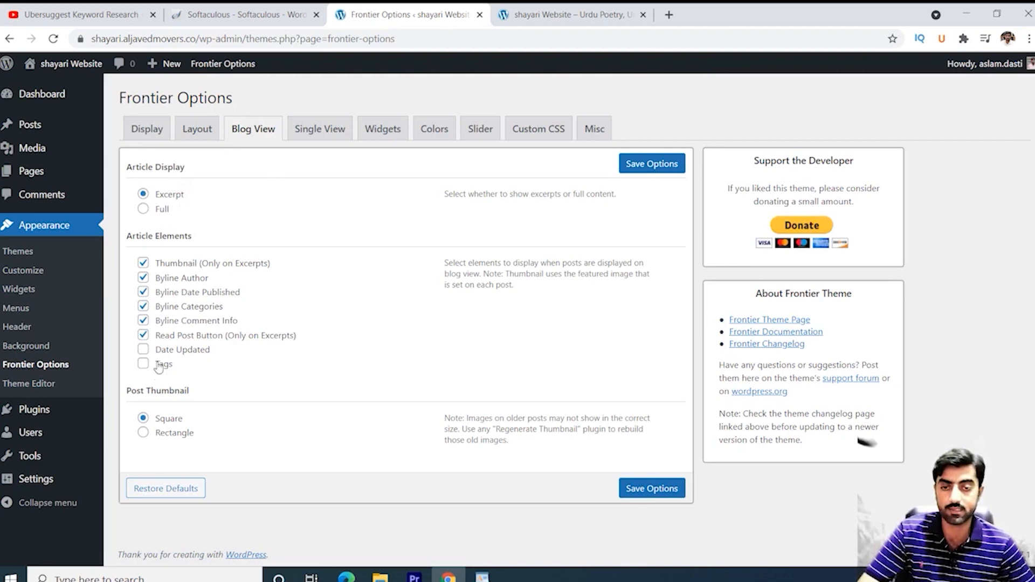
left_click(142, 350)
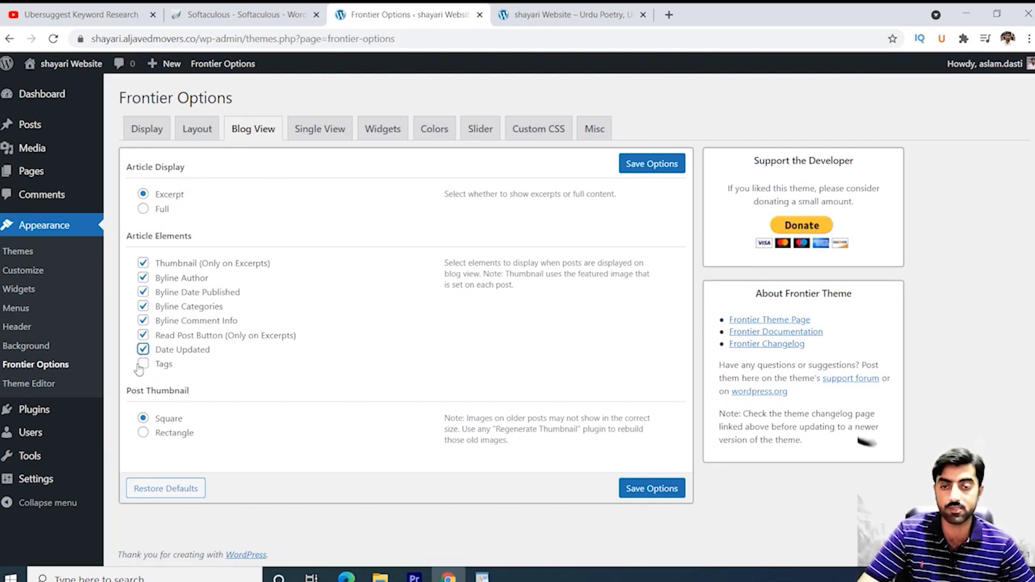
left_click(142, 364)
left_click(143, 350)
left_click(143, 364)
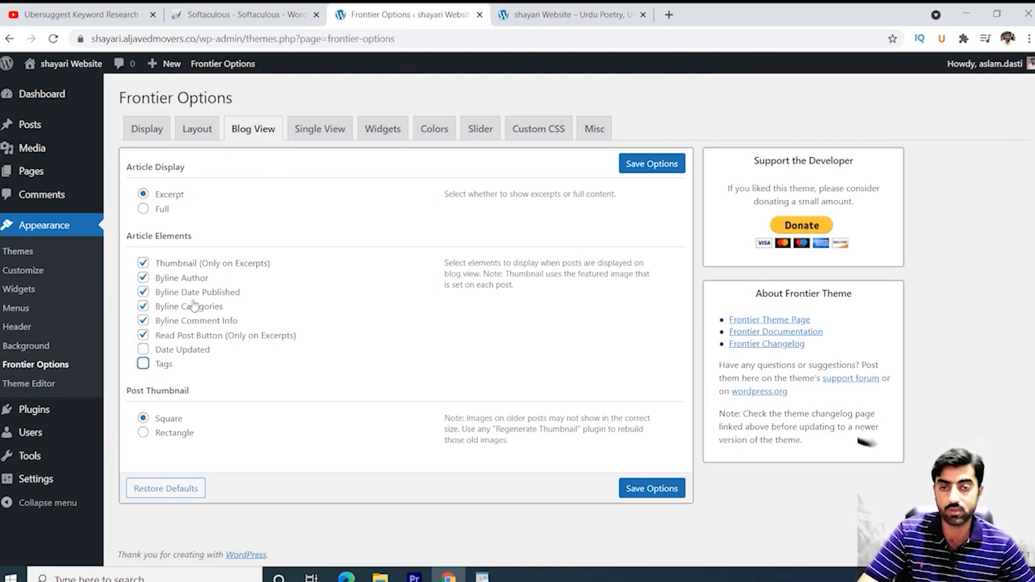
Turn off the byline author in the blog view and enable the author box for posts in the single view
left_click(145, 279)
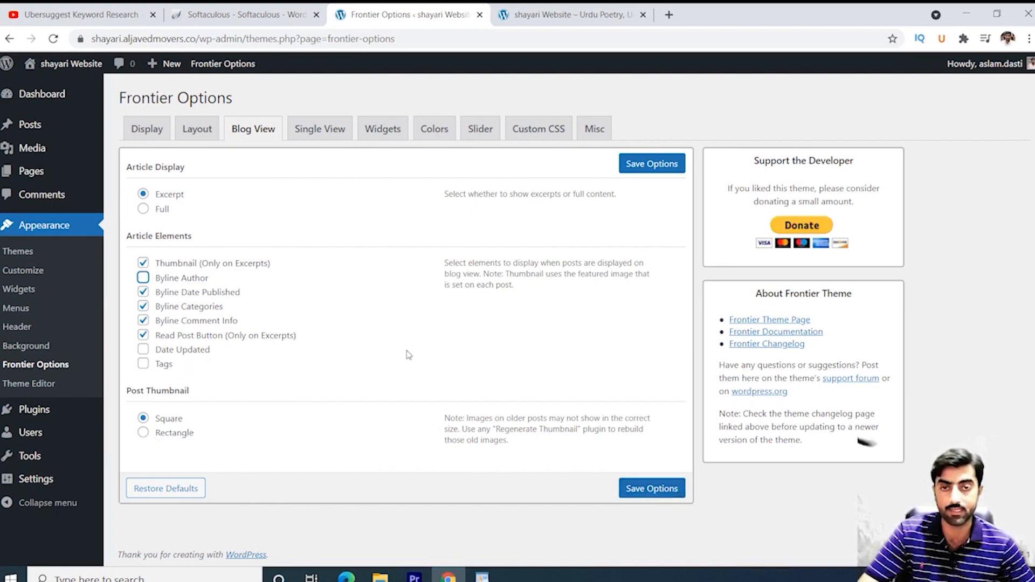
left_click(317, 132)
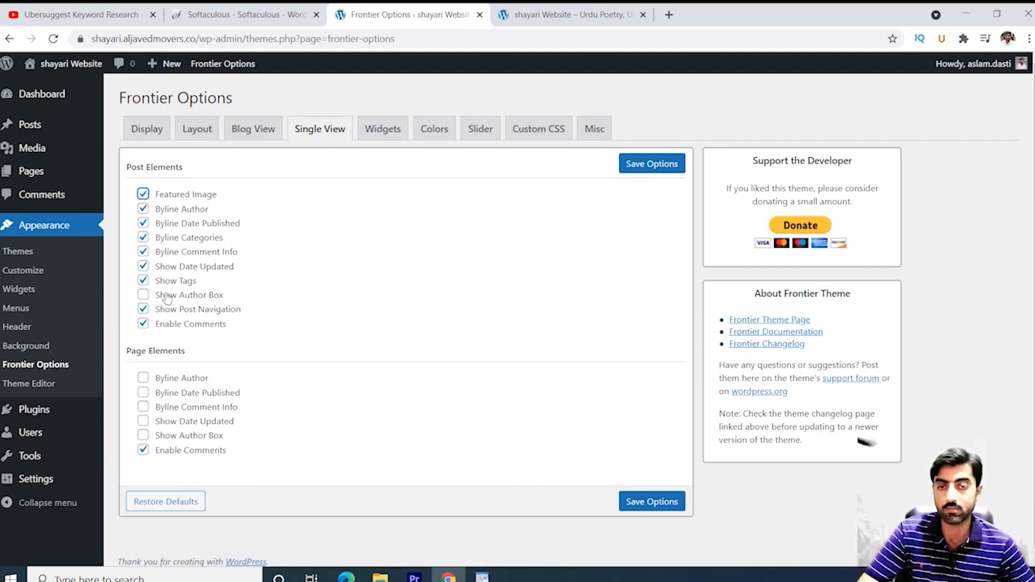
left_click(143, 296)
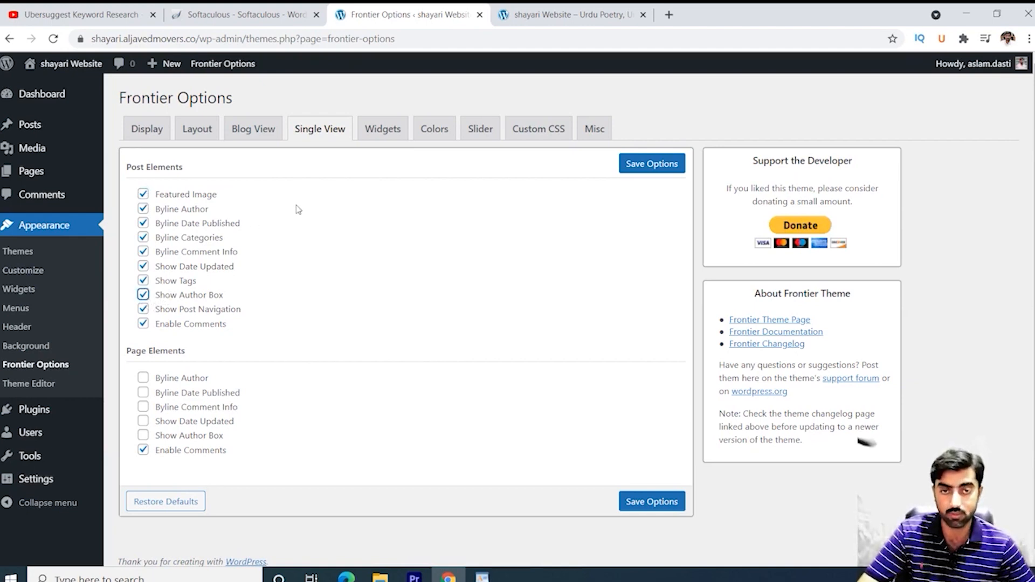
Review the theme's widget area options and custom color options
left_click(385, 131)
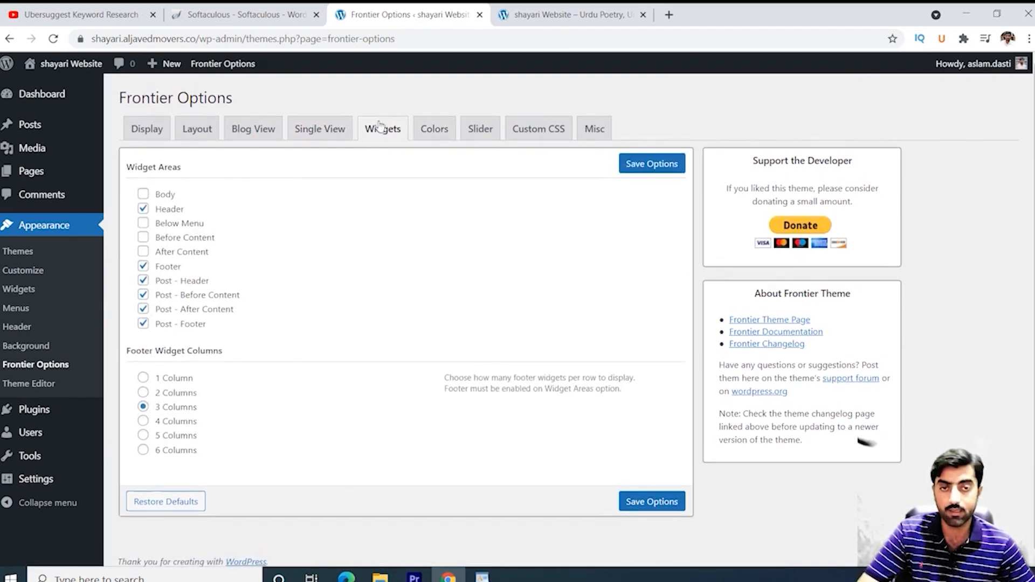
left_click(440, 133)
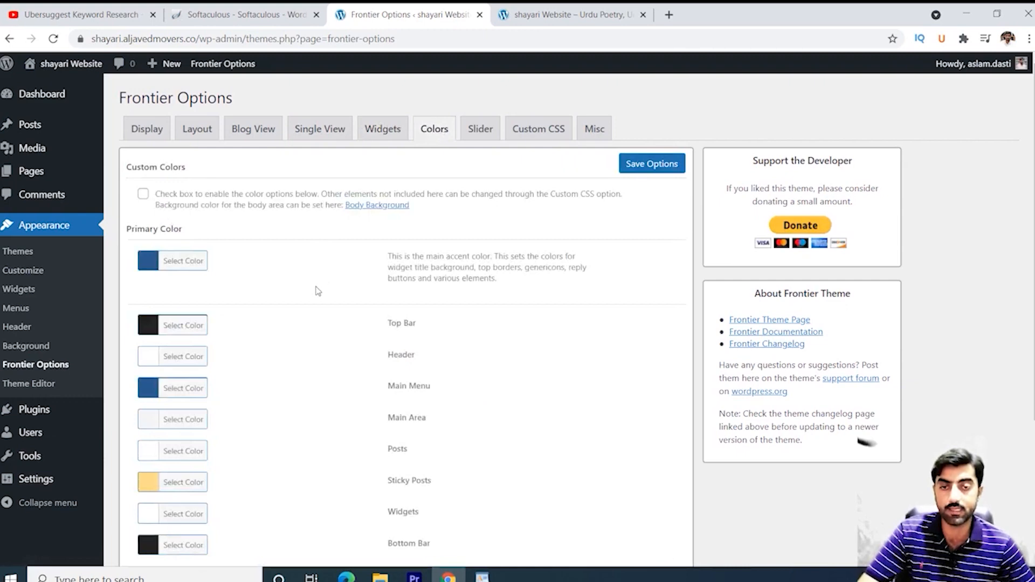
scroll(317, 290, "down", 3)
scroll(282, 300, "up", 3)
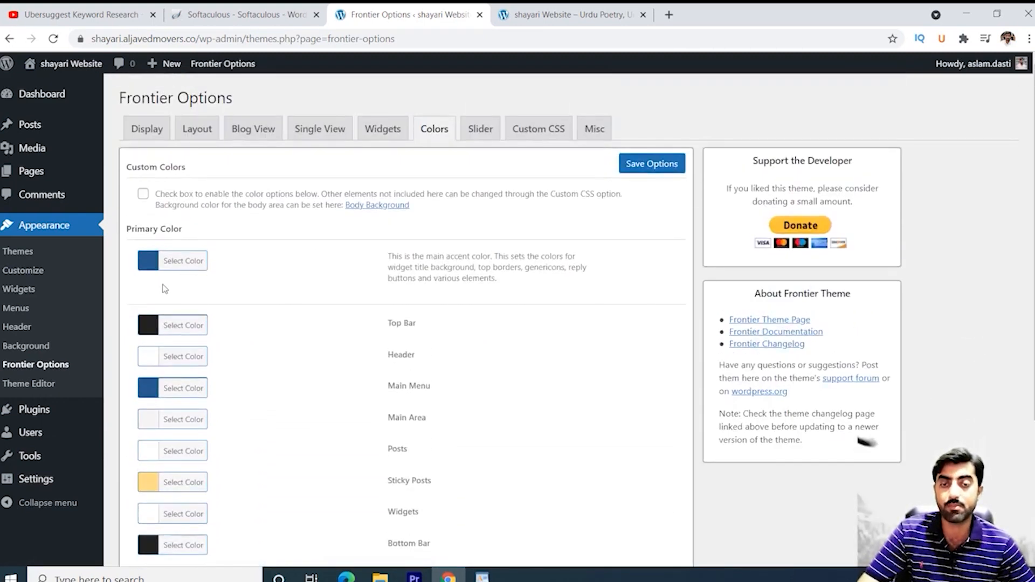
scroll(265, 330, "down", 3)
scroll(265, 330, "up", 3)
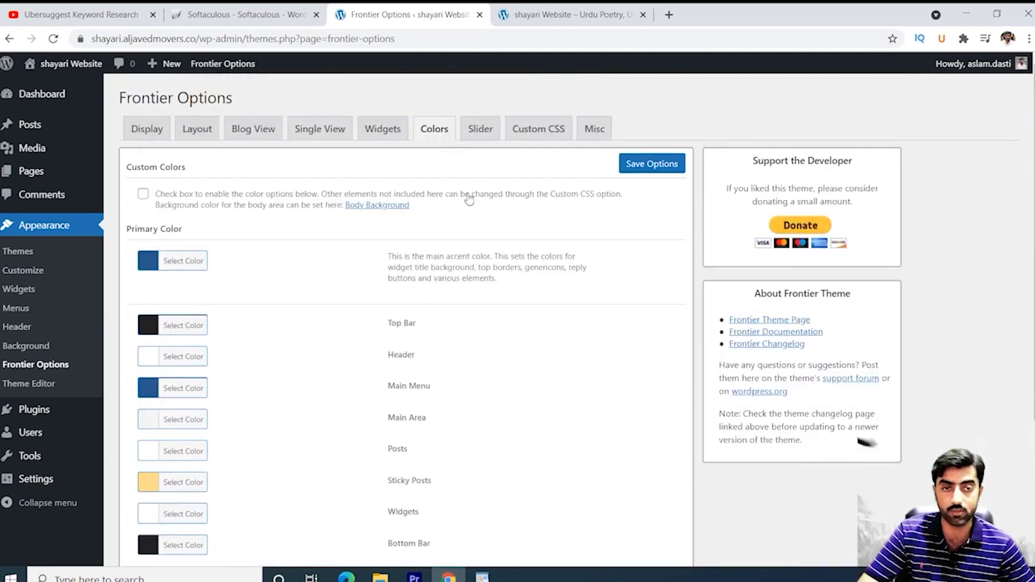
Activate the slider for the front page and posts page, and review its remaining settings
left_click(480, 130)
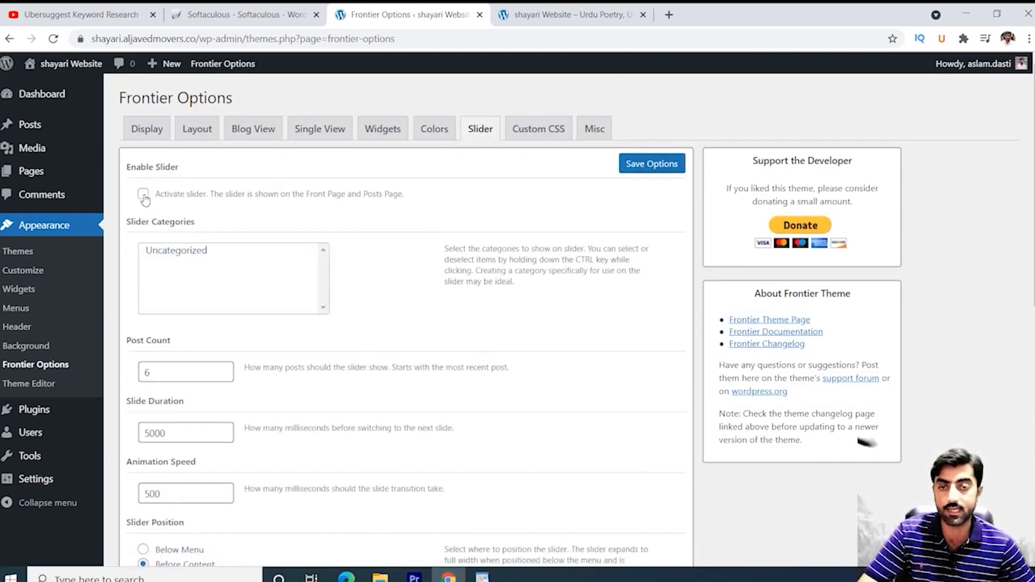
left_click(143, 195)
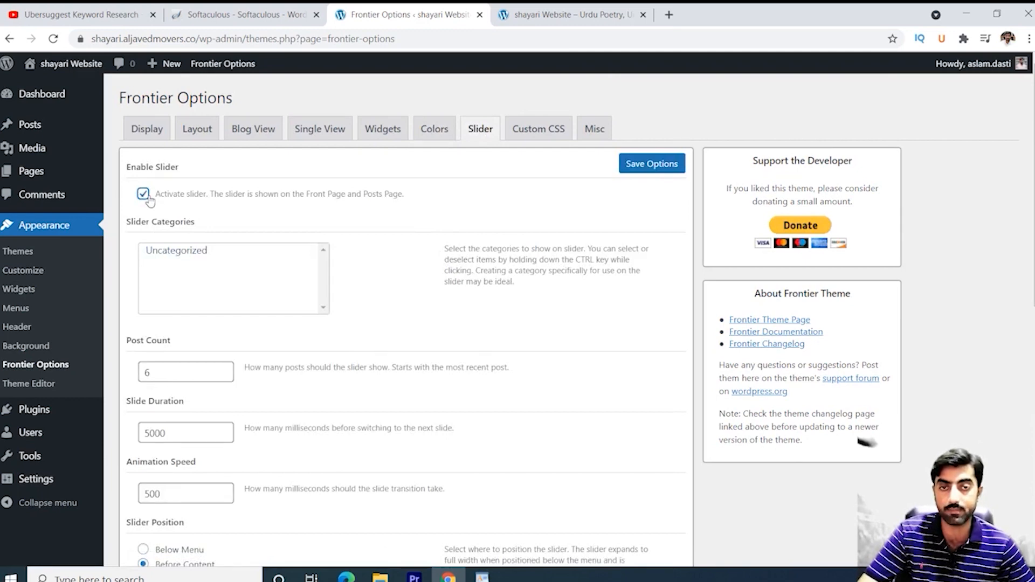
left_click(588, 14)
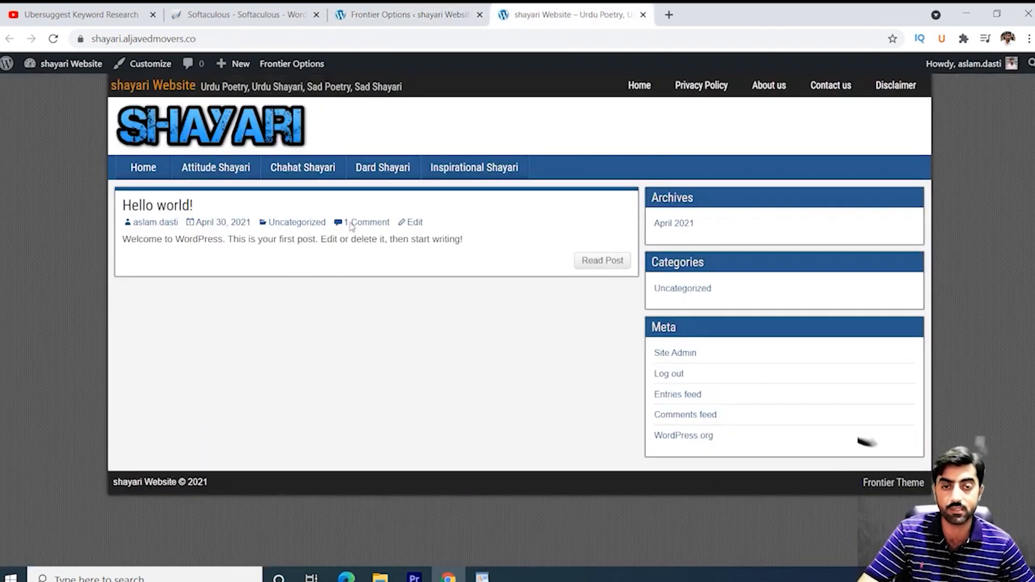
left_click(381, 16)
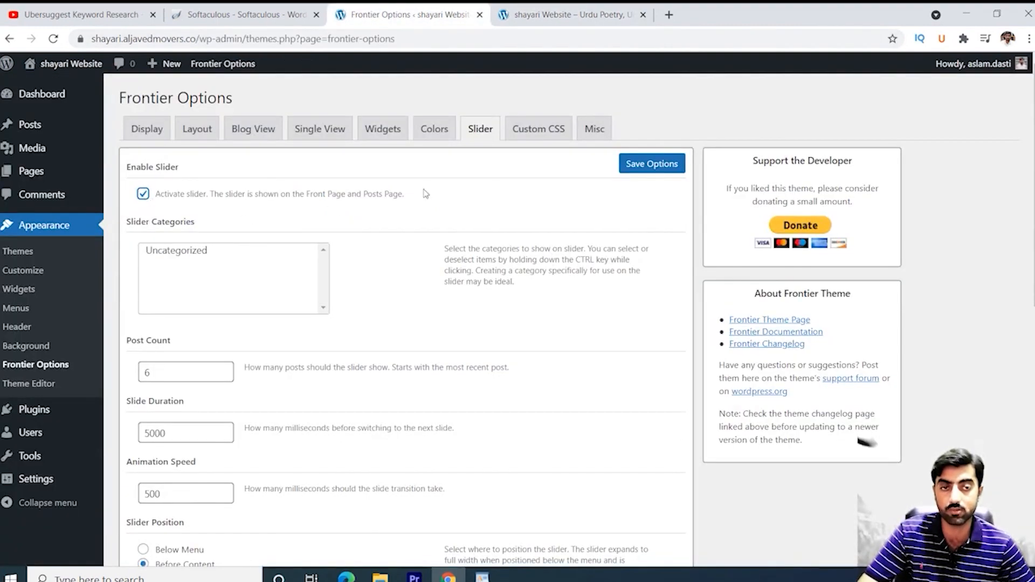
scroll(467, 325, "down", 3)
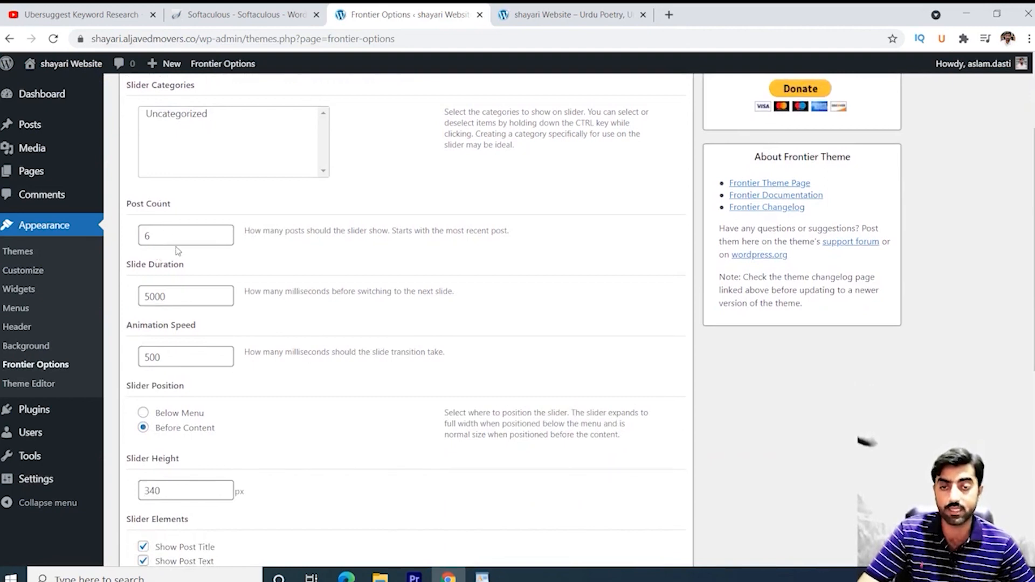
scroll(210, 318, "down", 8)
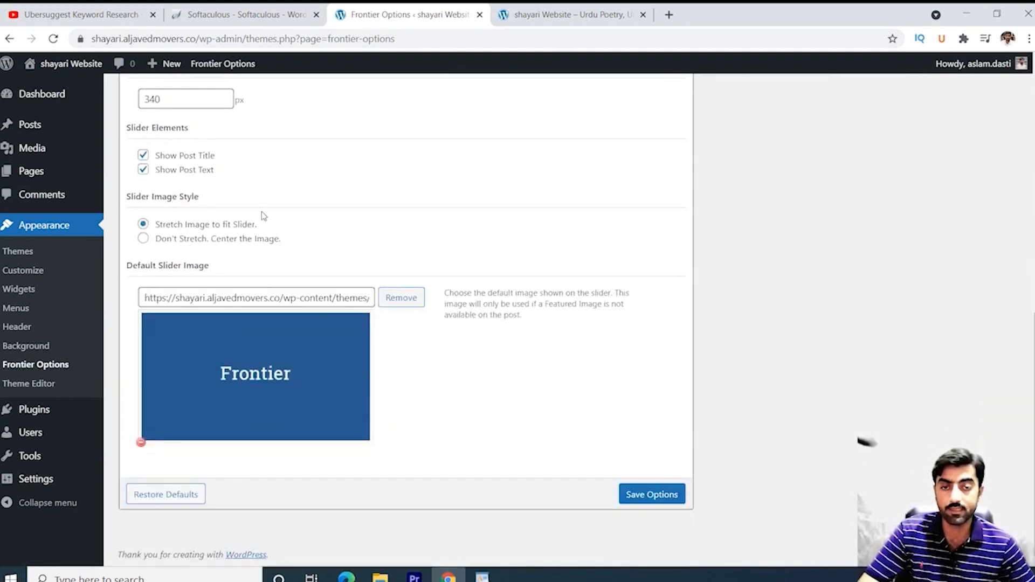
scroll(589, 393, "up", 8)
scroll(639, 417, "down", 8)
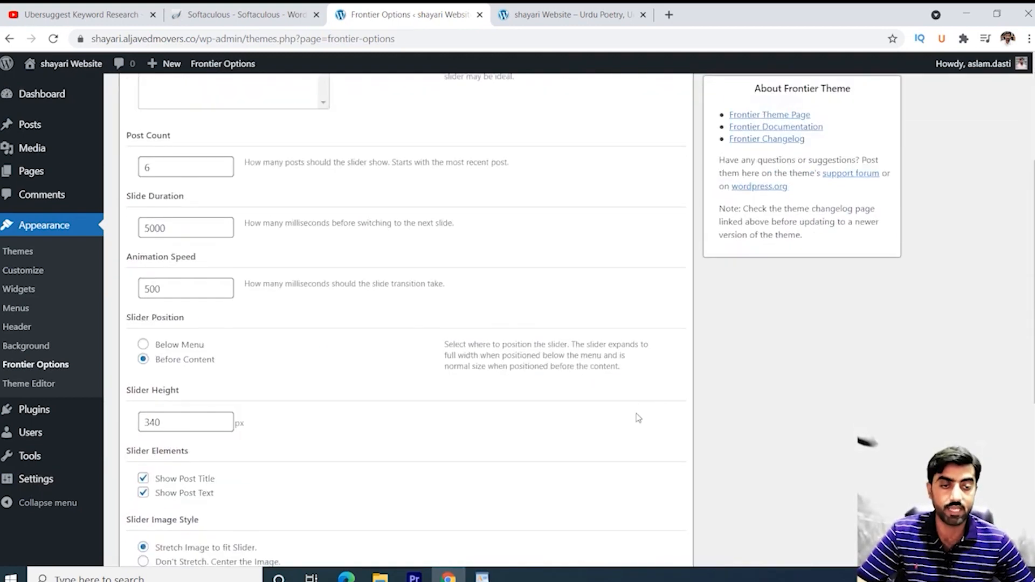
scroll(609, 432, "up", 8)
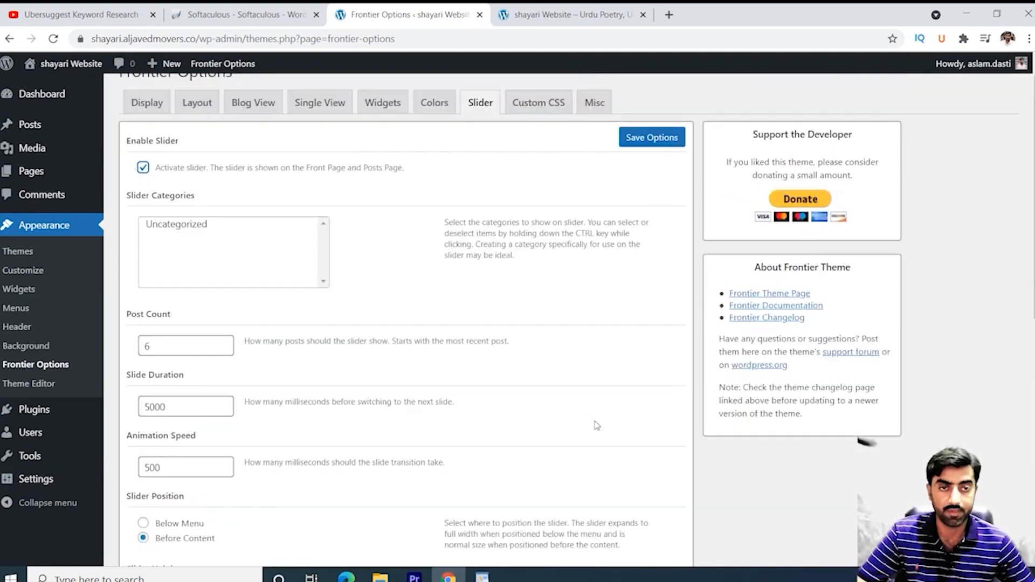
Look over the theme's custom CSS and miscellaneous options
left_click(515, 128)
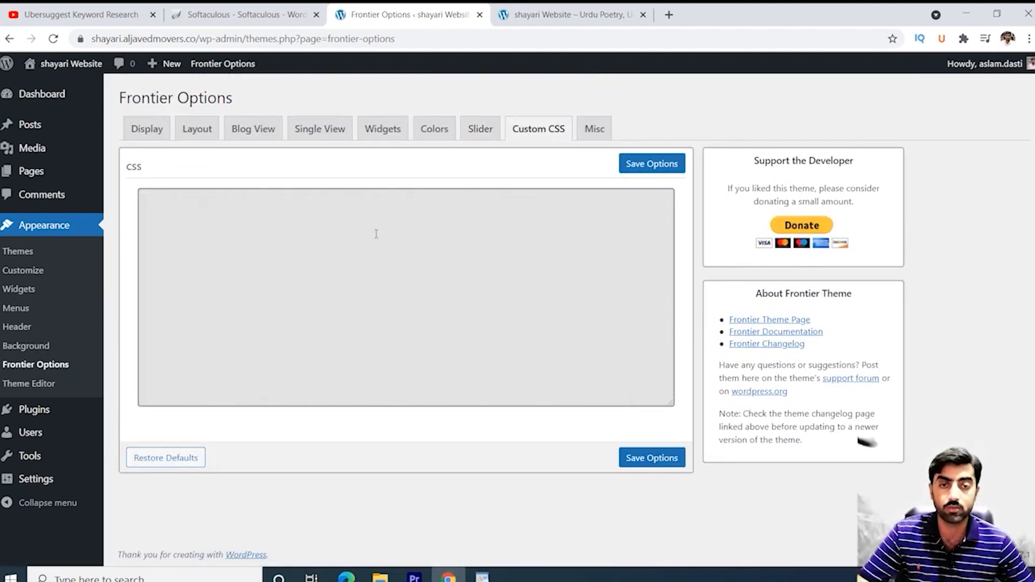
left_click(588, 132)
scroll(328, 273, "down", 1)
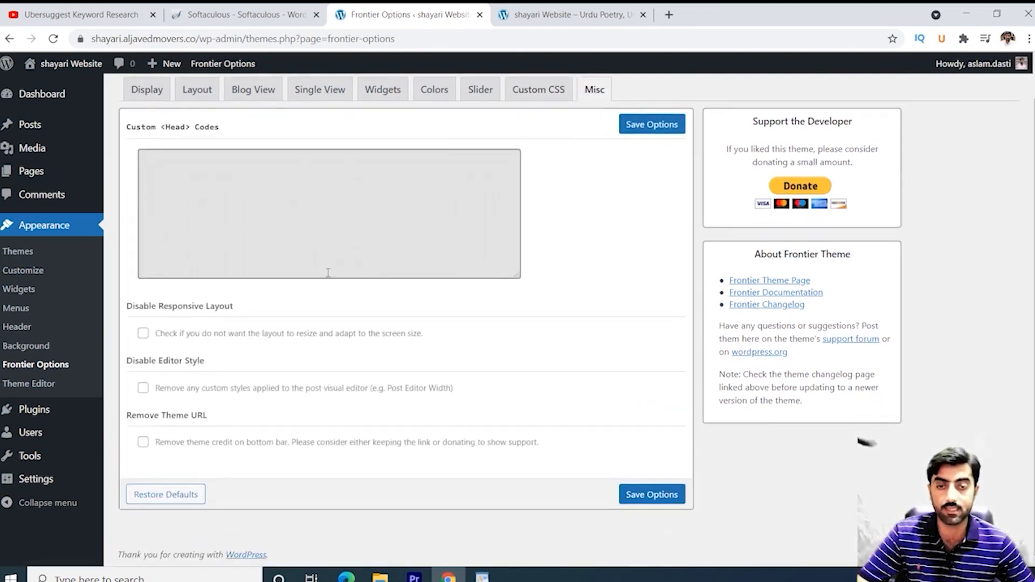
scroll(279, 312, "up", 1)
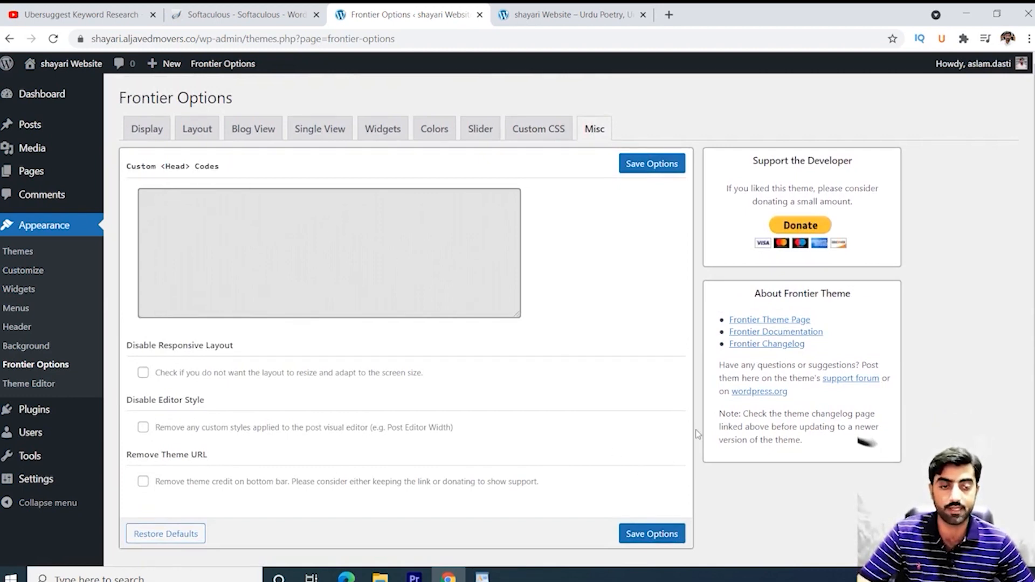
Save the theme options and reload the live site to check the slider
left_click(654, 540)
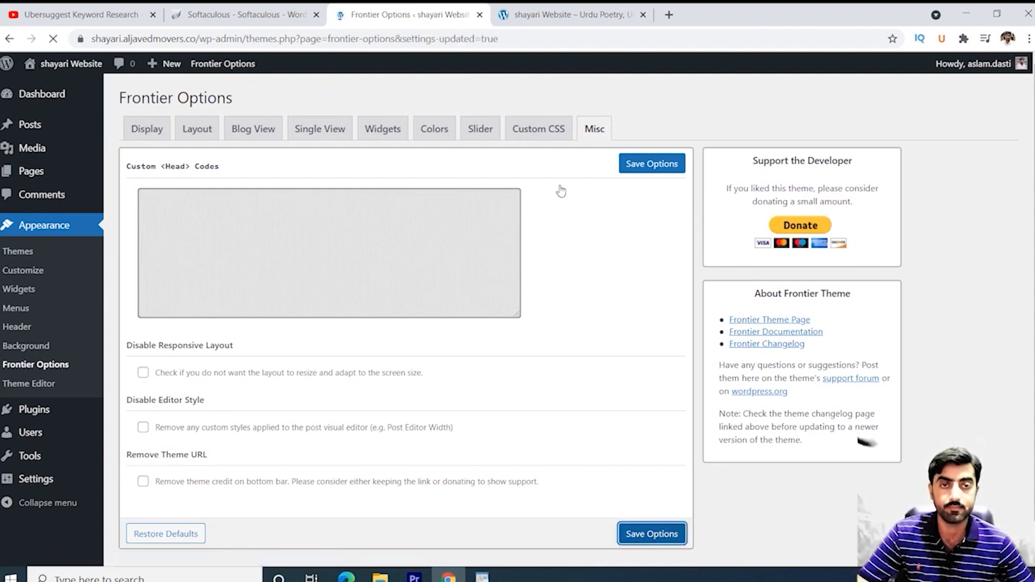
left_click(572, 15)
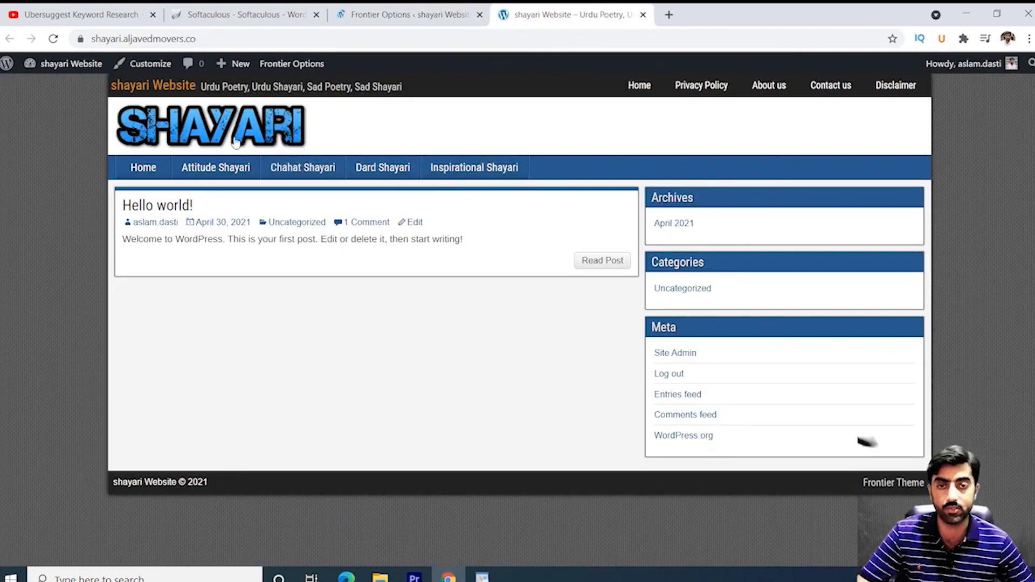
left_click(56, 42)
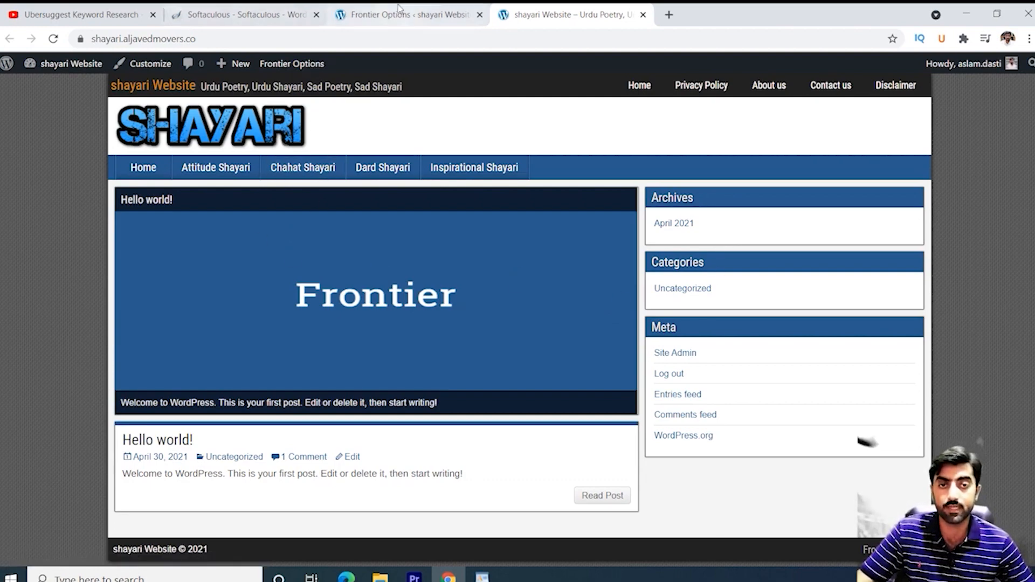
Open the site's widget settings and delete the Archives widget from the right sidebar
left_click(377, 14)
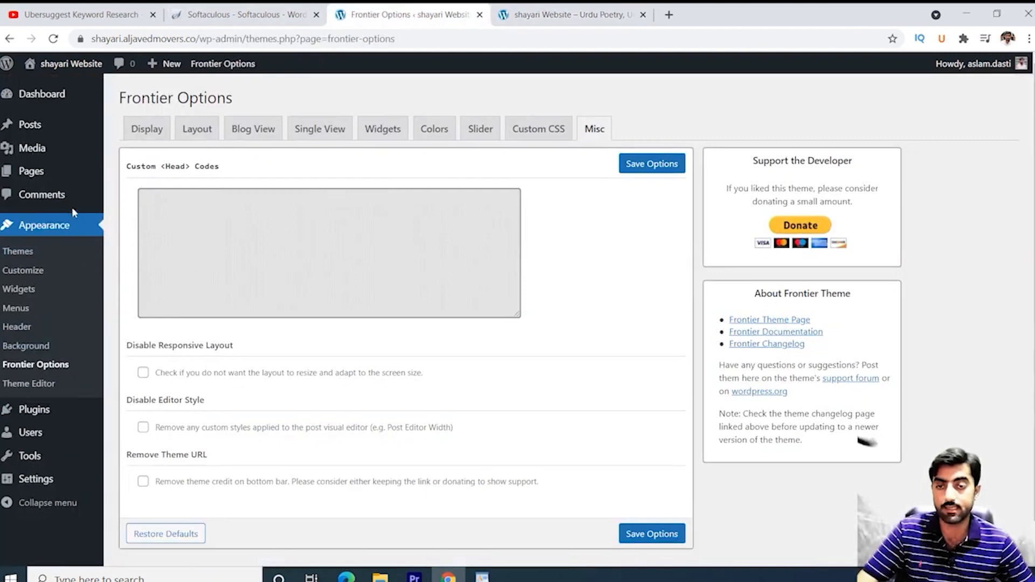
left_click(20, 291)
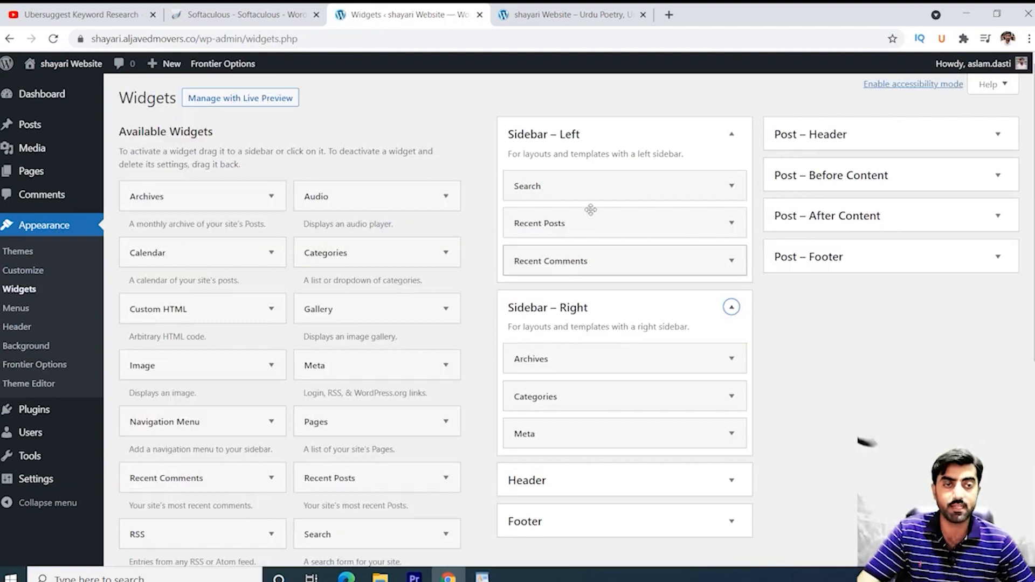
left_click(612, 15)
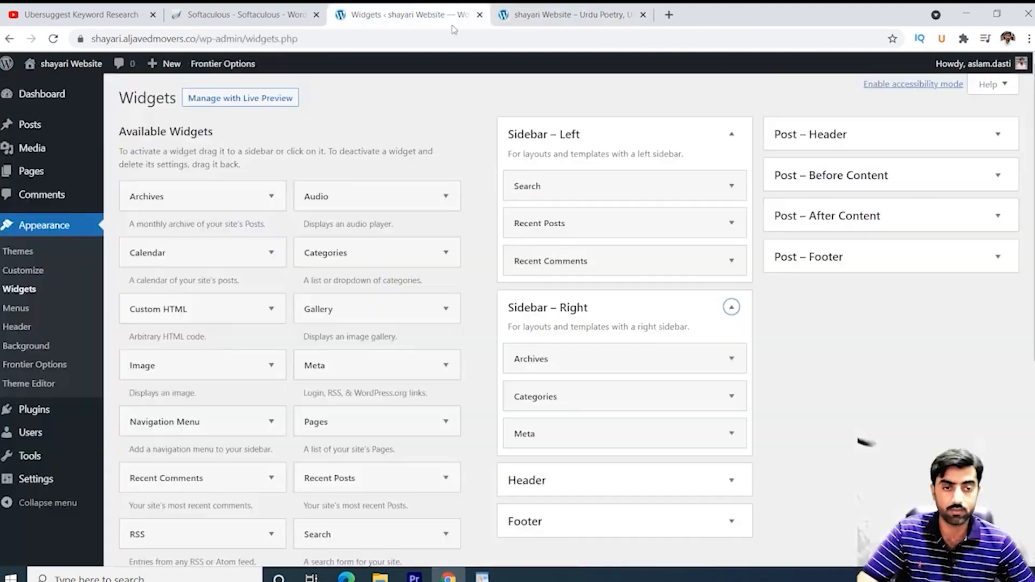
left_click(420, 15)
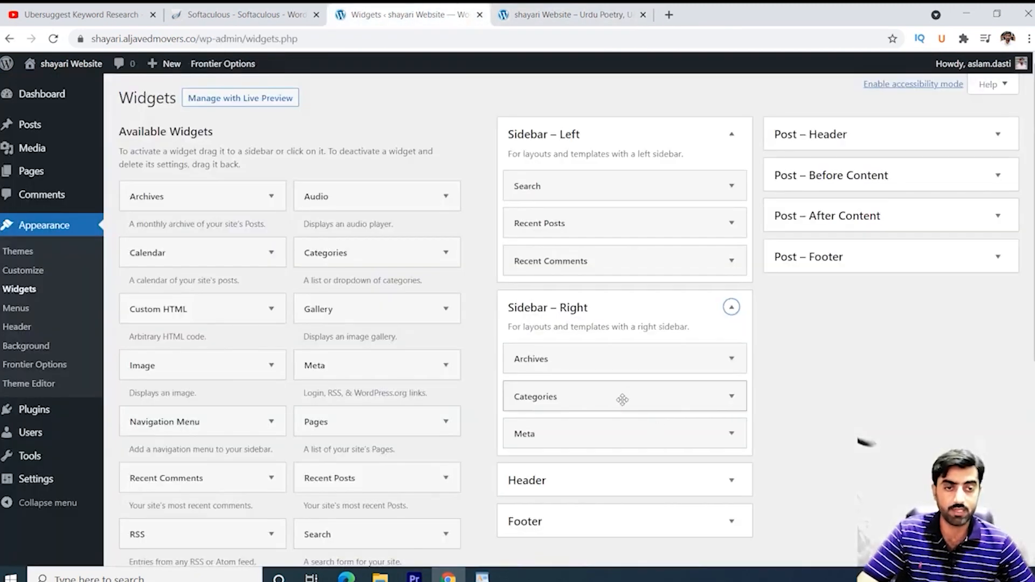
left_click(731, 358)
left_click(526, 472)
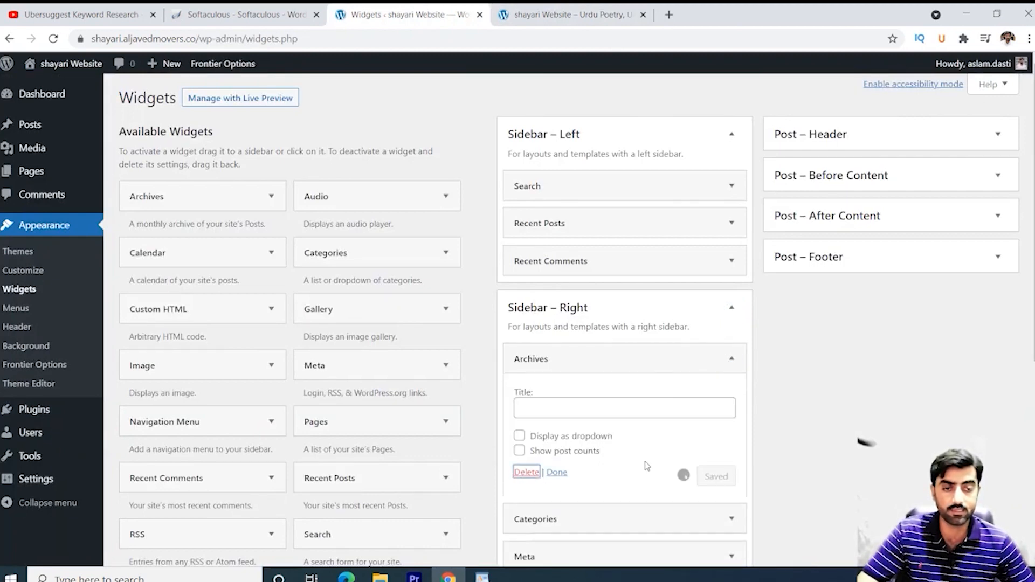
Set the right sidebar's Categories widget to display as a dropdown and save it
left_click(731, 359)
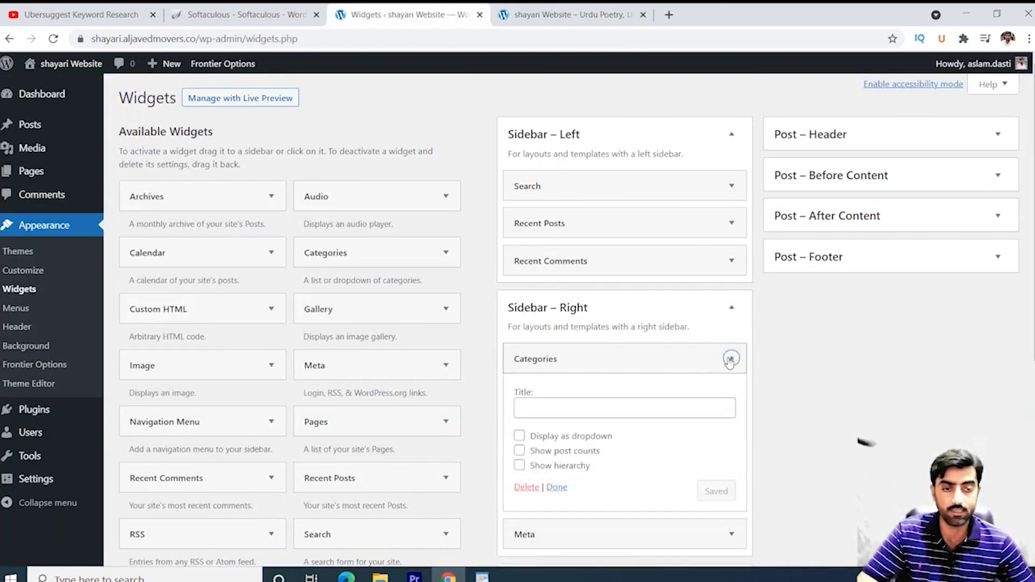
left_click(519, 436)
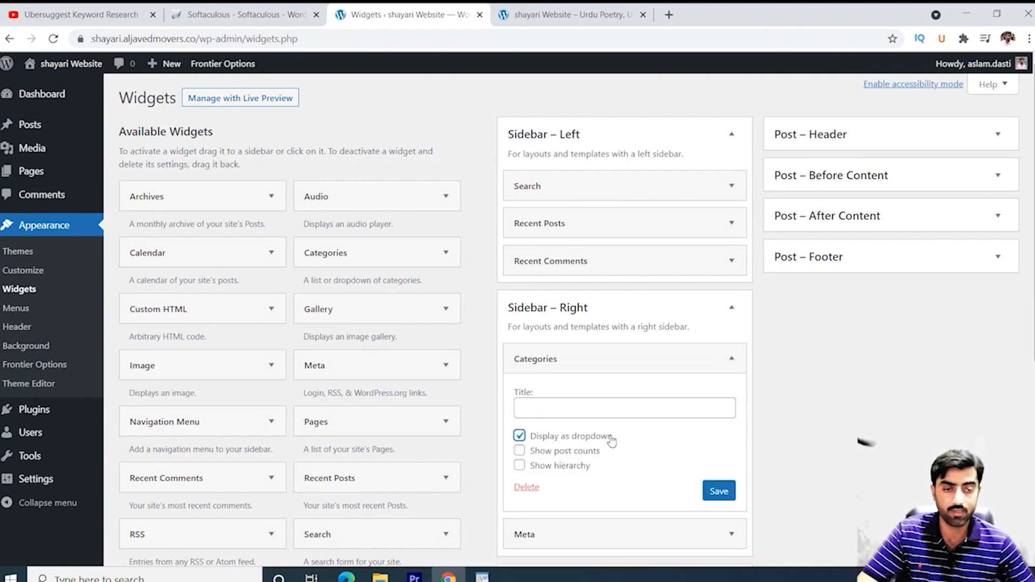
left_click(719, 493)
Delete the Meta widget from the right sidebar
scroll(668, 475, "down", 2)
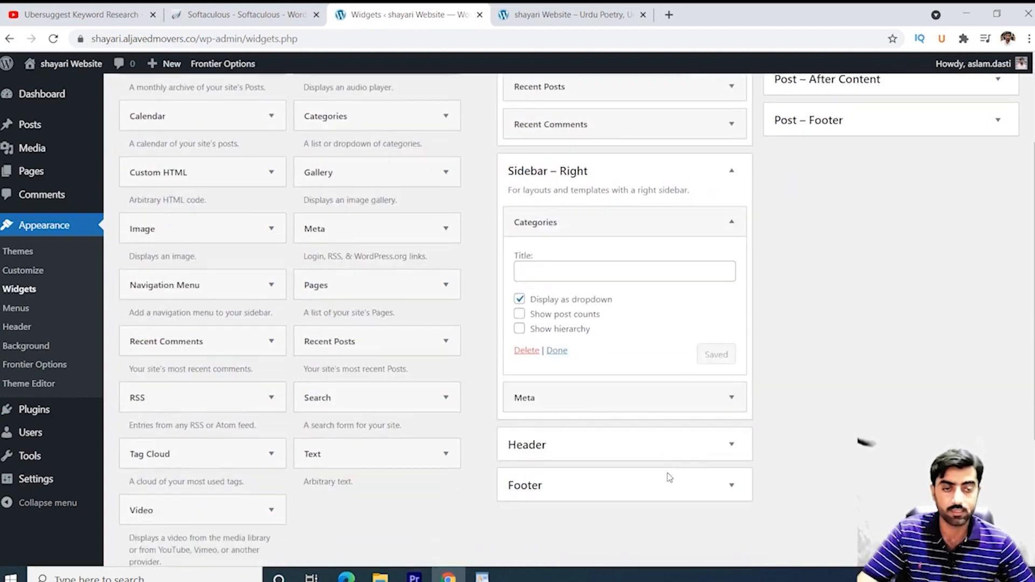
left_click(731, 397)
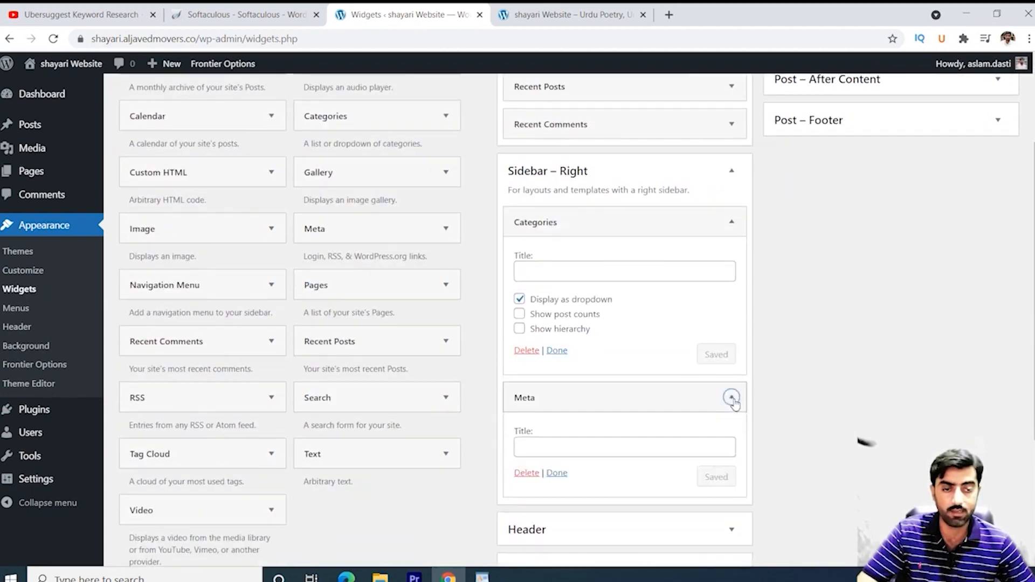
left_click(526, 473)
Move the Recent Posts widget from the left sidebar to the right sidebar, above Categories
scroll(583, 470, "up", 2)
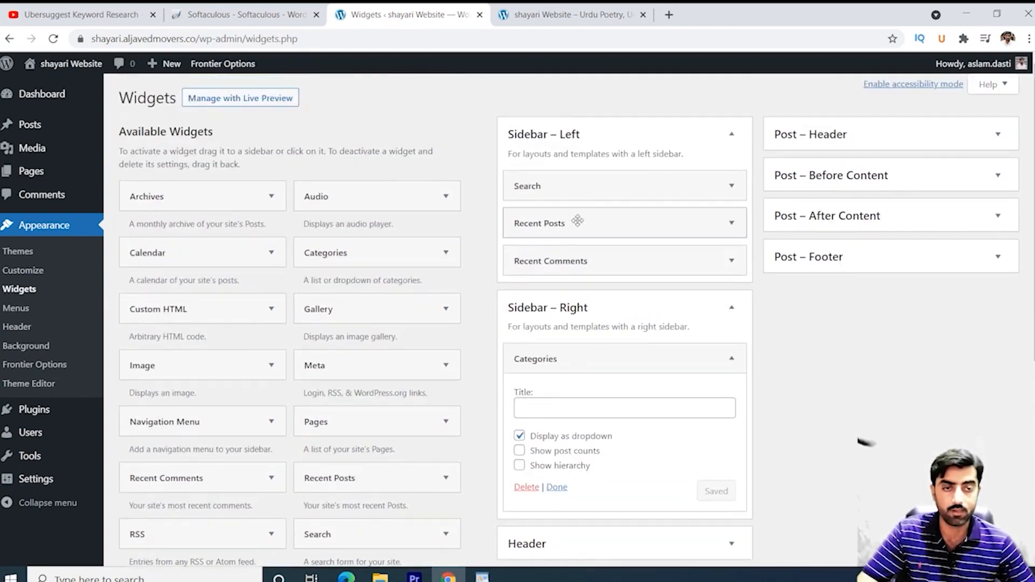
left_click_drag(574, 223, 578, 410)
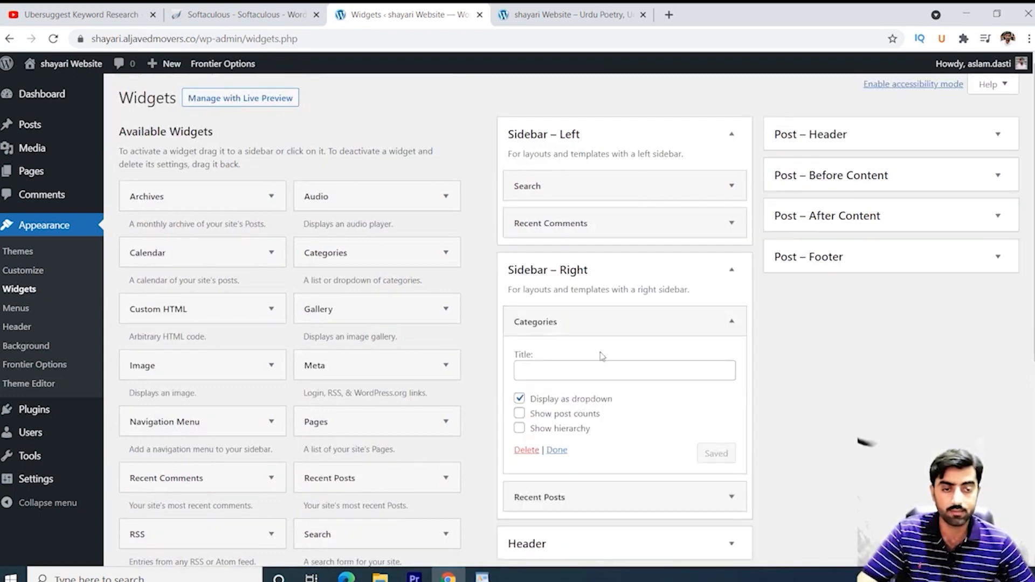
left_click_drag(584, 497, 577, 342)
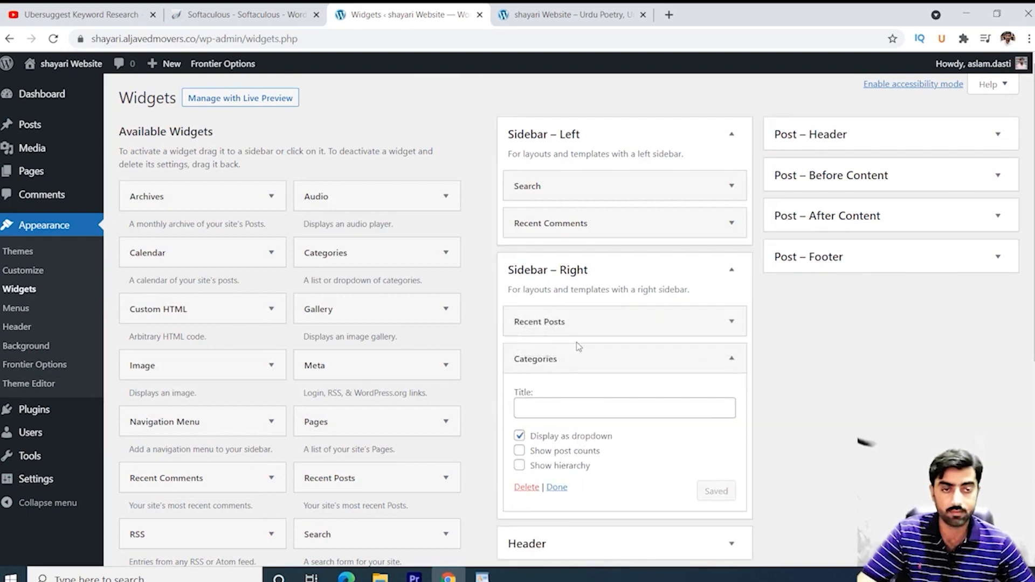
Move the Search widget from the left sidebar to above Recent Posts in the right sidebar, and delete the left sidebar's Recent Comments widget
left_click_drag(580, 189, 585, 314)
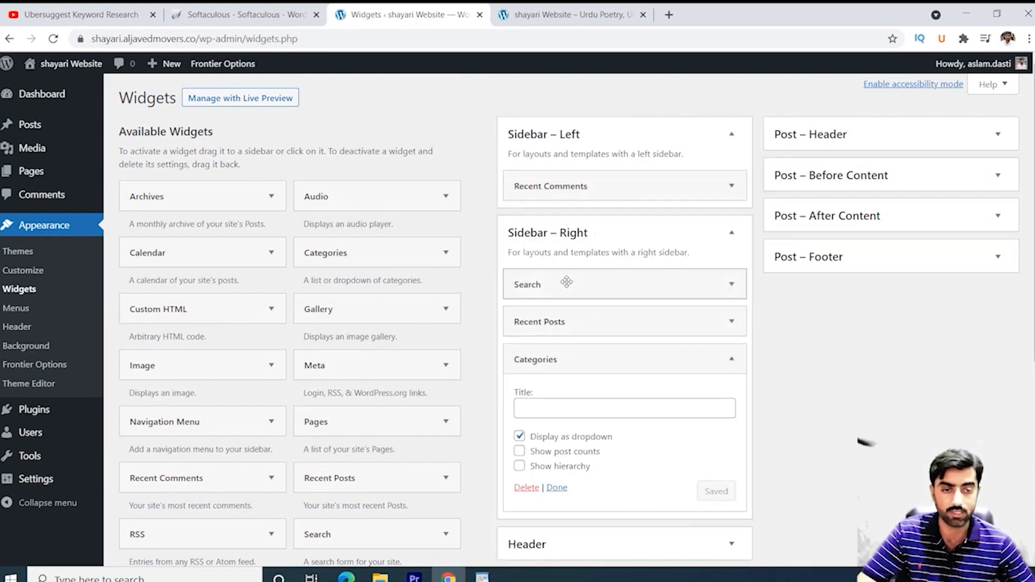
left_click(731, 185)
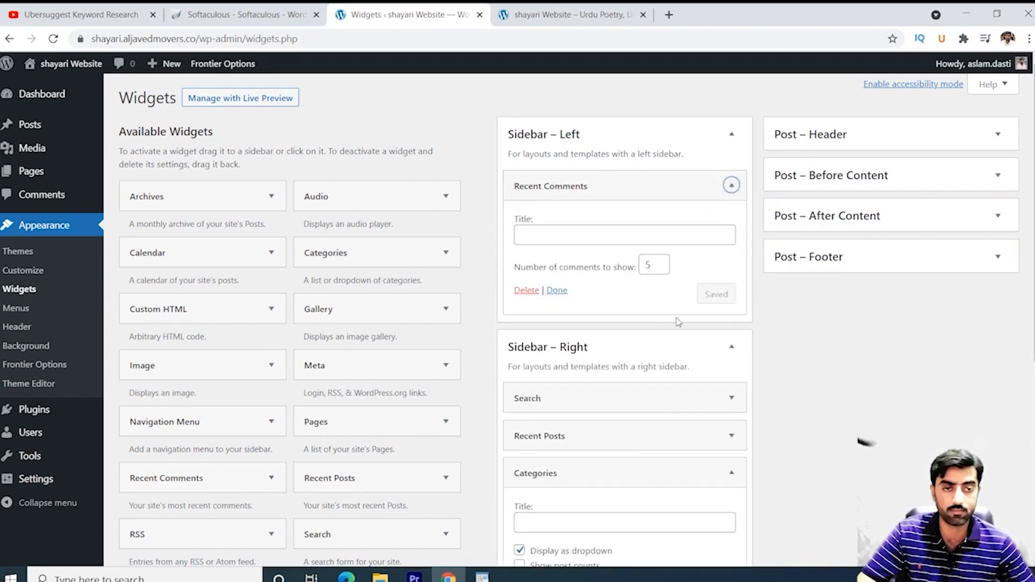
left_click(526, 291)
scroll(777, 410, "down", 3)
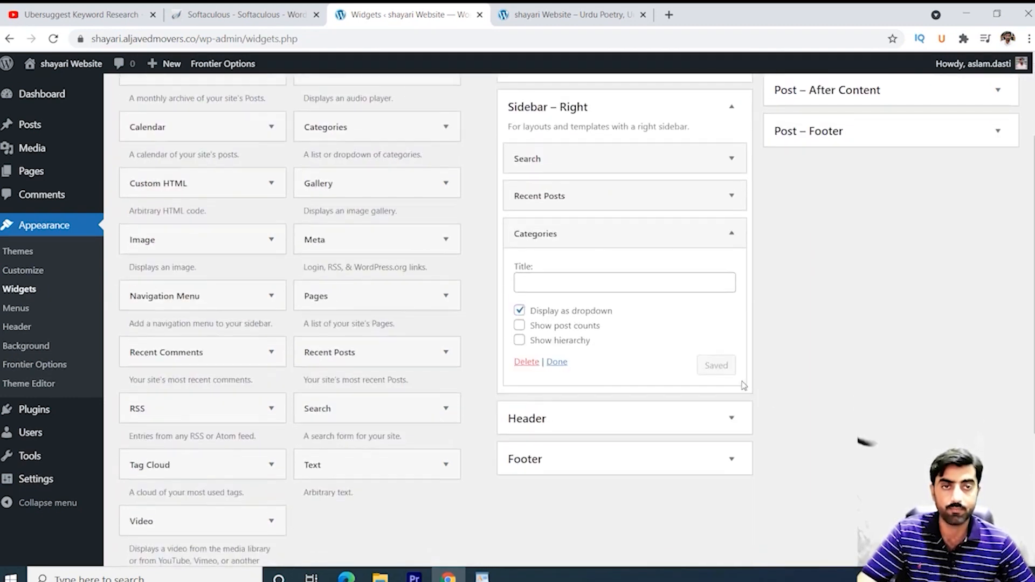
scroll(777, 410, "up", 3)
Reload the live shayari site and check the right sidebar's widgets, including the Categories dropdown
left_click(561, 15)
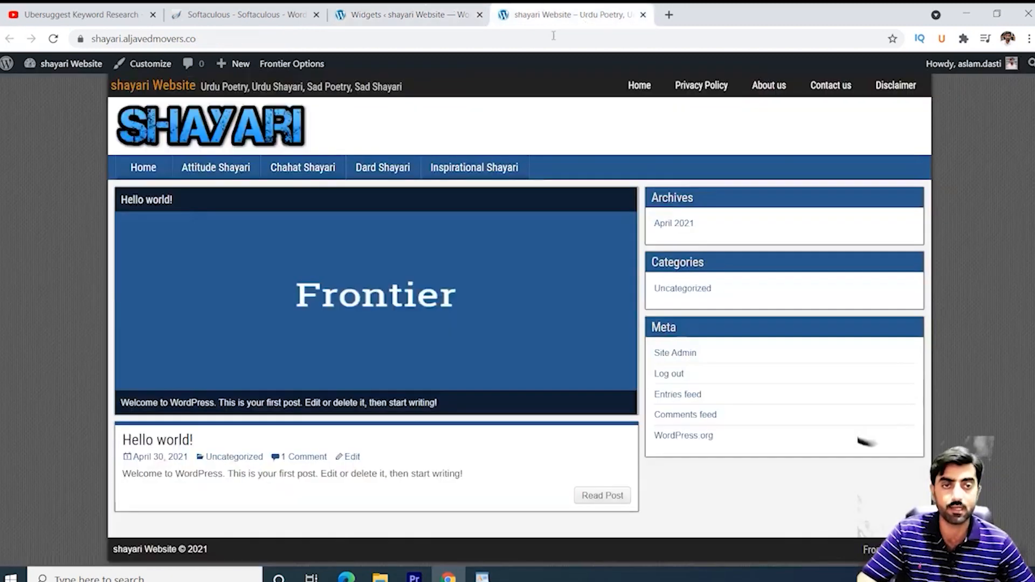
left_click(52, 38)
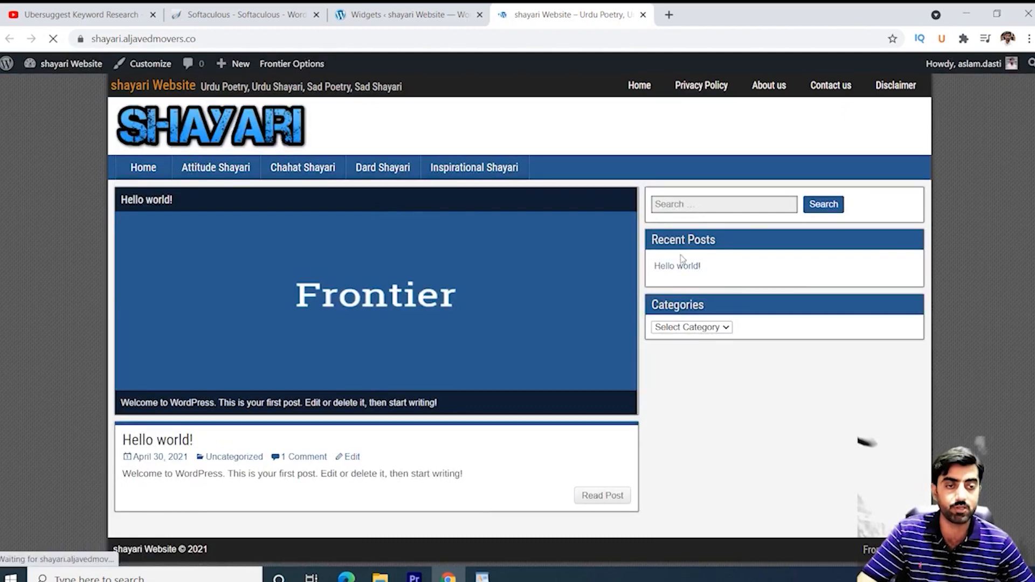
left_click(719, 328)
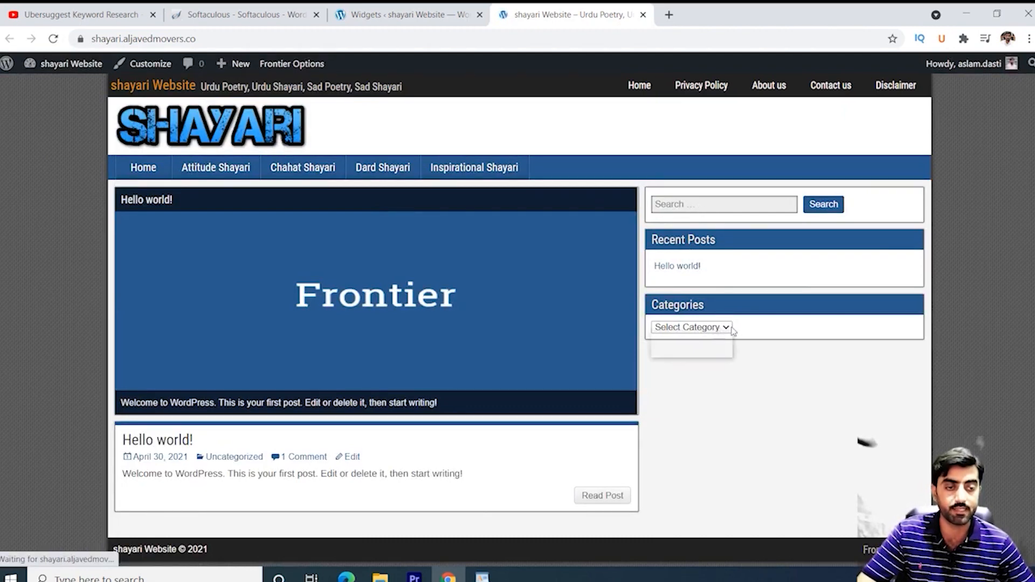
left_click(725, 338)
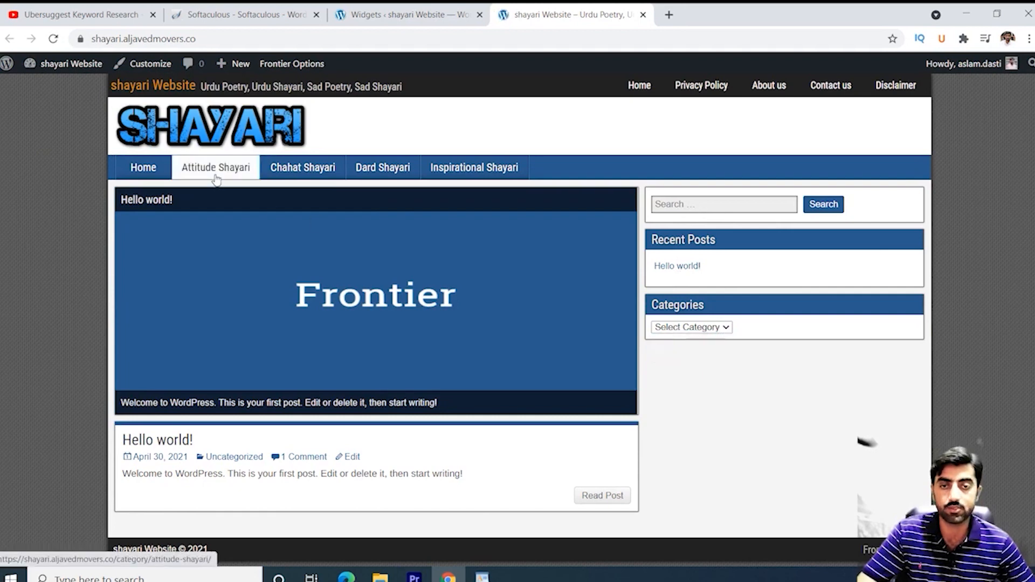
left_click(54, 38)
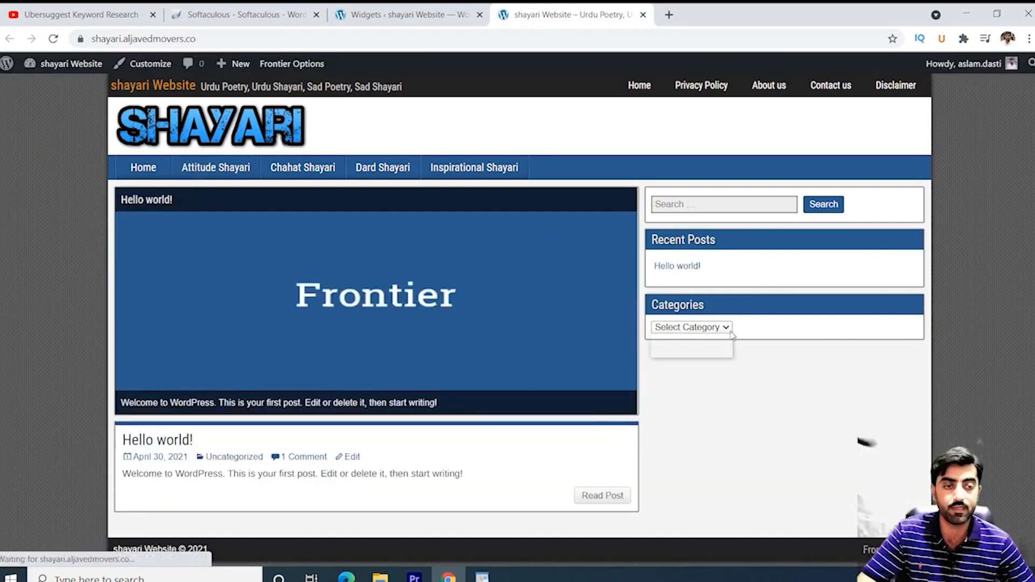
left_click(723, 328)
left_click(741, 379)
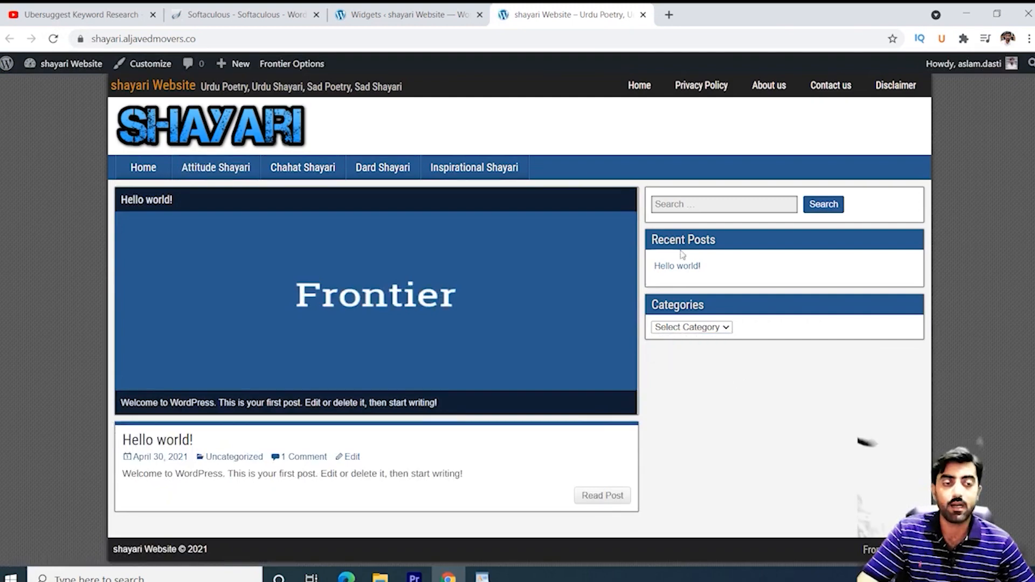
Return to the site's admin and search for new plugins with the keywords "contact form"
left_click(368, 18)
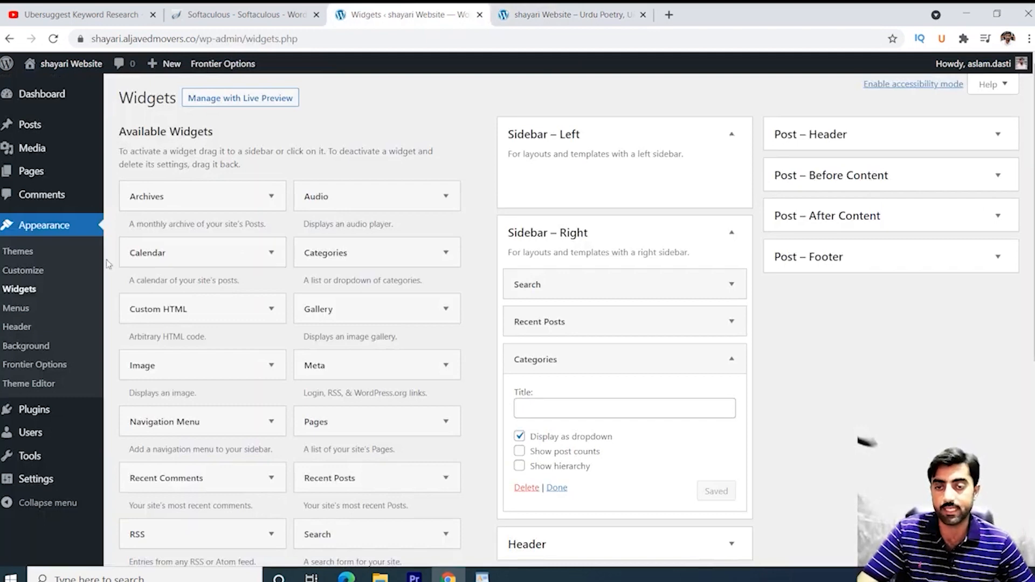
mouse_move(43, 417)
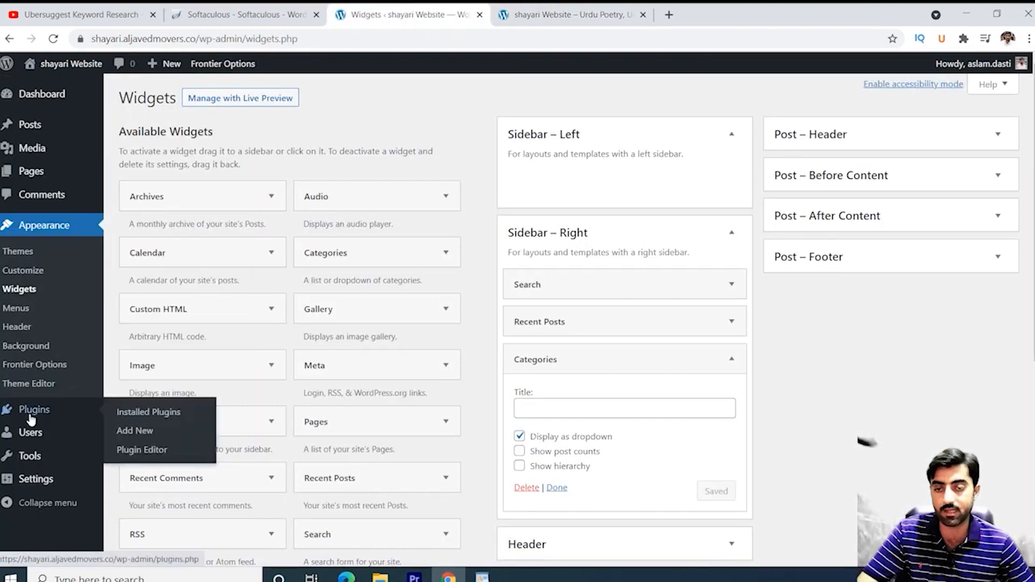
left_click(137, 435)
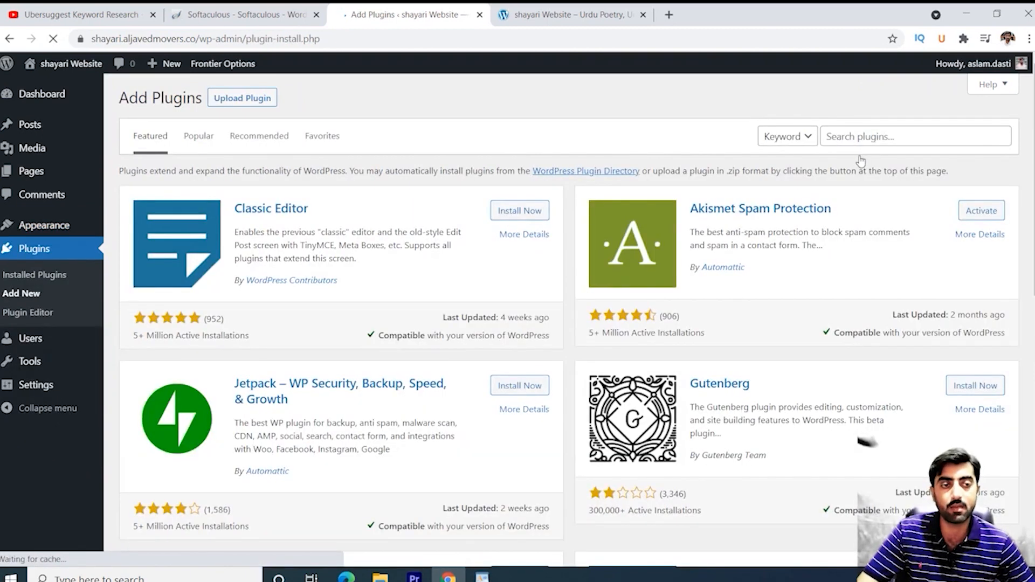
left_click(870, 138)
type("conctac")
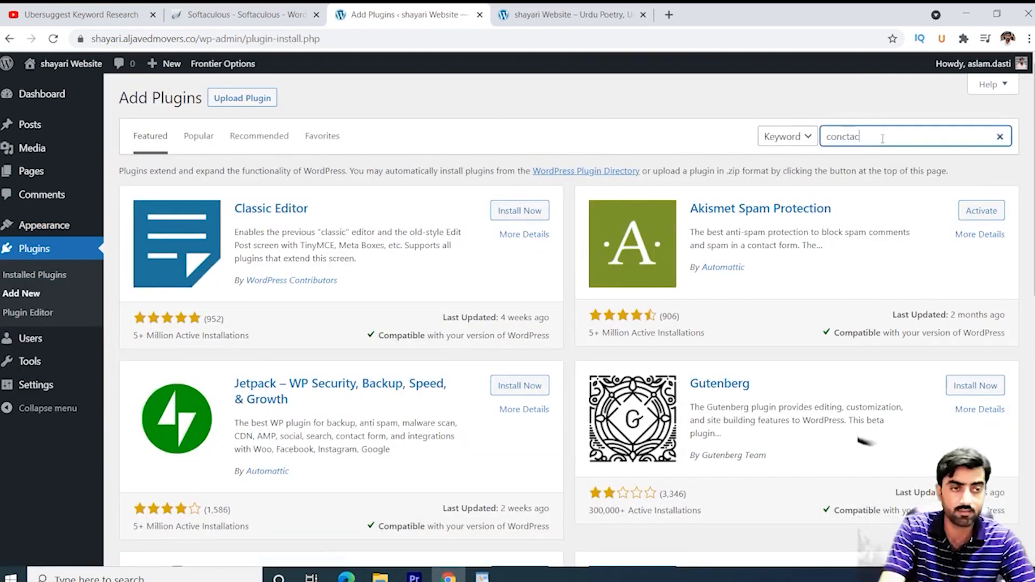
type("t")
key("BackSpace")
key("BackSpace")
key("BackSpace")
key("BackSpace")
key("BackSpace")
type("tact form")
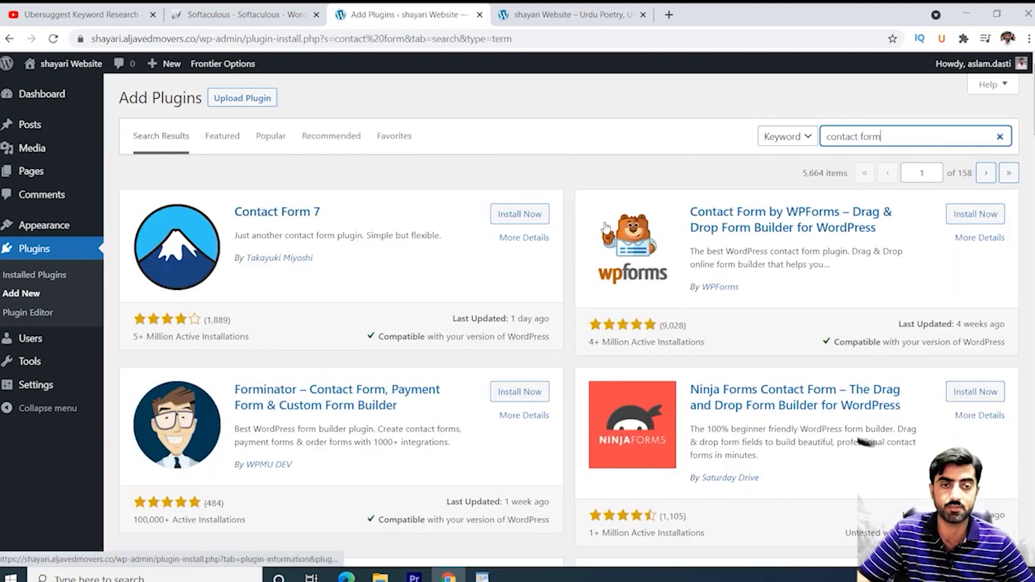
Install and activate the Contact Form 7 plugin, and look at the live site's Contact us link
left_click(518, 215)
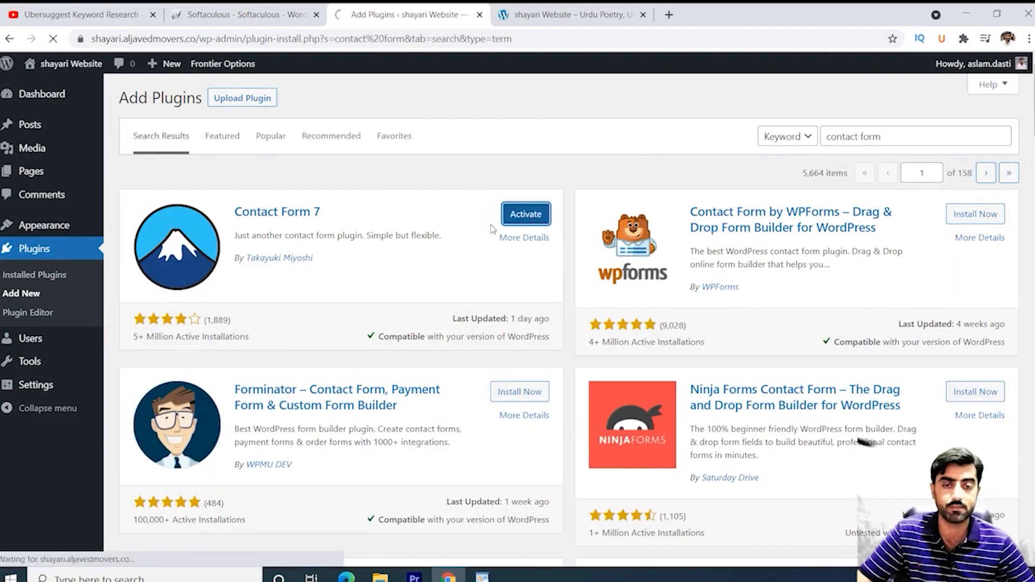
left_click(499, 216)
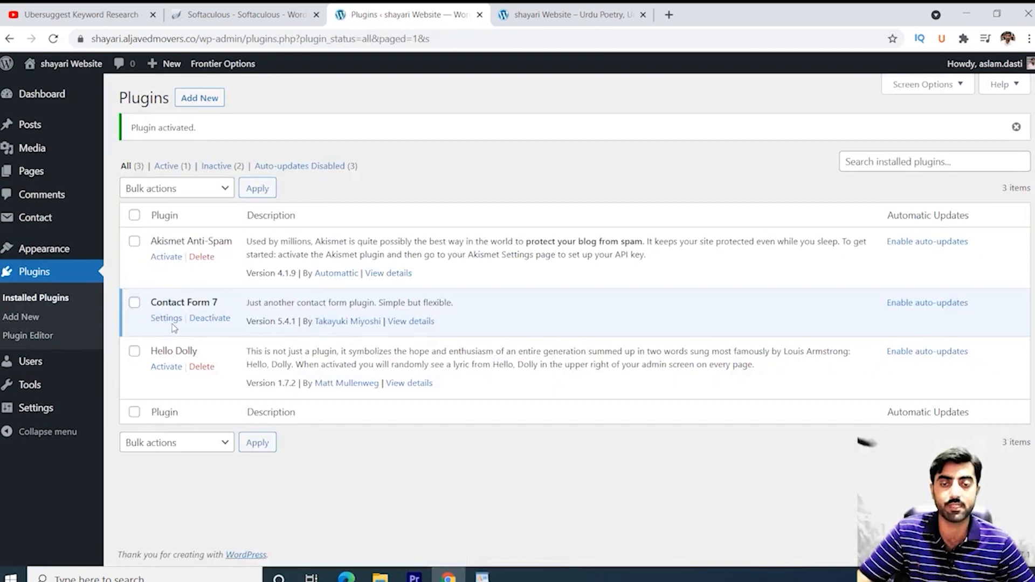
left_click(564, 15)
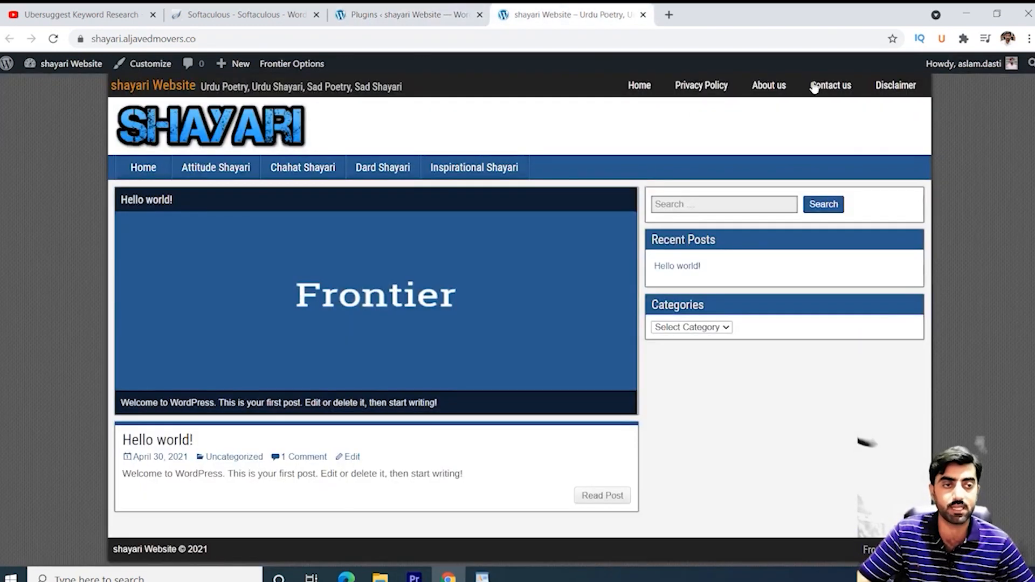
left_click(383, 14)
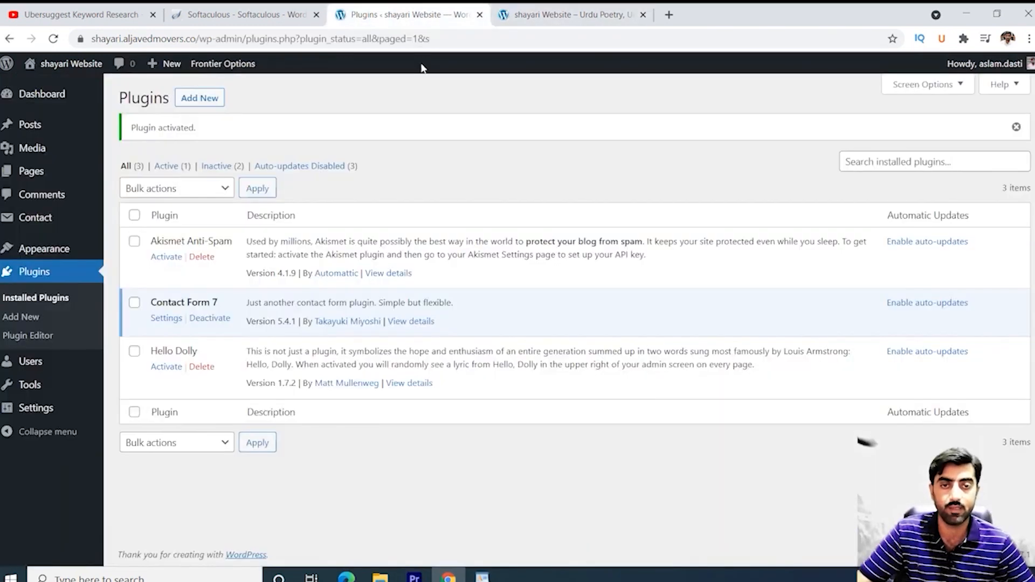
Search for "autoptimize" among the plugins available to add
left_click(199, 98)
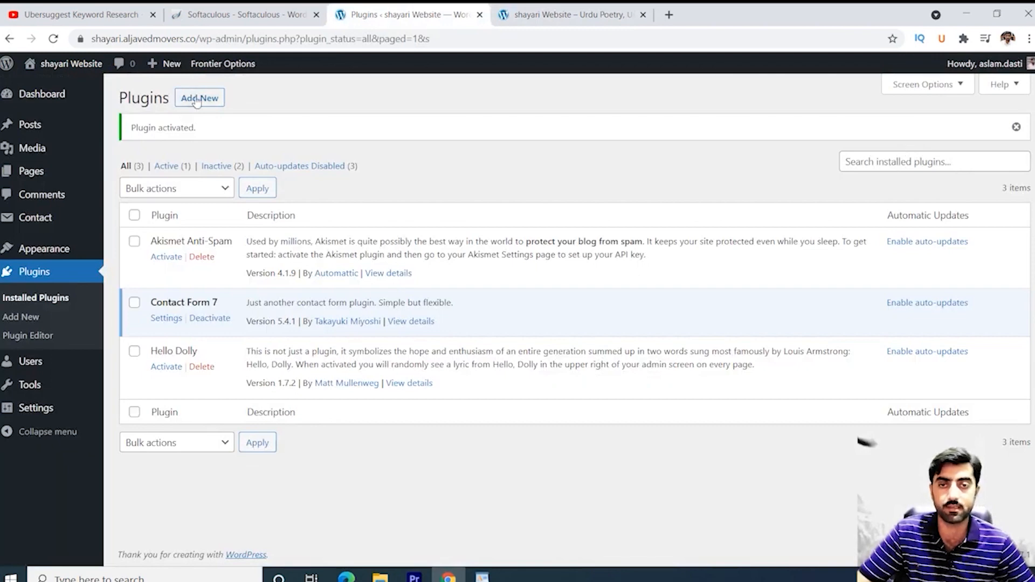
left_click(845, 136)
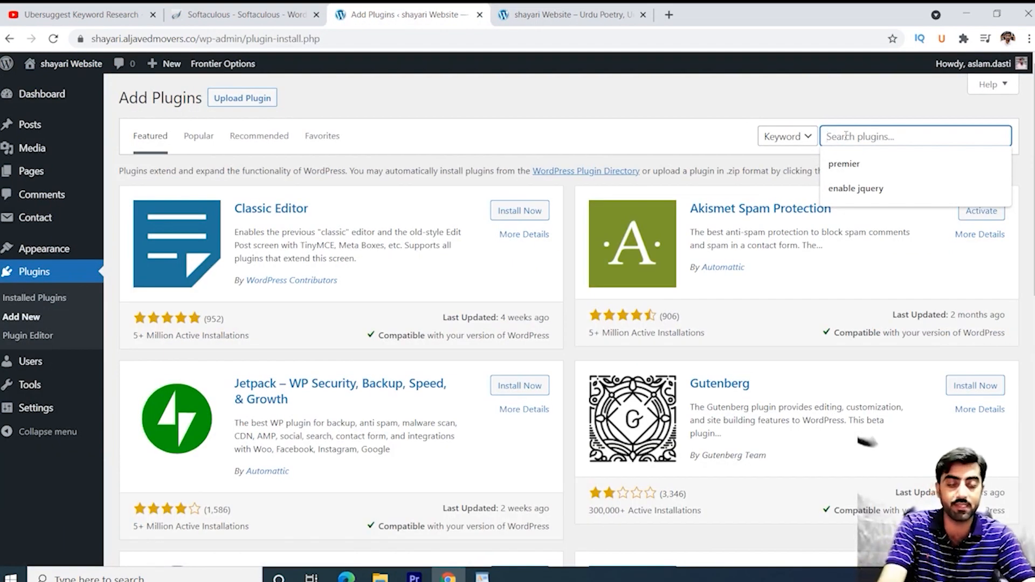
type("autop")
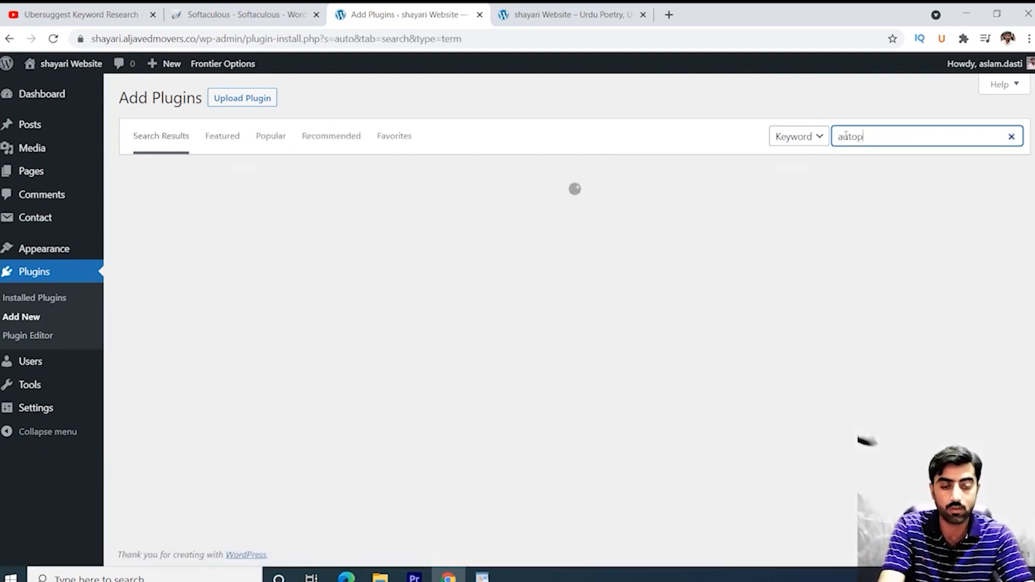
type("timize")
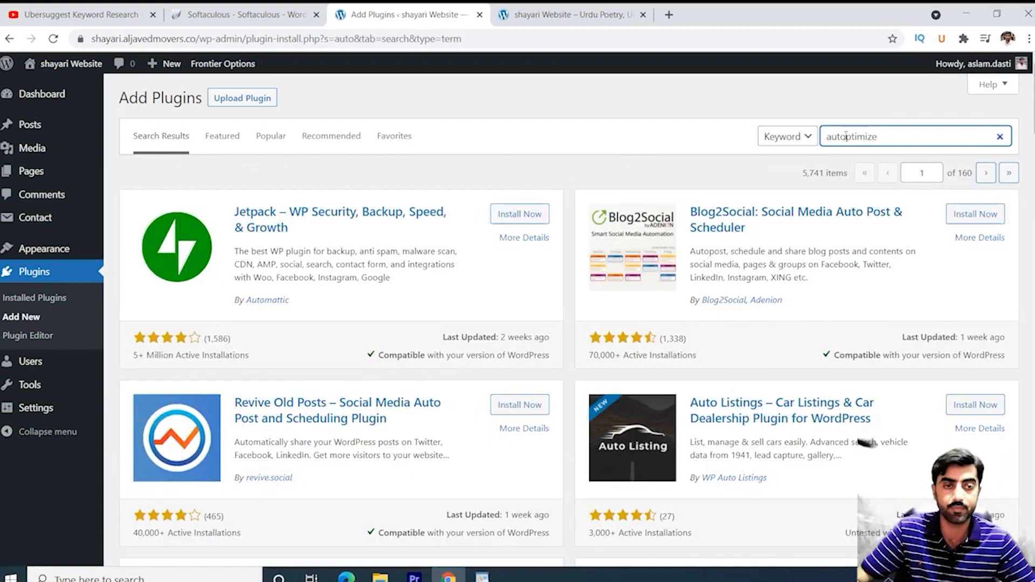
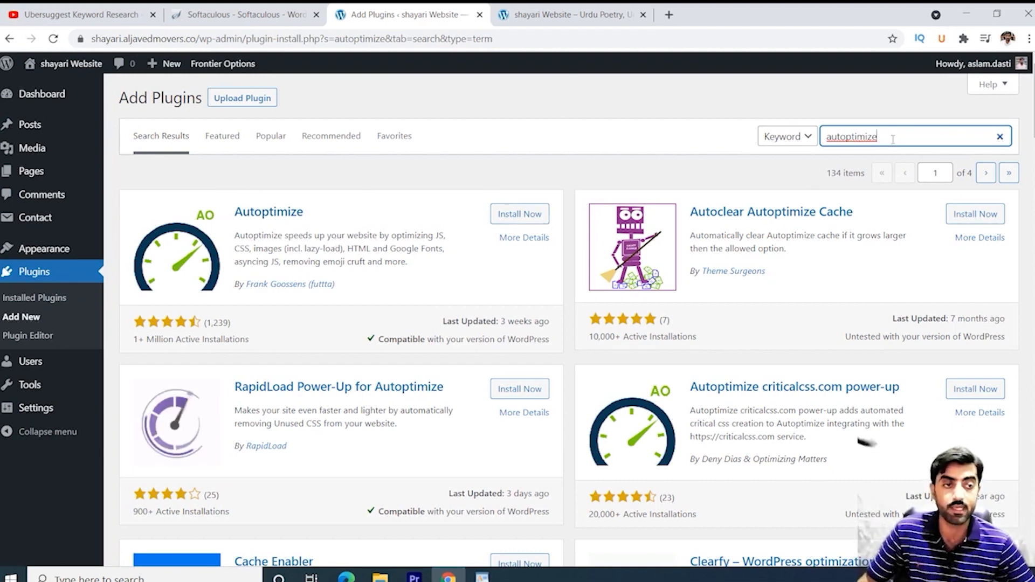
Replace the plugin search term with "yoast seo"
key("BackSpace")
key("BackSpace")
key("BackSpace")
key("BackSpace")
key("BackSpace")
key("BackSpace")
key("BackSpace")
key("BackSpace")
key("BackSpace")
key("BackSpace")
key("BackSpace")
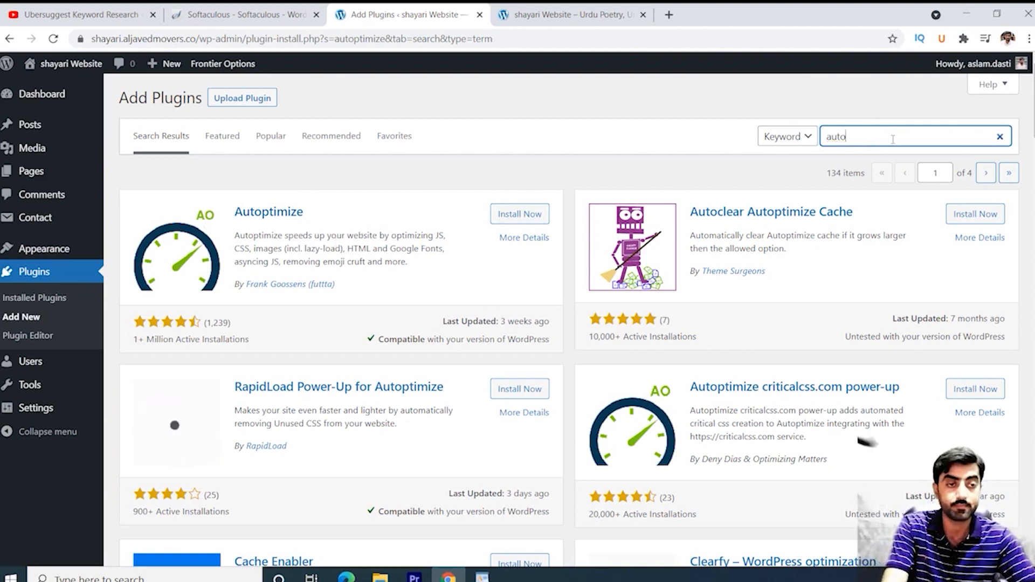
type("y")
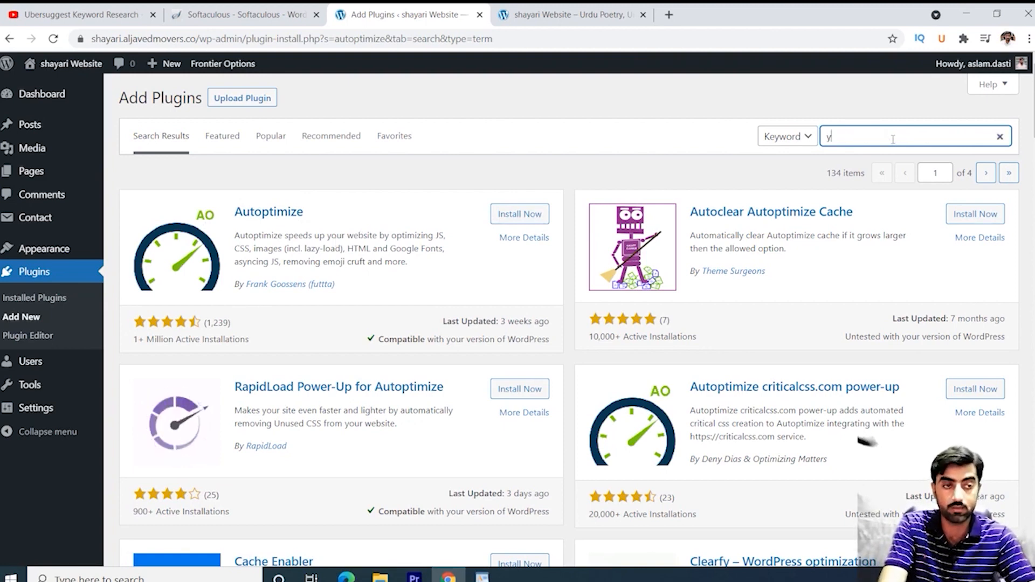
type("oast sep")
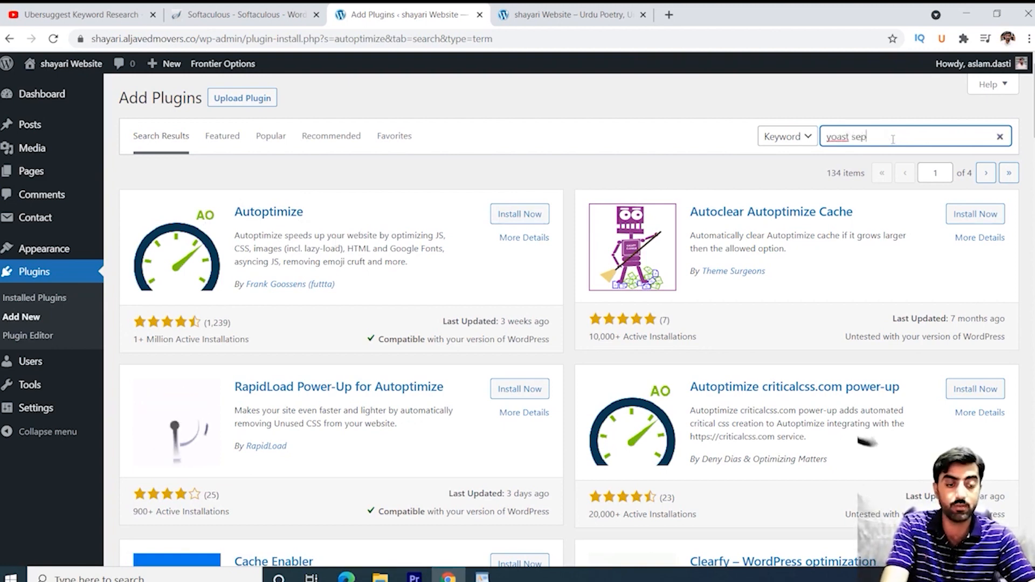
key("BackSpace")
type("o")
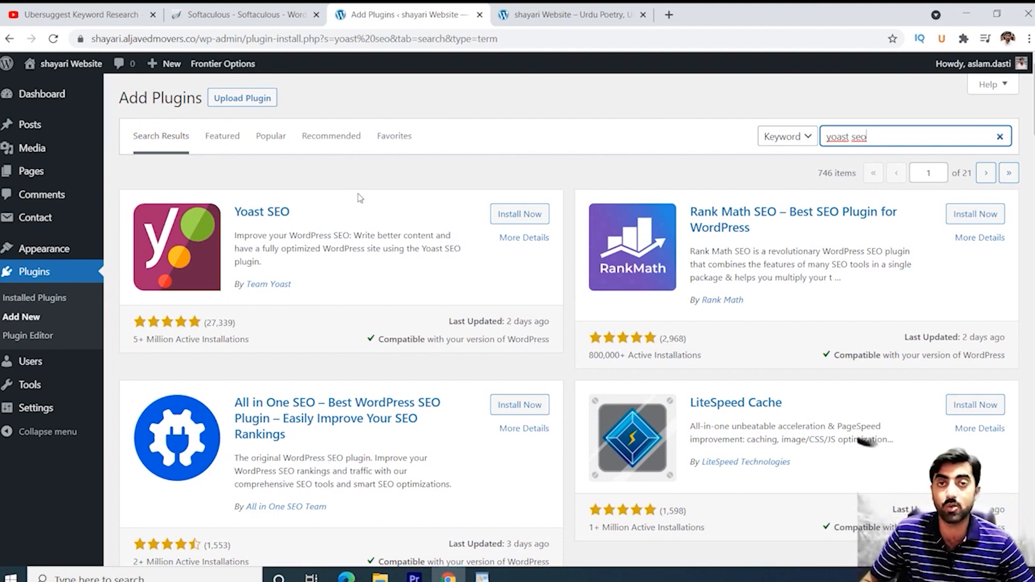
Create a new post and paste the copied couplet into its body in Roman, Hindi and Urdu script
mouse_move(62, 133)
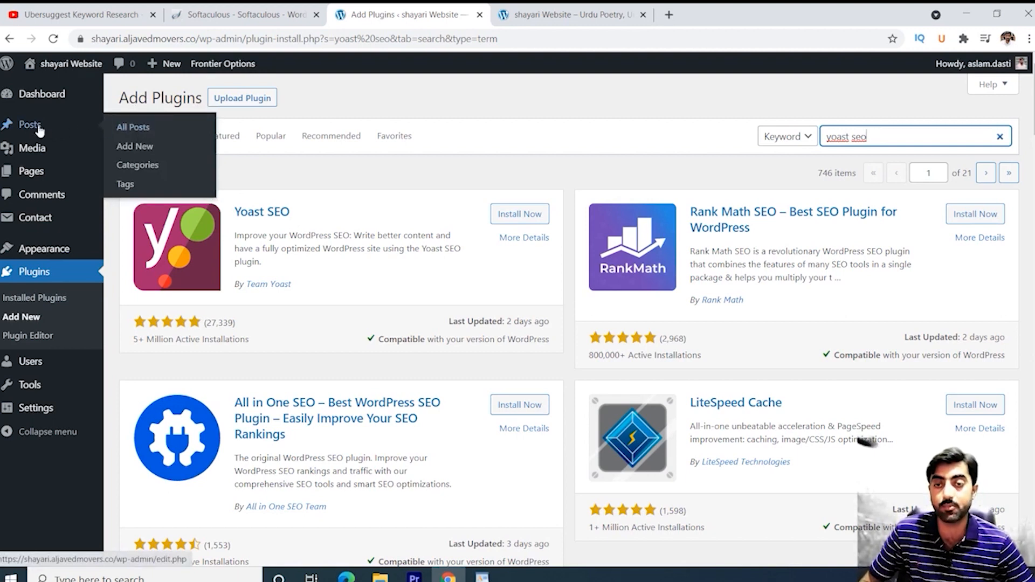
left_click(138, 152)
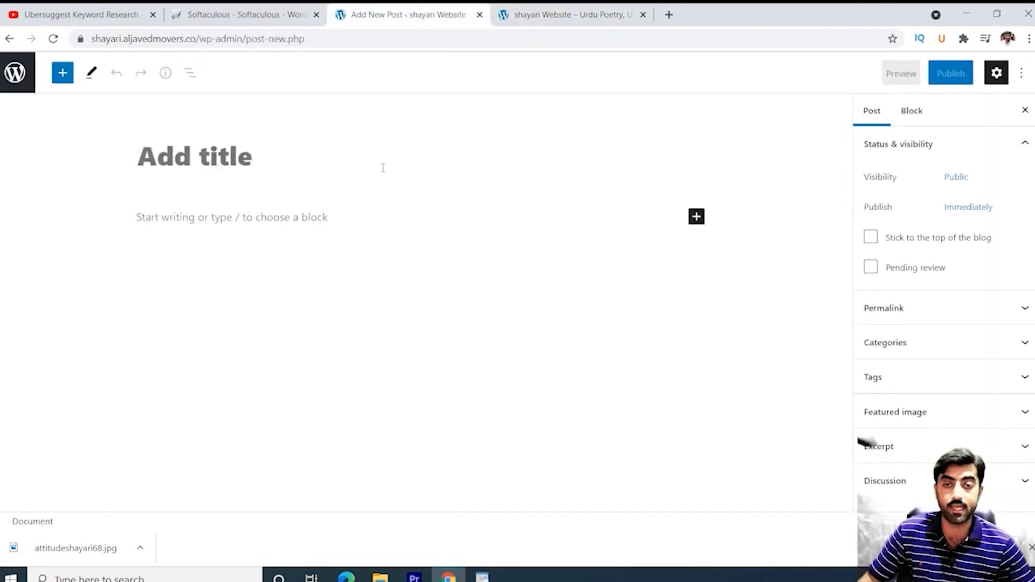
left_click(265, 162)
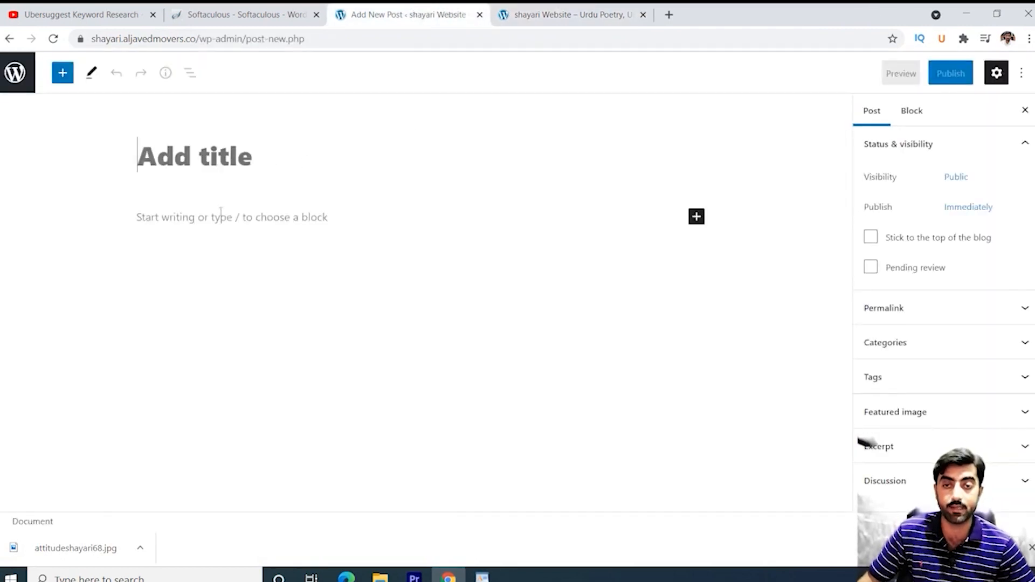
left_click(191, 217)
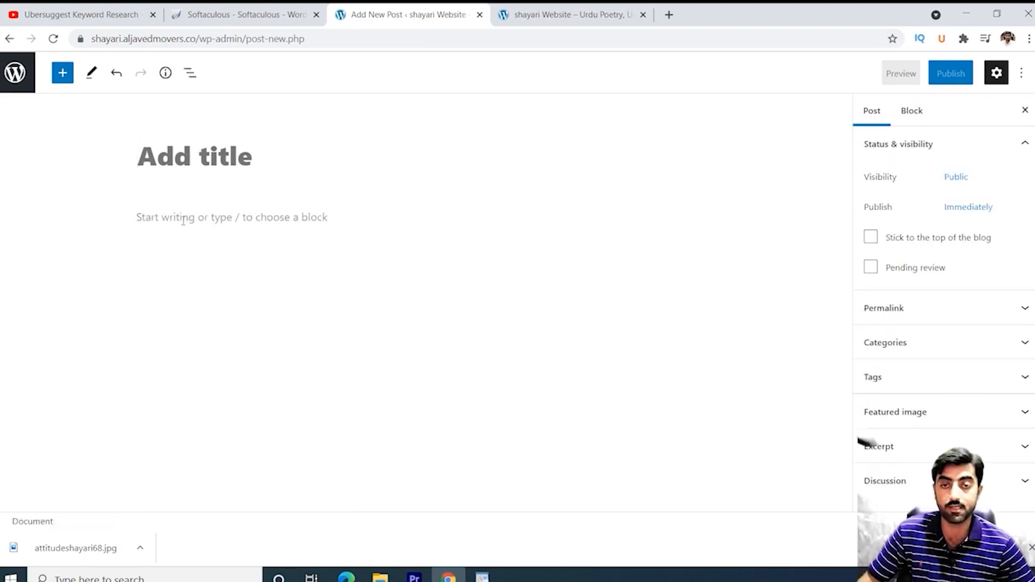
left_click(185, 219)
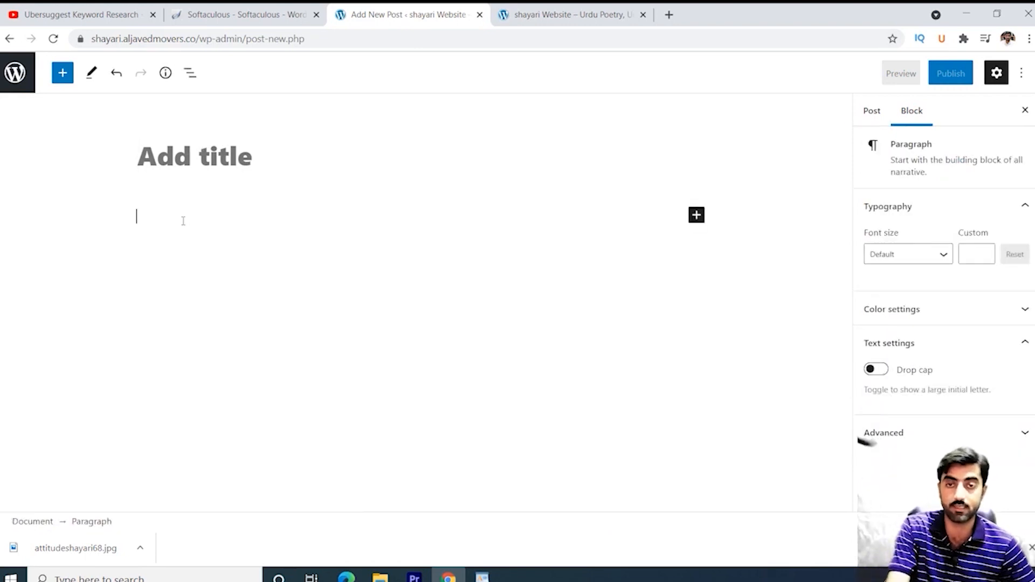
key("ctrl+v")
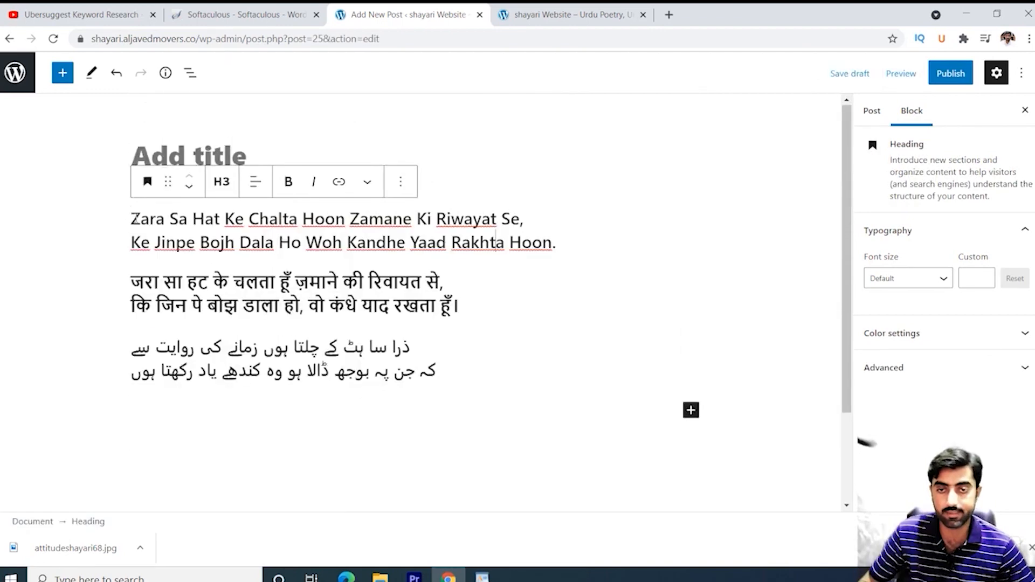
Copy the opening words of the Roman-script verse into the post title as "Zara Sa Hat Ke Chalta Hoon"
left_click_drag(132, 219, 345, 208)
key("ctrl+c")
left_click(267, 161)
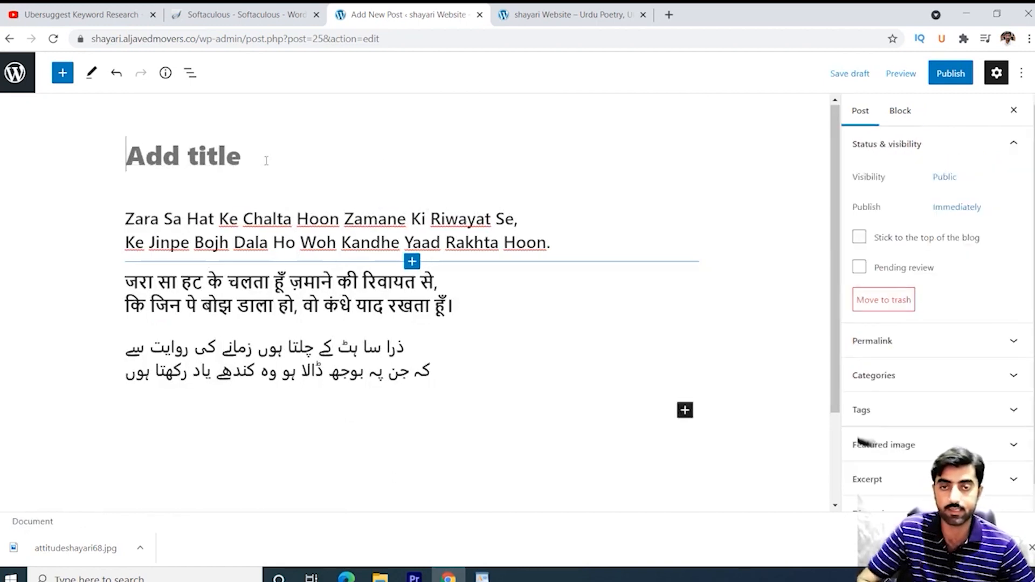
key("ctrl+v")
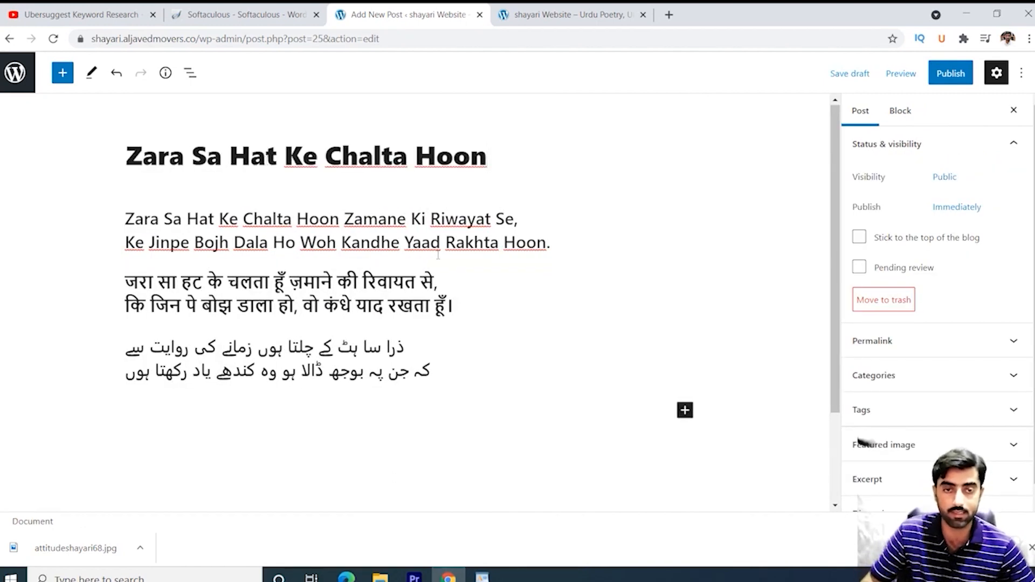
Insert an Image block between the post title and the Roman-script verse
scroll(381, 294, "down", 1)
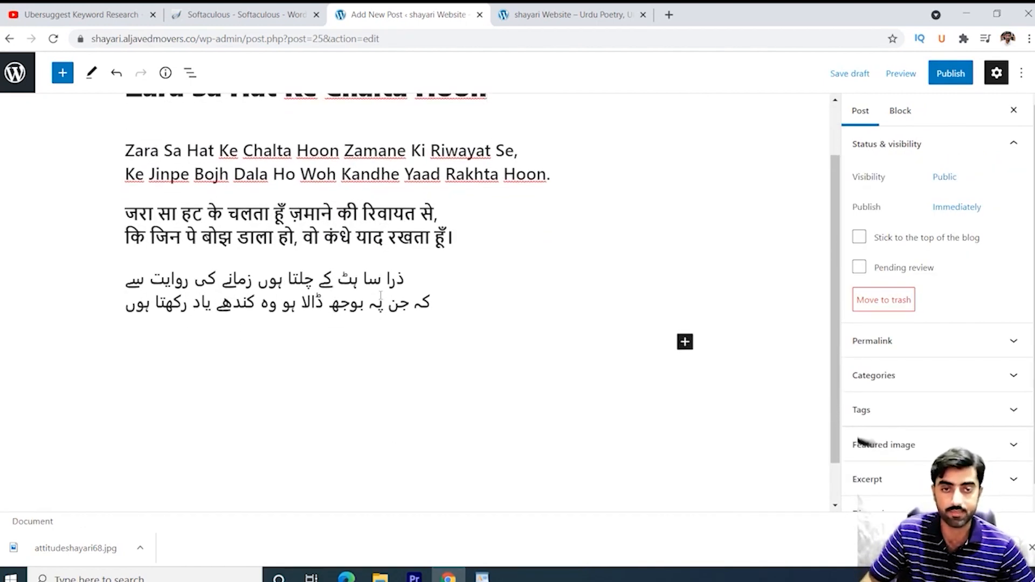
scroll(381, 295, "up", 1)
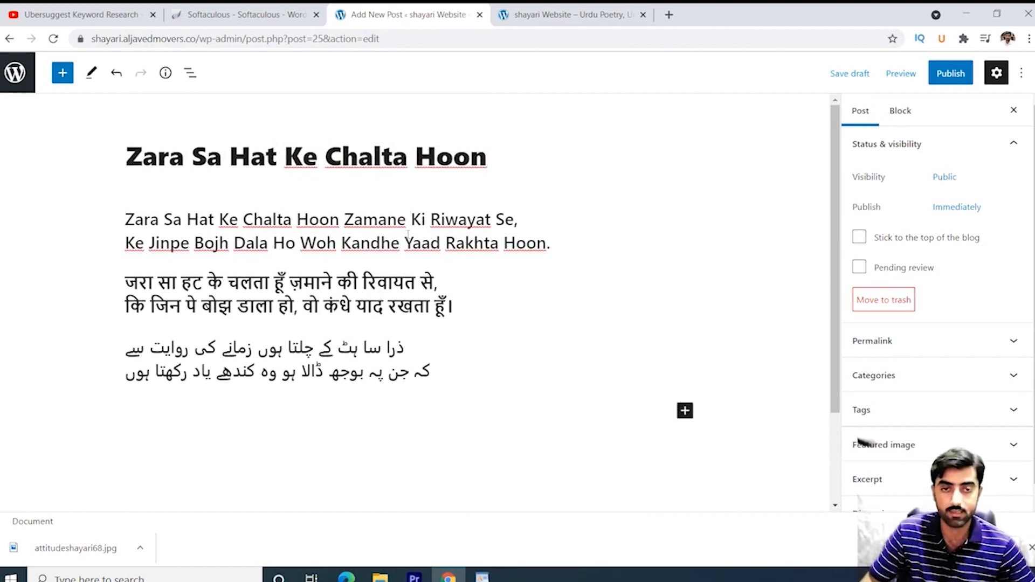
key("Return")
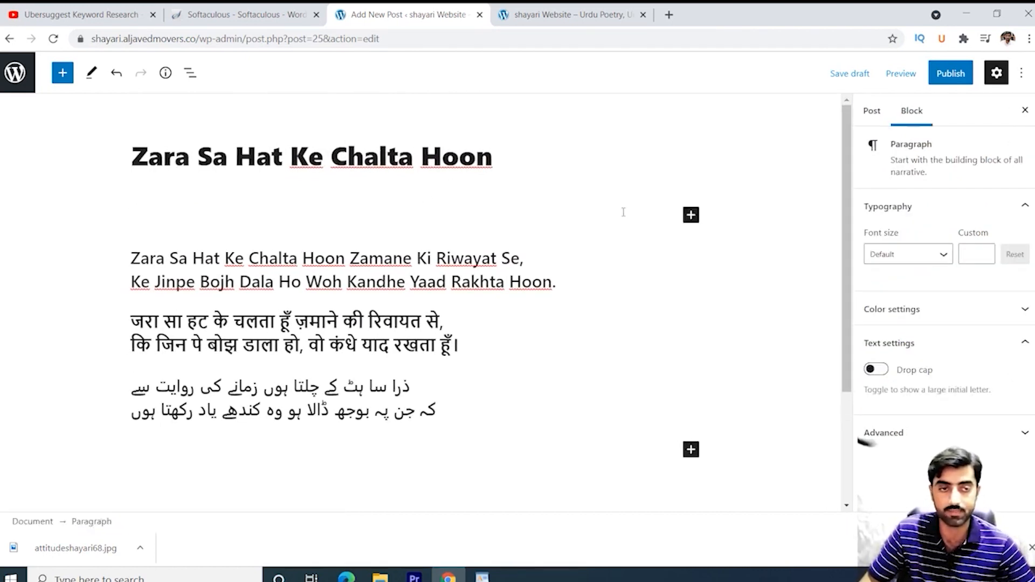
left_click(691, 215)
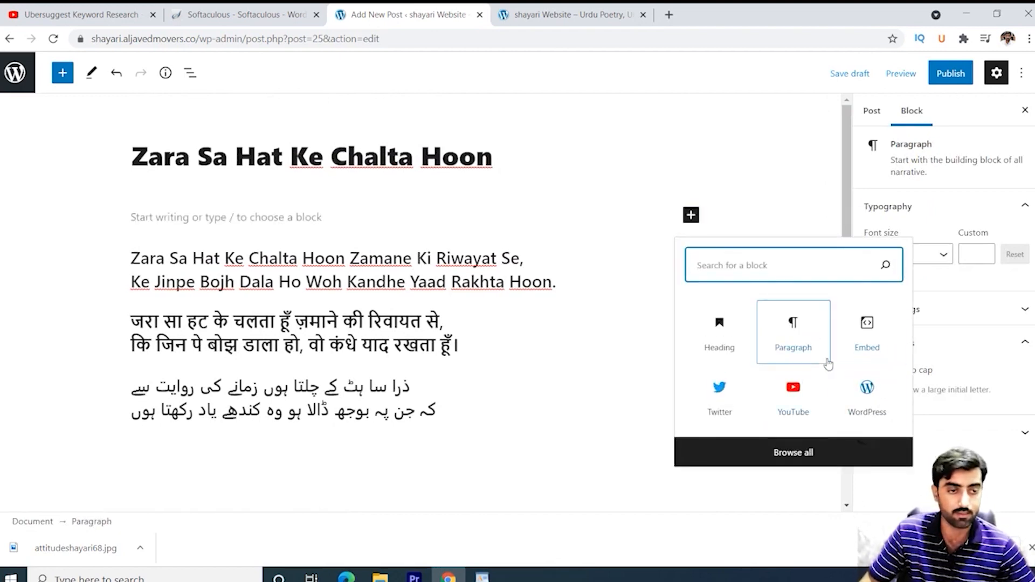
type("im")
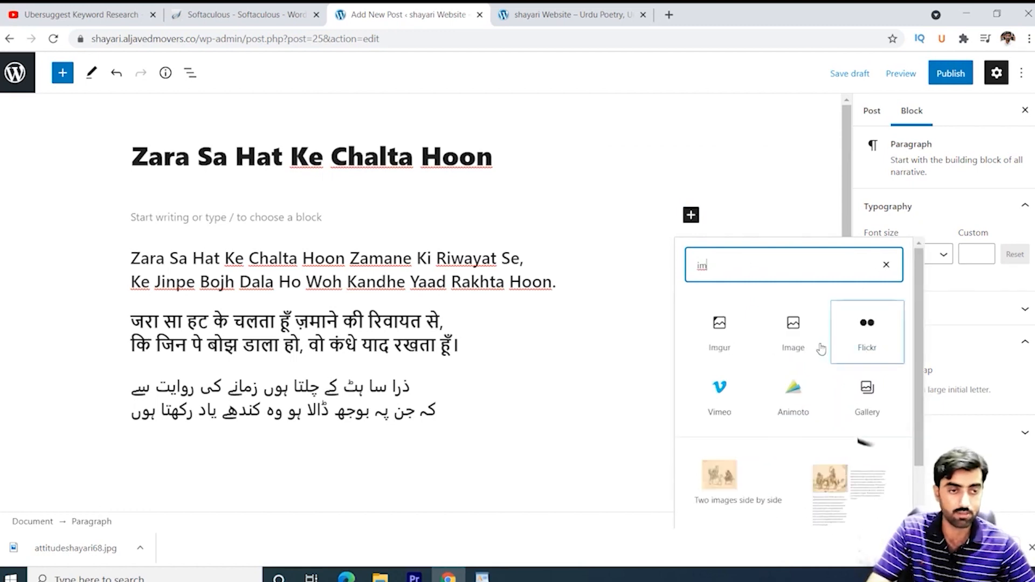
left_click(790, 343)
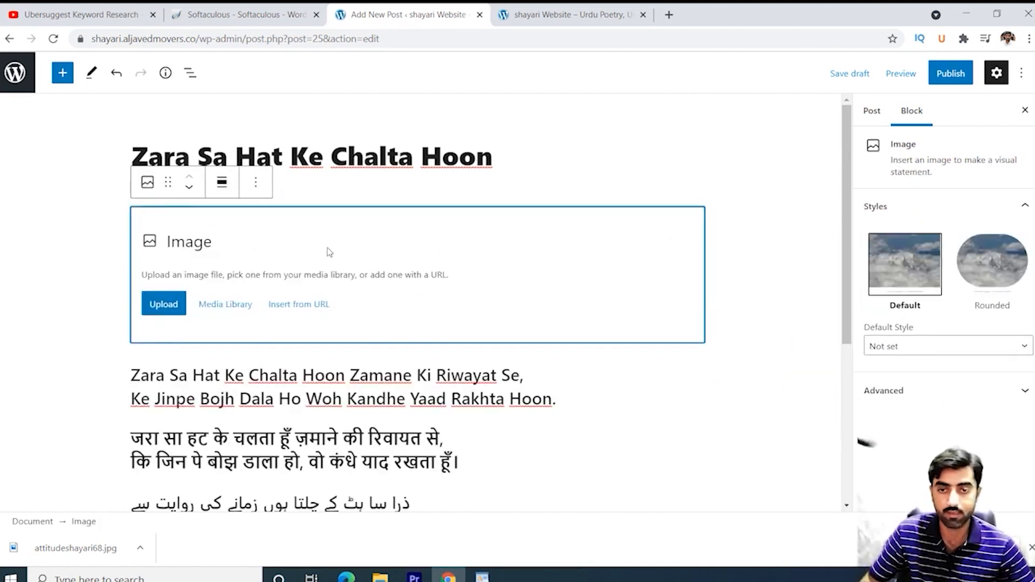
Add the downloaded attitudeshayari68.jpg to the media library and place it in the image block
left_click(168, 310)
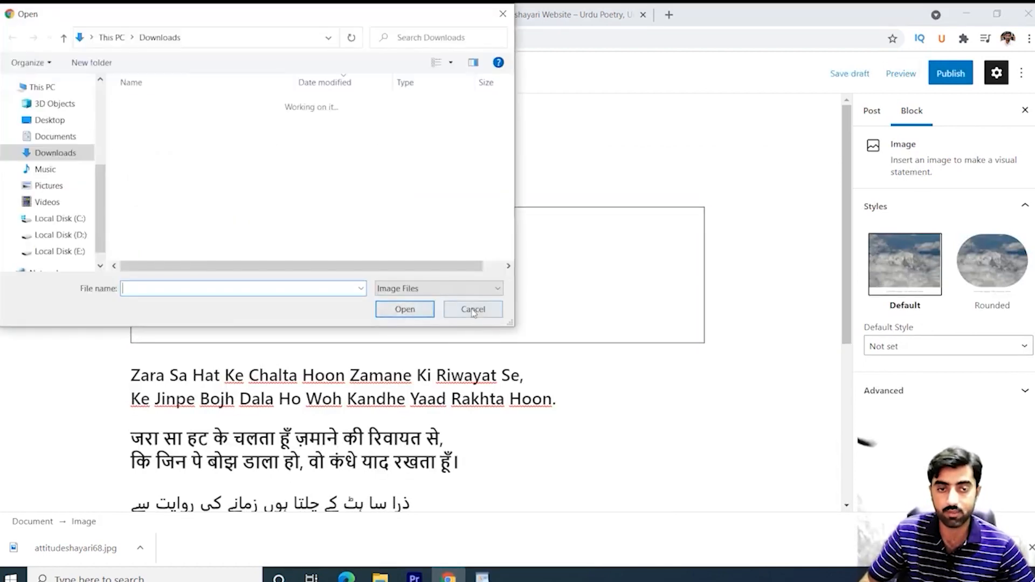
left_click(473, 313)
left_click(236, 312)
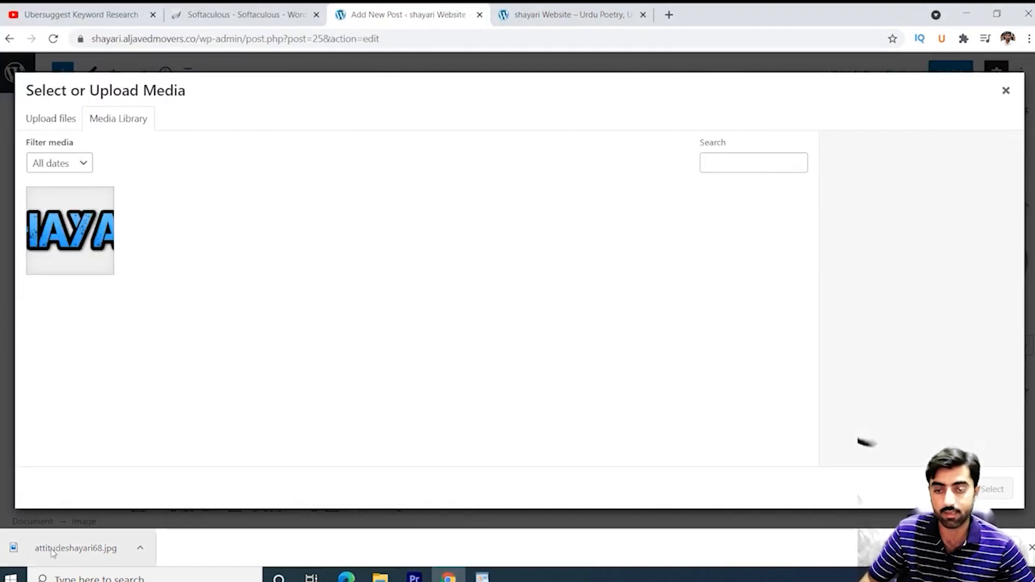
left_click_drag(52, 553, 253, 265)
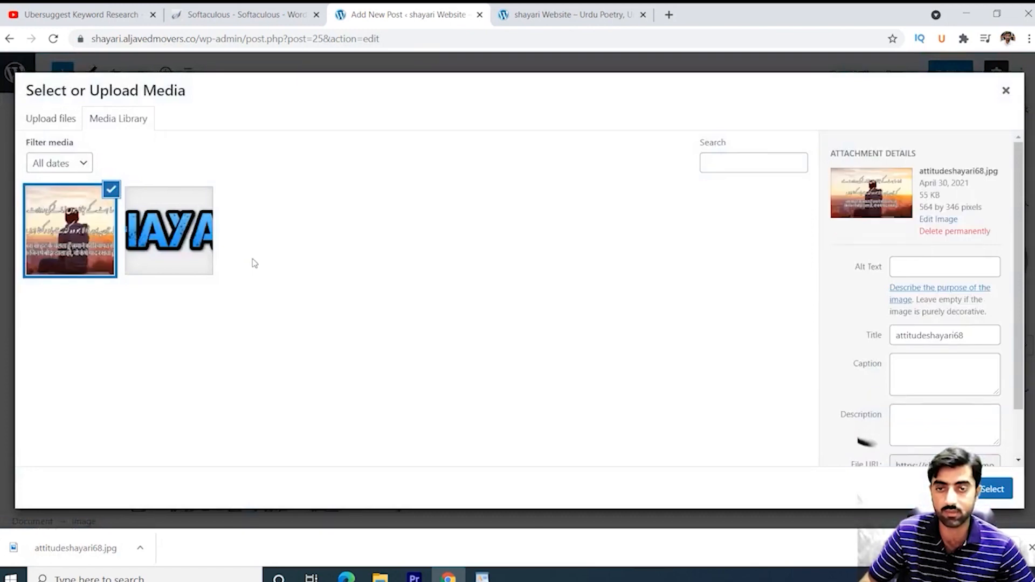
left_click(986, 496)
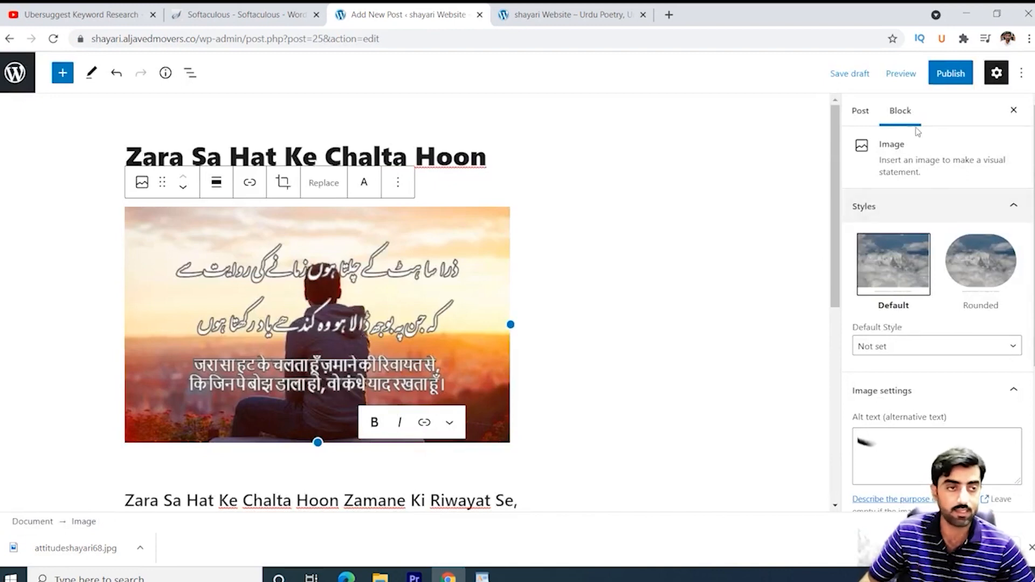
Assign the post to the Attitude Shayari category
left_click(860, 111)
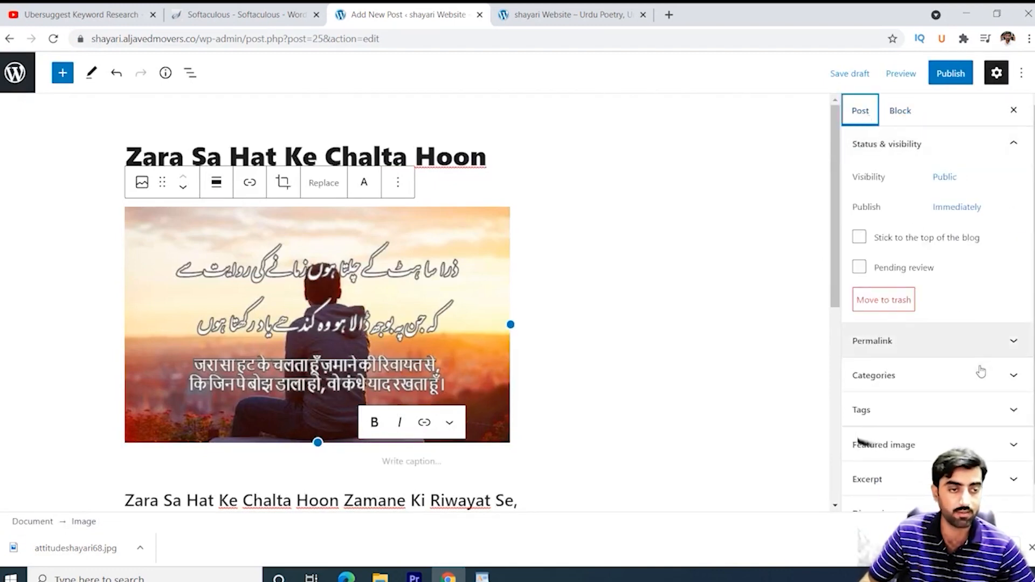
left_click(972, 385)
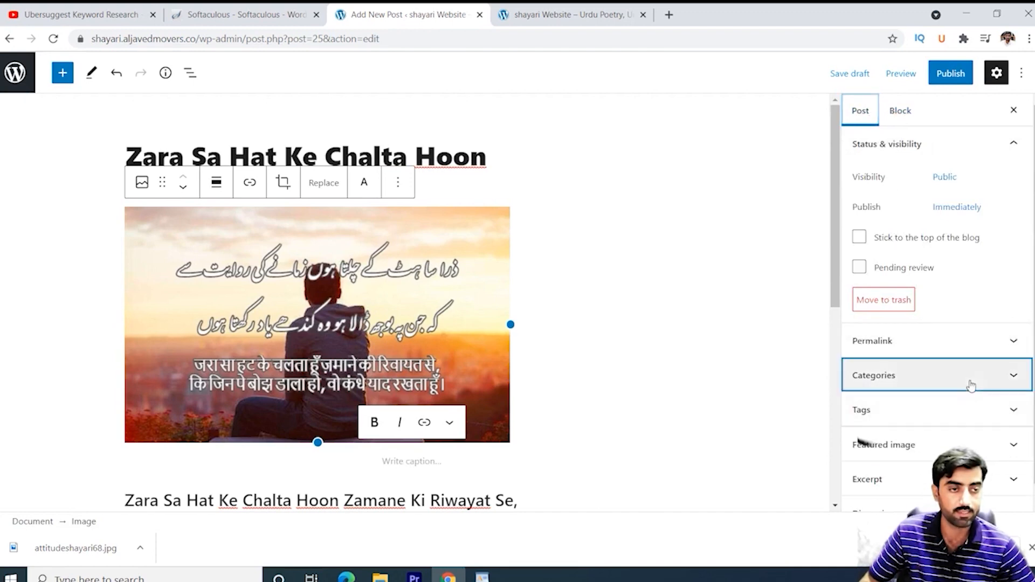
scroll(972, 387, "down", 1)
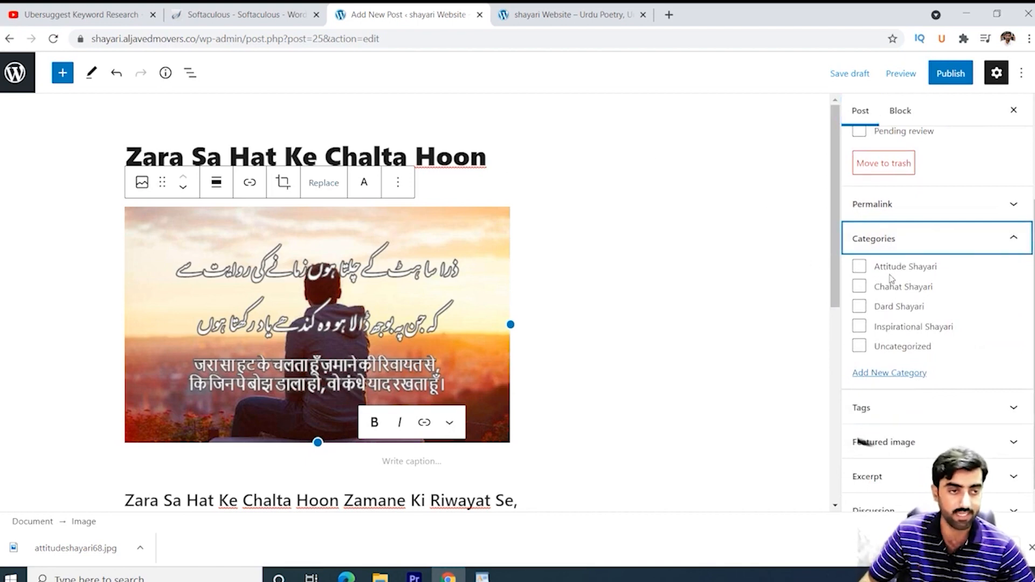
left_click(860, 267)
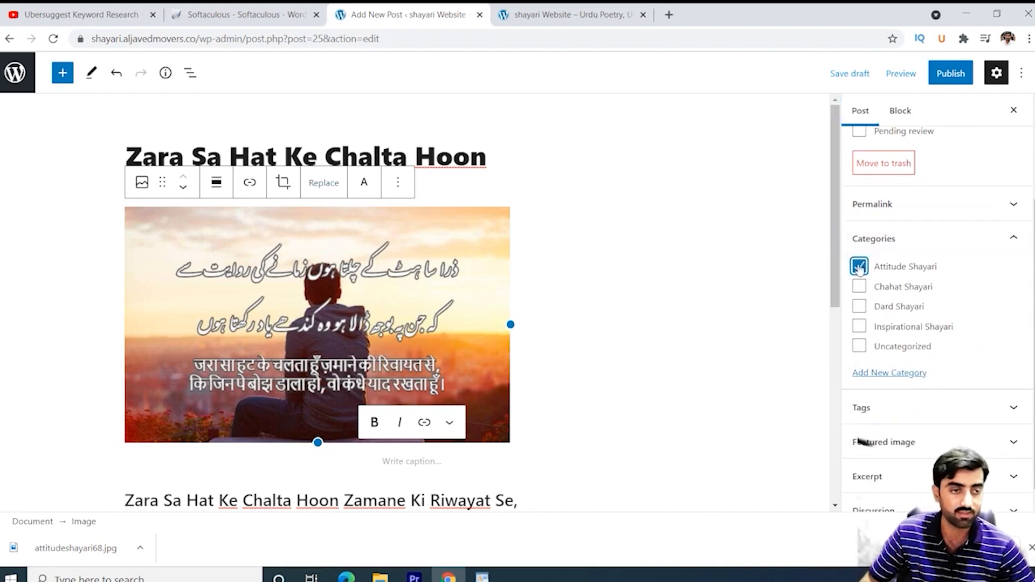
Set attitudeshayari68.jpg from the media library as the post's featured image
scroll(989, 351, "down", 1)
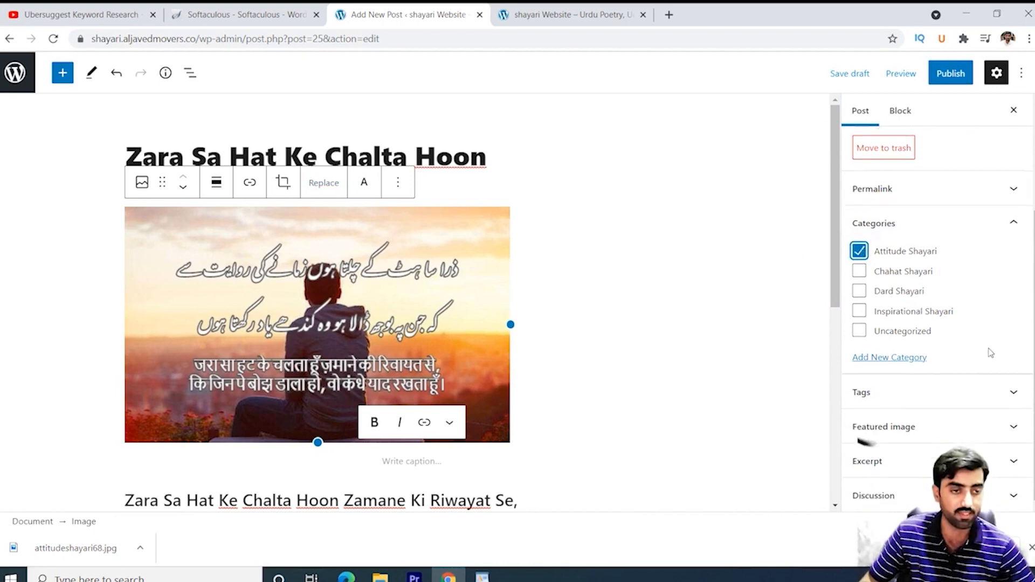
left_click(973, 392)
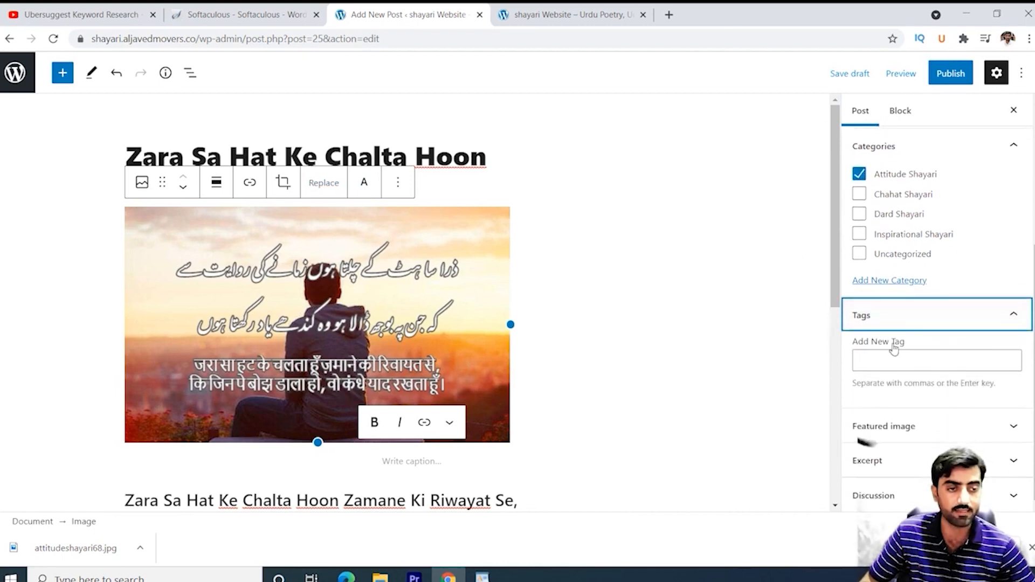
left_click(953, 431)
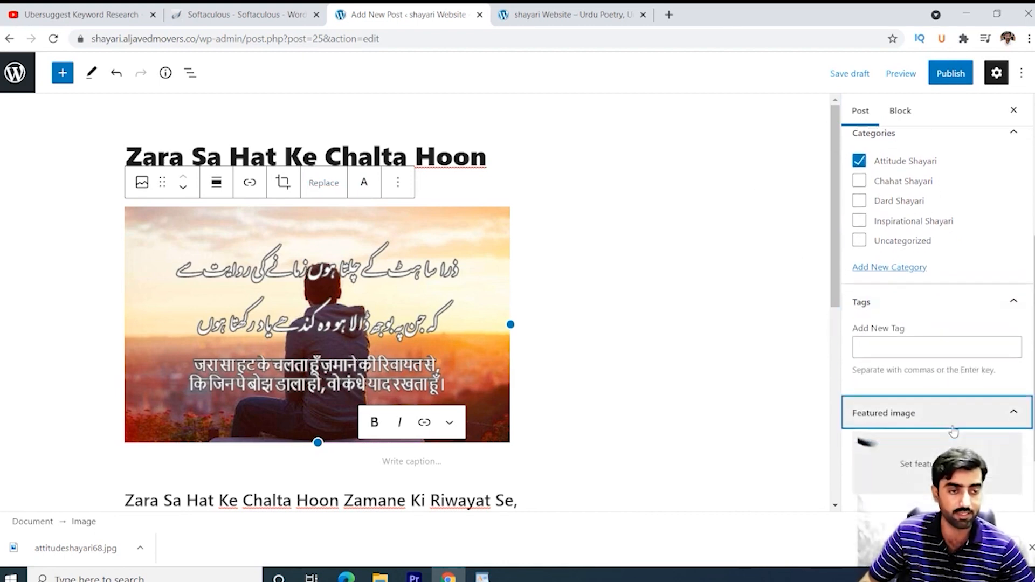
left_click(930, 400)
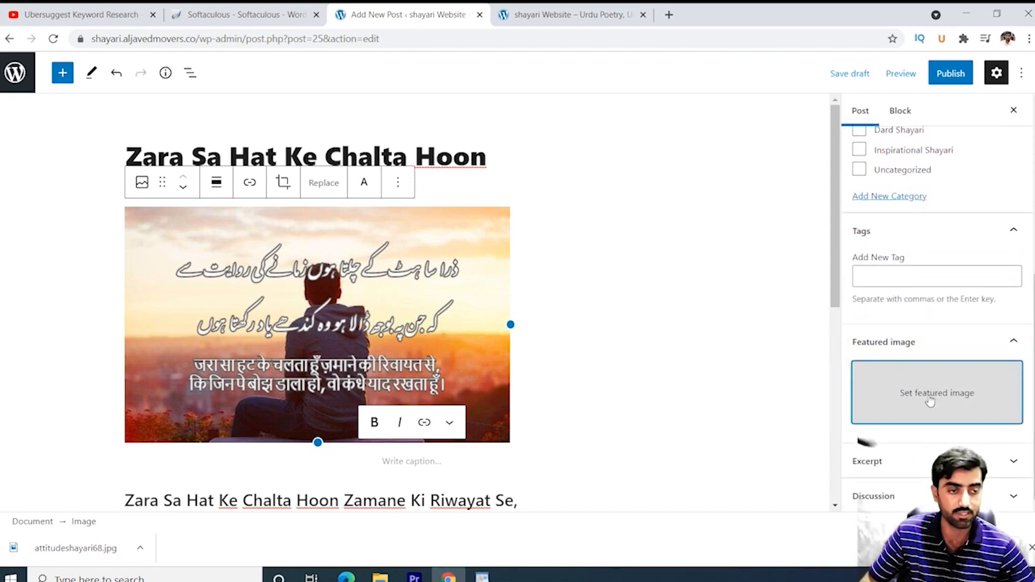
left_click(90, 226)
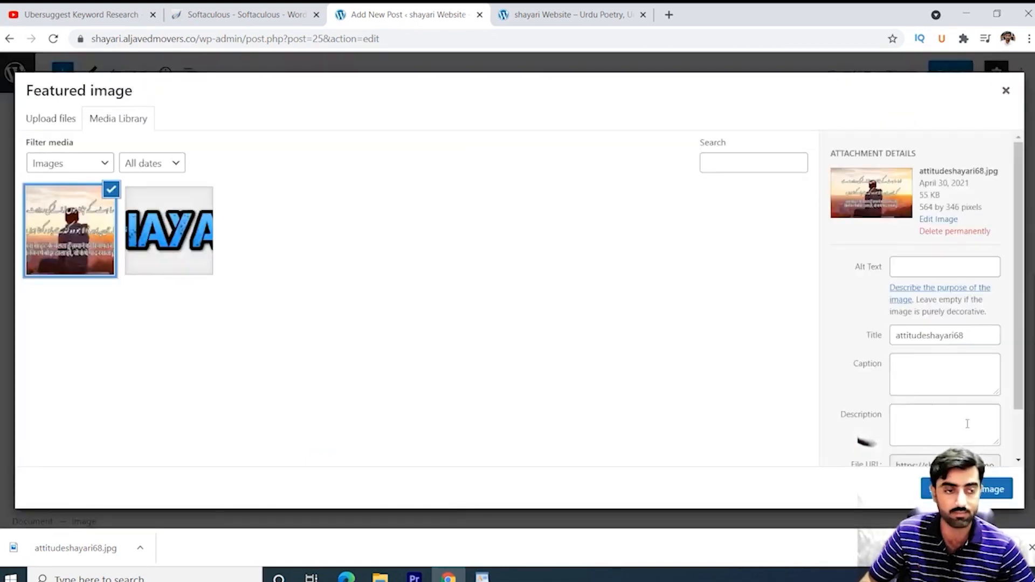
left_click(965, 488)
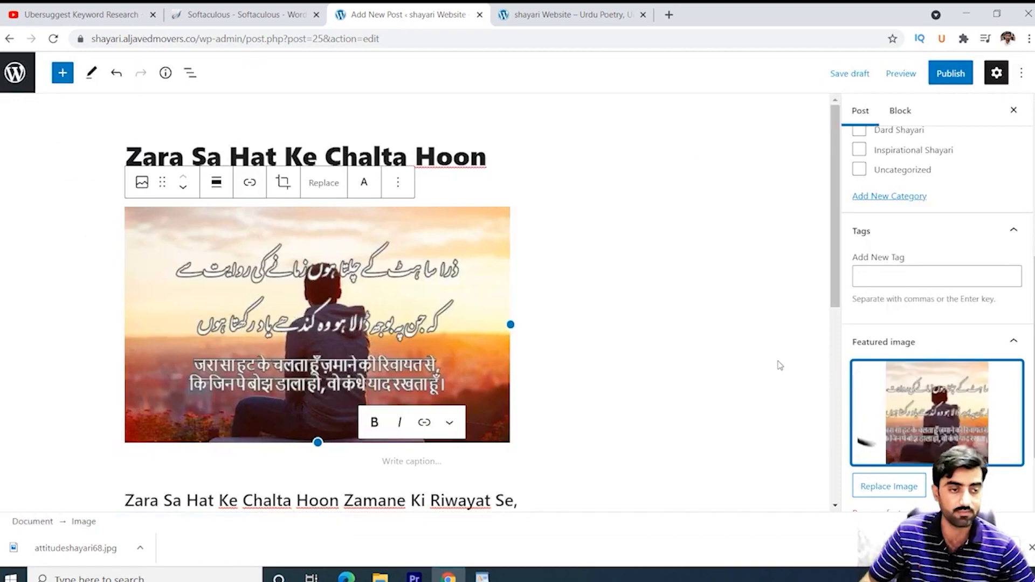
Look over the post's content and settings, and publish the post
scroll(782, 356, "down", 5)
scroll(814, 357, "down", 2)
scroll(877, 372, "up", 5)
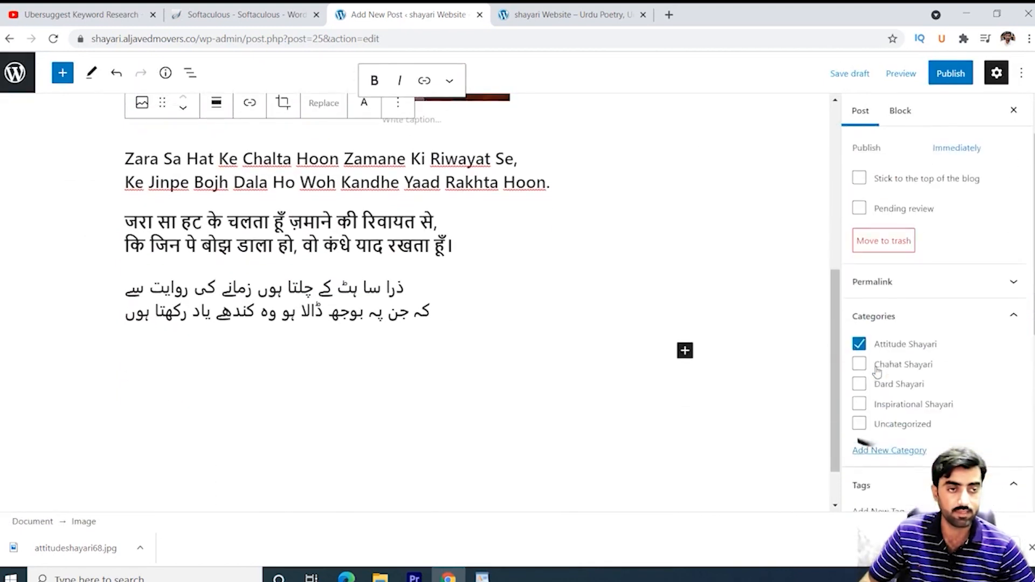
scroll(878, 372, "down", 5)
scroll(449, 290, "down", 1)
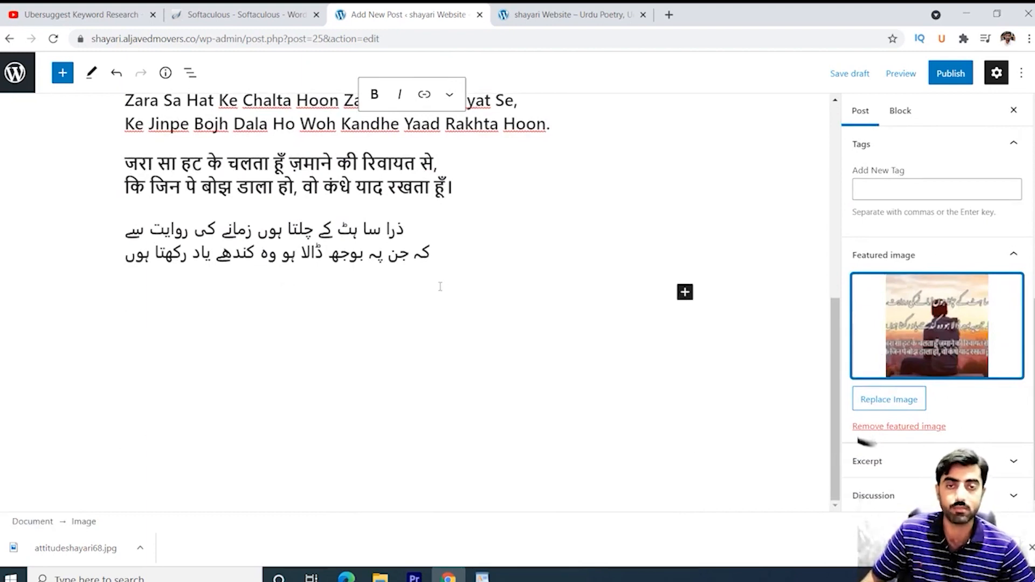
scroll(440, 286, "up", 7)
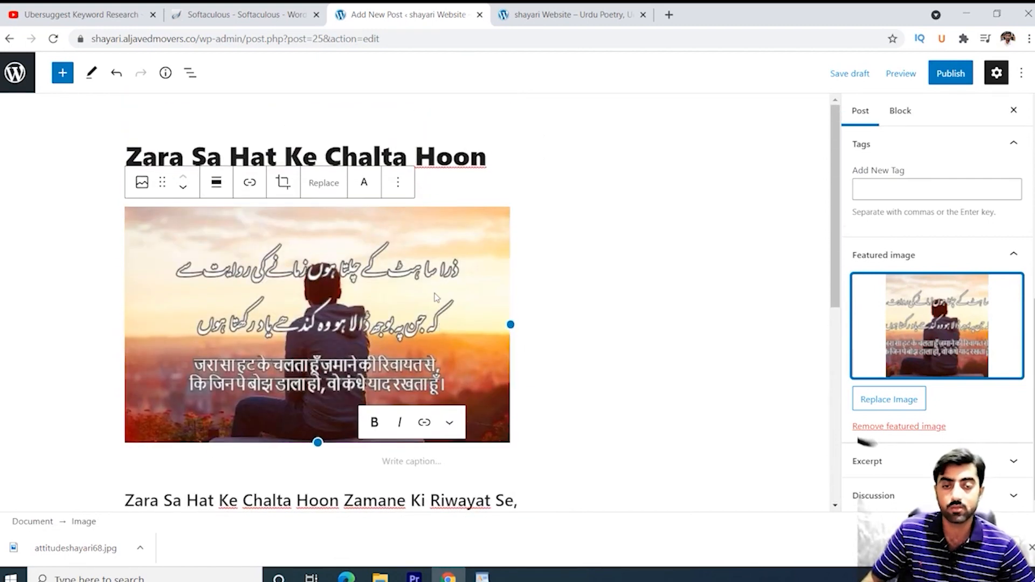
scroll(436, 297, "down", 4)
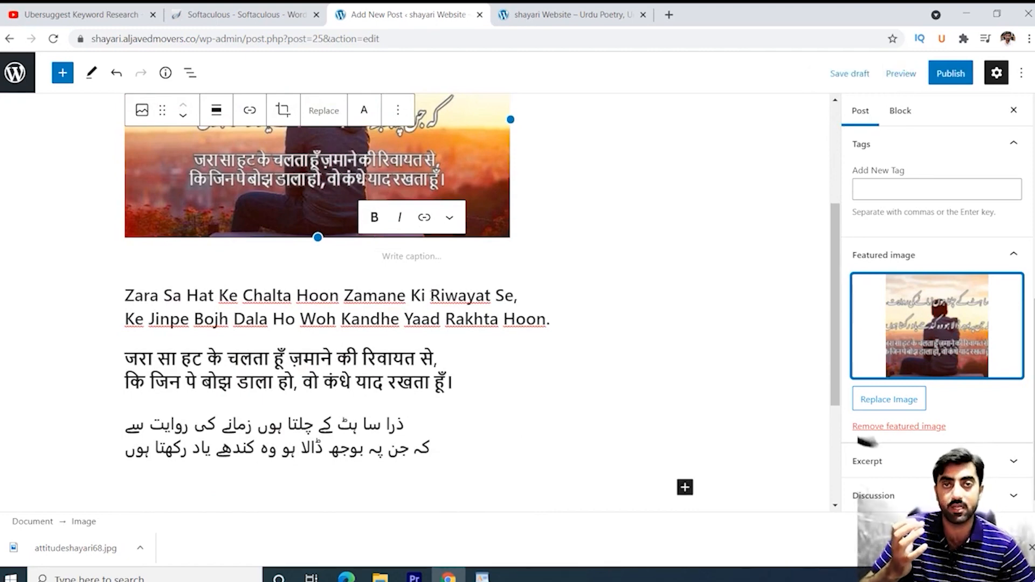
scroll(434, 297, "up", 4)
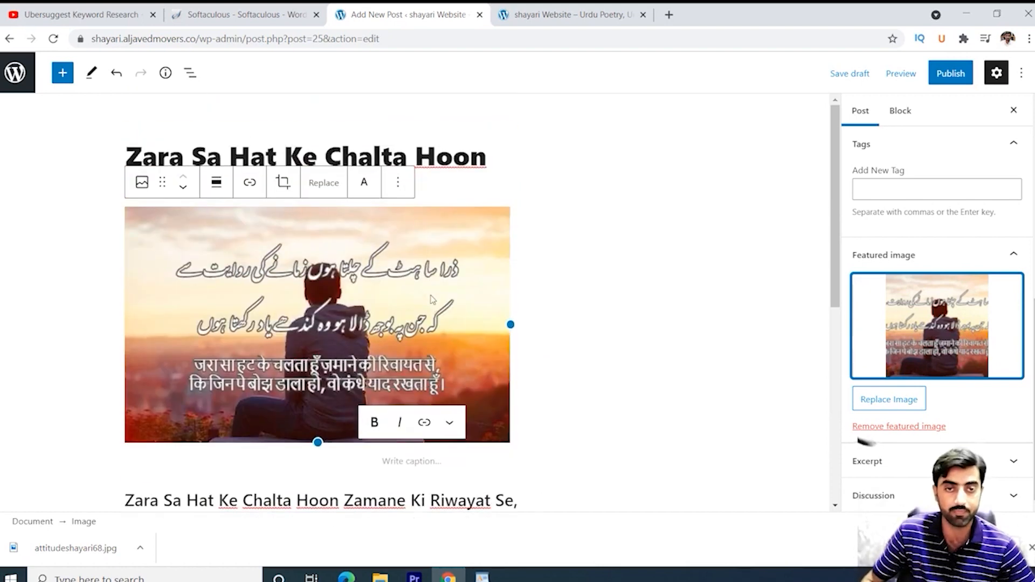
left_click(952, 79)
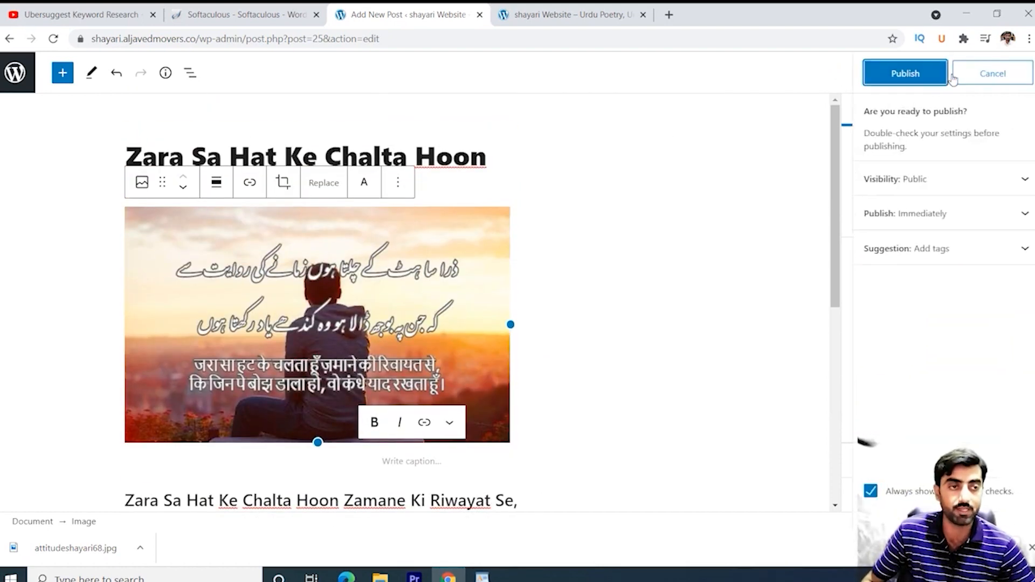
left_click(909, 80)
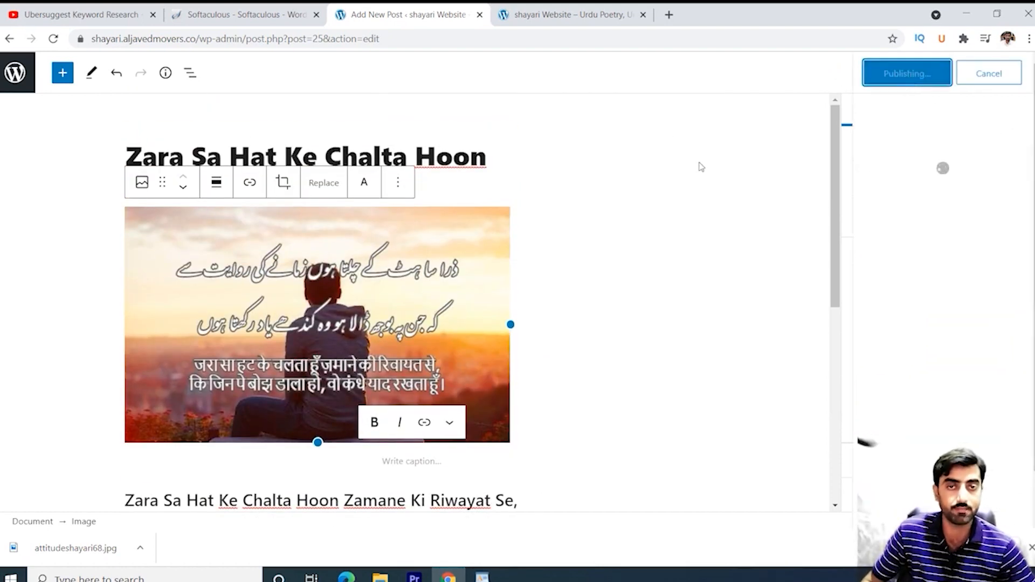
Switch to the live site, refresh its home page, and examine how the new post appears in the slider and post list
left_click(580, 16)
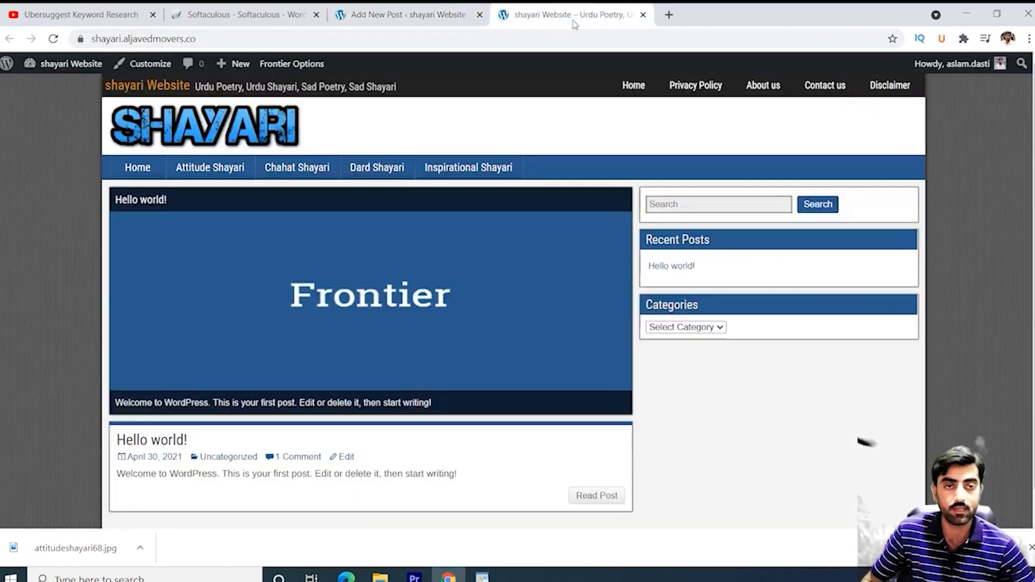
left_click(202, 128)
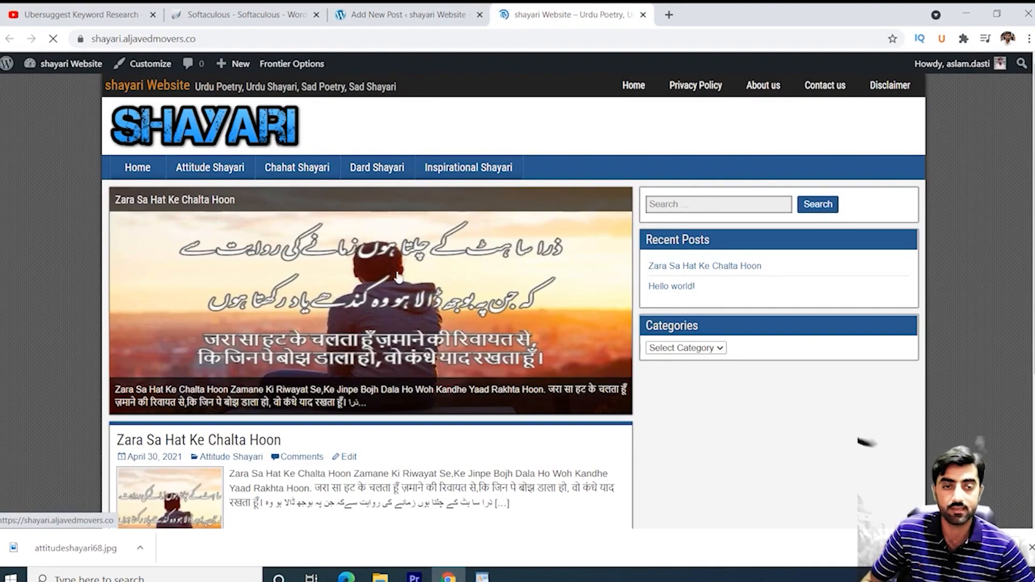
scroll(533, 286, "down", 4)
scroll(420, 275, "up", 4)
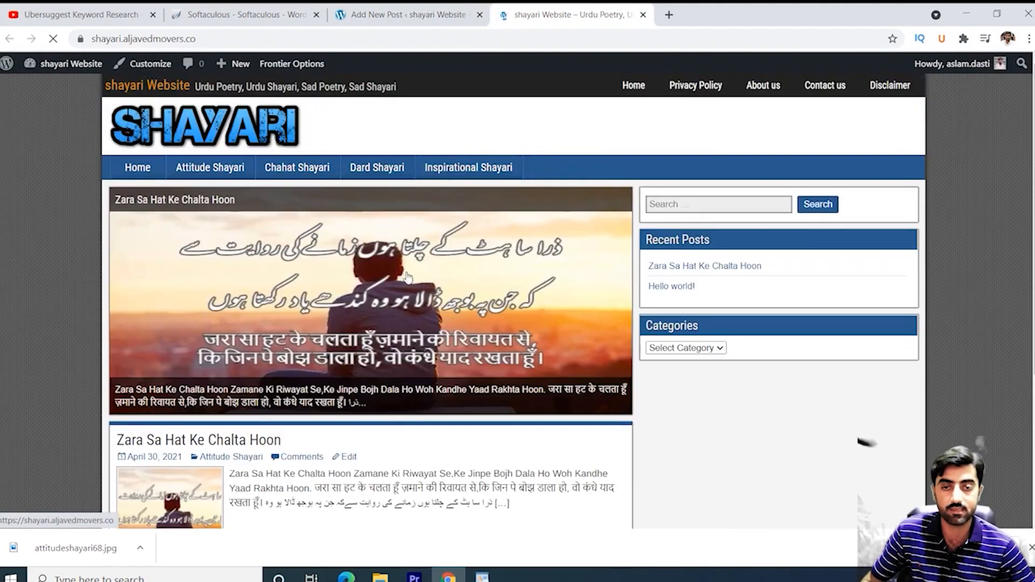
scroll(420, 275, "down", 4)
scroll(420, 275, "up", 4)
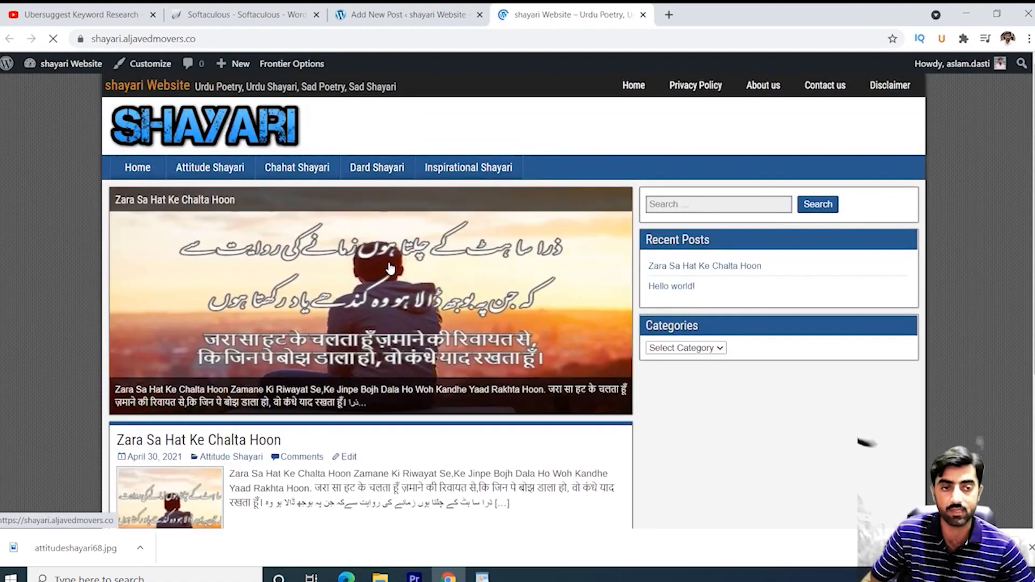
scroll(390, 268, "down", 1)
scroll(383, 274, "up", 1)
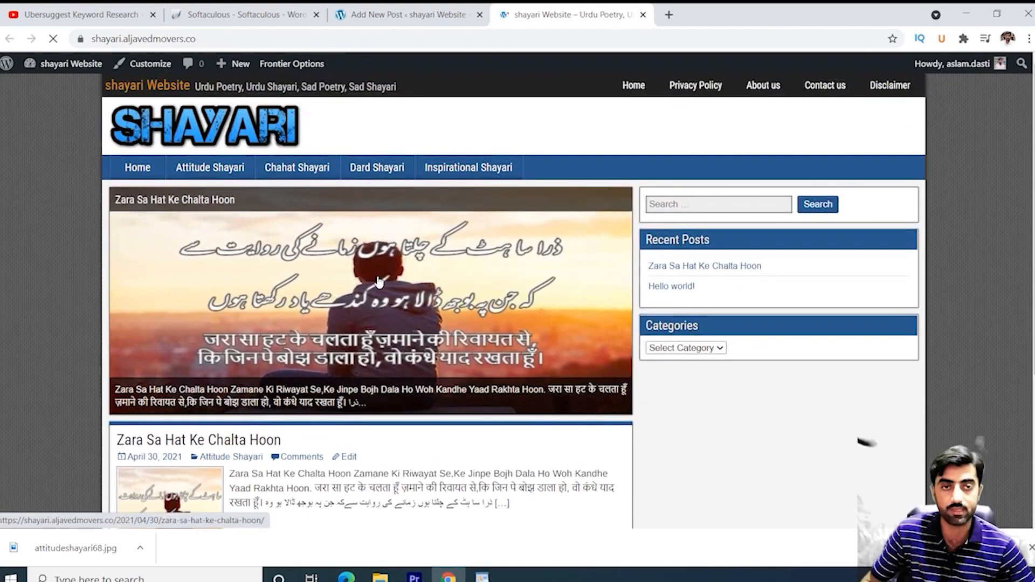
Open the "Zara Sa Hat Ke Chalta Hoon" post from the home page slider and examine its images and verses
left_click(377, 280)
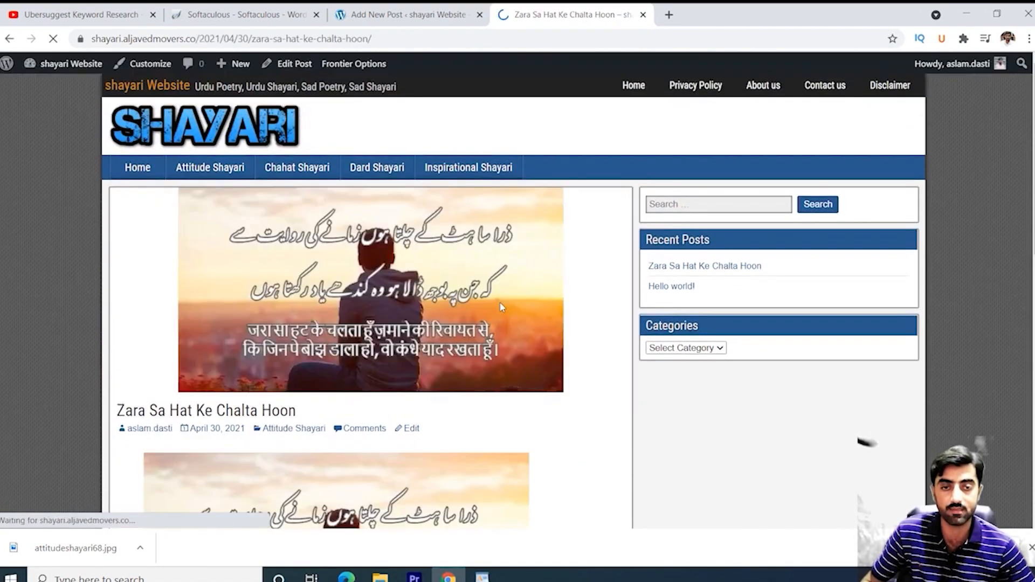
scroll(500, 307, "down", 5)
scroll(452, 292, "up", 5)
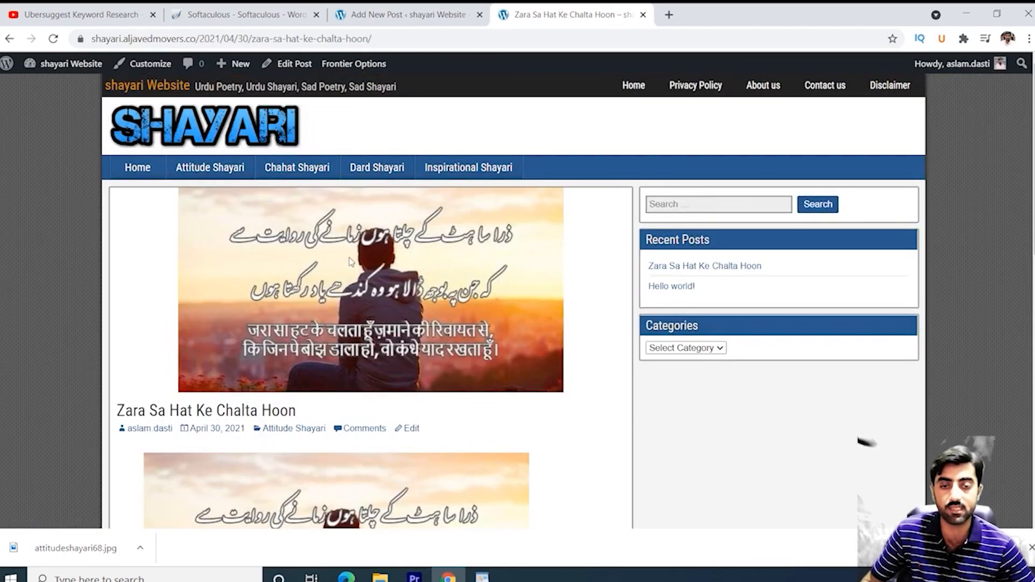
scroll(318, 265, "down", 7)
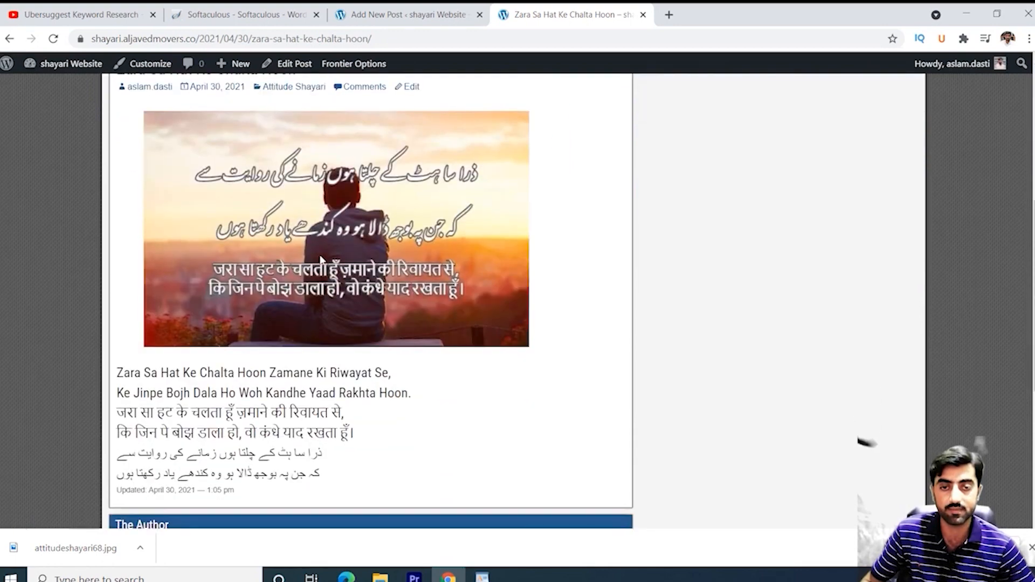
Examine the line spacing between the Roman, Hindi and Urdu verses below the image in the live post
scroll(302, 286, "up", 4)
scroll(295, 294, "down", 1)
scroll(299, 264, "down", 3)
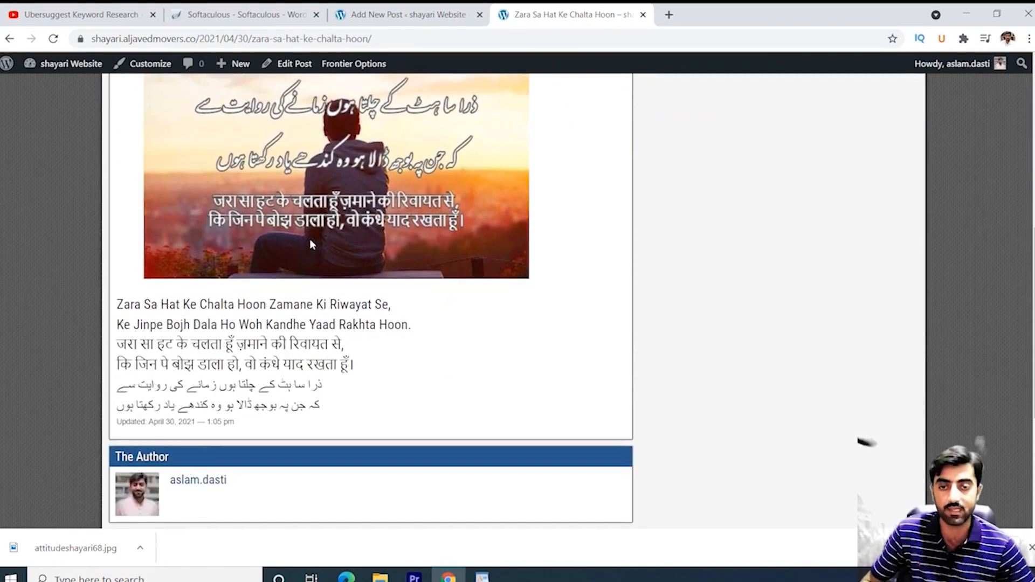
scroll(309, 238, "down", 1)
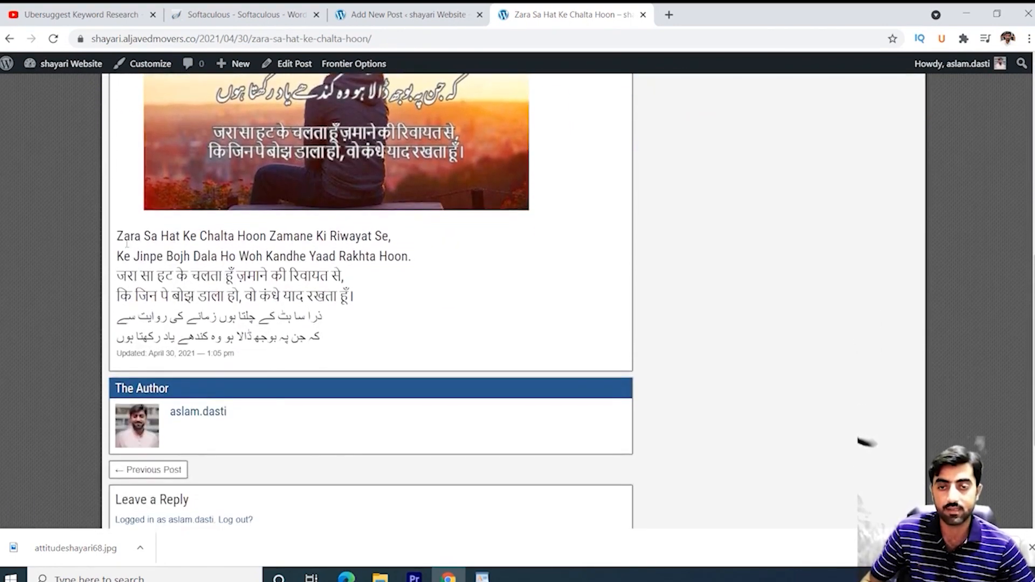
left_click_drag(120, 236, 362, 296)
left_click(363, 296)
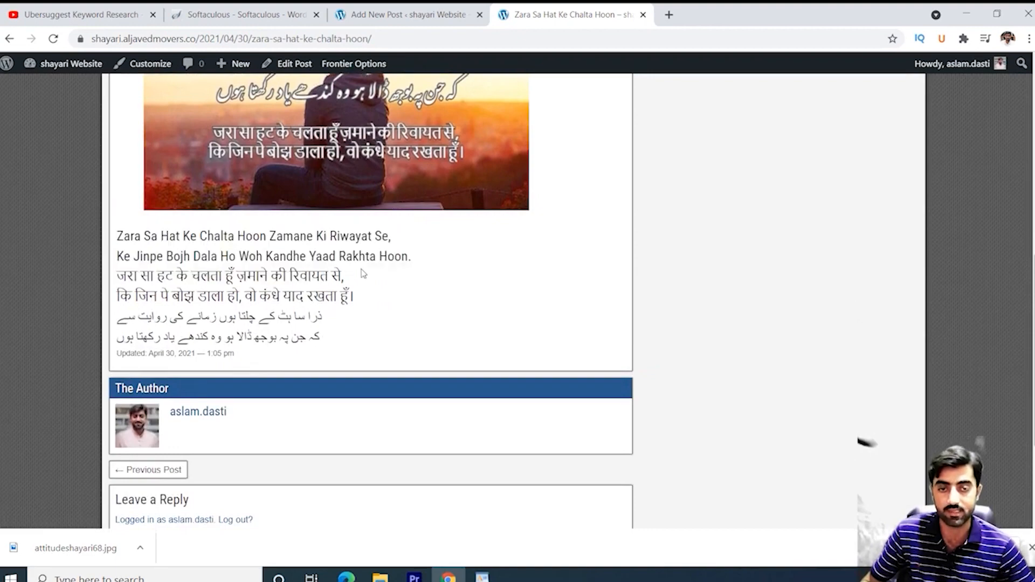
Switch back to the post editor, add an empty paragraph after the Roman verse and after the Hindi verse, and update the post
left_click(388, 14)
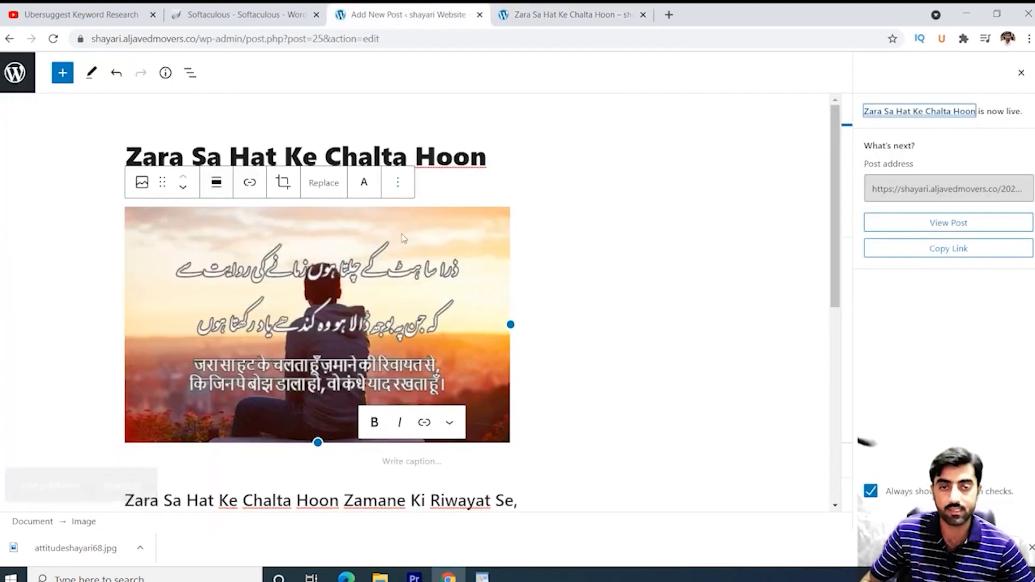
scroll(440, 337, "down", 3)
left_click(555, 322)
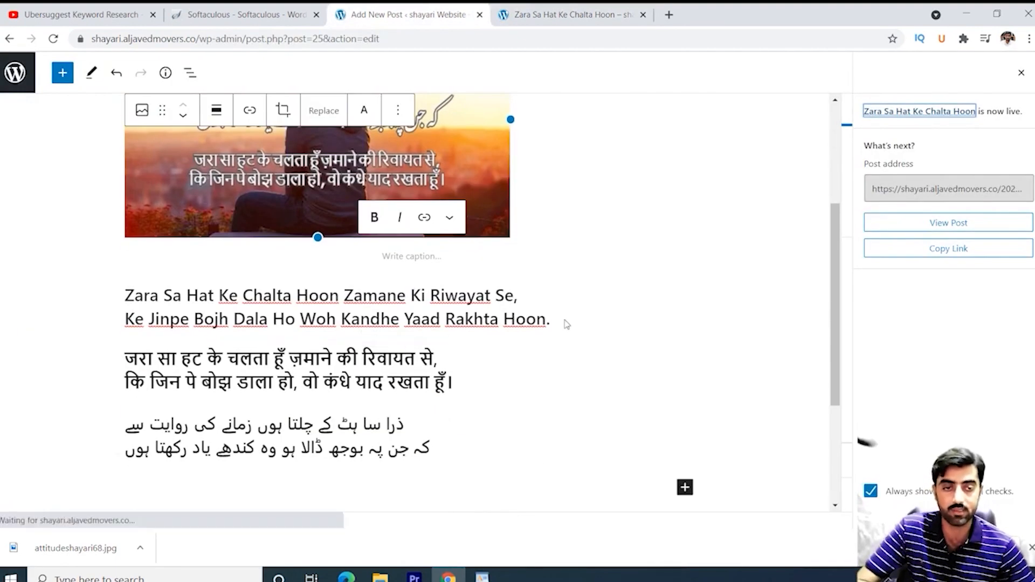
key("Return")
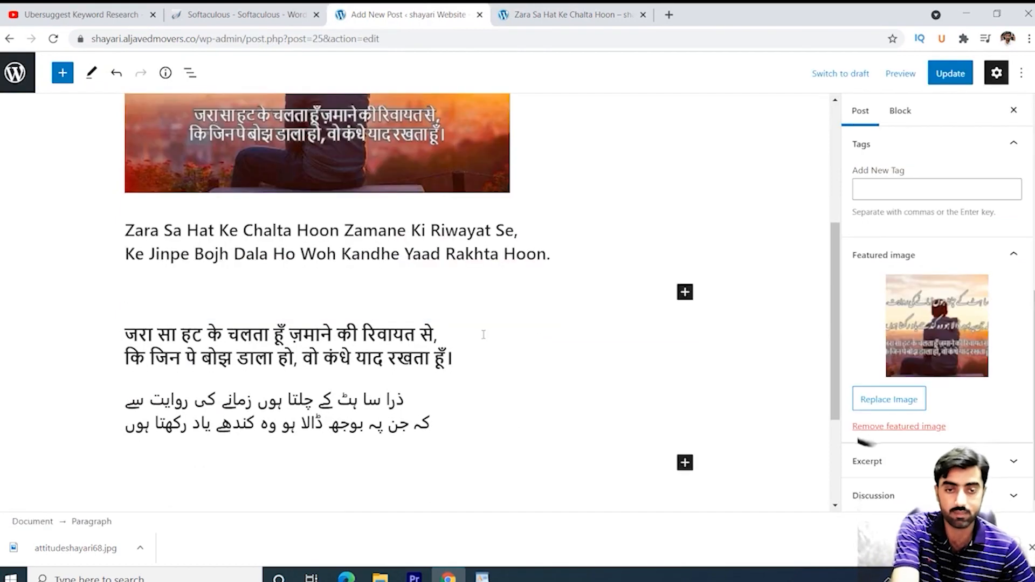
left_click(476, 363)
key("Return")
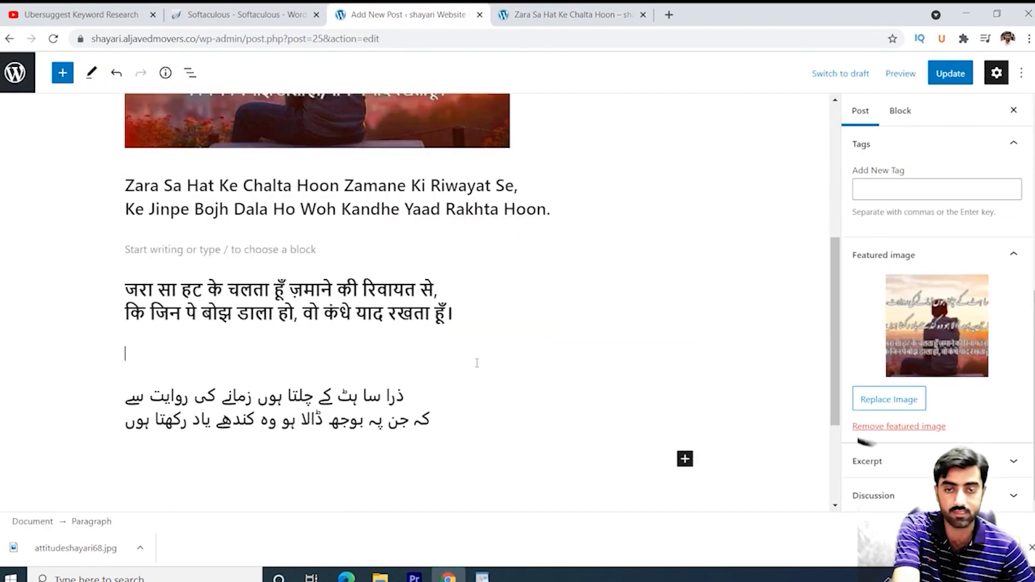
left_click(950, 75)
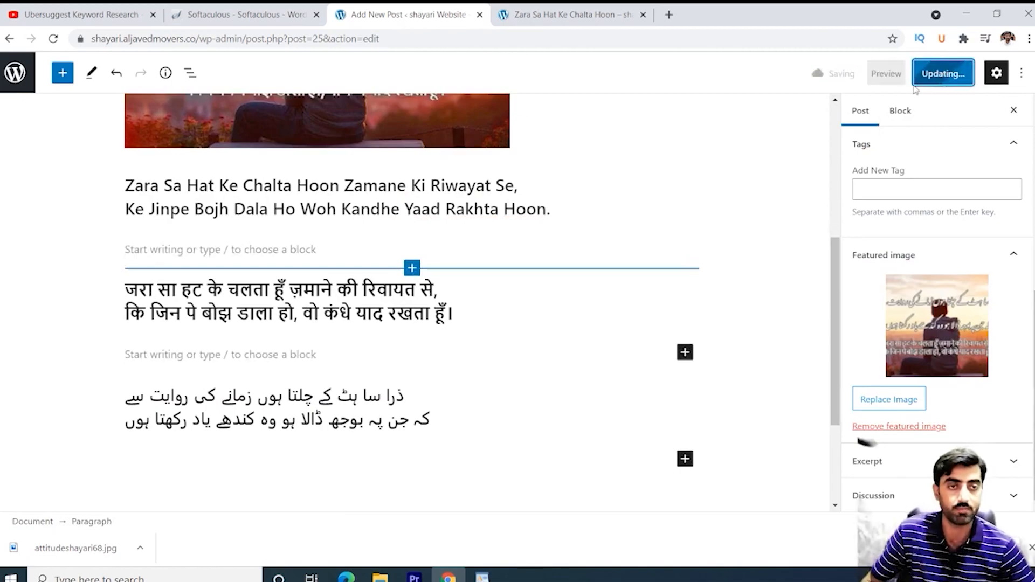